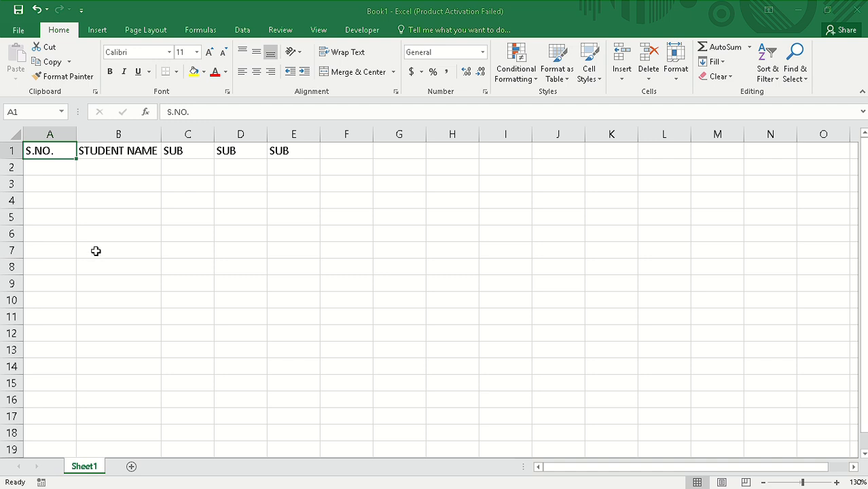
- Enter 1 as the first serial number in cell A2
left_click(41, 167)
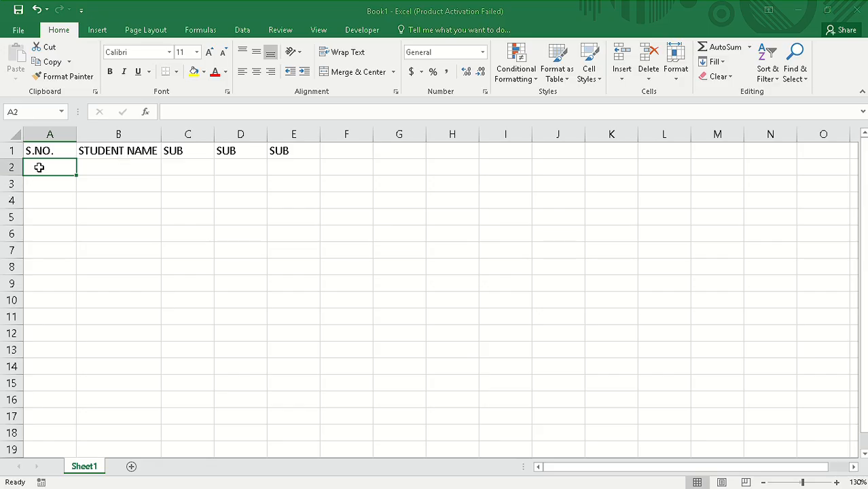
type("1")
key("Tab")
type("2")
key("Tab")
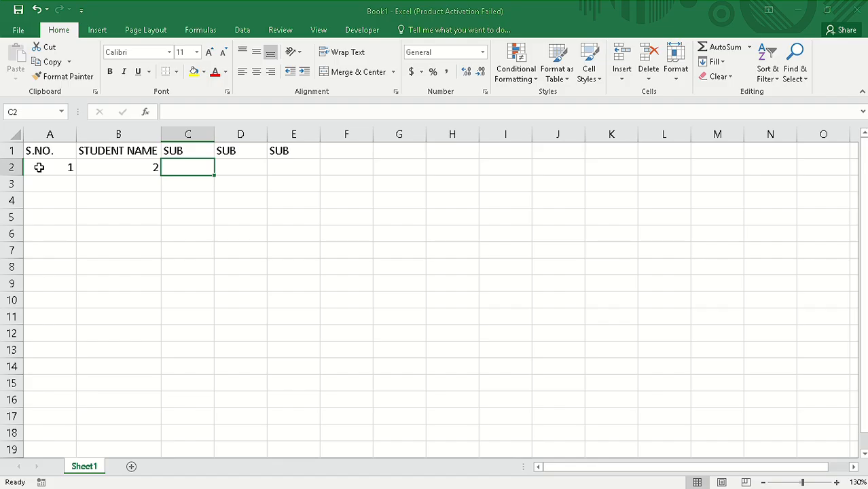
key("Left")
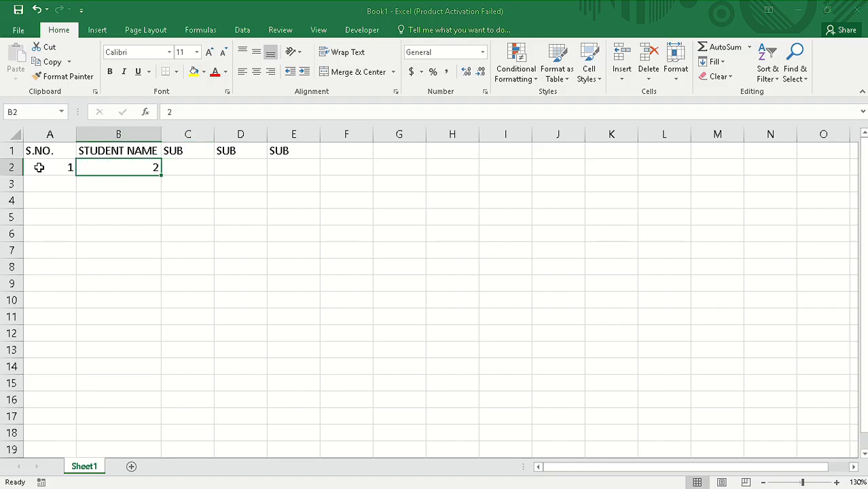
key("Delete")
key("Left")
key("Return")
type("3")
key("Return")
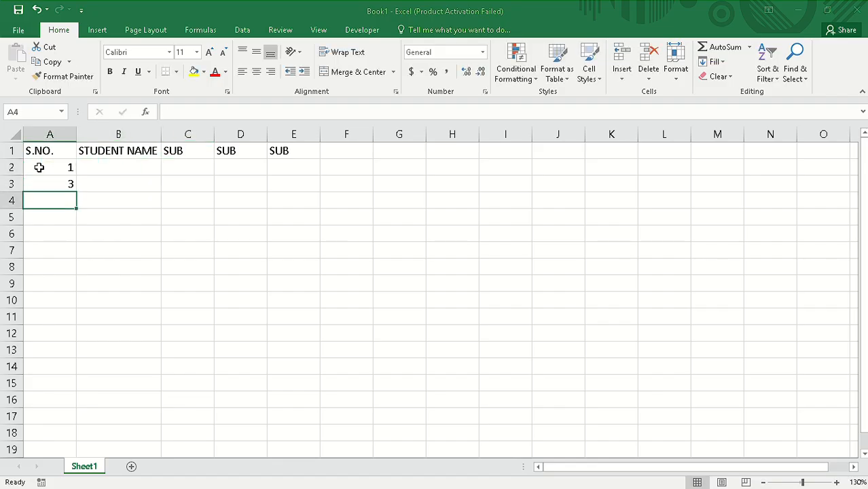
- Number the remaining S.NO. rows with 2, 3, 4 and 5 in cells A3 to A6
key("Up")
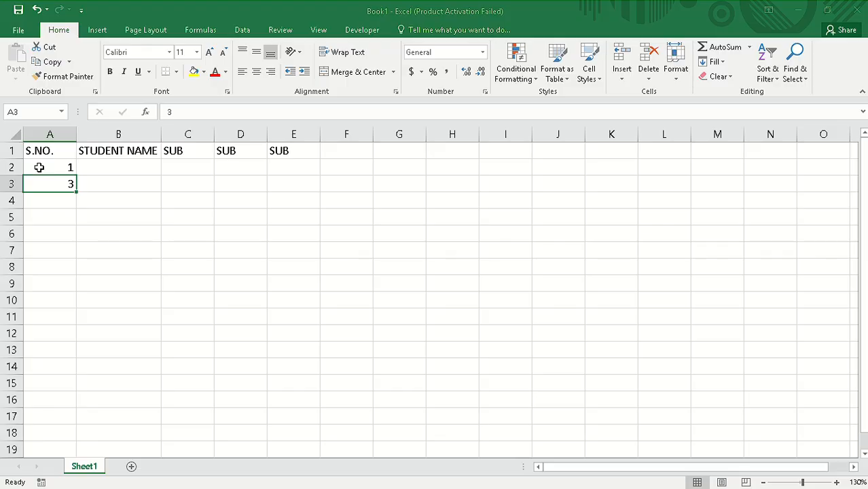
key("BackSpace")
type("2")
key("Return")
type("3")
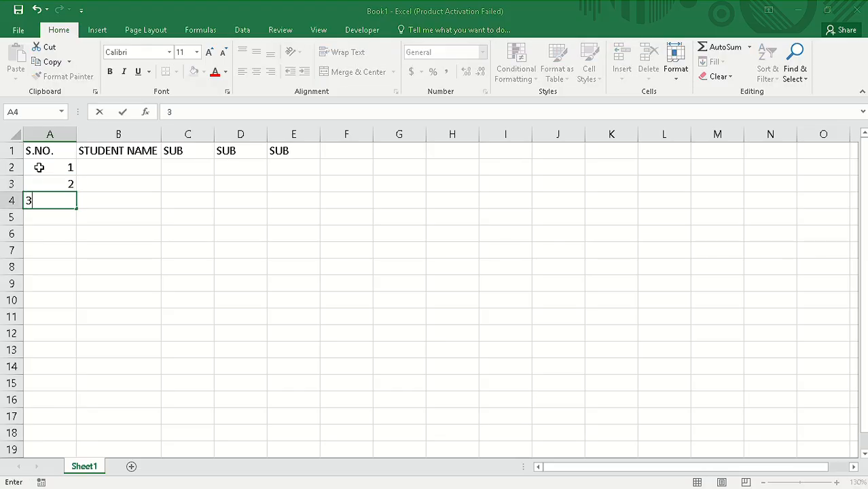
key("Return")
type("4")
key("Return")
type("5")
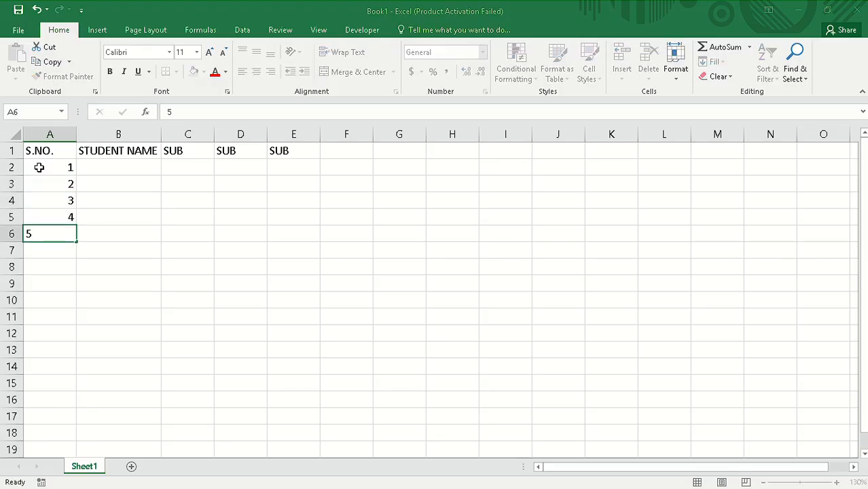
key("Return")
- Fill the STUDENT NAME column with A, B, C, D and E in cells B2 to B6
key("Right")
key("Up")
key("Up")
key("Up")
key("Up")
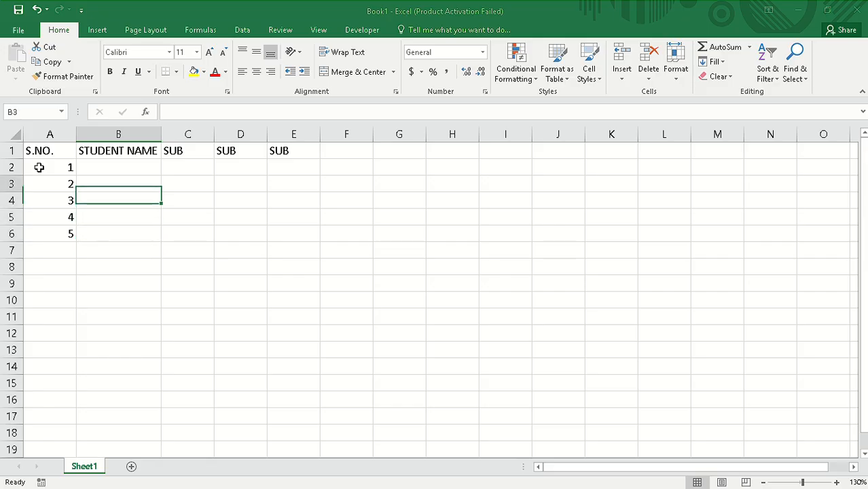
key("Up")
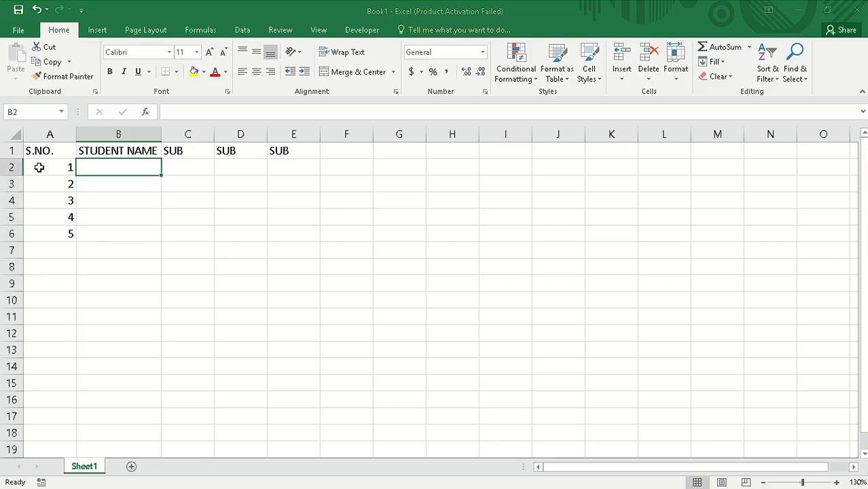
type("A")
key("Return")
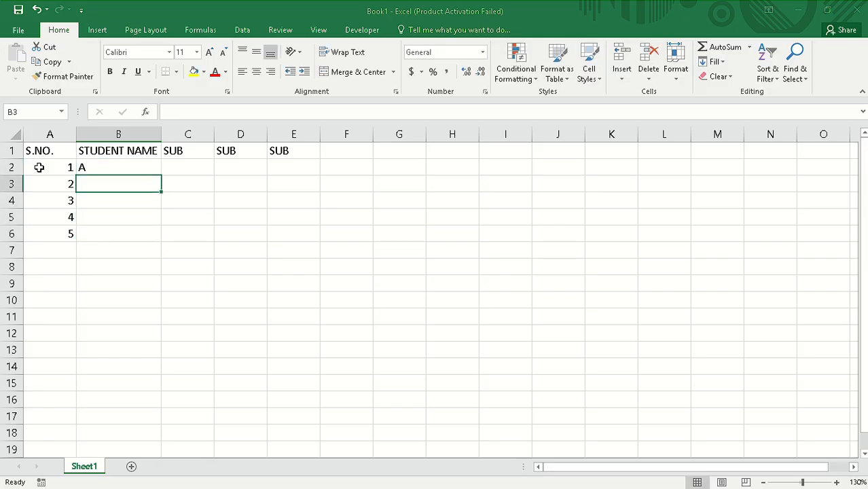
type("B")
key("Return")
type("C")
key("Return")
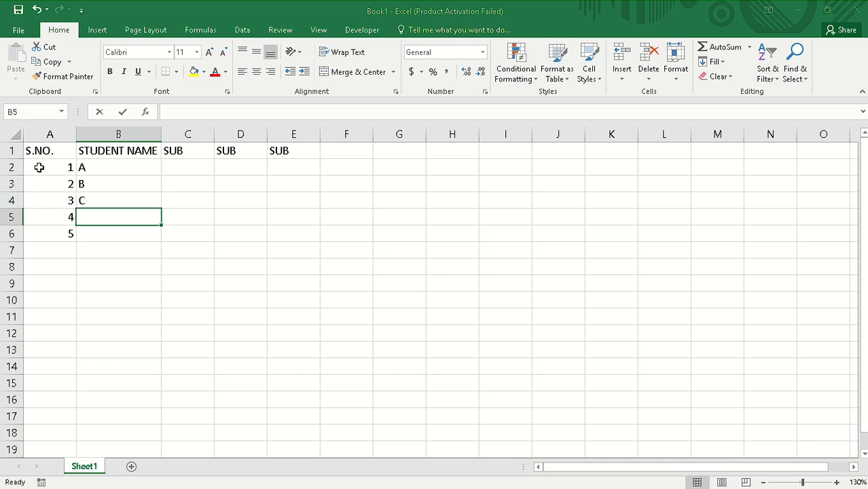
type("D")
key("Return")
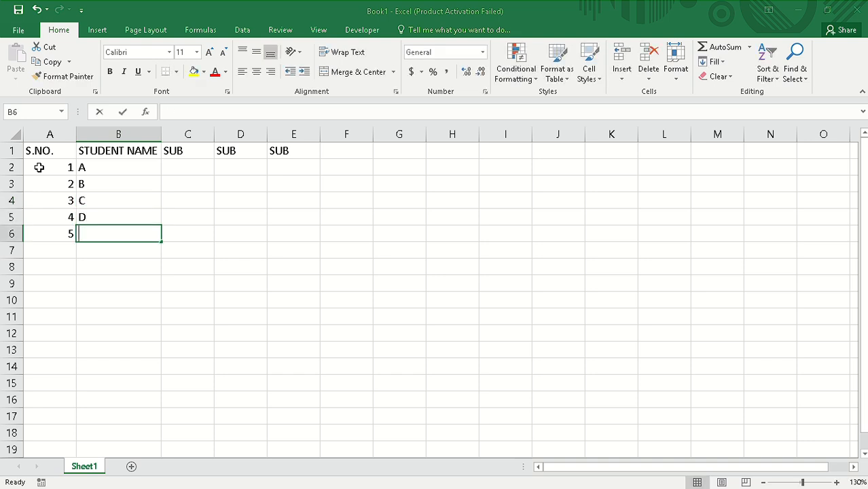
type("E")
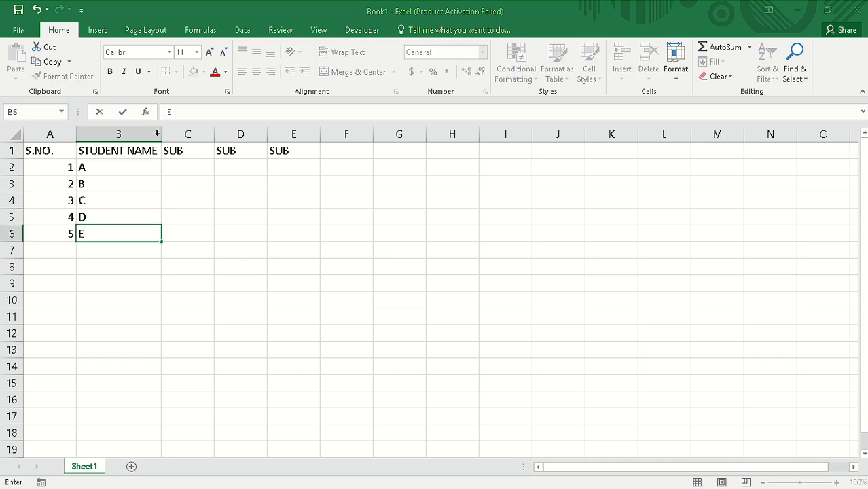
- Enter sample marks of 43 in C2, 65 in C3 and 64 in D3
left_click(191, 172)
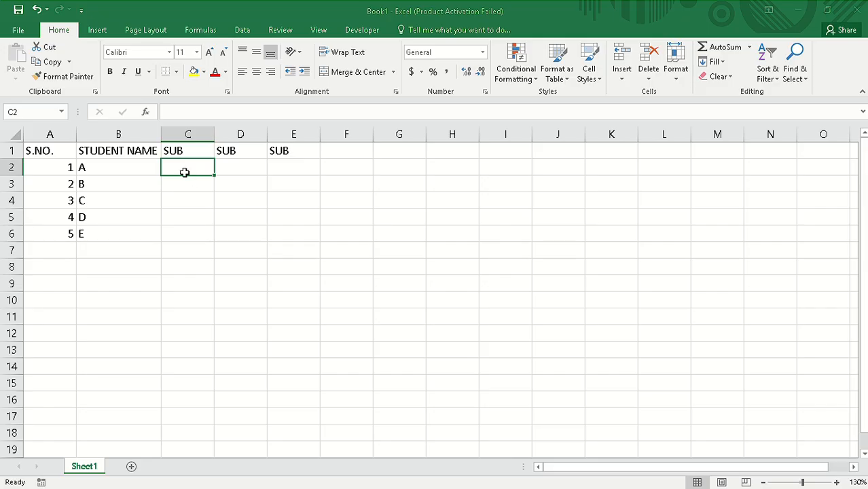
type("43")
key("Return")
type("65")
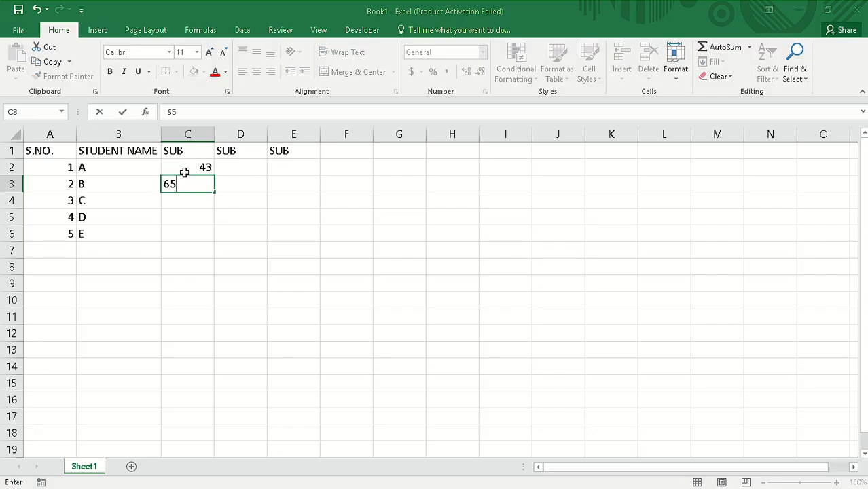
key("Tab")
type("64")
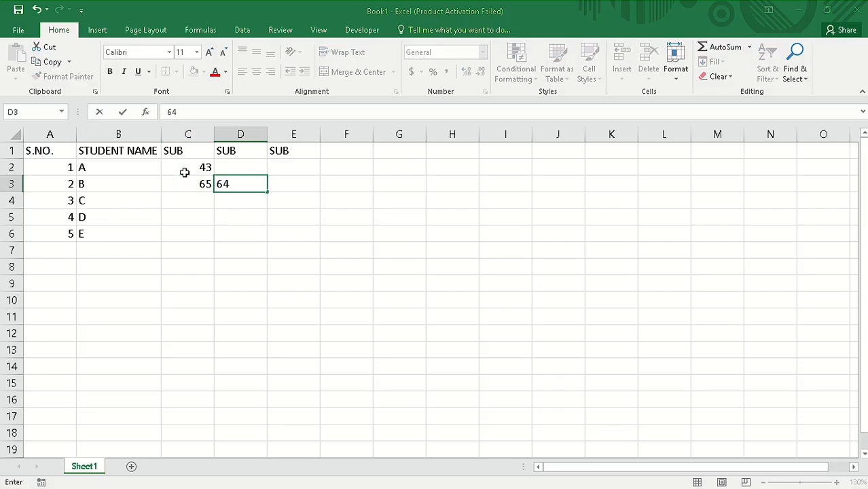
key("Up")
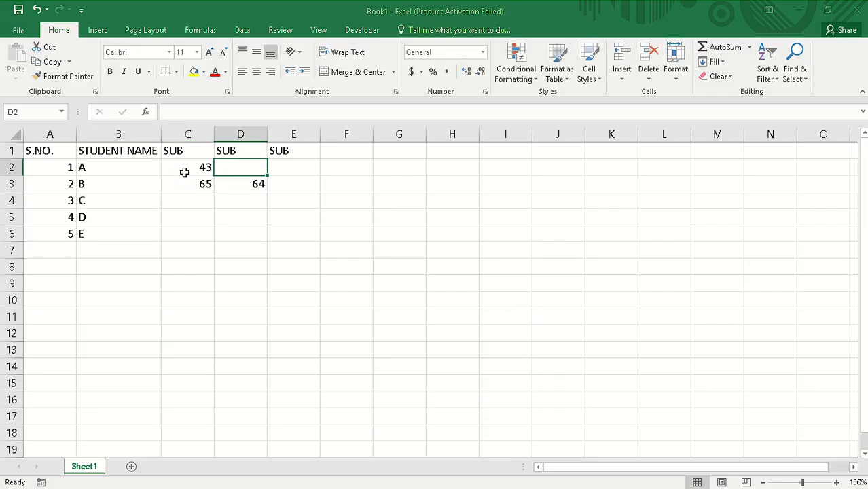
- Try to clear the sample marks in the range C2:D3
left_click_drag(184, 172, 265, 193)
key("BackSpace")
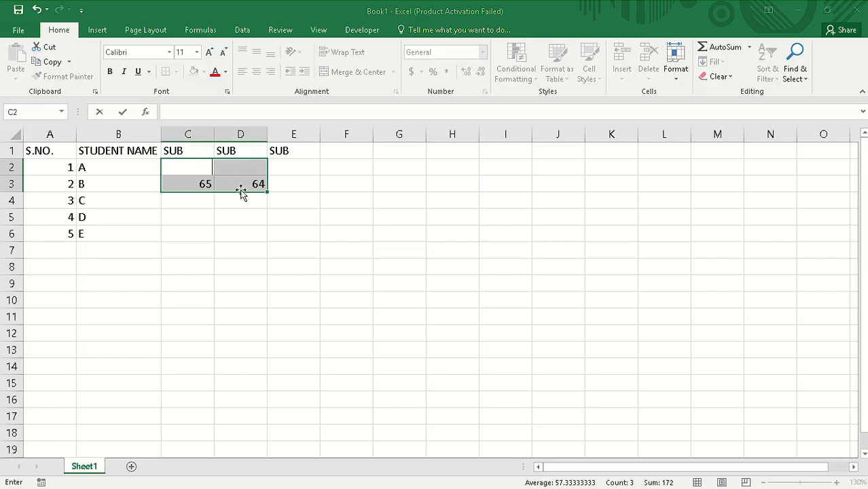
left_click(193, 170)
left_click(332, 118)
left_click(35, 10)
left_click(292, 204)
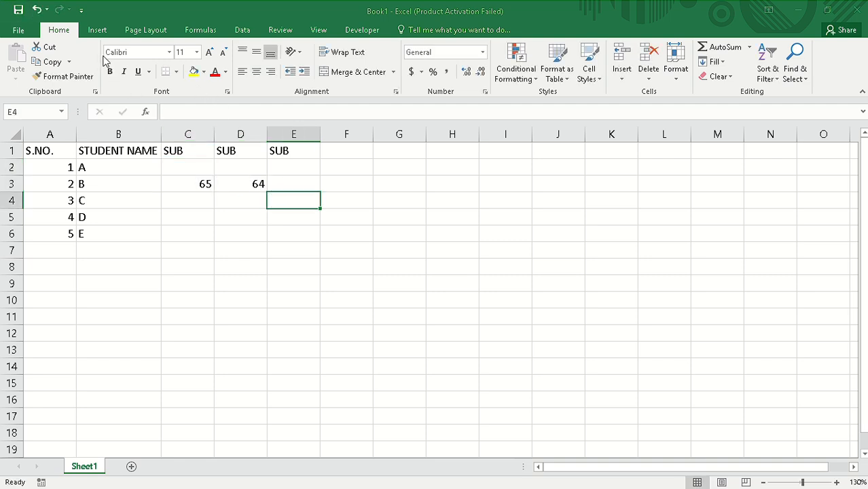
- Undo the mark entries in the SUB columns back to empty cells
left_click(35, 10)
left_click(34, 13)
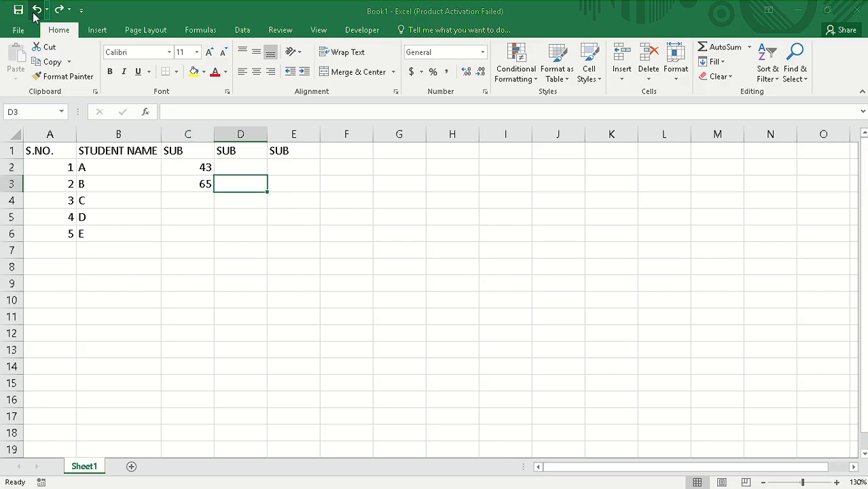
left_click(35, 12)
left_click(35, 12)
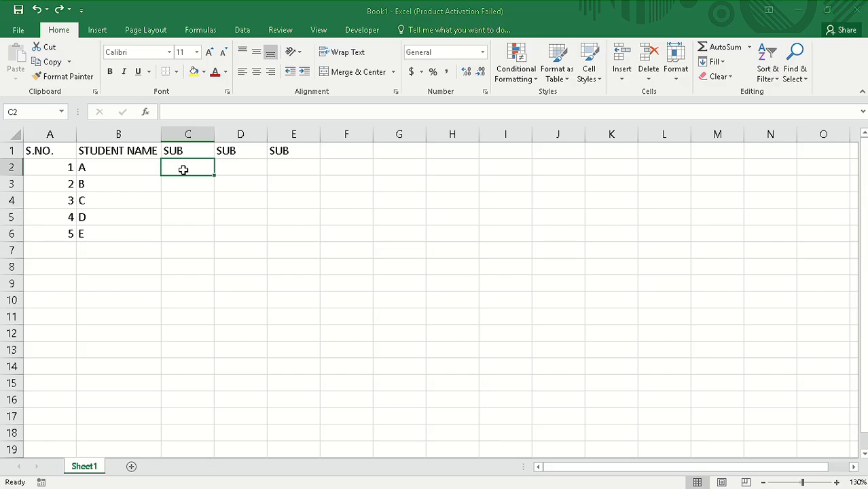
- Try to enter a RANDBETWEEN formula in cell C2
type("=RAN")
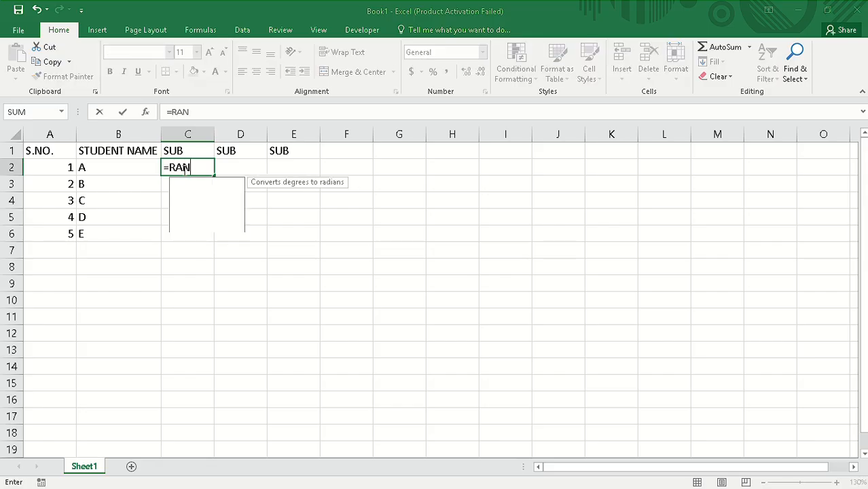
type("D")
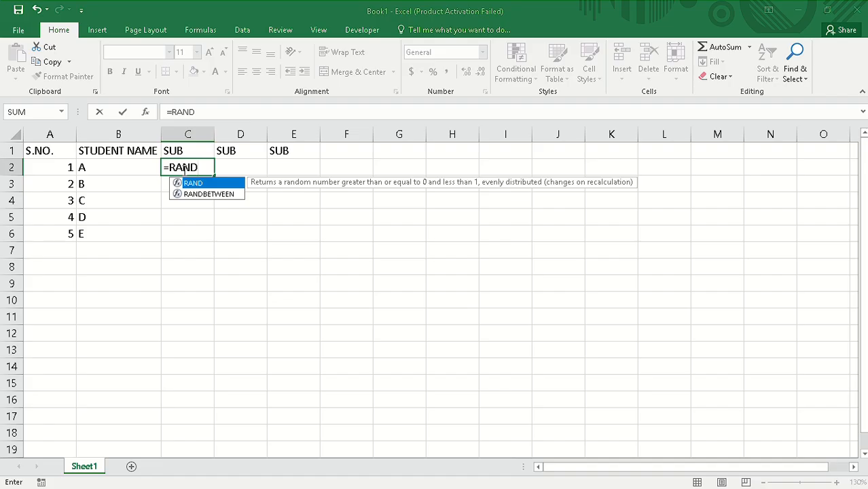
key("Down")
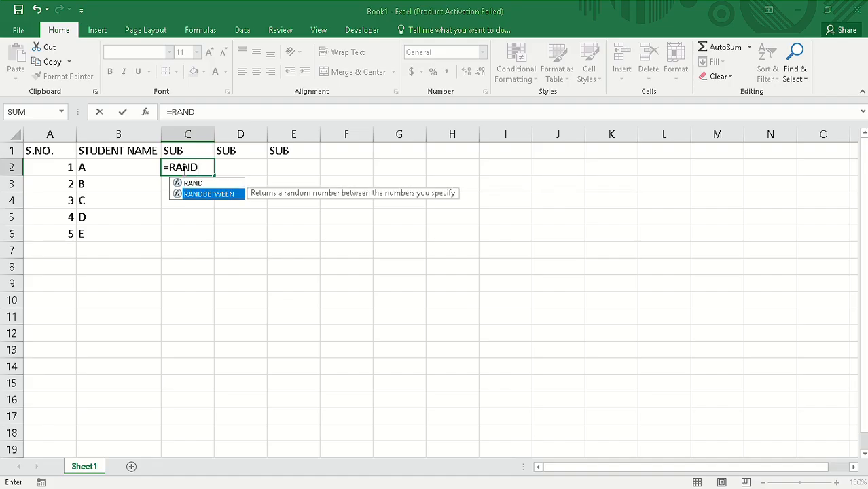
key("Return")
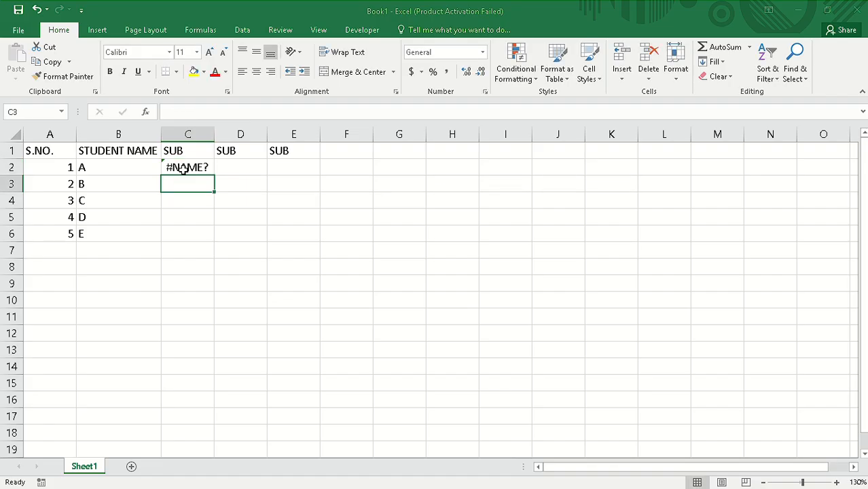
left_click(187, 170)
key("BackSpace")
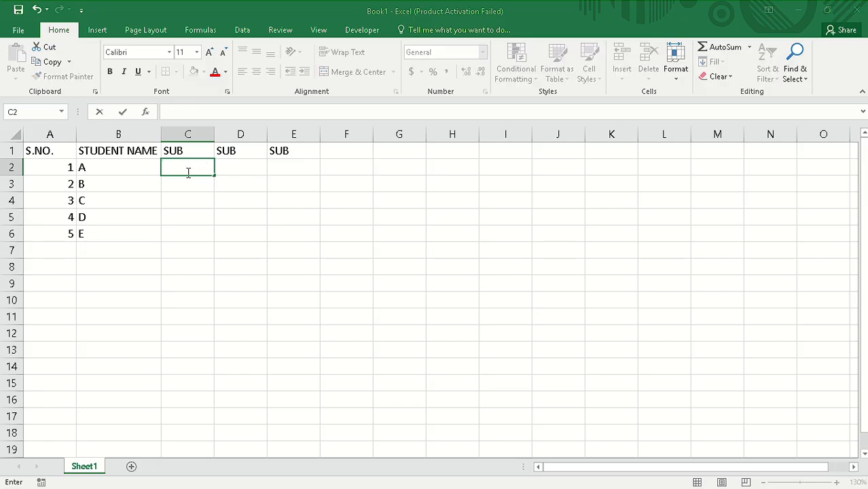
type("=")
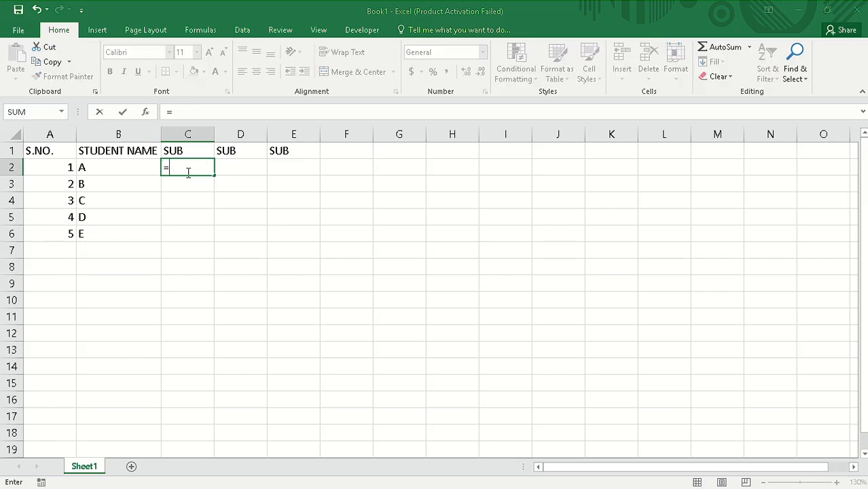
type("RAN")
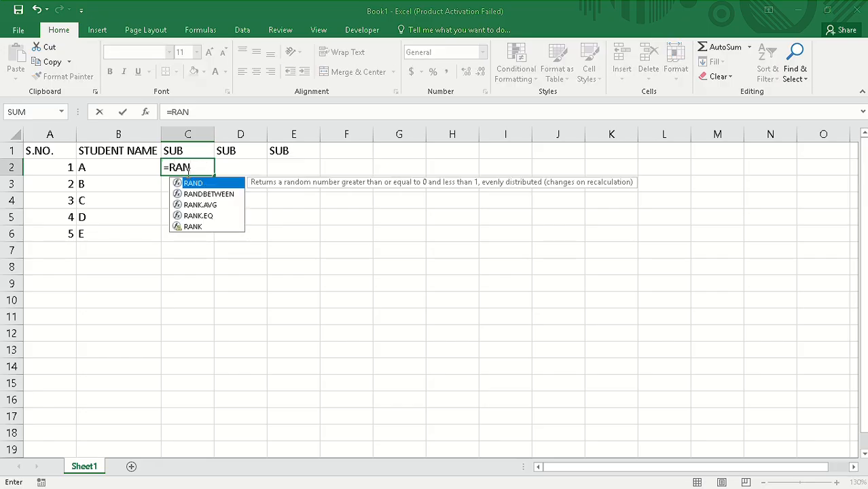
key("Down")
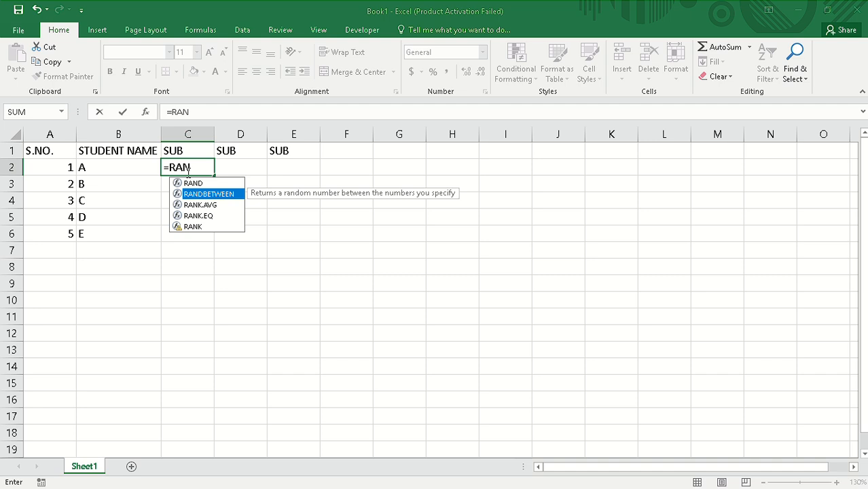
key("Right")
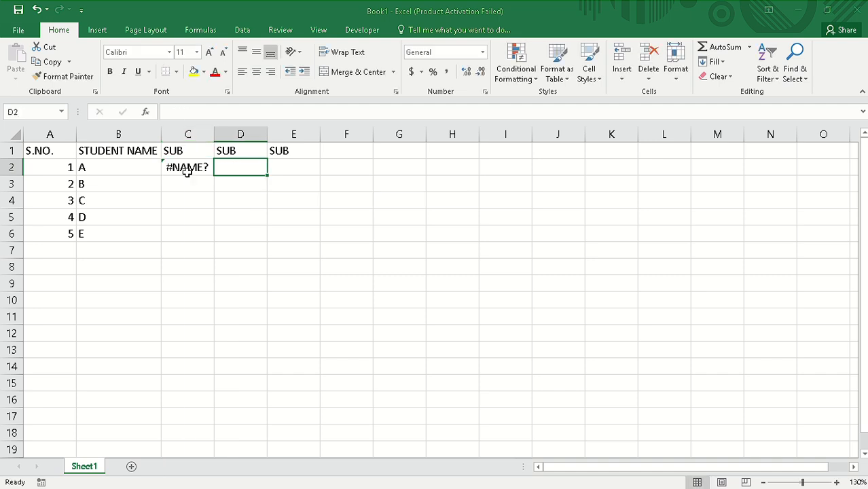
left_click(188, 172)
key("BackSpace")
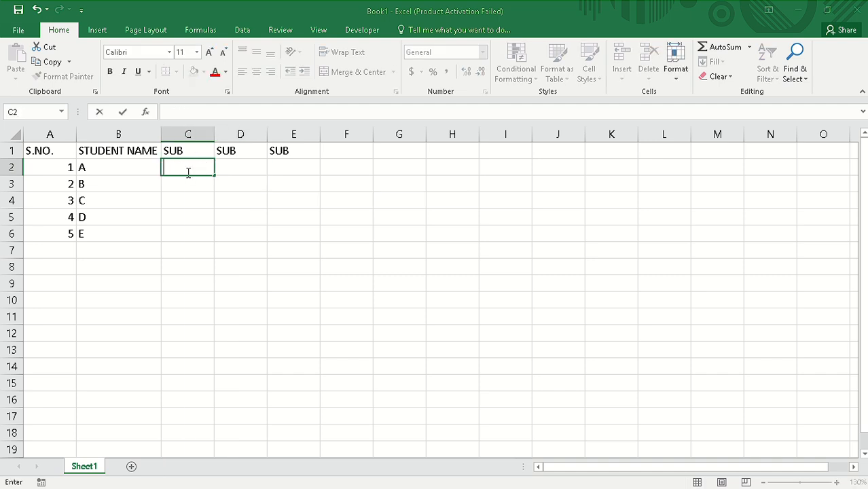
- Enter the formula =RANDBETWEEN(10,99) in cell C2
type("=RAND")
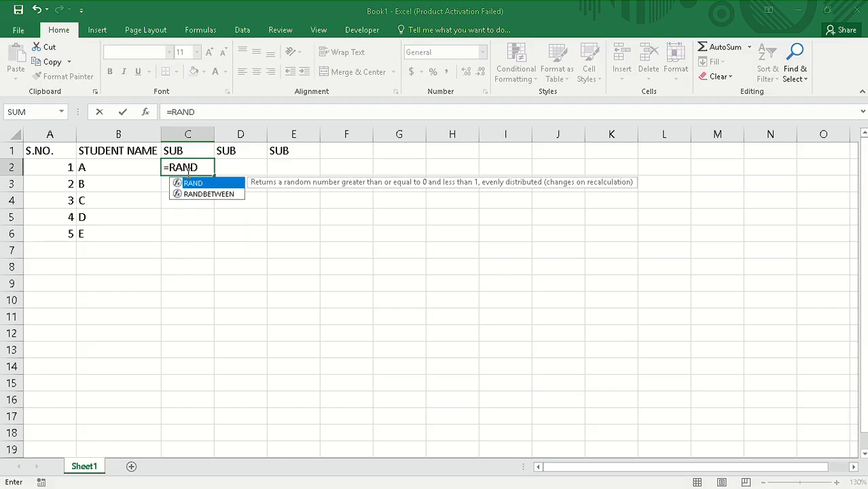
key("Down")
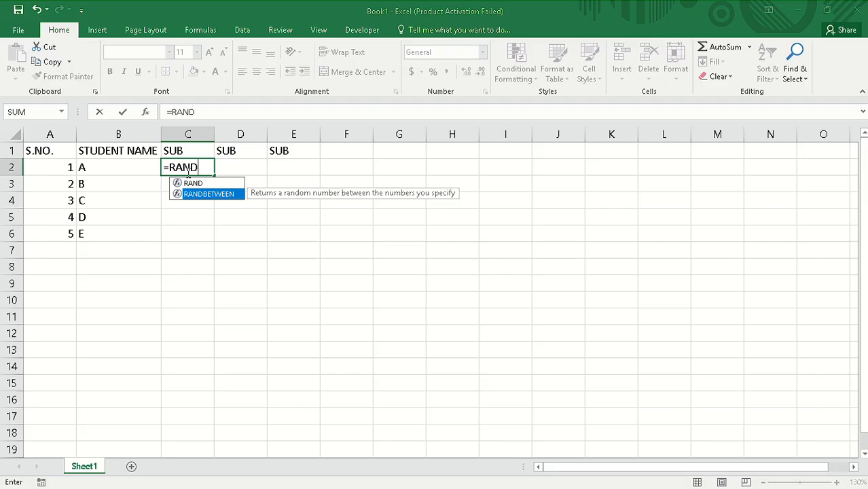
key("Up")
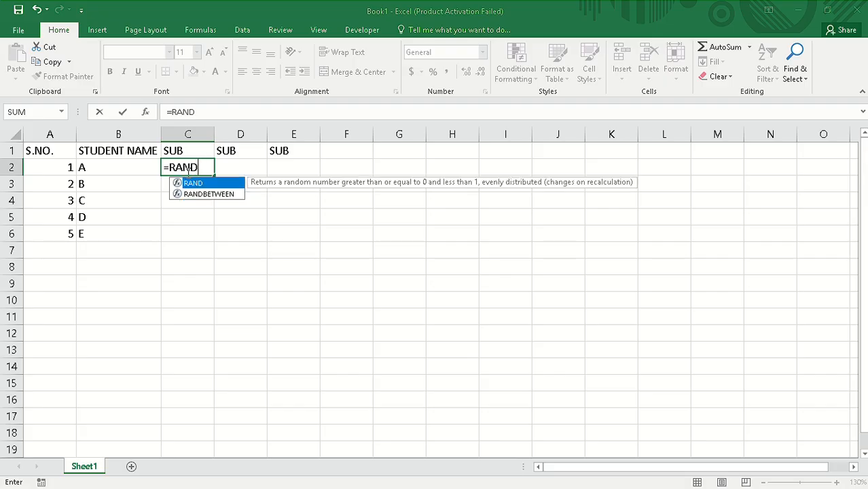
key("Down")
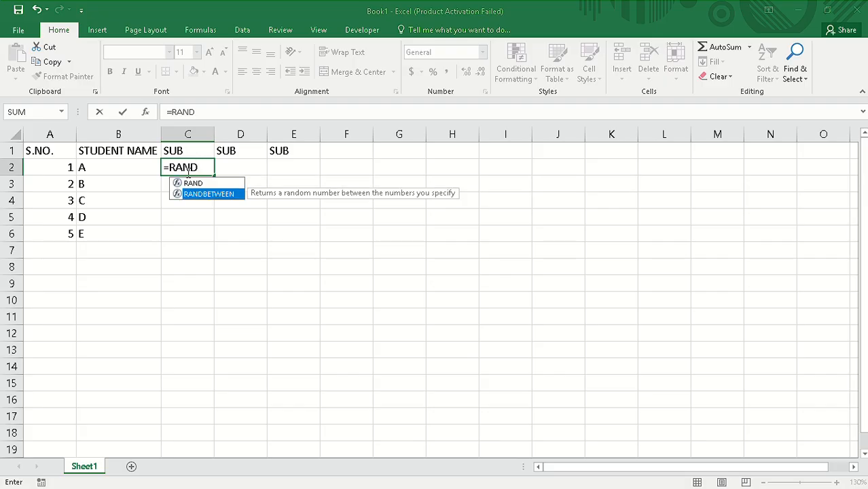
type("BET")
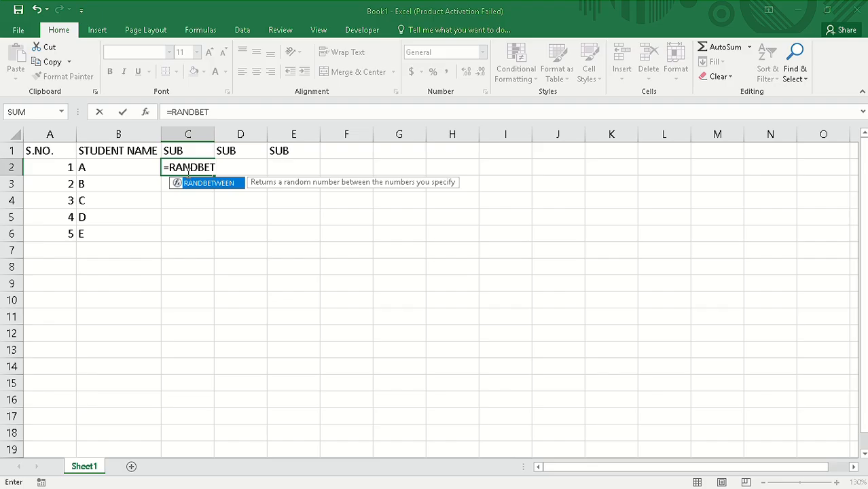
type("WEEN(")
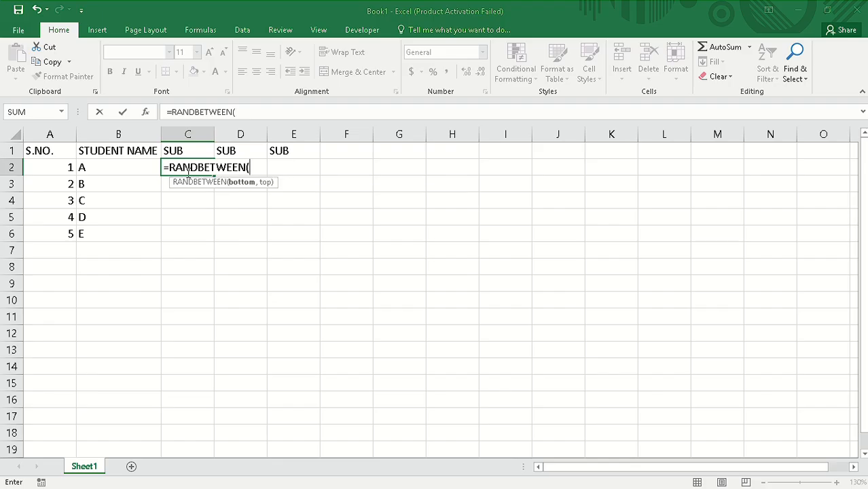
type("10,")
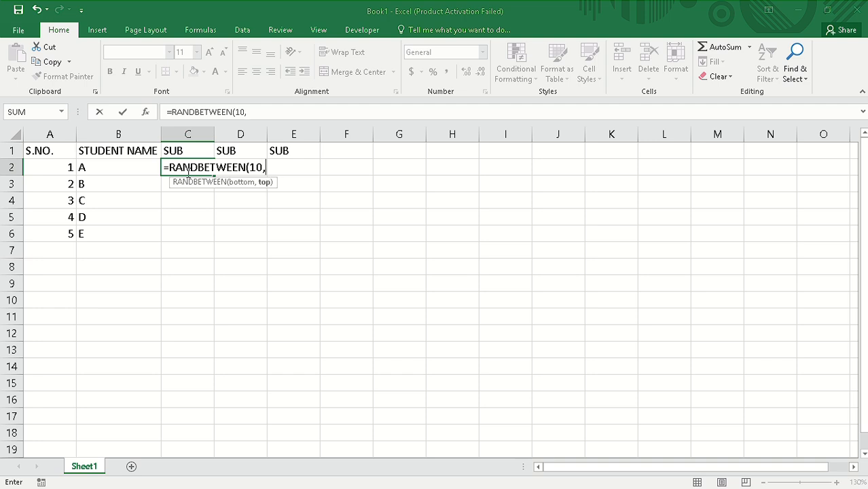
type("99)")
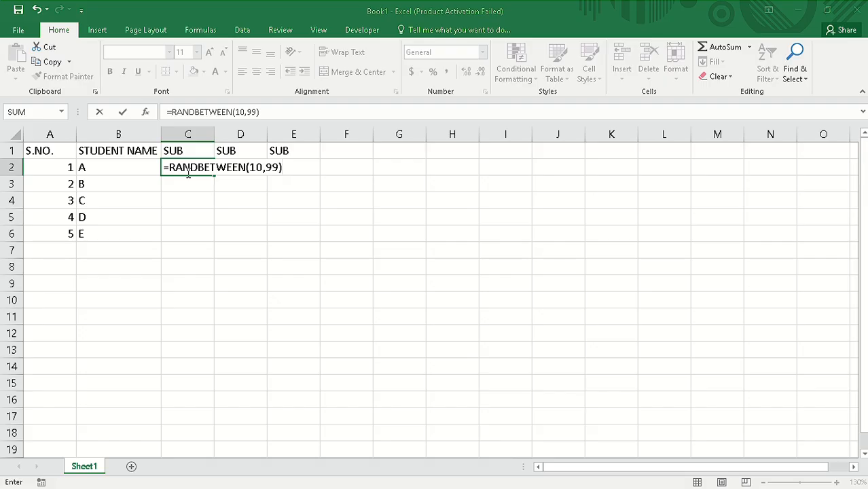
key("Return")
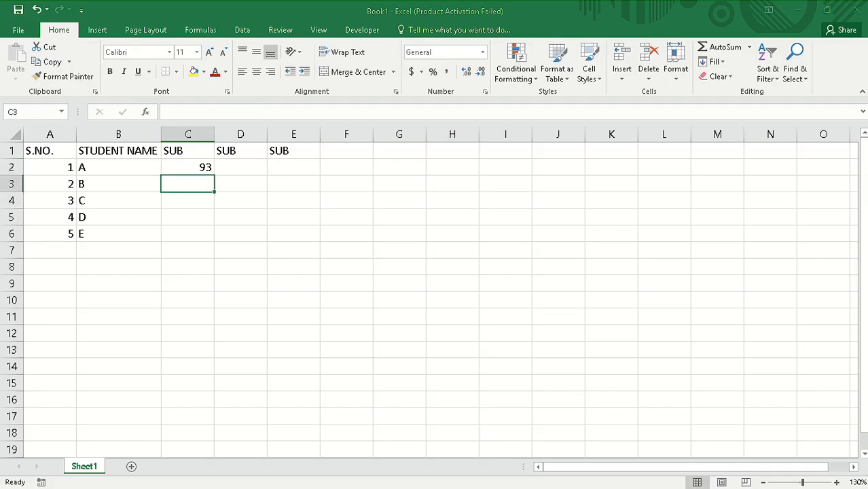
- Clear the RANDBETWEEN formula from cell C2
left_click(195, 169)
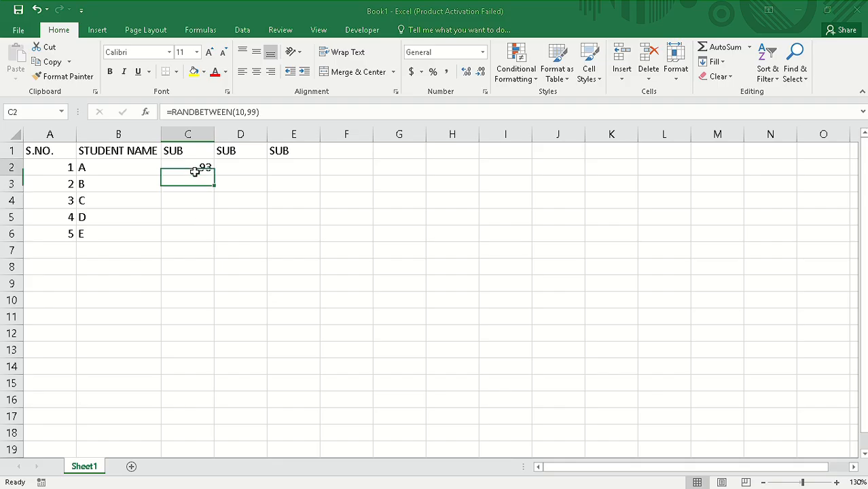
left_click_drag(215, 176, 291, 233)
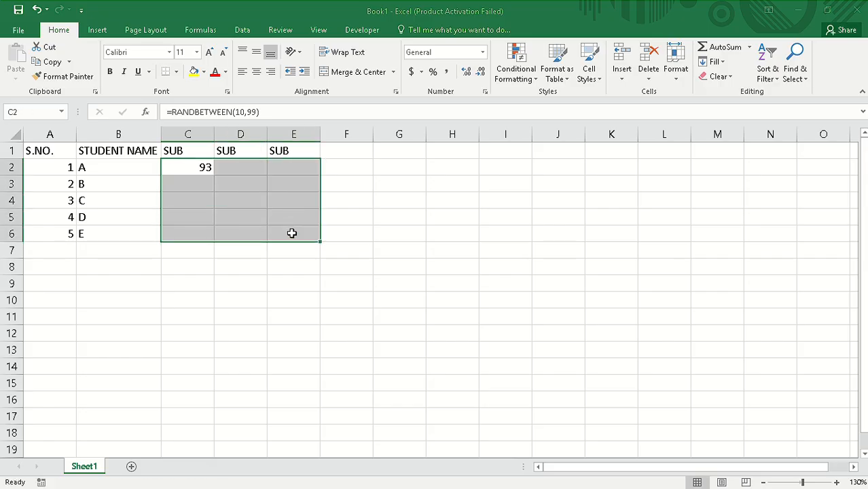
left_click(203, 169)
mouse_move(214, 175)
left_mouse_down()
mouse_move(216, 191)
mouse_move(212, 176)
left_mouse_up()
key("F2")
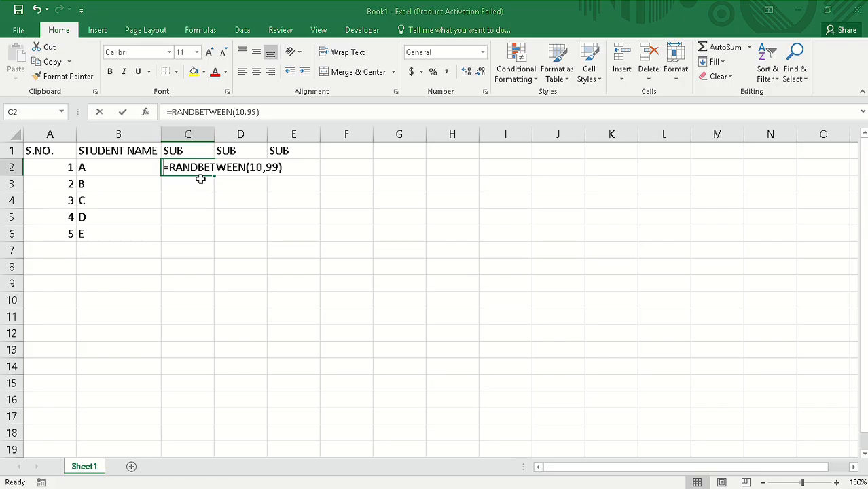
key("Escape")
left_click(200, 182)
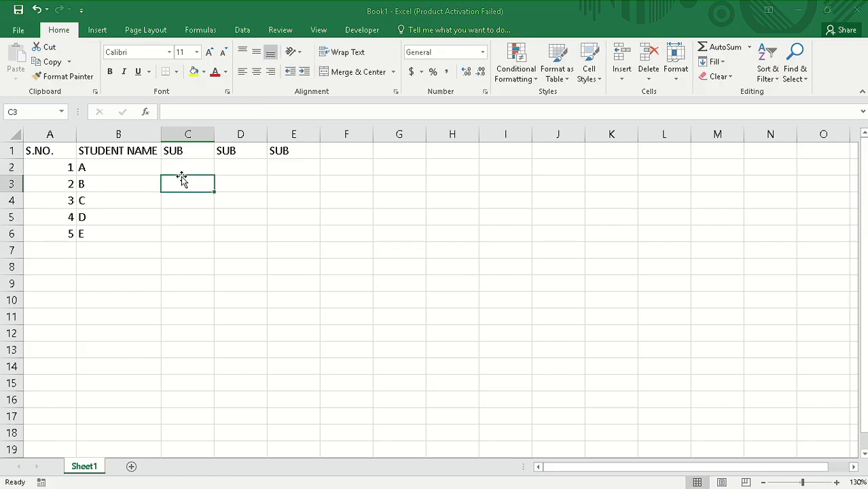
left_click(186, 168)
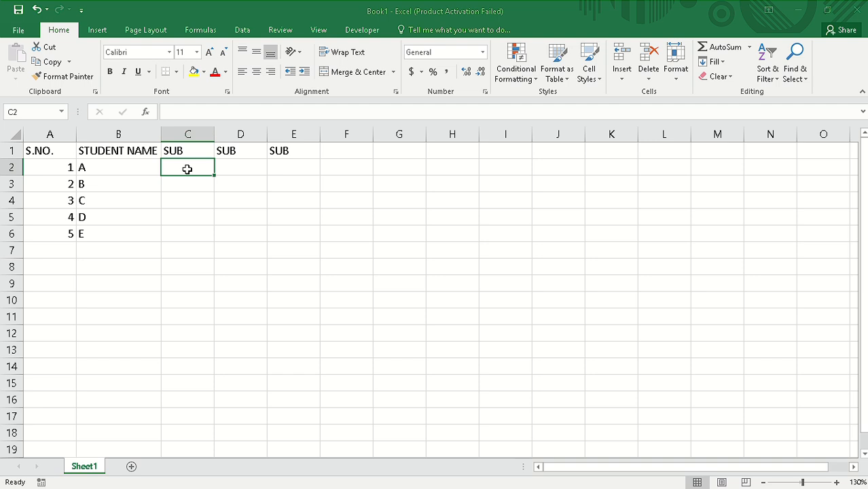
- Select the range C2:E6 and enter =RANDBETWEEN(10,99) in its first cell, C2
left_click_drag(187, 169, 297, 231)
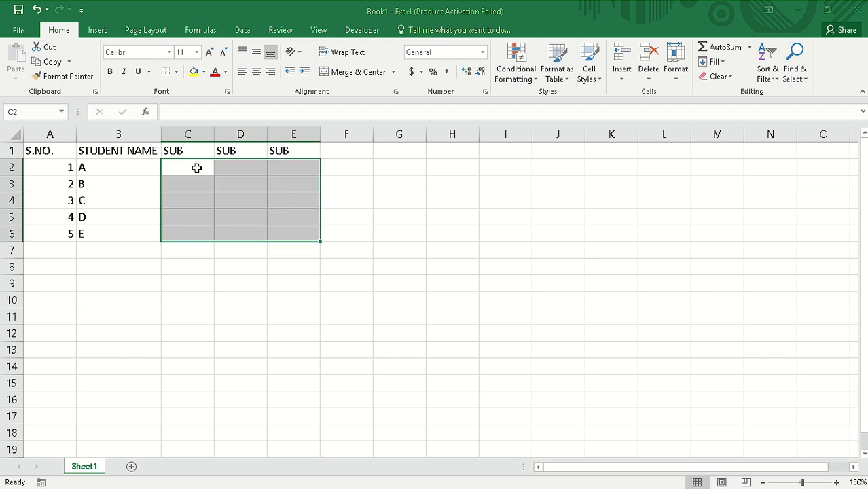
type("=")
type("W")
key("BackSpace")
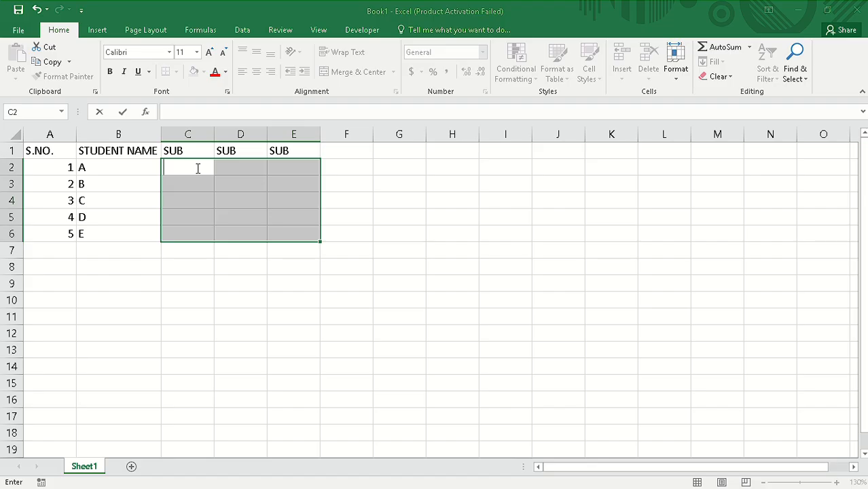
type("=")
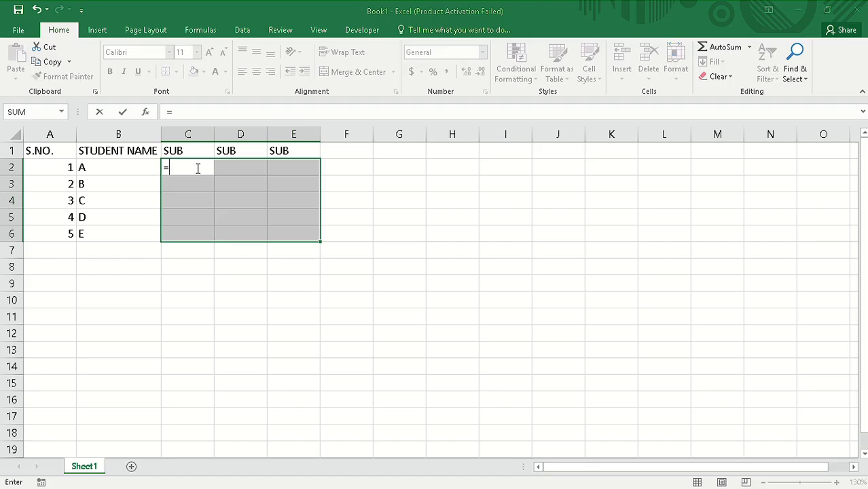
type("RA")
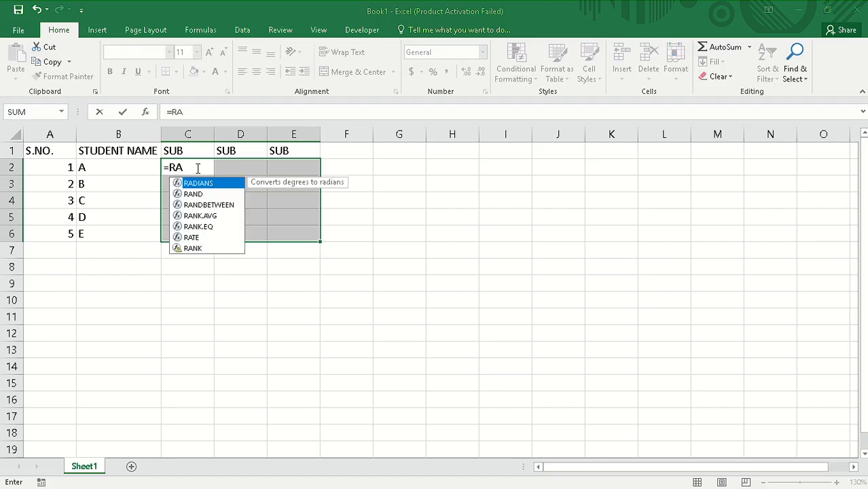
type("NDBETWEEN")
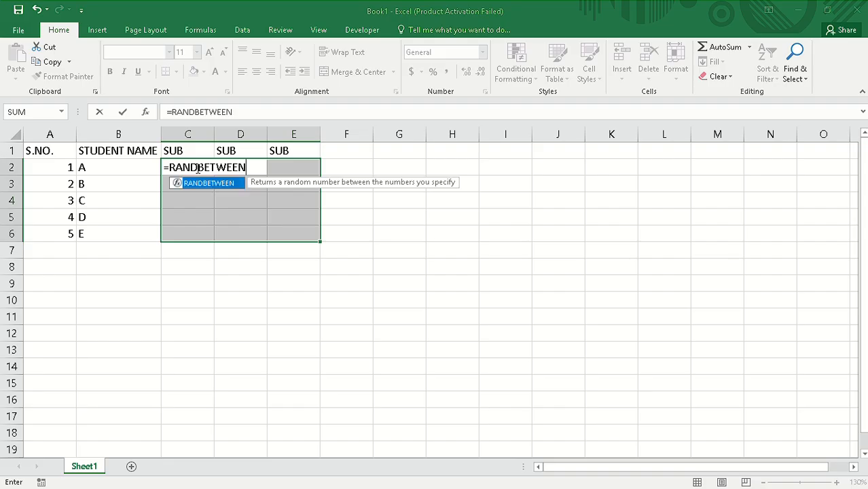
type("(10")
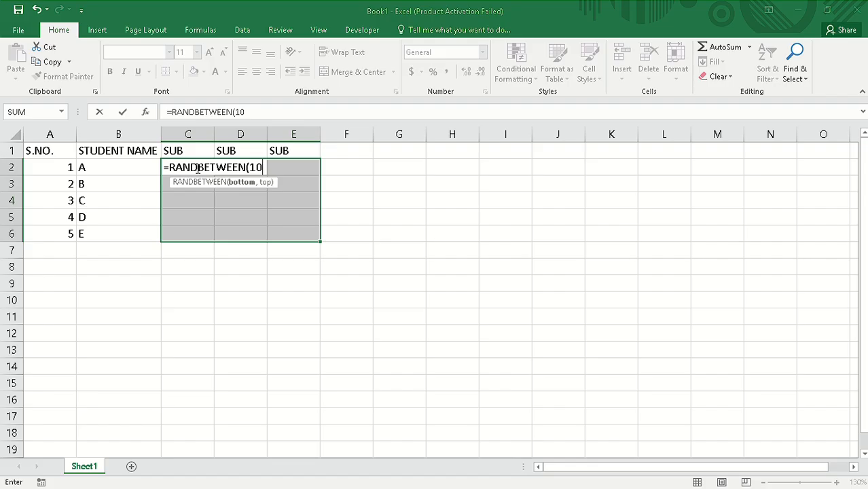
type(",99)")
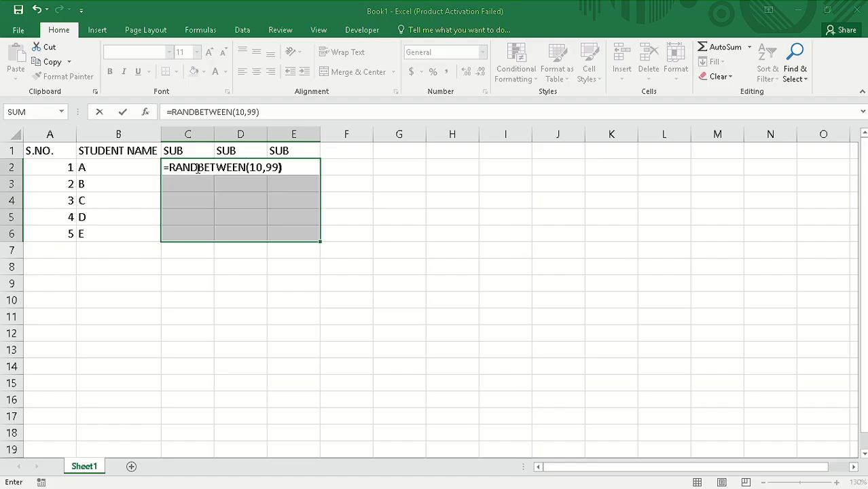
key("Return")
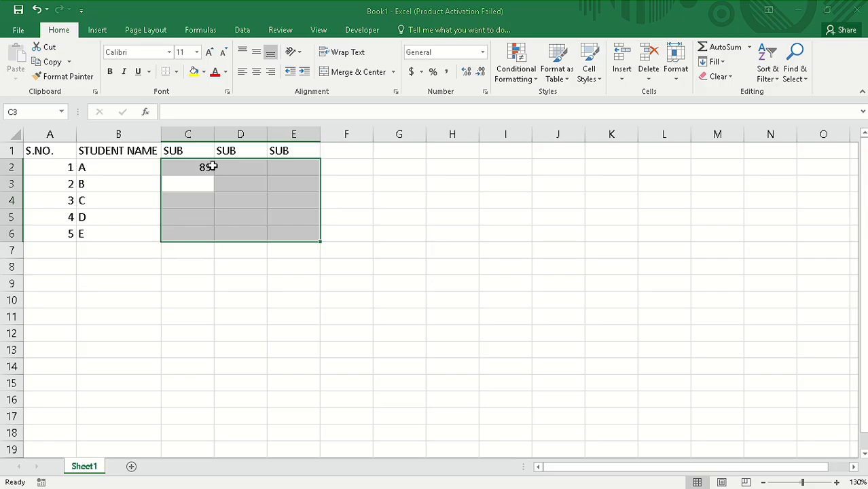
- Fill the RANDBETWEEN formula from C2 across and down the range C2:E6 and check the filled cells
type("16\t42\t57")
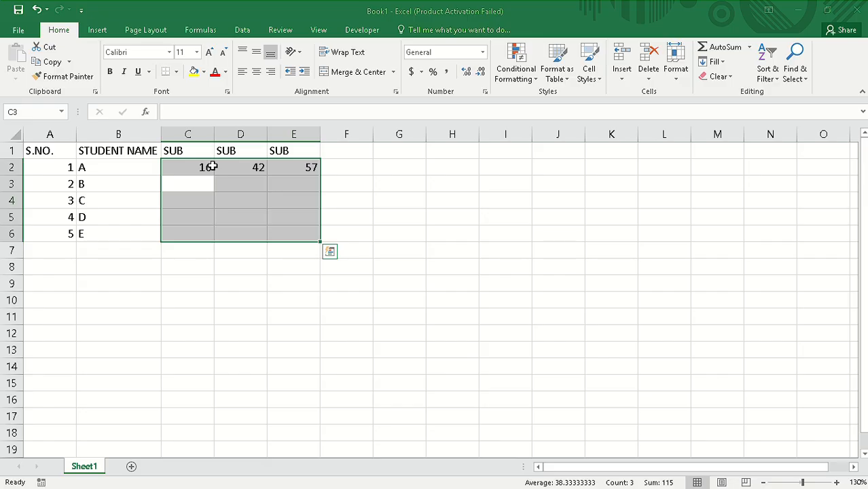
key("ctrl+d")
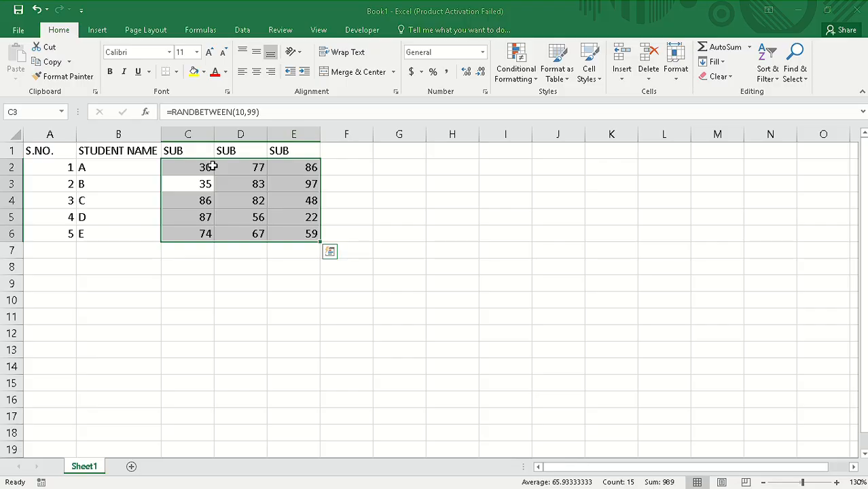
left_click(347, 221)
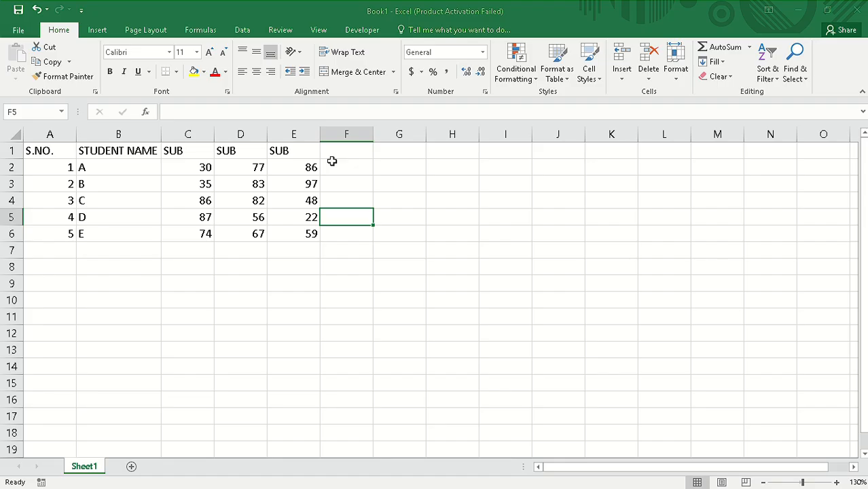
left_click(197, 170)
left_click(223, 188)
left_click(253, 216)
left_click(291, 201)
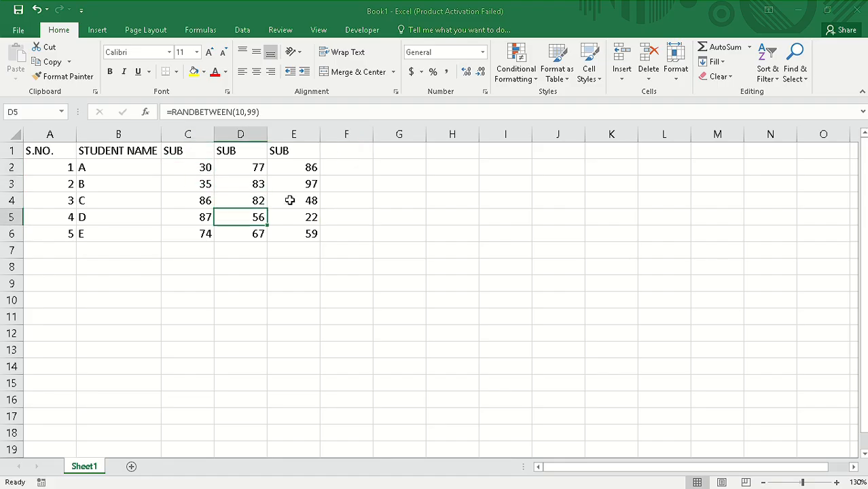
- Enter the test value 123 in cell F2 to trigger a recalculation of the random marks
left_click(348, 163)
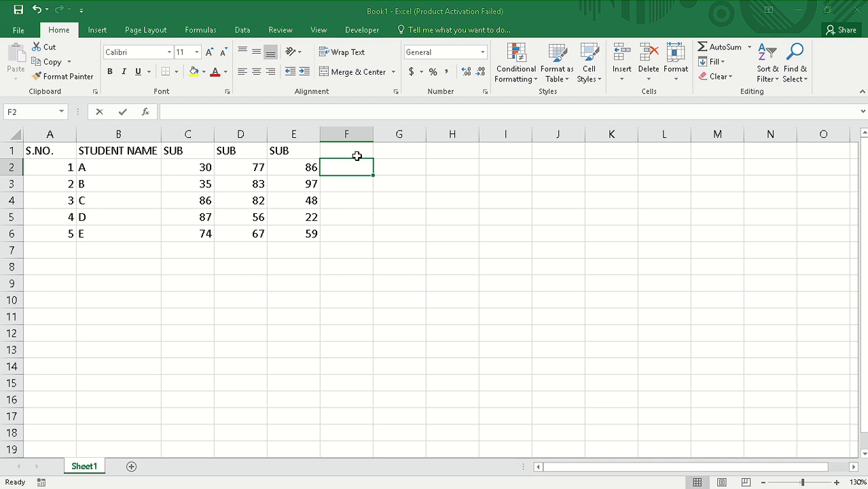
type("1WW")
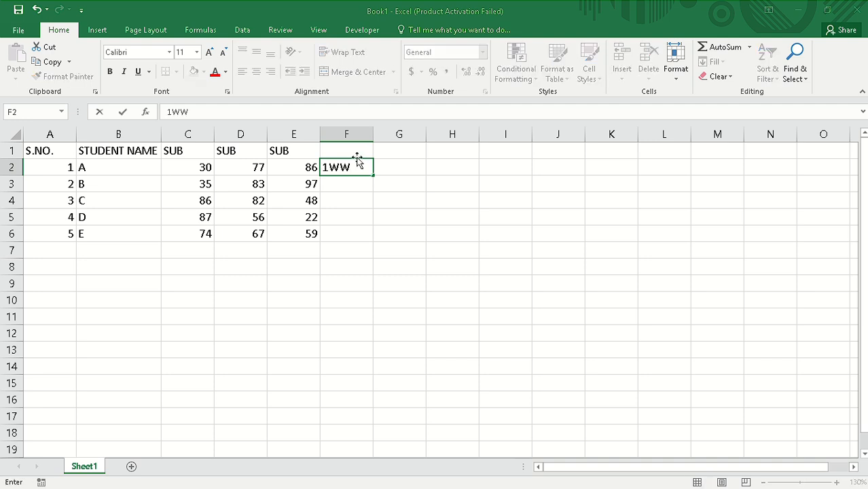
key("BackSpace")
type("R")
key("BackSpace")
key("BackSpace")
key("BackSpace")
type("123")
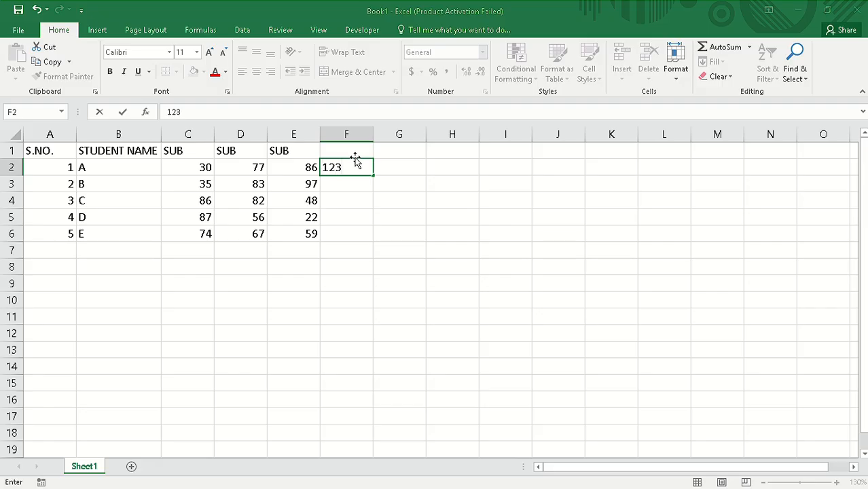
key("Return")
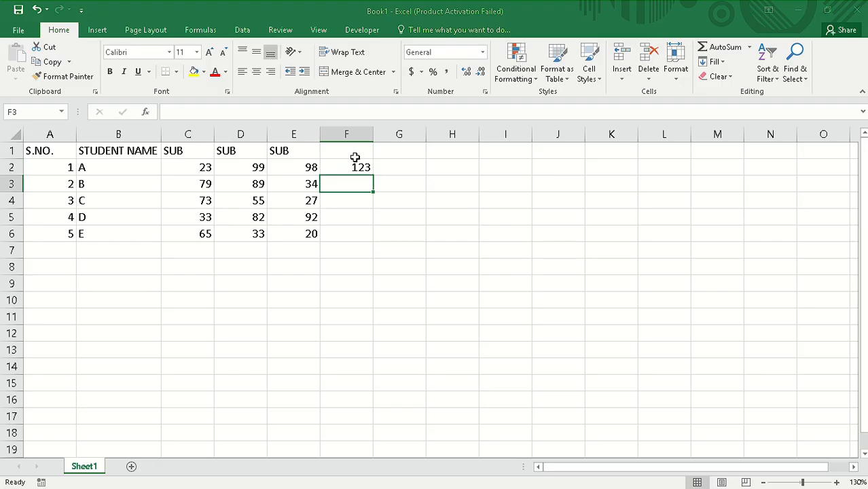
- Undo the test entry in cell F2 and inspect the formula in cell C2
left_click(349, 168)
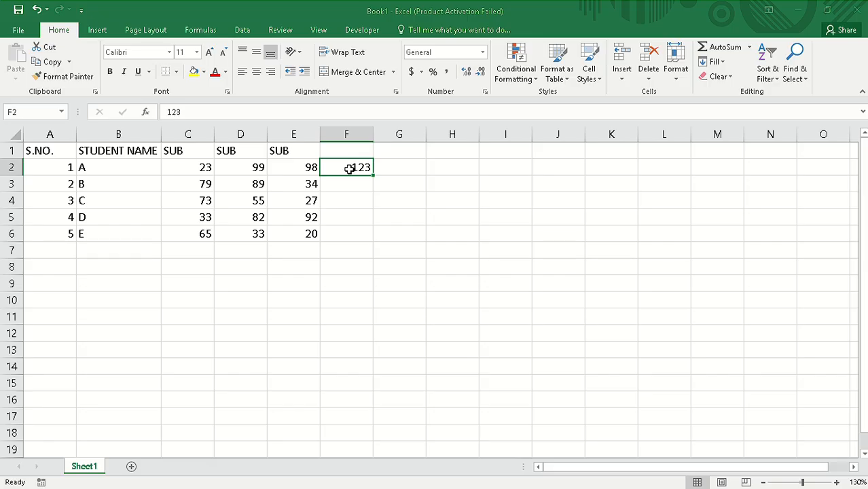
left_click(37, 11)
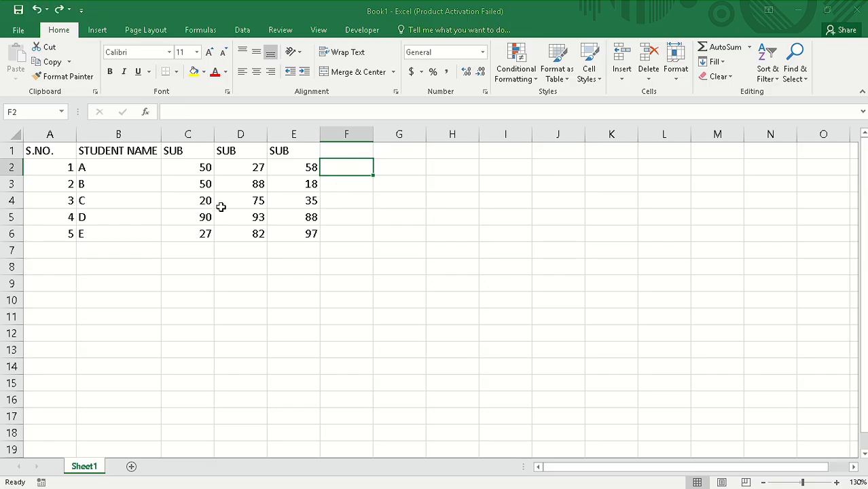
left_click(204, 168)
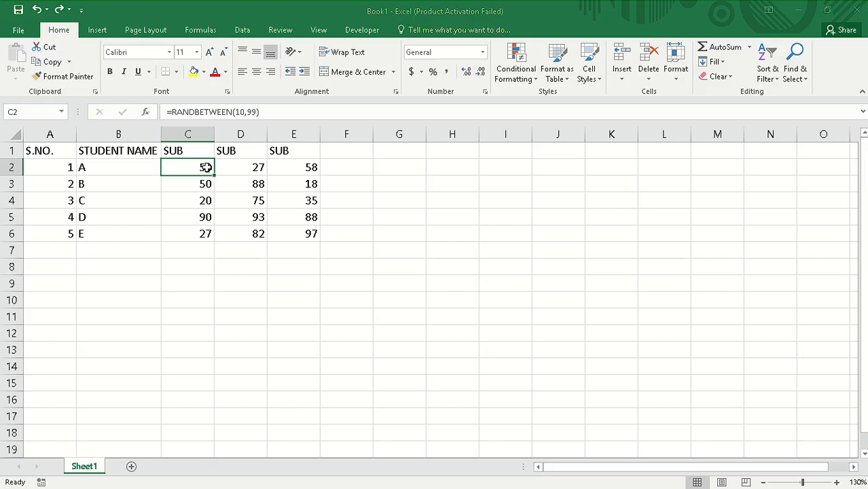
left_click(333, 168)
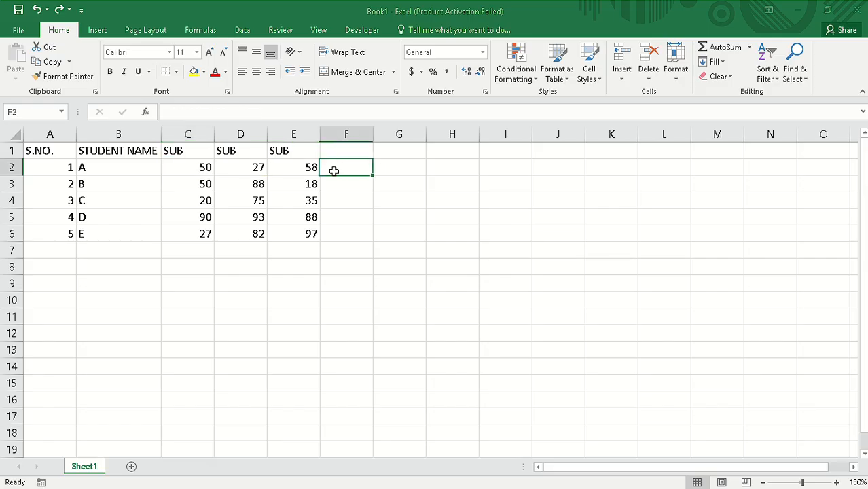
left_click(194, 166)
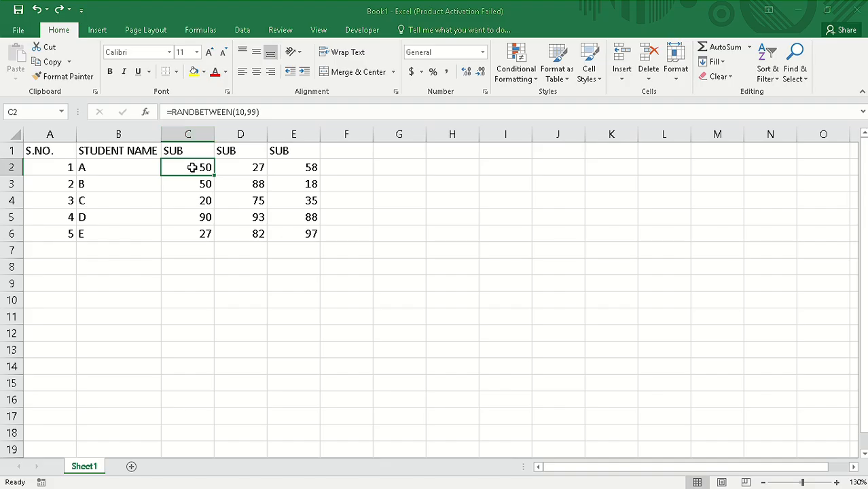
- Replace the RANDBETWEEN formulas in C2:E6 with static numbers by copying the range and pasting it back as values only
left_click_drag(191, 166, 292, 238)
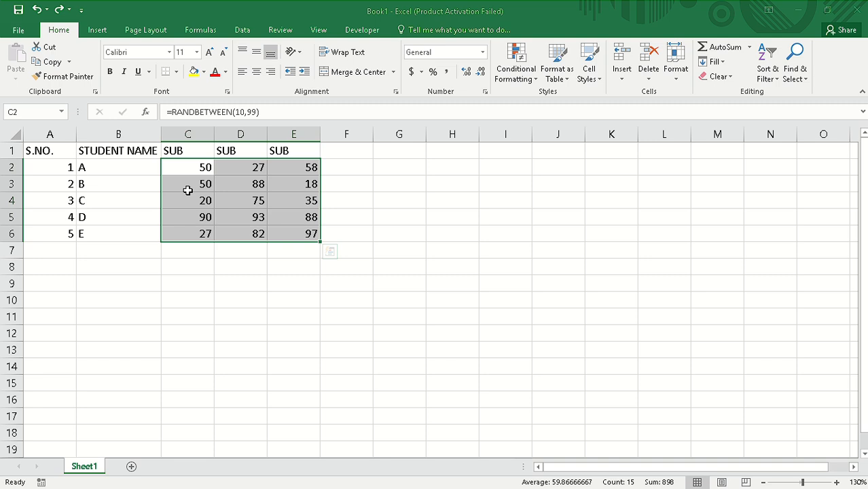
key("ctrl+c")
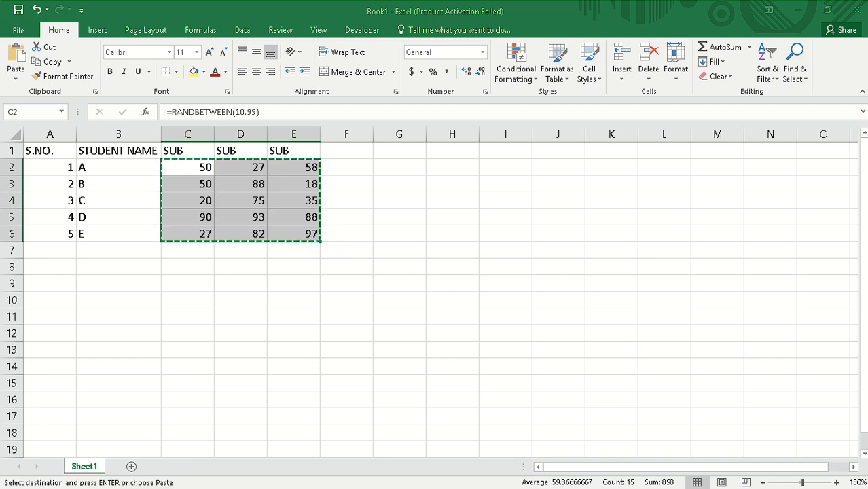
mouse_move(804, 484)
left_mouse_down()
mouse_move(827, 483)
mouse_move(769, 483)
mouse_move(811, 483)
left_mouse_up()
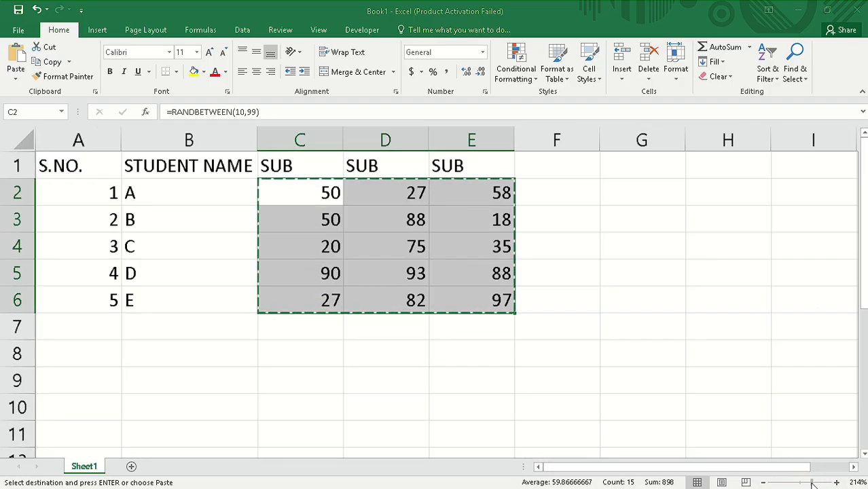
left_click(15, 76)
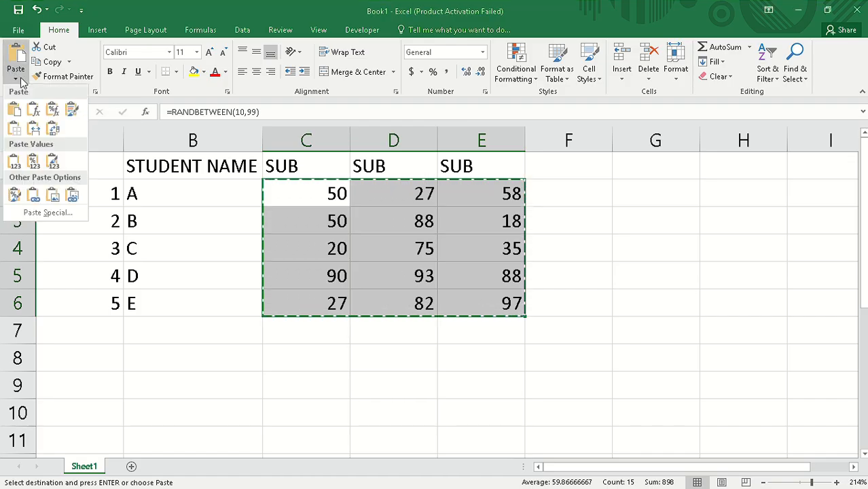
left_click(13, 162)
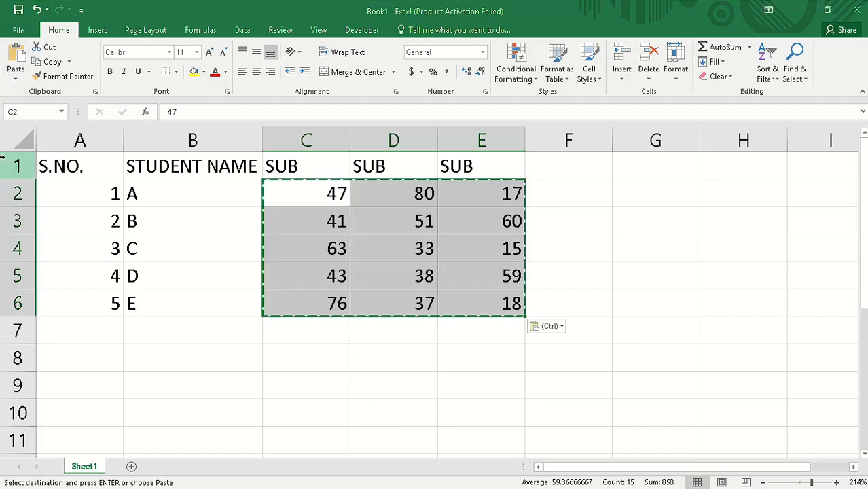
- Clear the copy selection and inspect several mark cells in columns C and D to check whether they hold plain numbers
left_click(494, 363)
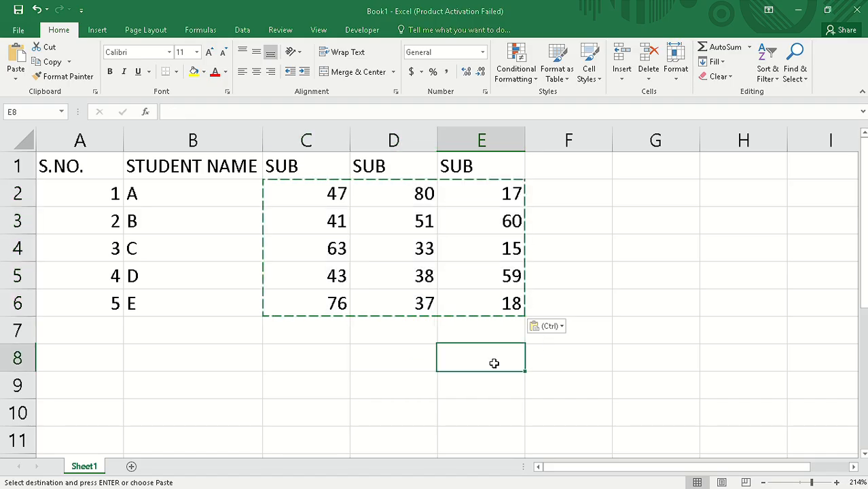
left_click(291, 200)
left_click(300, 227)
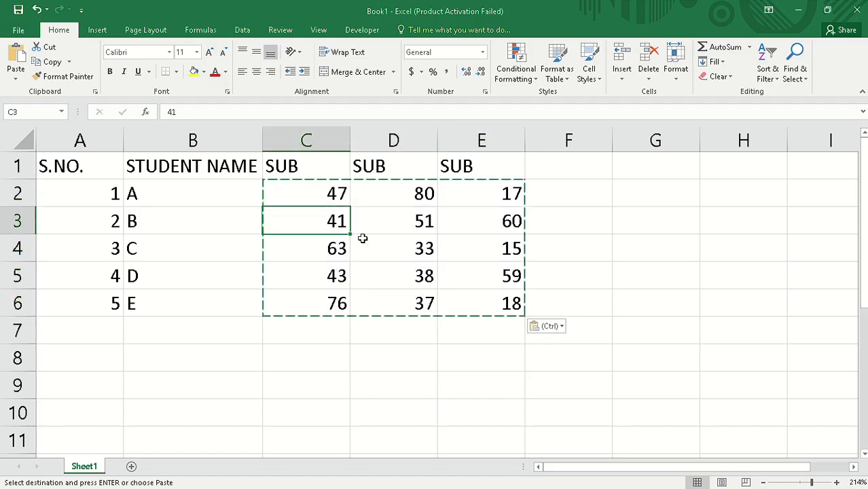
left_click(393, 231)
left_click(360, 344)
left_click(363, 357)
key("Escape")
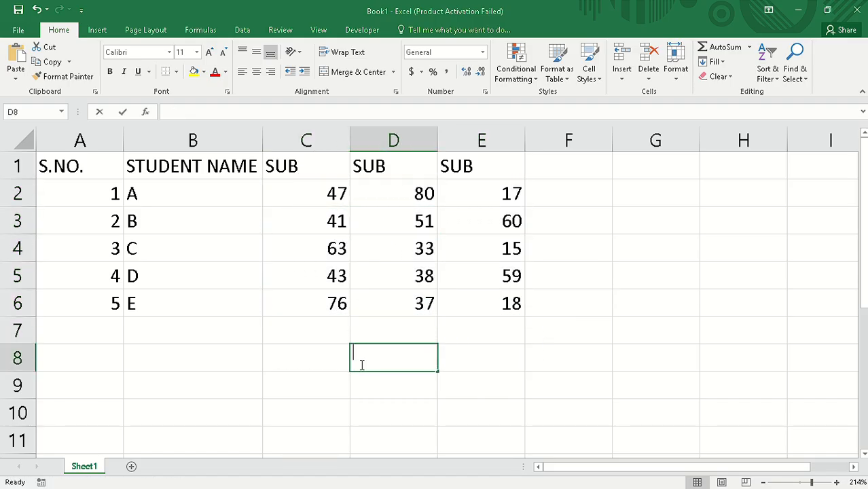
left_click(279, 197)
left_click(343, 219)
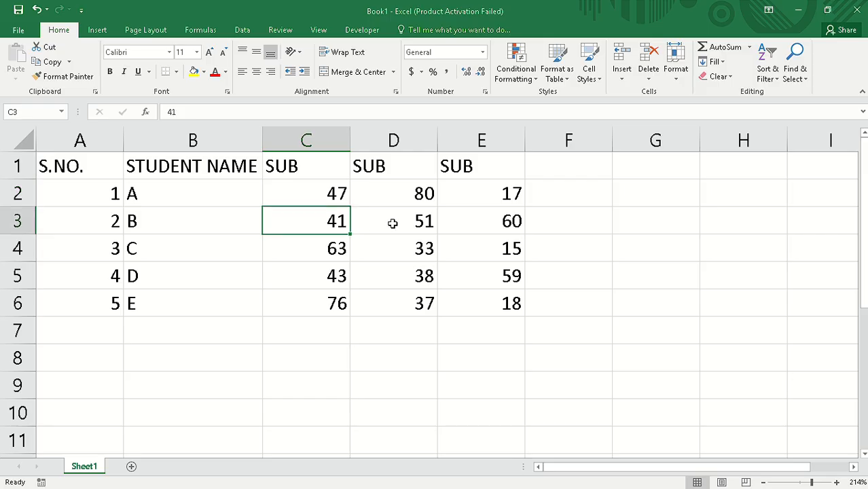
left_click(393, 221)
left_click(378, 258)
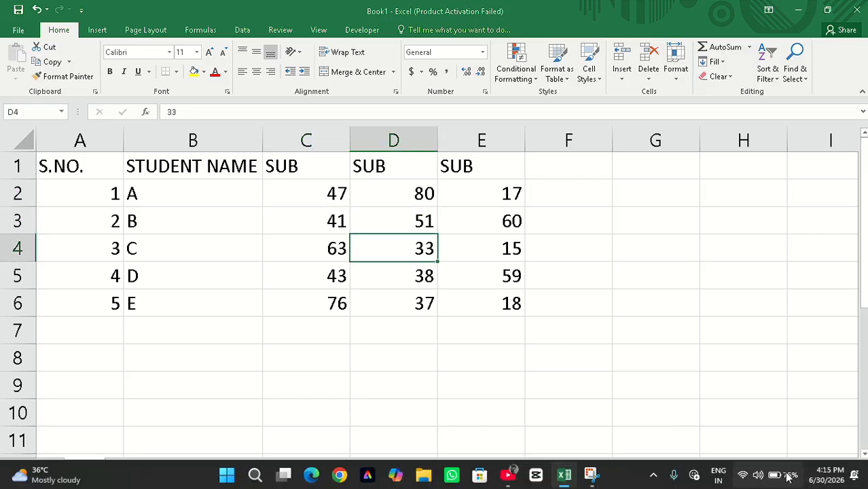
- Enter the column header MAX in cell F1
left_click(808, 481)
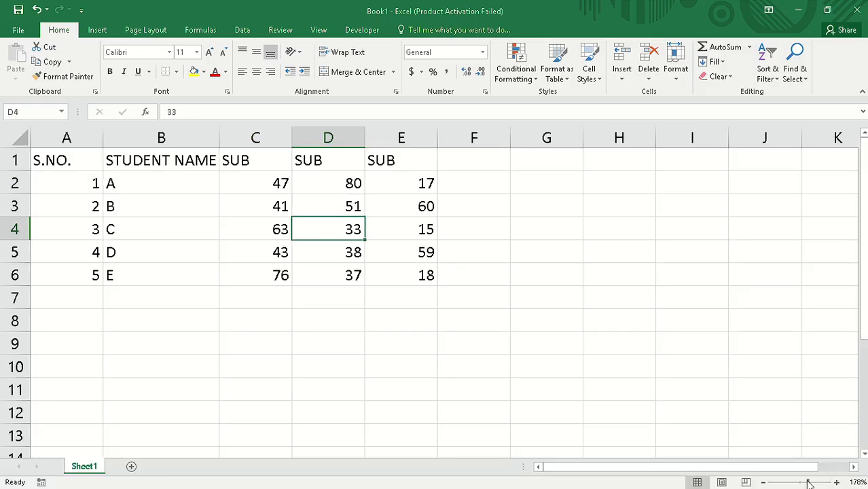
left_click(480, 169)
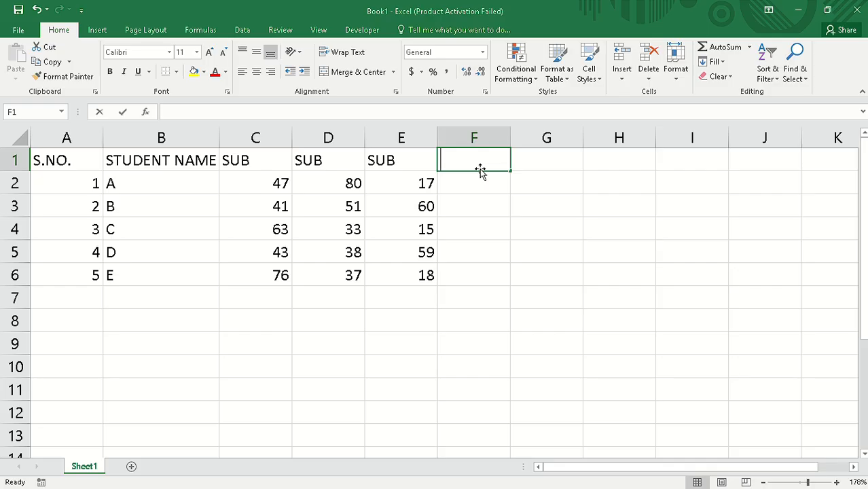
type("m")
key("BackSpace")
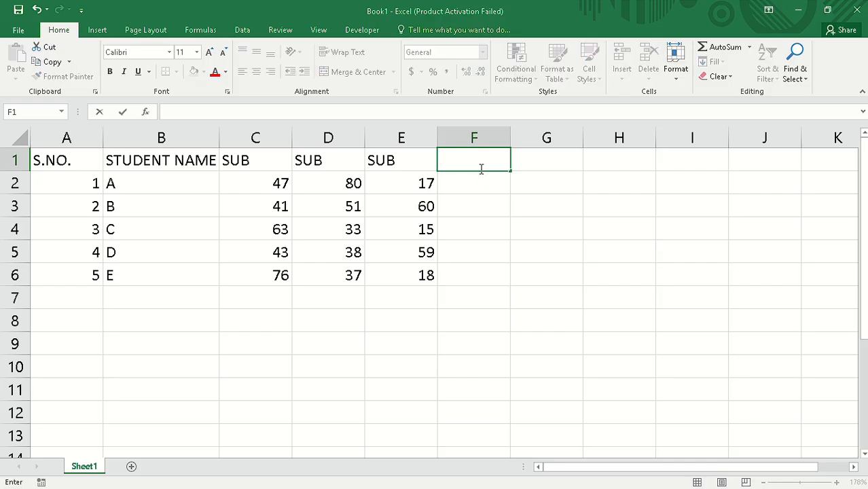
type("MAX")
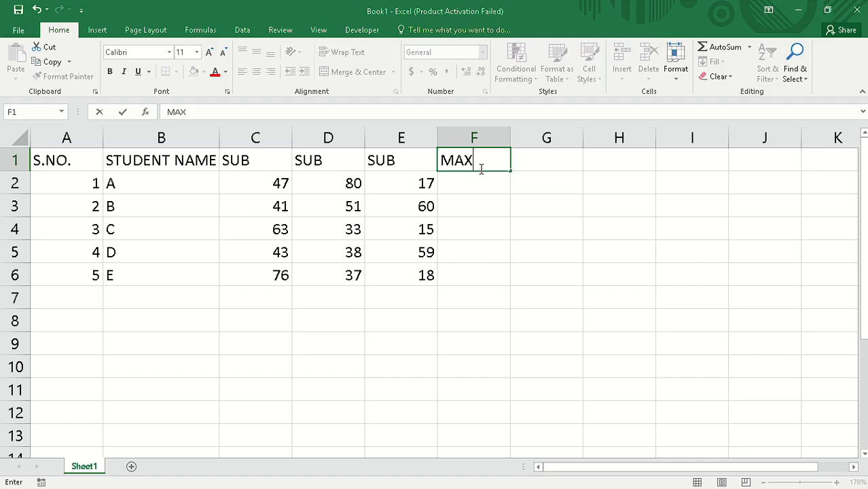
- Enter the formula =MAX(C2:E2) in cell F2 for the first student's highest mark
left_click(483, 191)
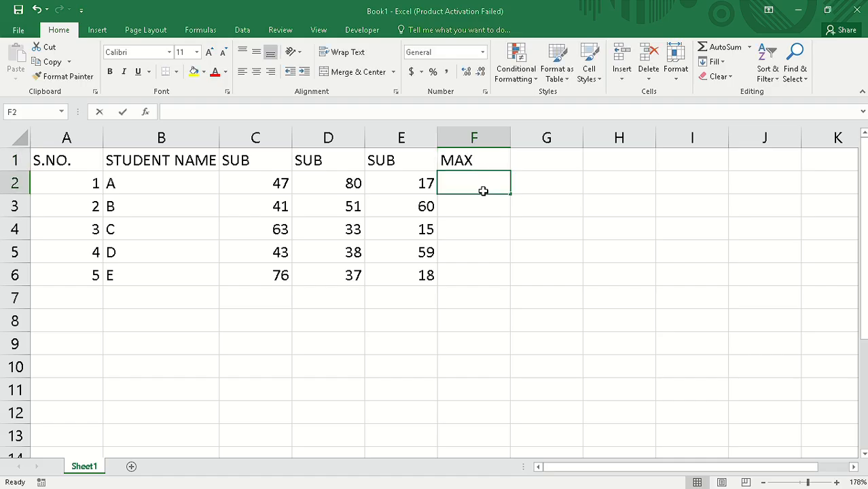
type("=")
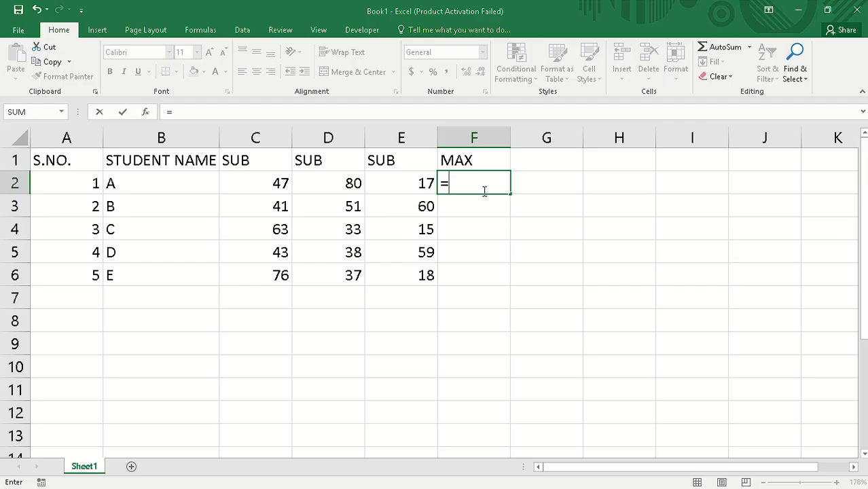
type("M")
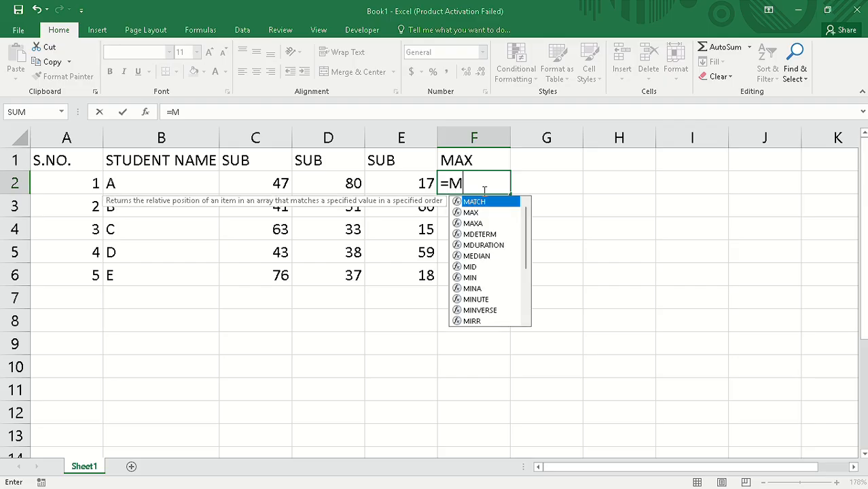
type("AX")
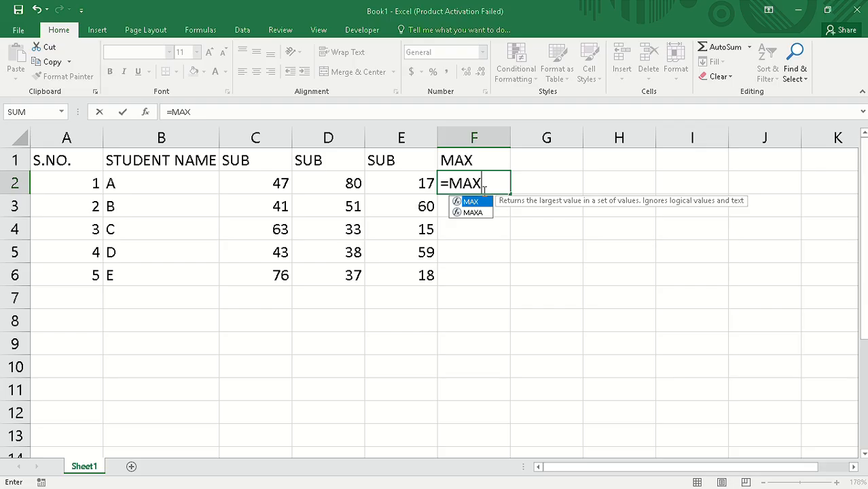
type("(")
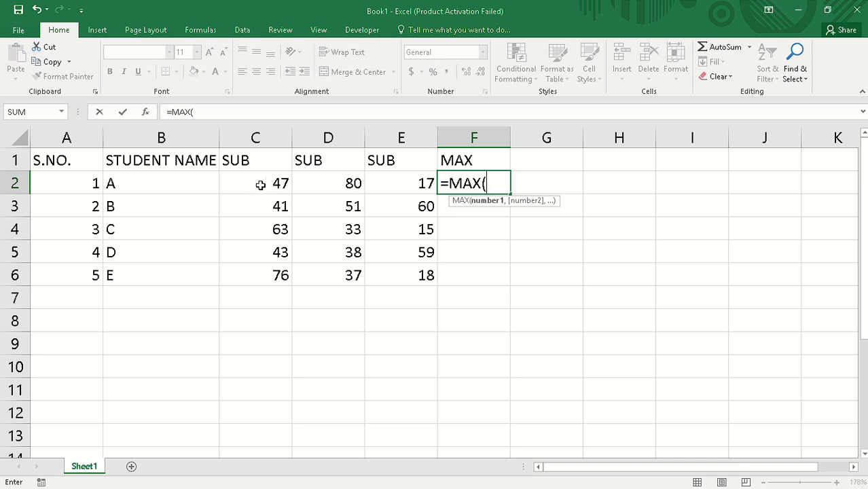
left_click_drag(261, 185, 398, 182)
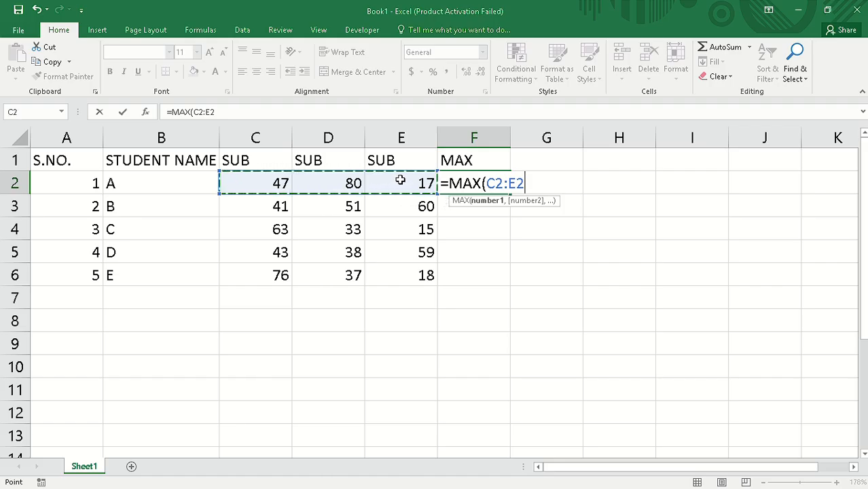
key("Return")
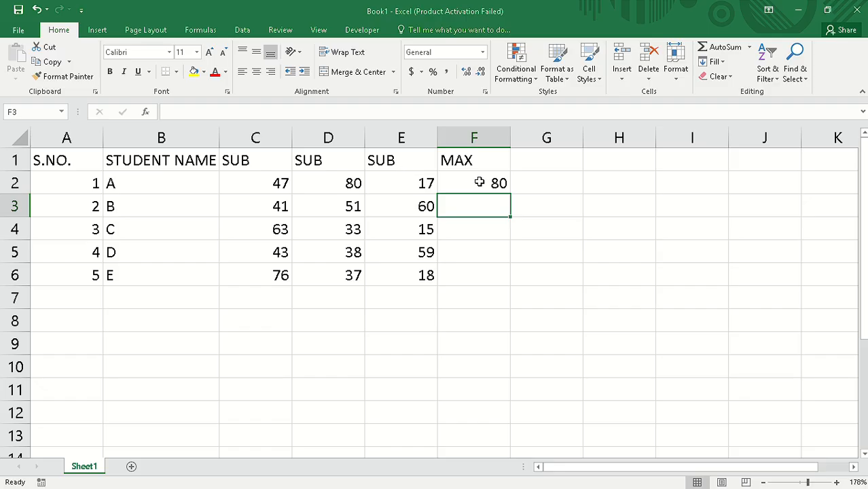
- Fill the MAX formula from F2 down to F6 and inspect the range referenced by the copied formula in F3
left_click(483, 184)
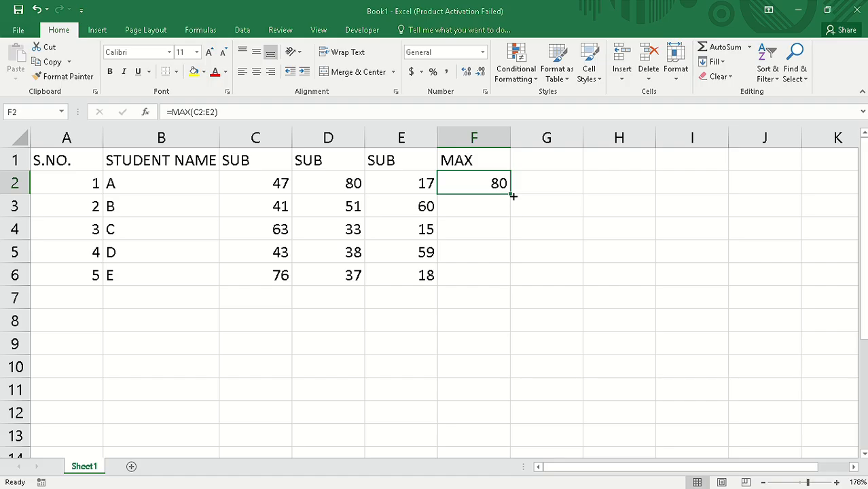
left_click_drag(513, 196, 513, 287)
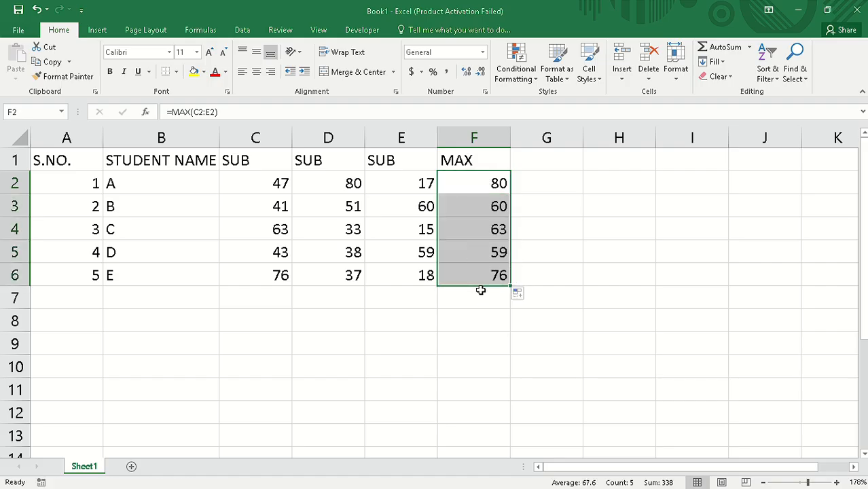
left_click(477, 232)
left_click(477, 251)
left_click(477, 272)
left_click(470, 208)
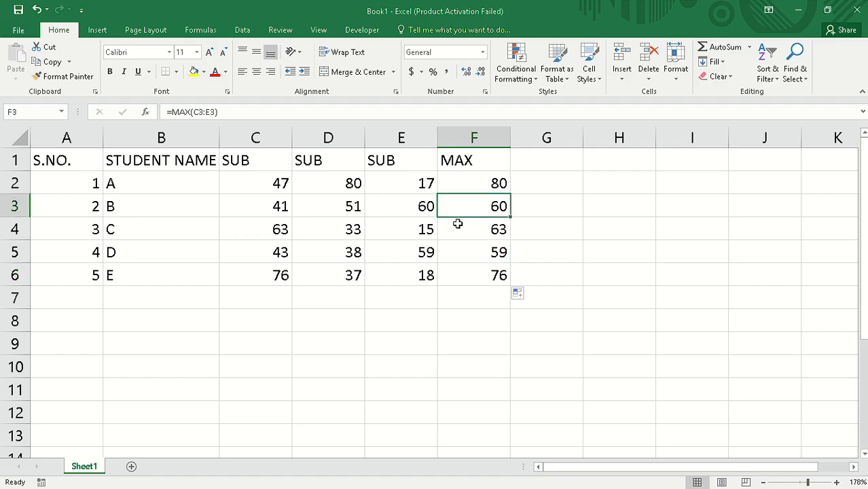
left_click(205, 114)
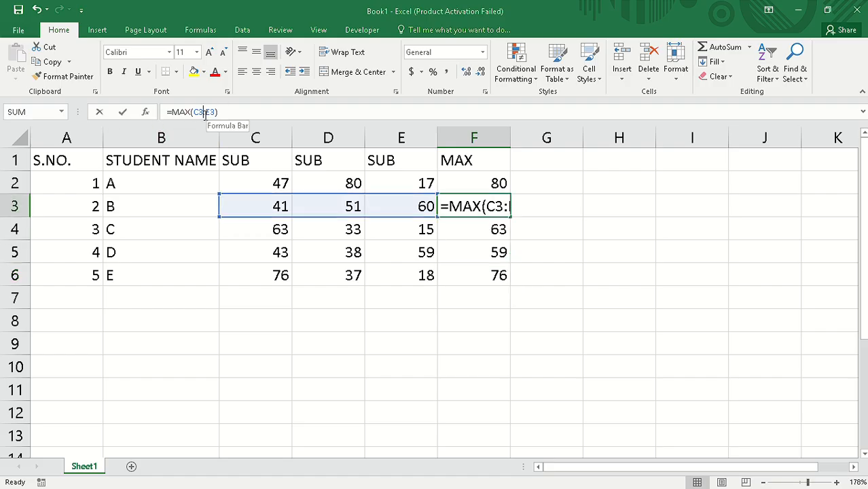
left_click(567, 231)
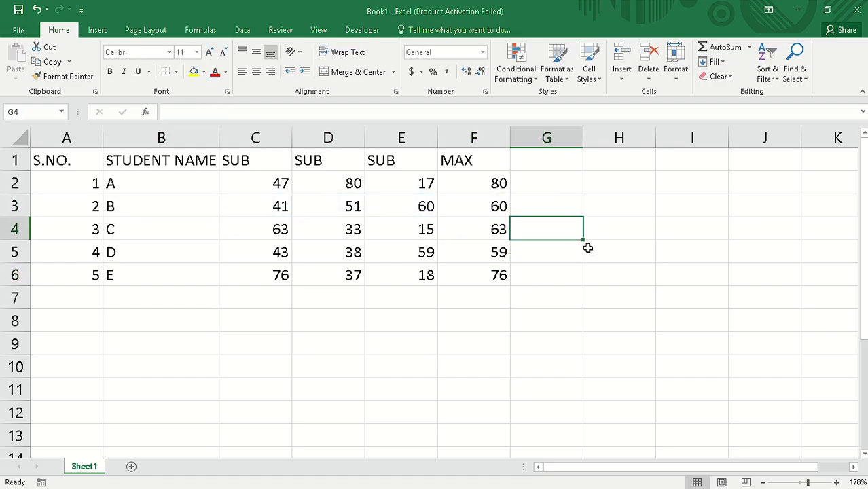
- Enter the column header MIN in cell G1
left_click(548, 178)
left_click(540, 161)
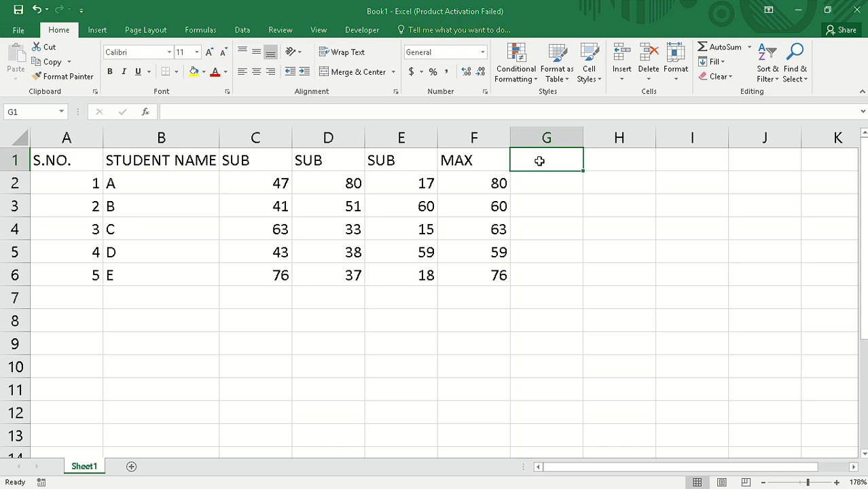
type("MIN")
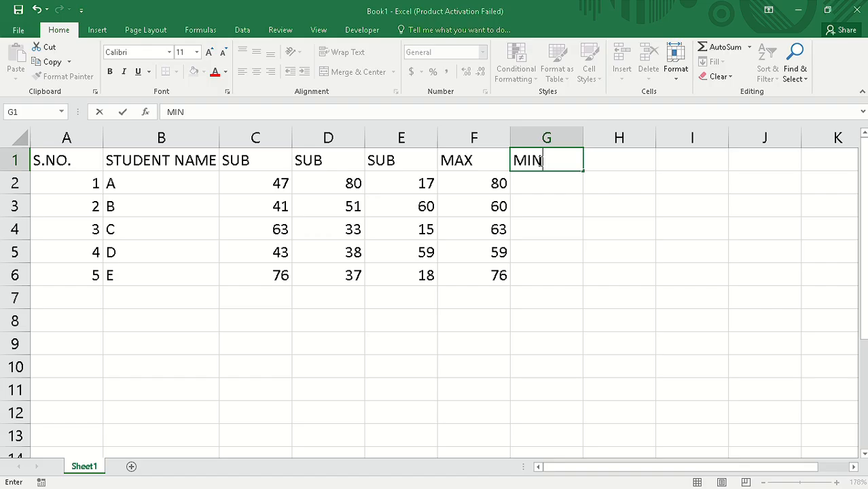
- Enter the formula =MIN(C2:E2) in cell G2 for the first student's lowest mark and fill it down to G6
left_click(549, 186)
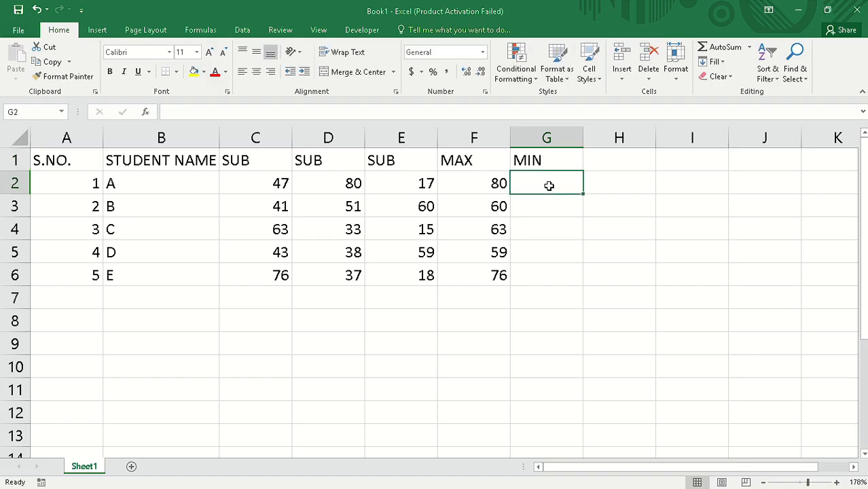
double_click(549, 186)
type("=M")
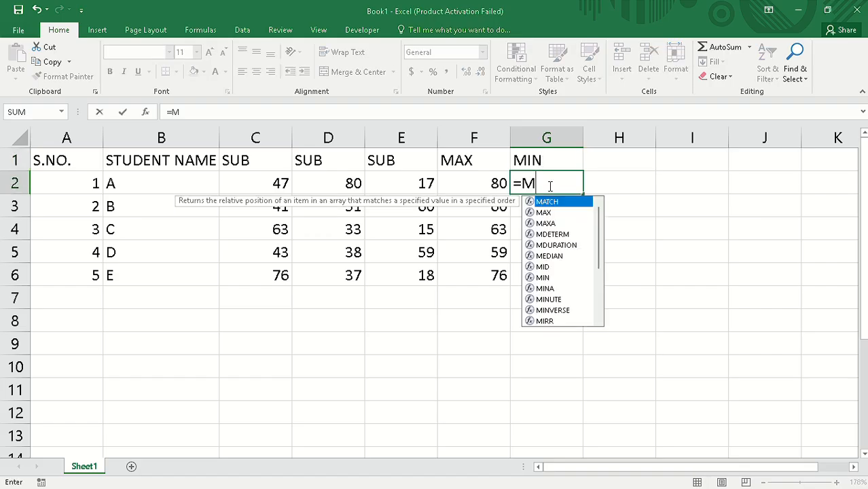
type("I")
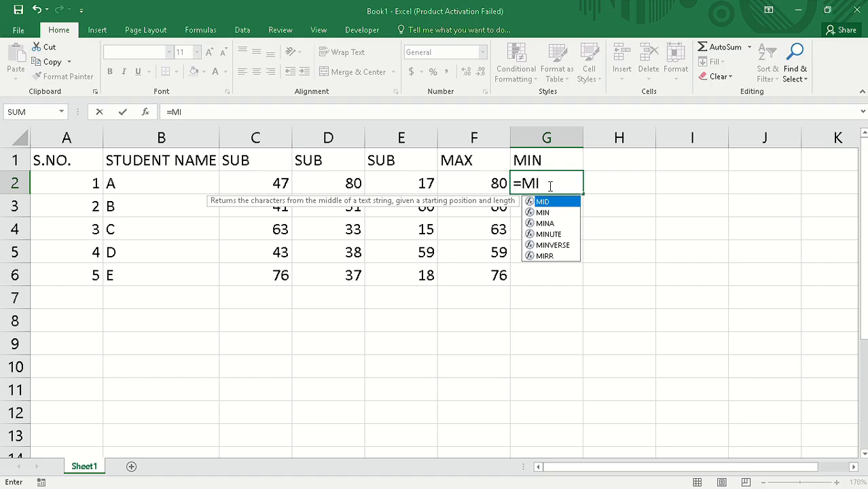
type("N")
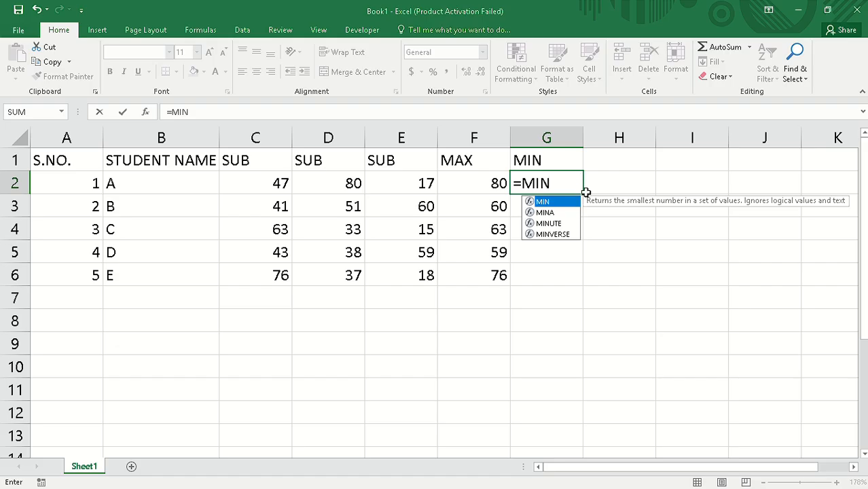
left_click(748, 49)
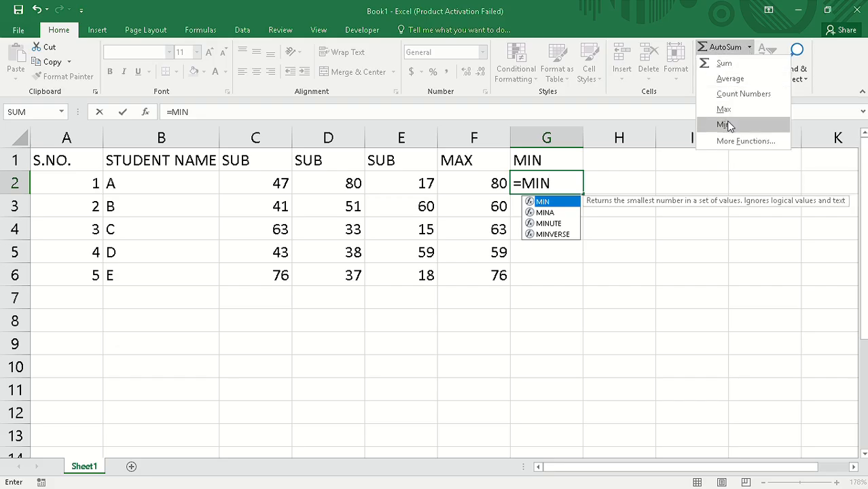
left_click(837, 78)
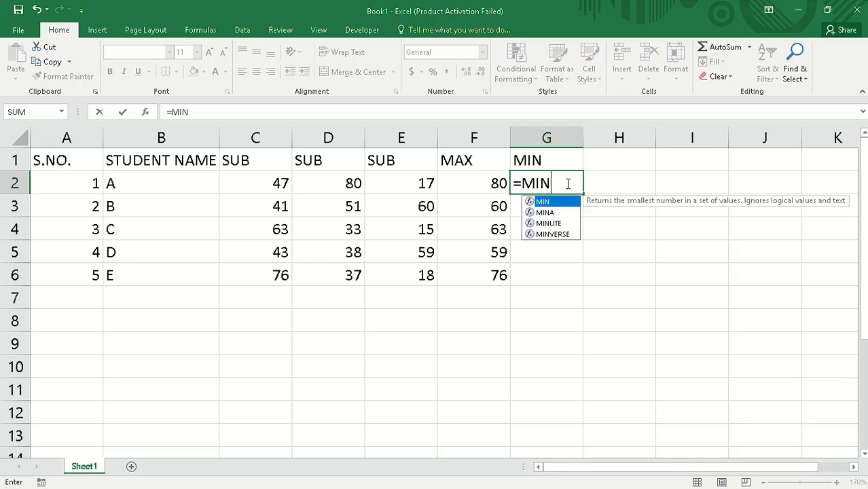
type("(")
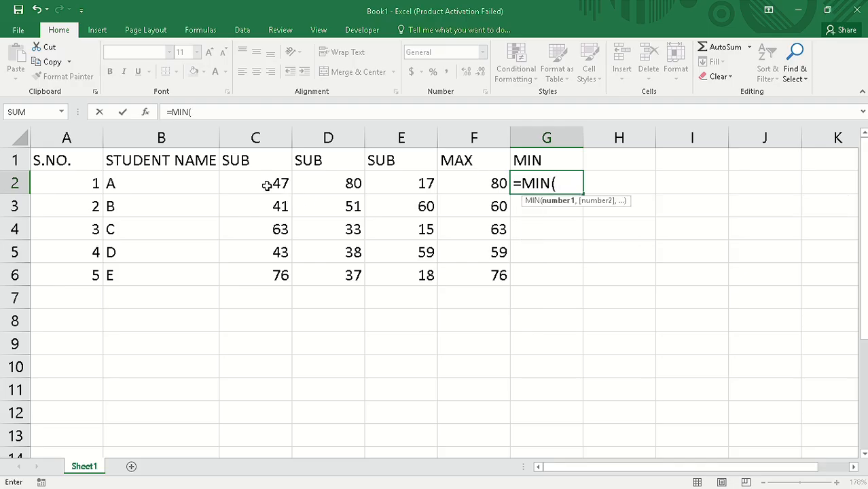
left_click_drag(250, 180, 394, 183)
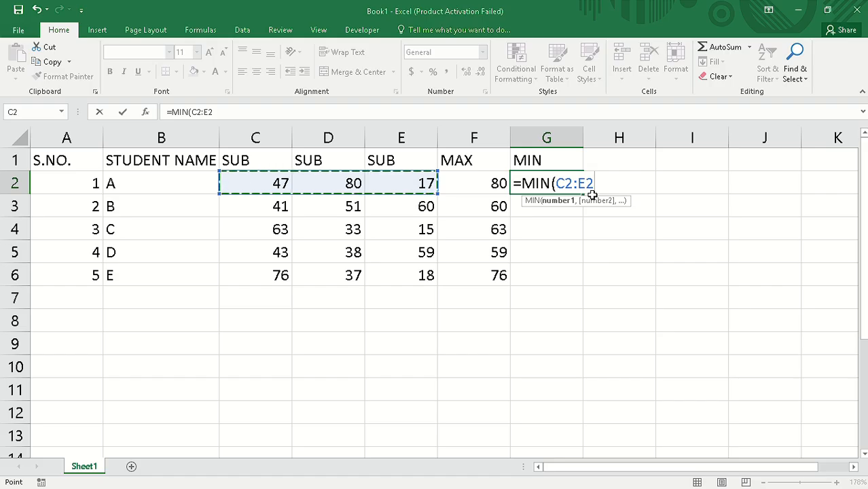
key("Return")
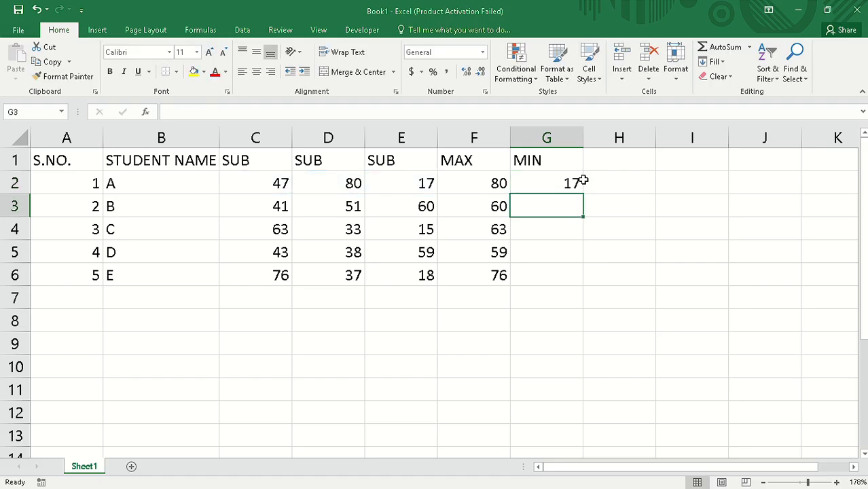
left_click(550, 176)
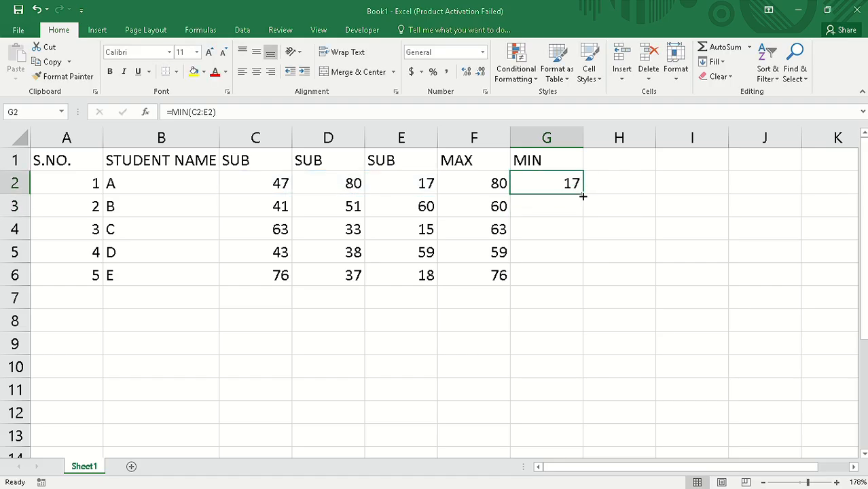
left_click_drag(584, 196, 580, 276)
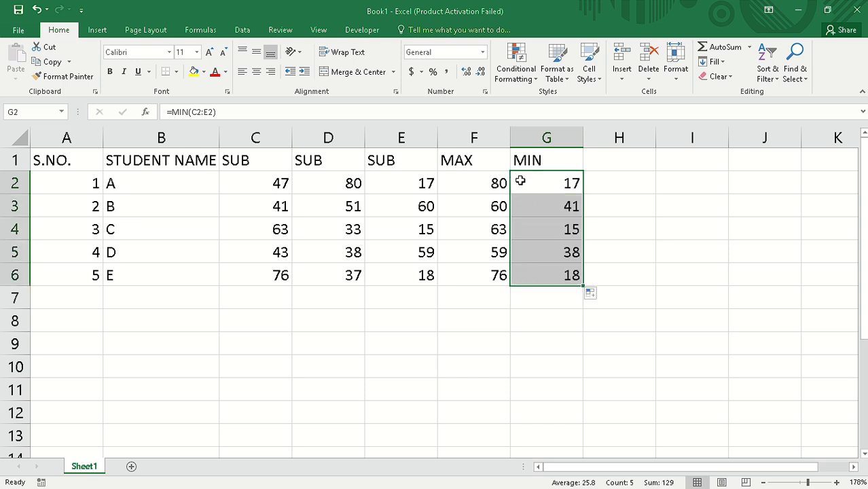
- Enter the column header TOTAL in cell H1
left_click(601, 158)
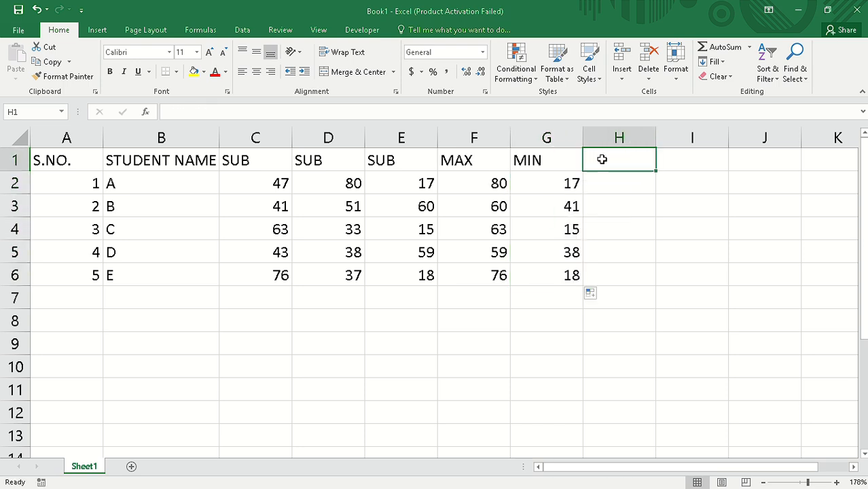
double_click(602, 159)
type("TOTAL")
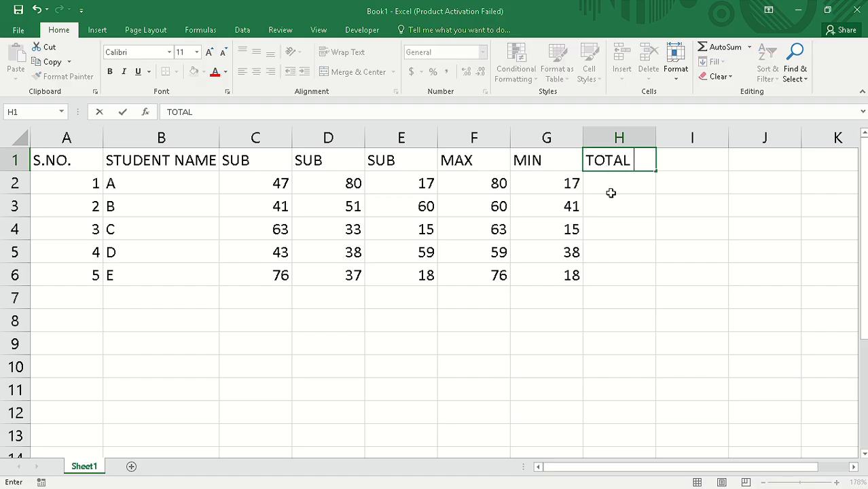
left_click(611, 192)
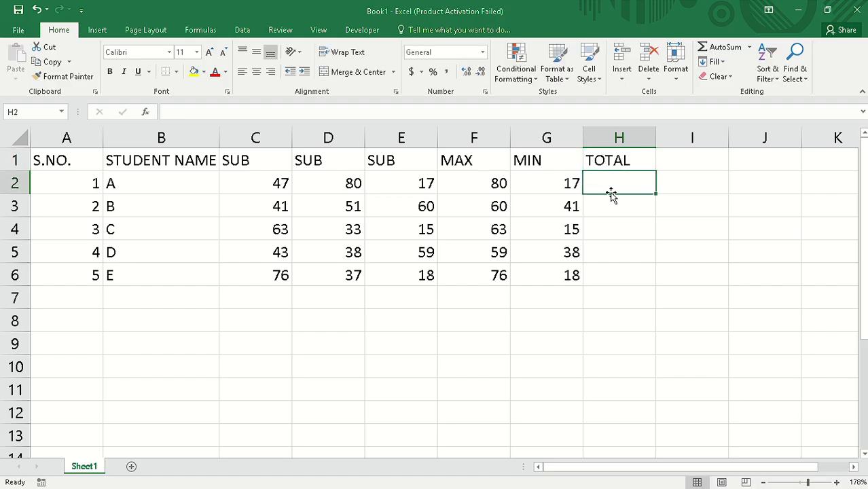
type("+")
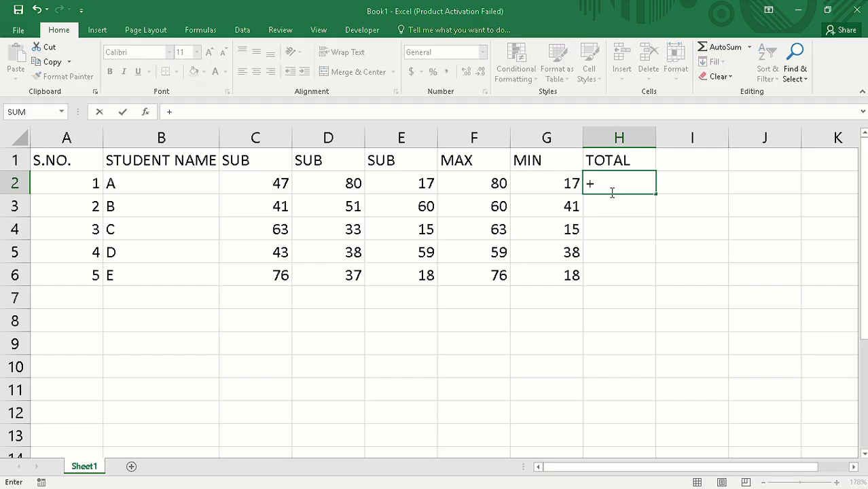
key("BackSpace")
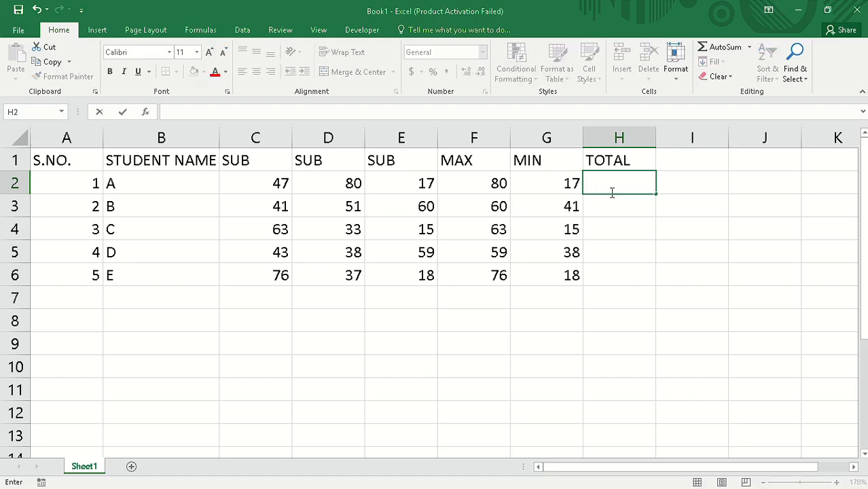
type("=")
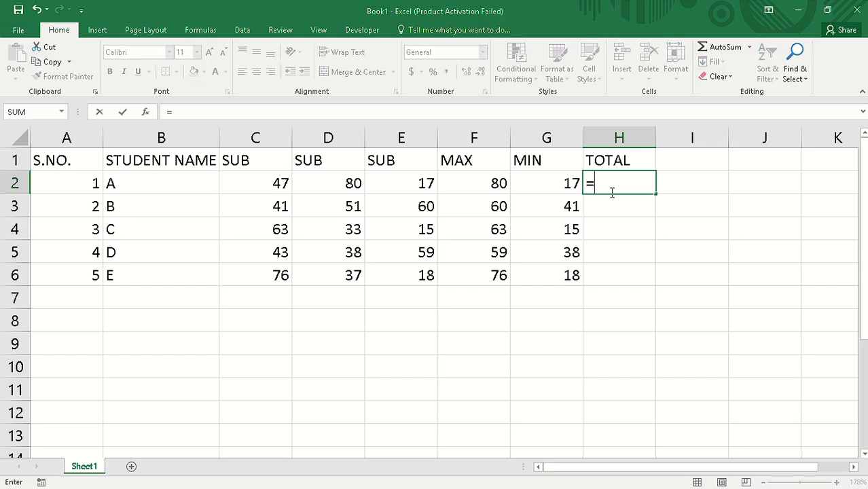
type("SUM")
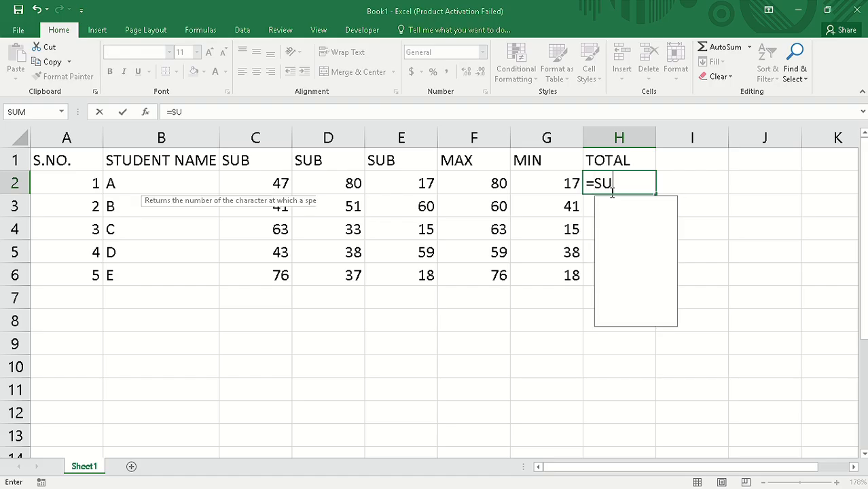
left_click(749, 49)
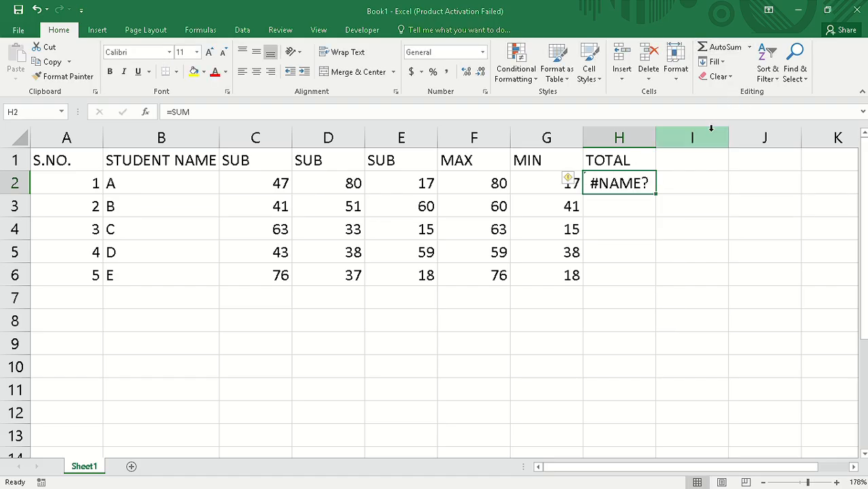
left_click(749, 48)
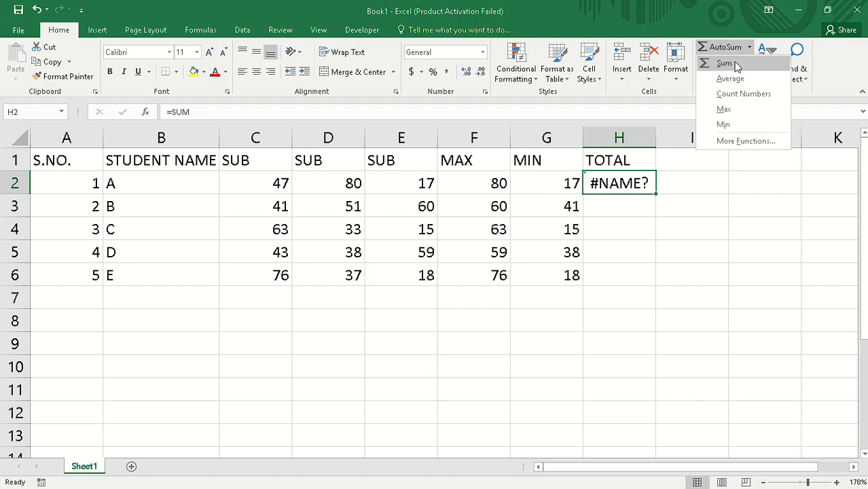
left_click(642, 182)
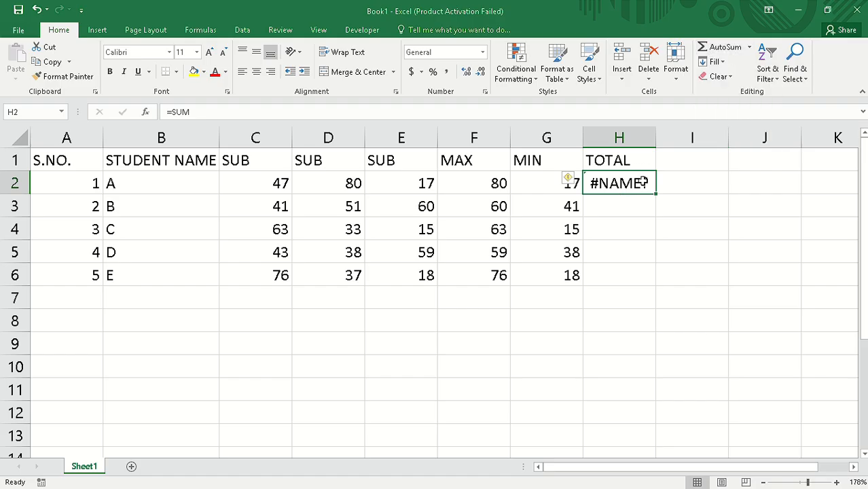
key("BackSpace")
- Enter the formula =SUM(C2:E2) in cell H2 for the first student's total marks
type("=SUM")
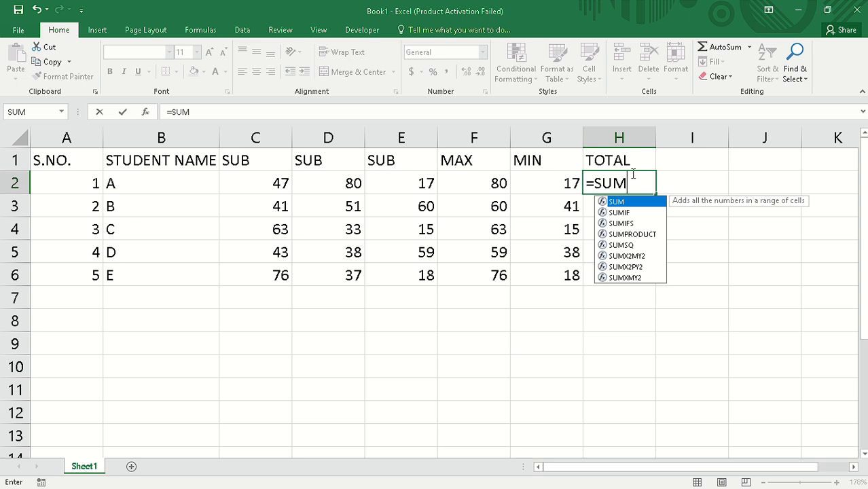
type("(")
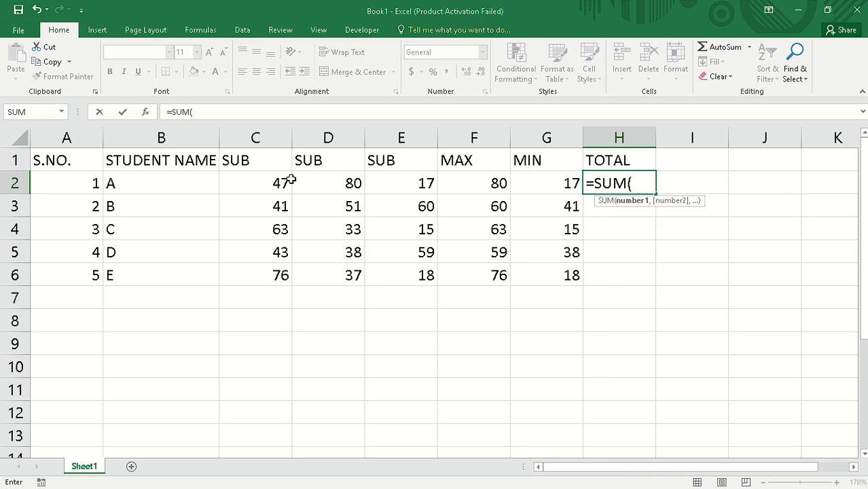
left_click_drag(271, 184, 408, 185)
key("Return")
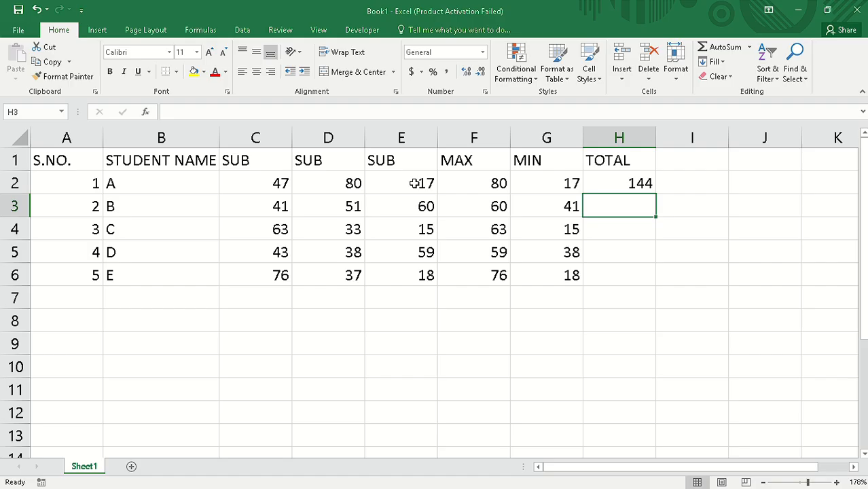
- Fill the SUM formula from H2 down to H6 and inspect the copied formula in H3
left_click(631, 183)
left_click_drag(631, 184, 652, 288)
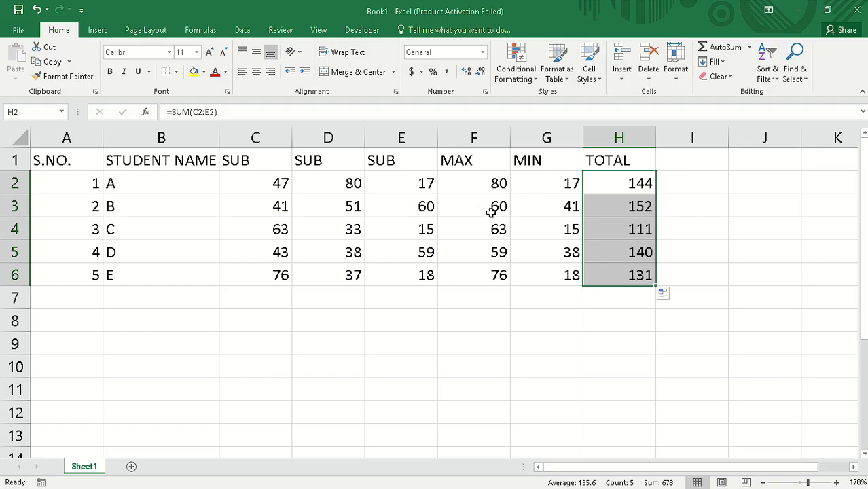
left_click(442, 212)
left_click(638, 207)
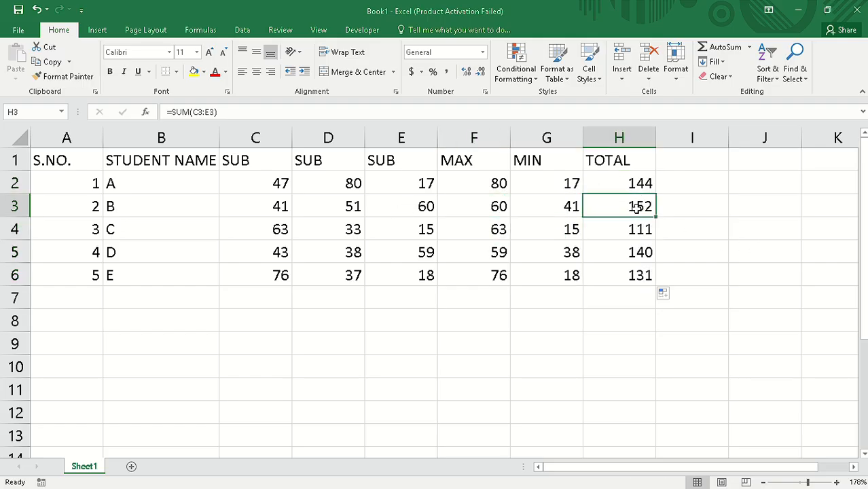
- Enter the column header AVERAGE in cell I1
left_click(683, 168)
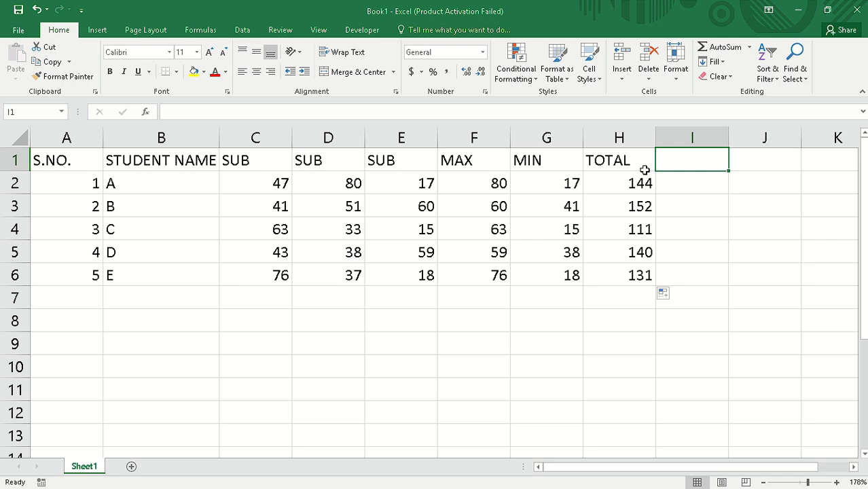
type("A")
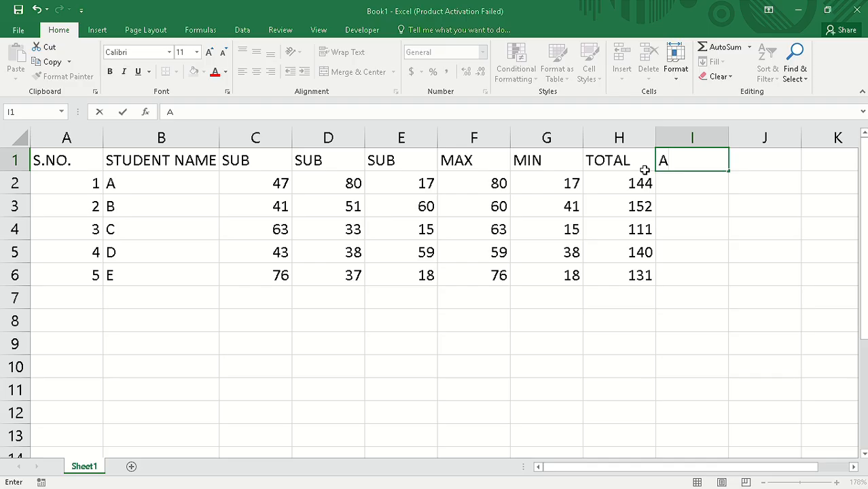
type("VERAGE")
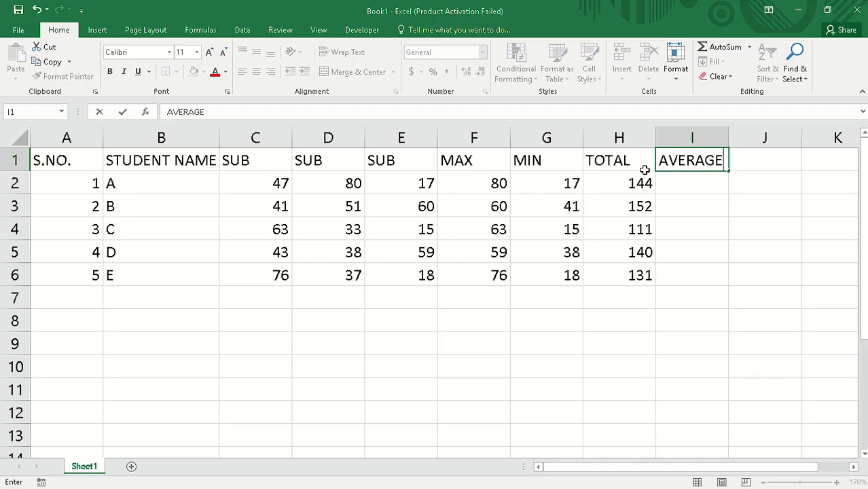
- Start an AVERAGE function formula in cell I2 for the first student, leaving its argument empty
left_click(717, 189)
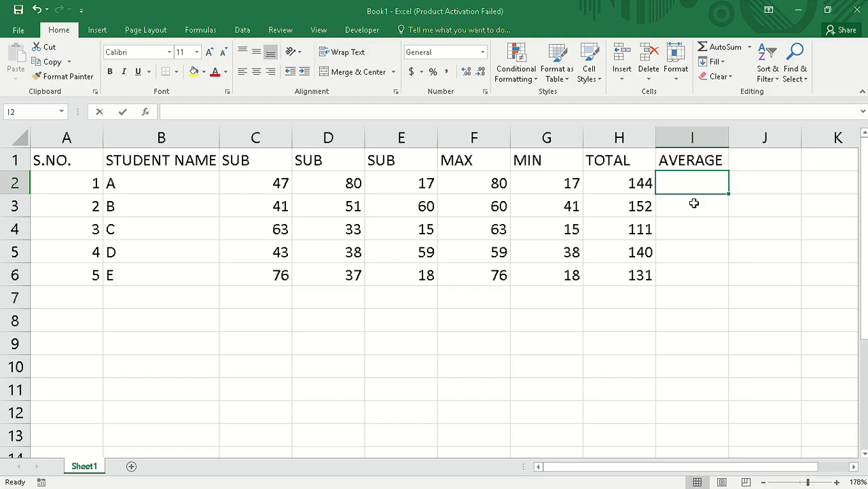
type("=A")
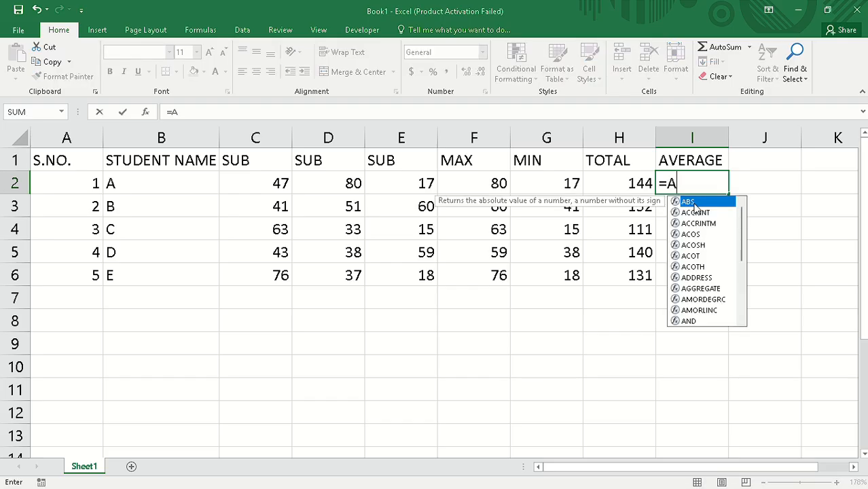
type("VE")
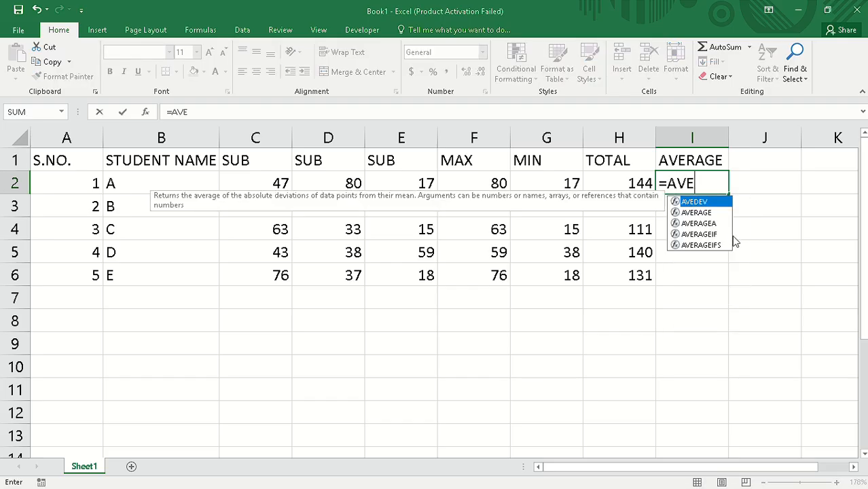
left_click(749, 49)
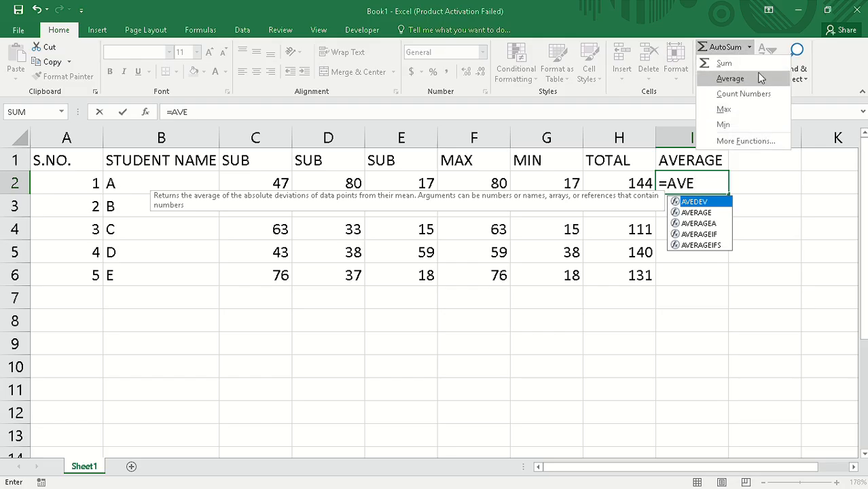
left_click(700, 215)
left_click(700, 215)
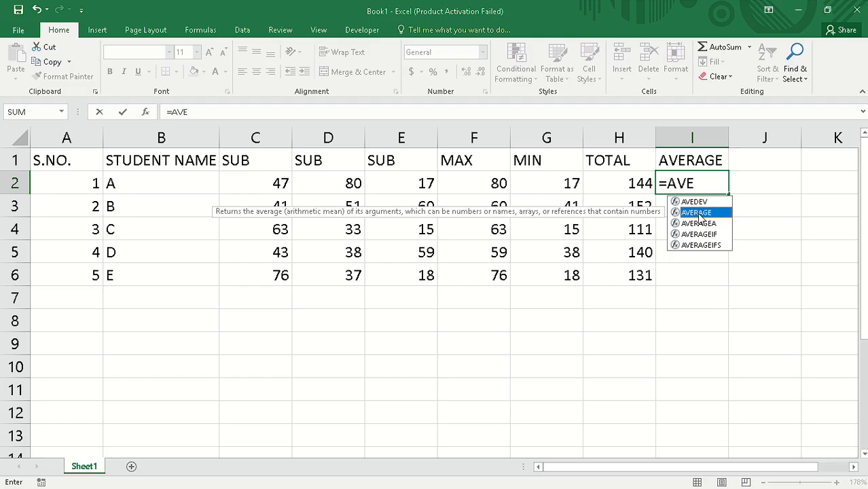
double_click(700, 215)
left_click(700, 212)
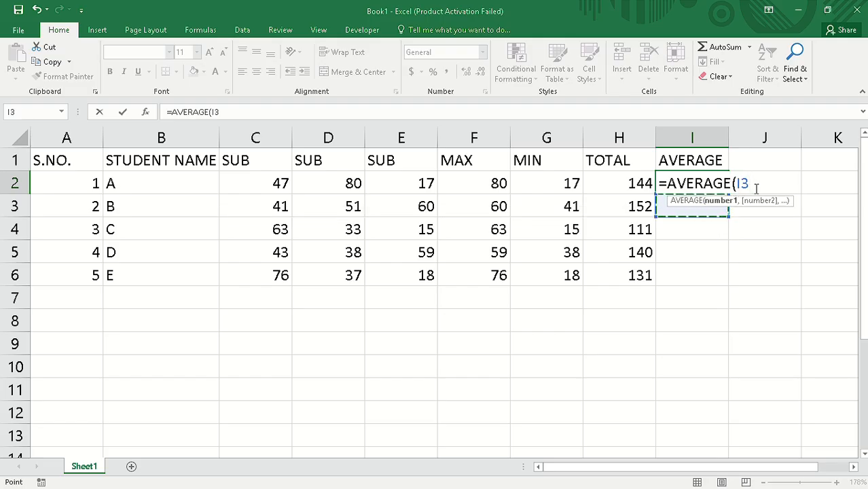
key("BackSpace")
key("BackSpace")
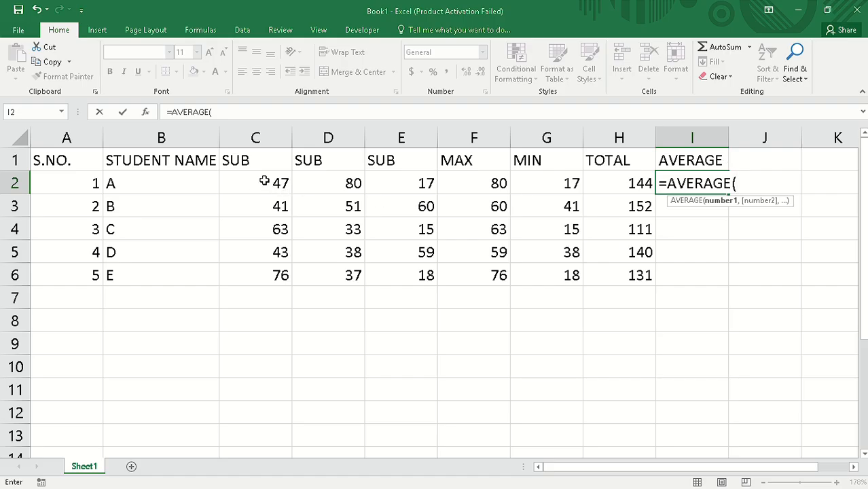
left_click_drag(264, 181, 409, 178)
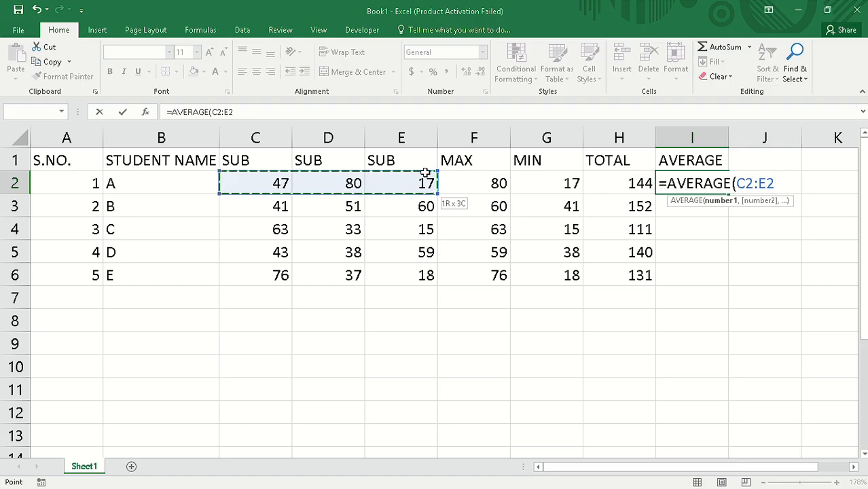
left_click_drag(425, 173, 426, 182)
key("BackSpace")
key("BackSpace")
key("BackSpace")
key("BackSpace")
key("BackSpace")
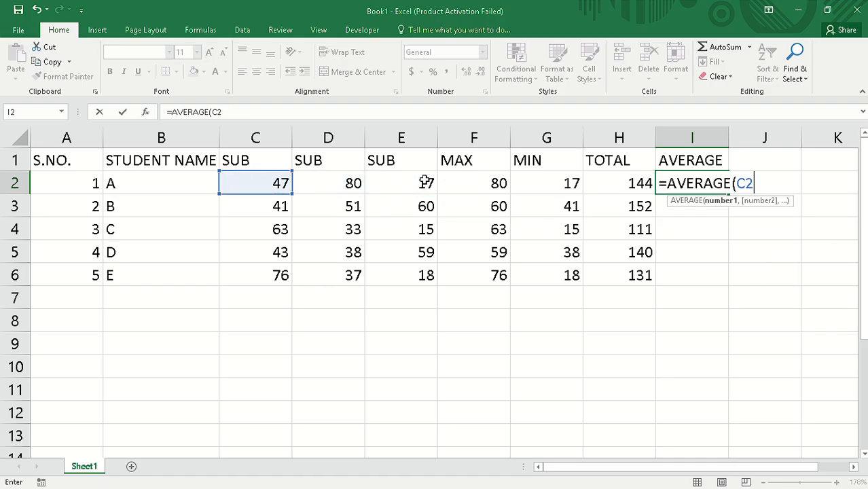
- Complete the formula in cell I2 as =AVERAGE(H2), using the first student's total as the argument
left_click(636, 185)
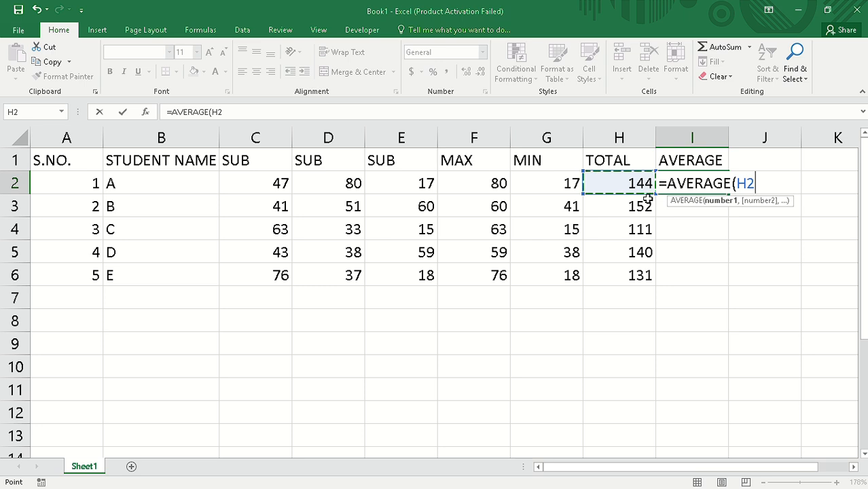
type(")")
key("Return")
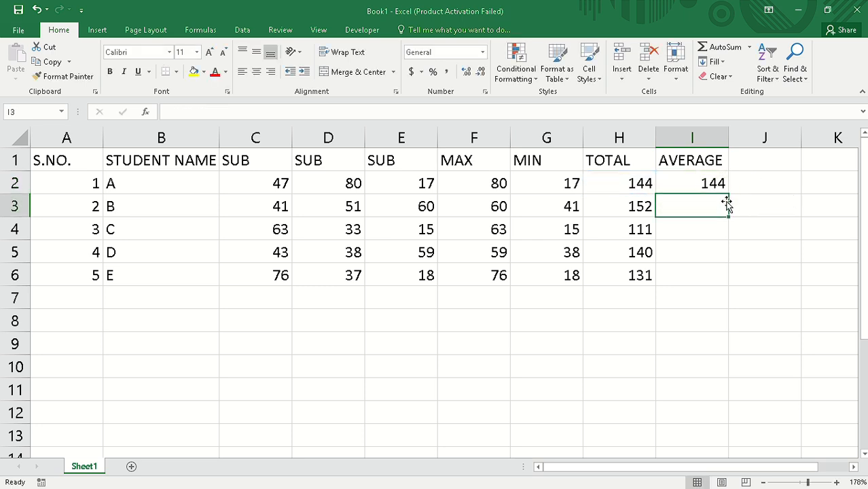
- Fill the AVERAGE formula from cell I2 down to I6
left_click(709, 185)
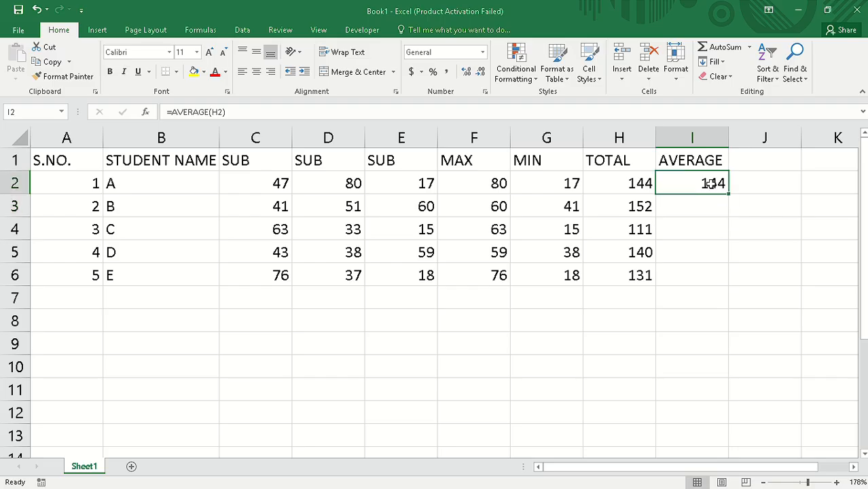
left_click(731, 194)
left_click_drag(732, 194, 734, 230)
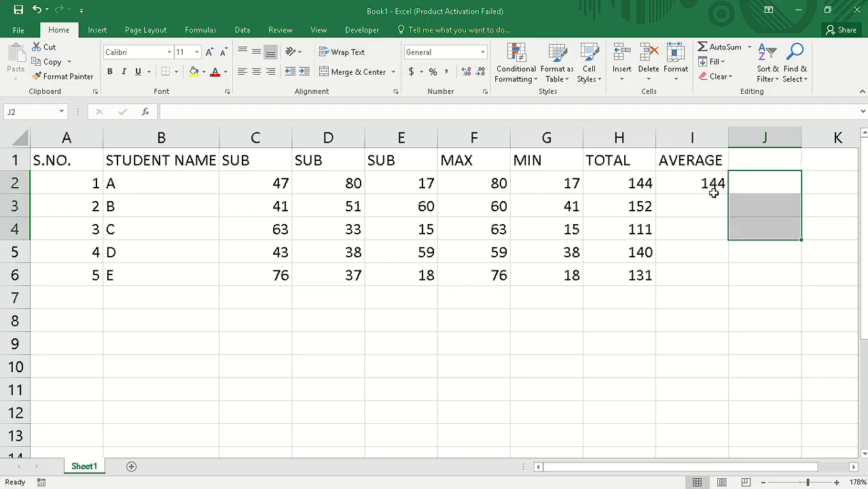
left_click(716, 186)
left_click_drag(715, 186, 707, 272)
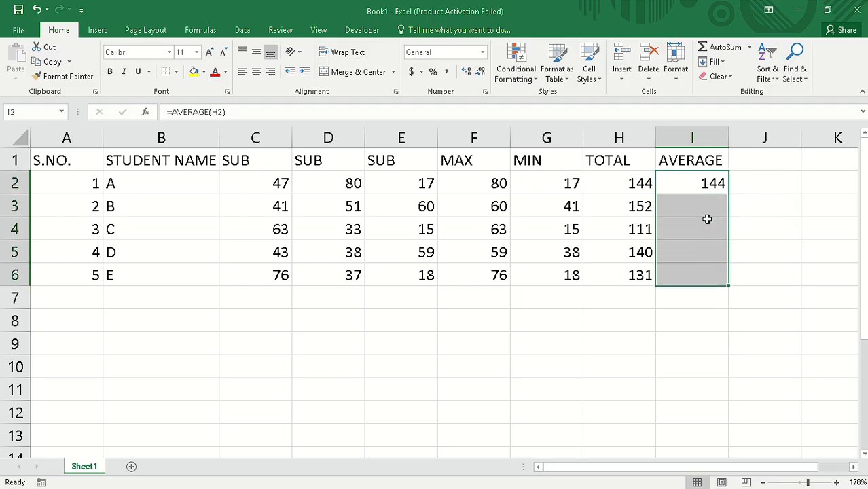
left_click(705, 187)
left_click_drag(730, 193, 723, 286)
- Try to clear the average results in cells I2 to I6 all at once
left_click(703, 182)
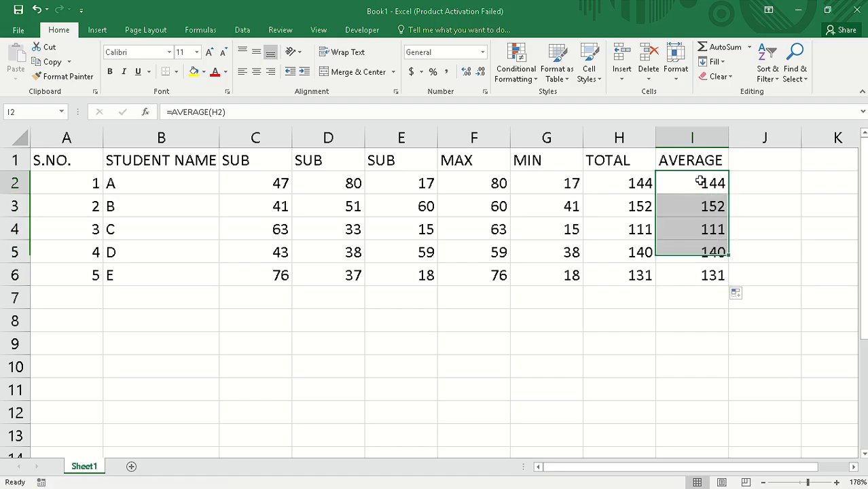
left_click_drag(702, 181, 712, 273)
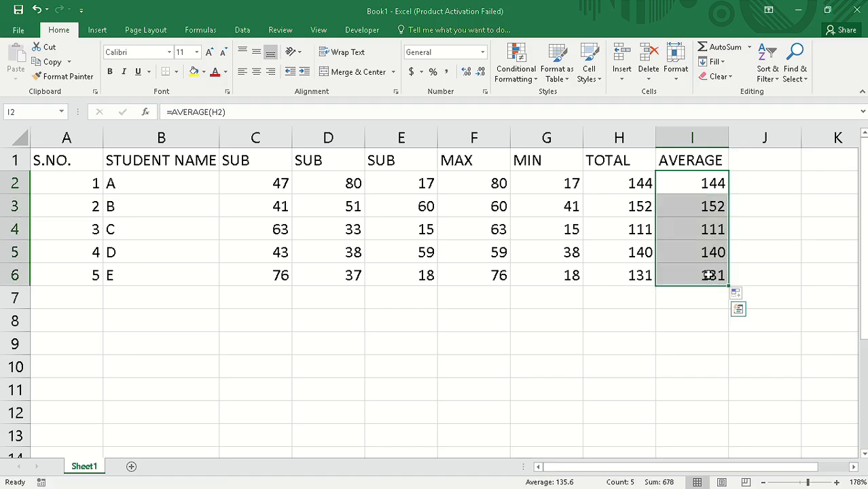
key("BackSpace")
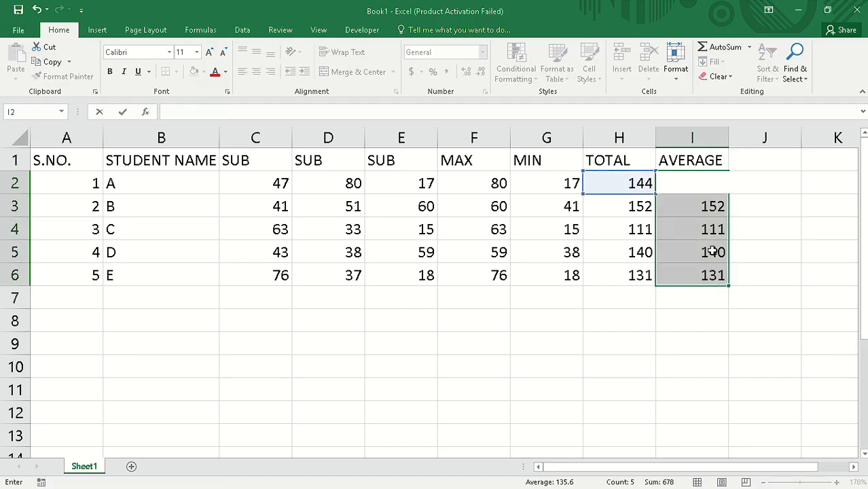
left_click(704, 188)
left_click(38, 10)
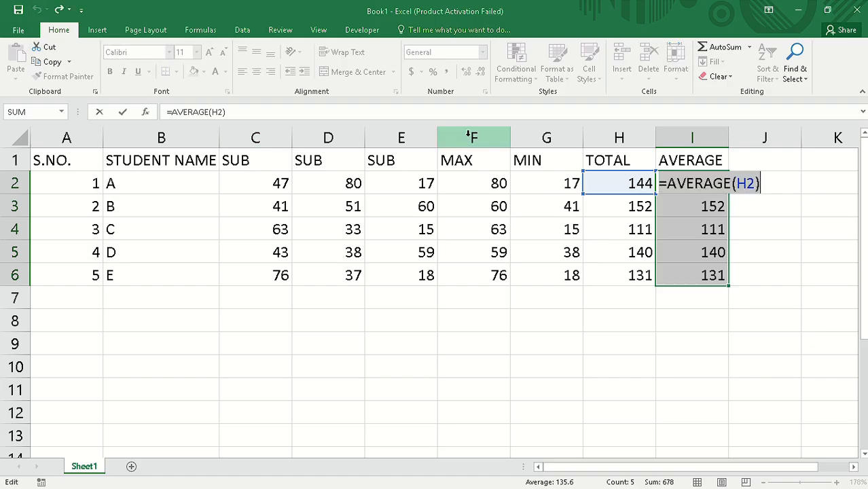
left_click(792, 278)
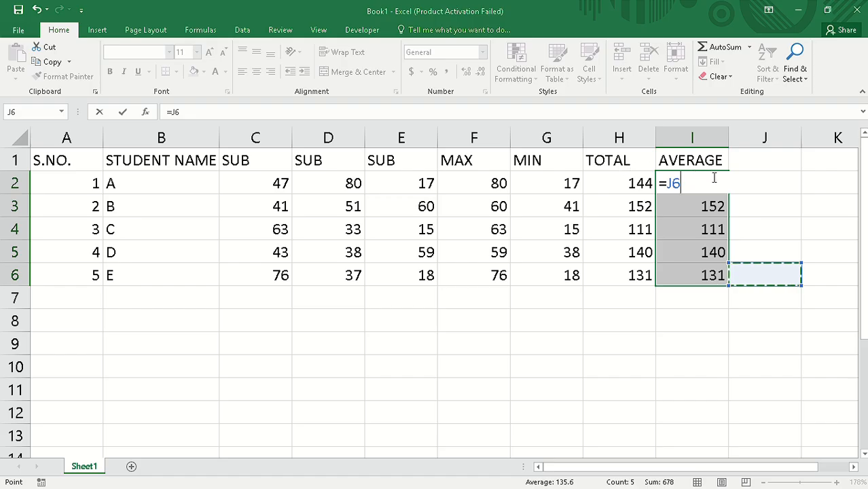
left_click(39, 11)
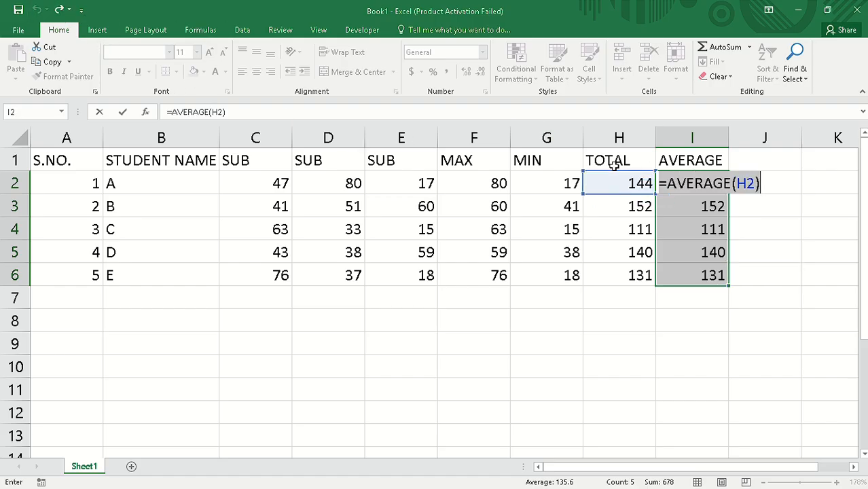
left_click(753, 221)
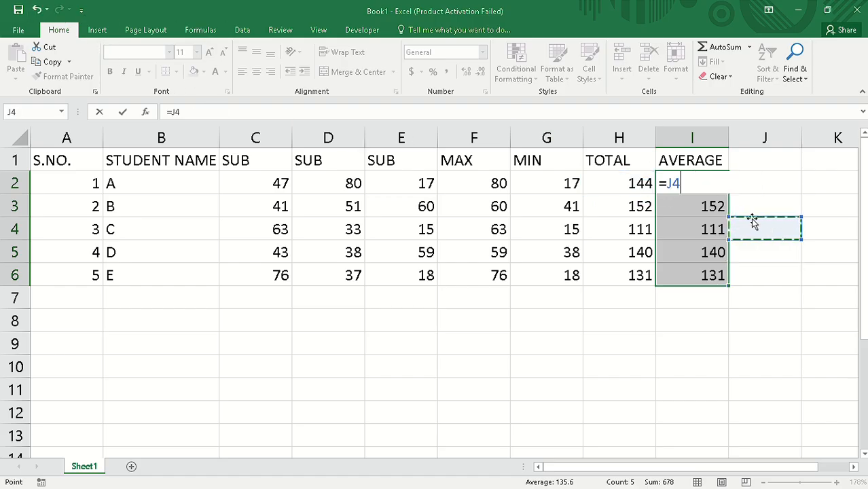
left_click(717, 184)
left_click(741, 314)
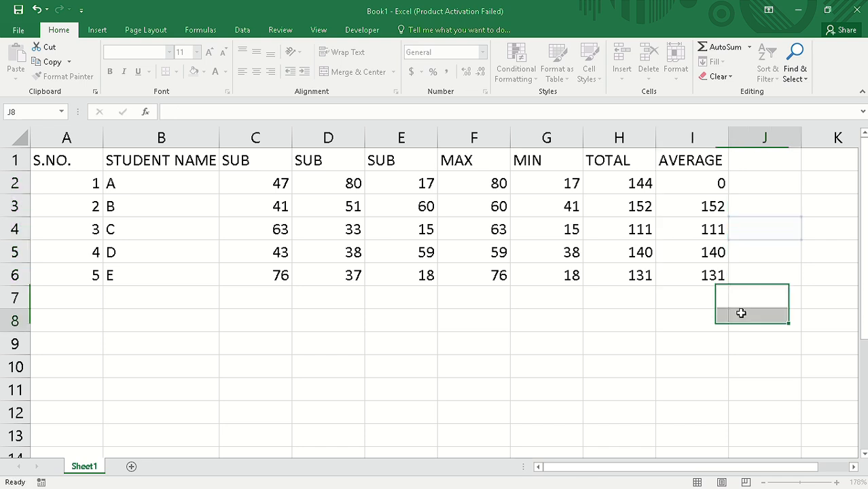
- Clear the contents of cells I2 to I6 in the AVERAGE column one by one
left_click(676, 178)
double_click(693, 185)
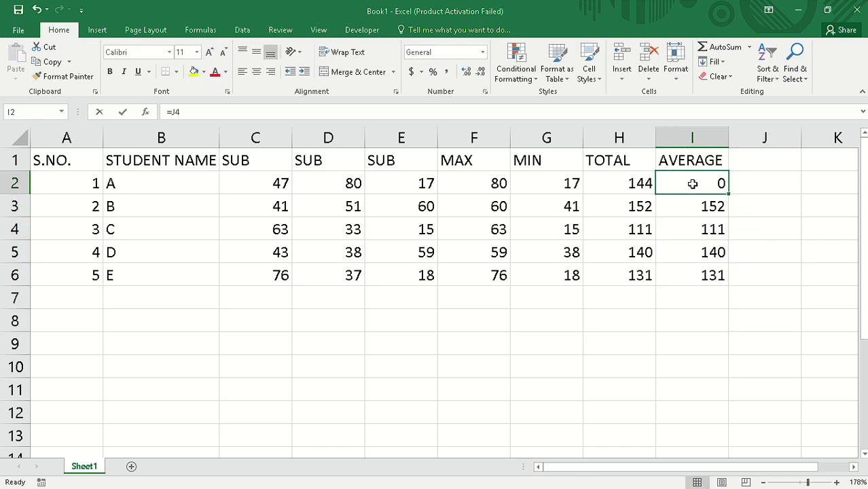
key("BackSpace")
left_click(673, 204)
key("BackSpace")
left_click(710, 229)
key("BackSpace")
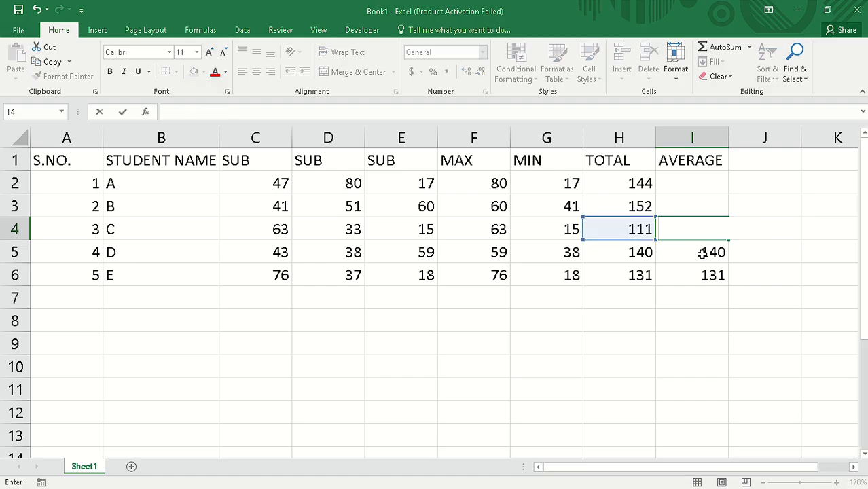
left_click(703, 254)
left_click(700, 272)
key("BackSpace")
left_click(703, 256)
key("BackSpace")
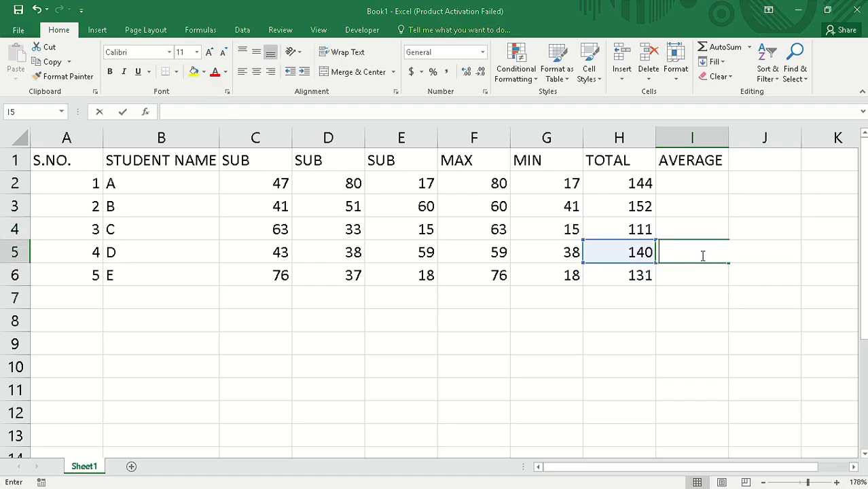
left_click(707, 203)
left_click(698, 244)
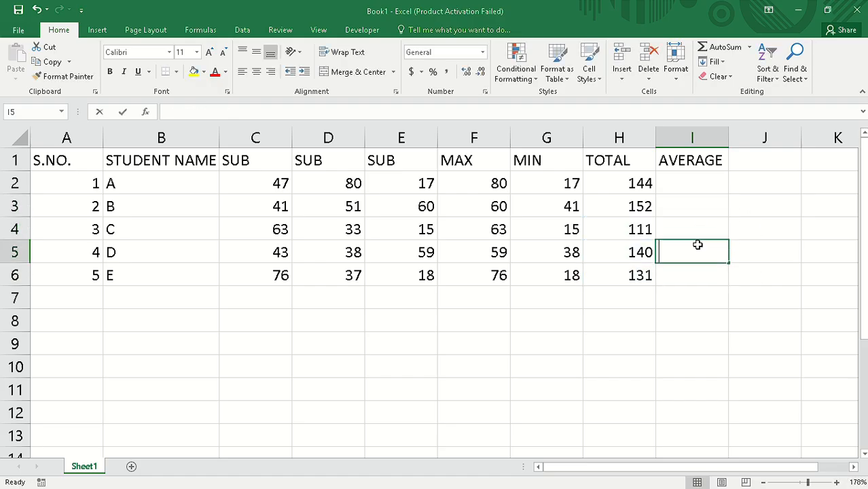
- Enter the formula =AVERAGE(C2:E2) in cell I2 for the first student's average marks and reselect the cell
left_click(680, 179)
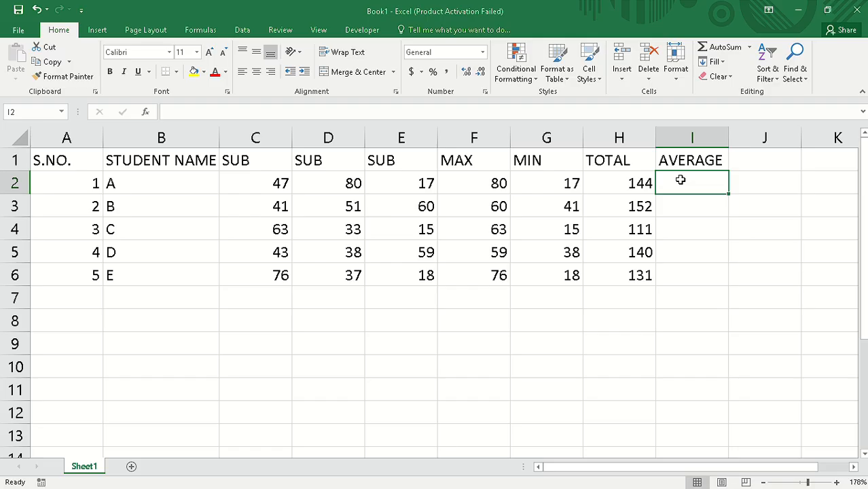
double_click(681, 180)
type("=")
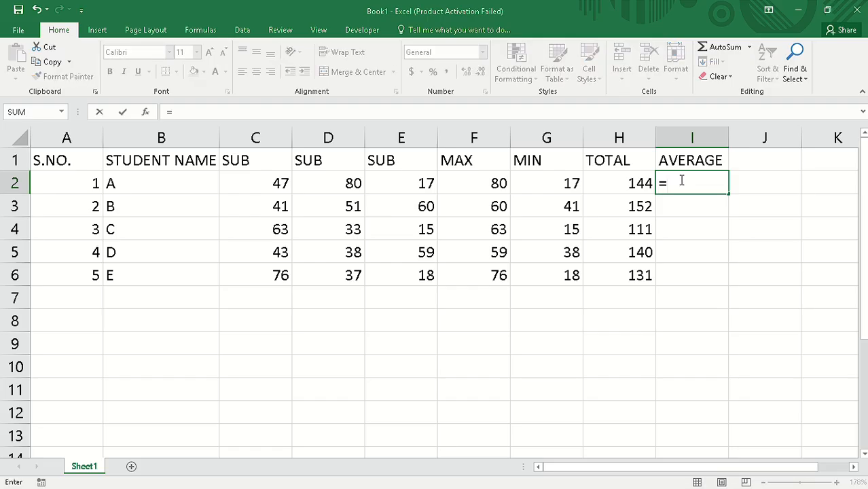
type("ave")
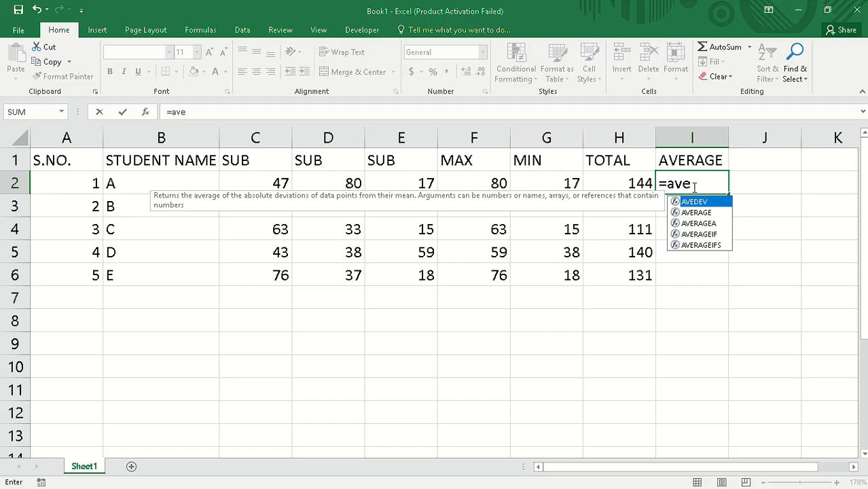
left_click(713, 214)
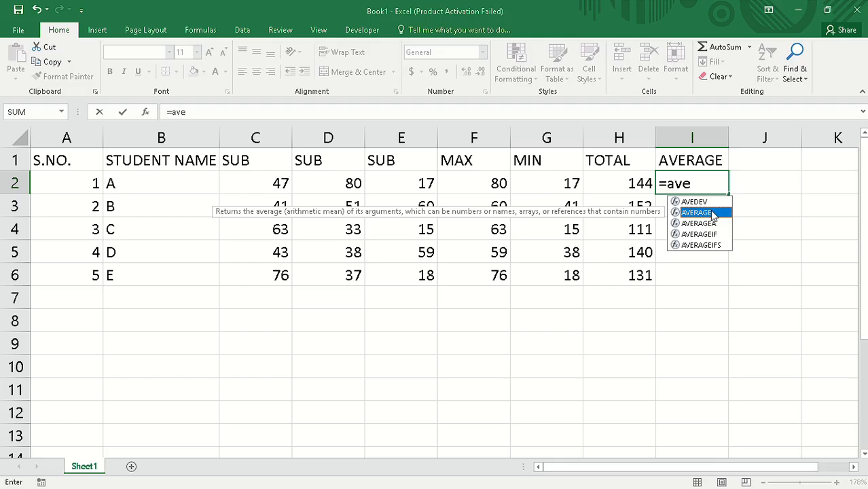
double_click(701, 214)
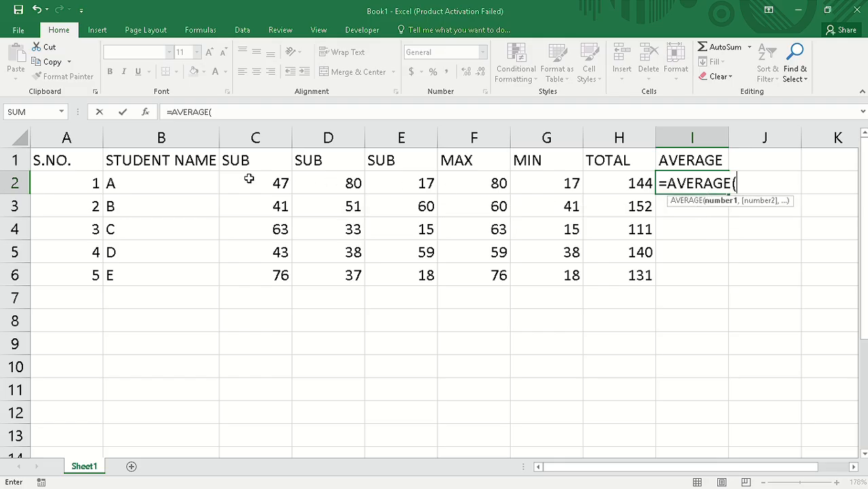
left_click_drag(249, 178, 400, 187)
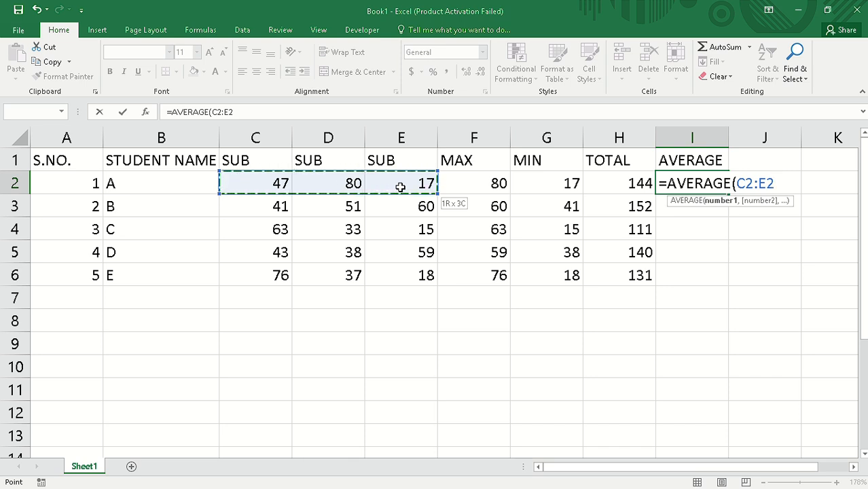
left_click_drag(401, 188, 401, 187)
type(")")
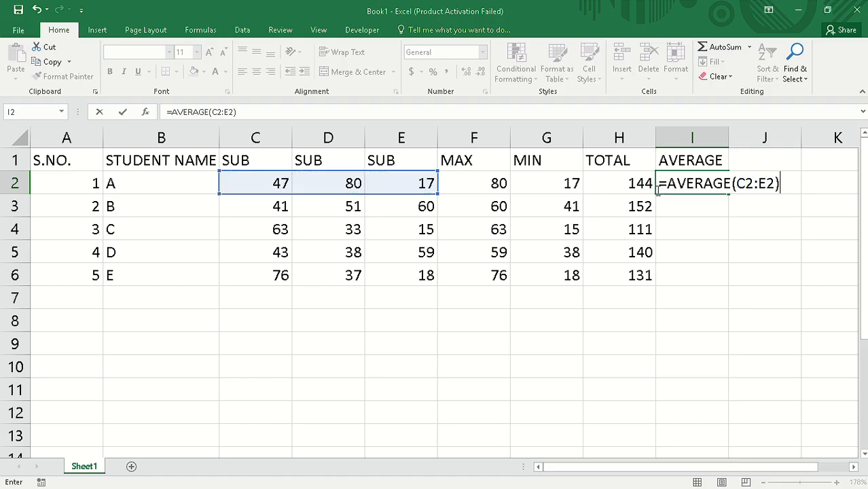
key("Return")
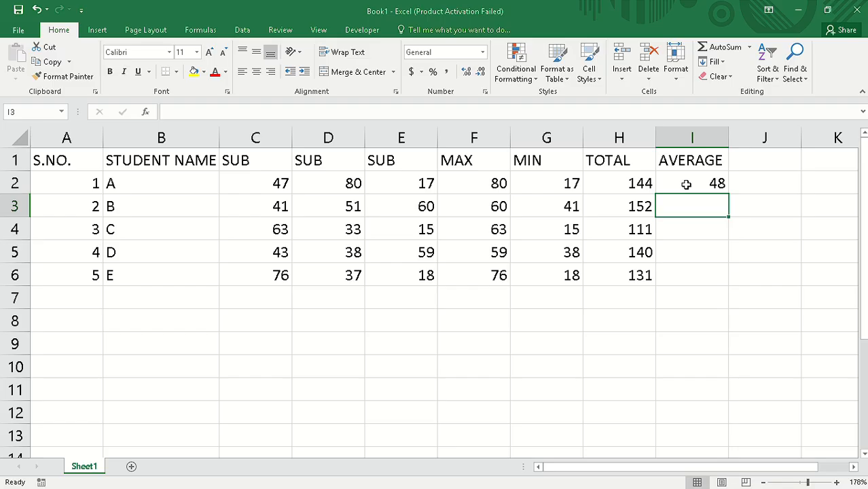
left_click(687, 184)
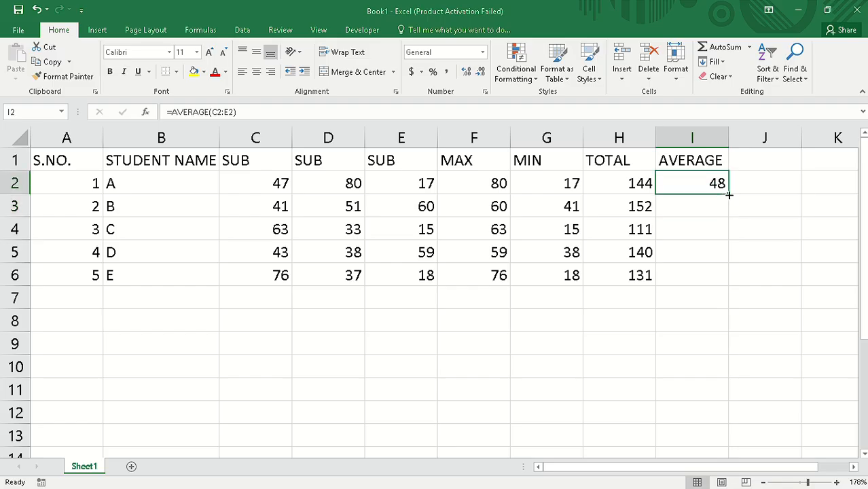
- Fill the AVERAGE formula from cell I2 down to I6, checking the formulas in I2 and I3
left_click_drag(728, 195, 731, 279)
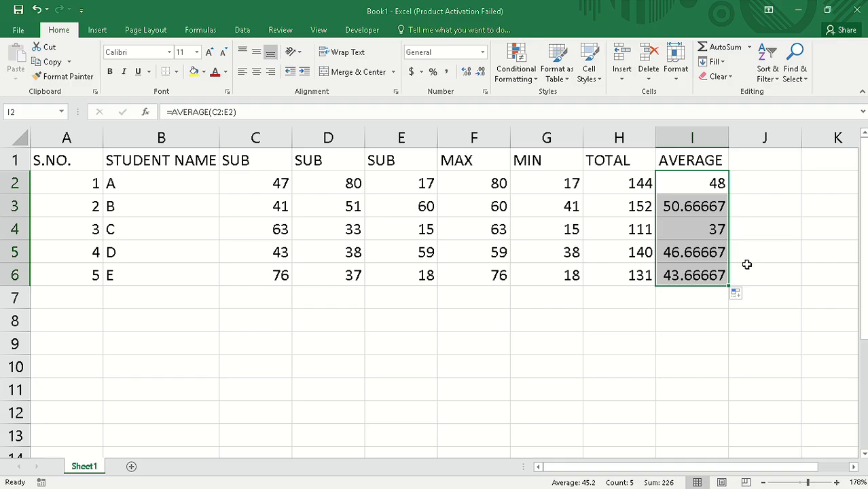
left_click(690, 206)
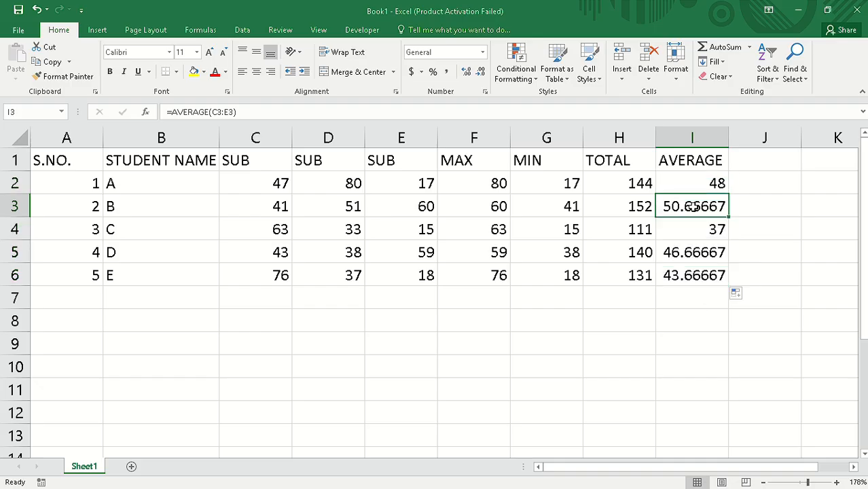
left_click(698, 183)
double_click(698, 184)
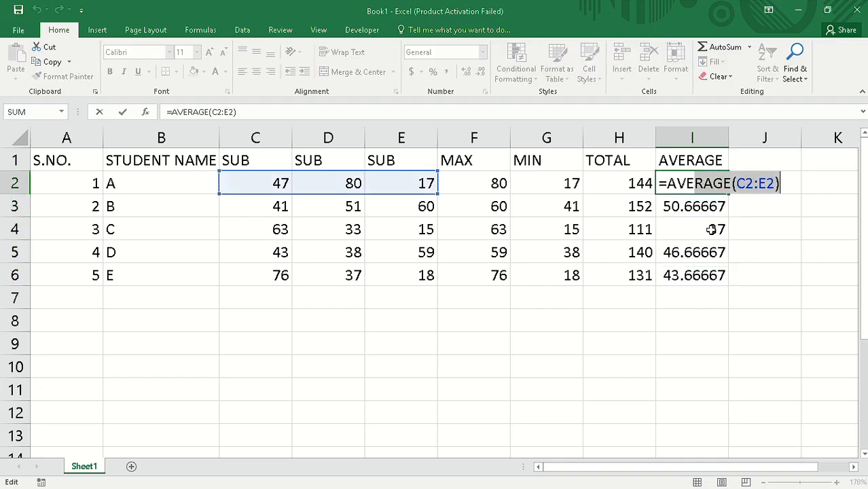
left_click(766, 226)
left_click(691, 185)
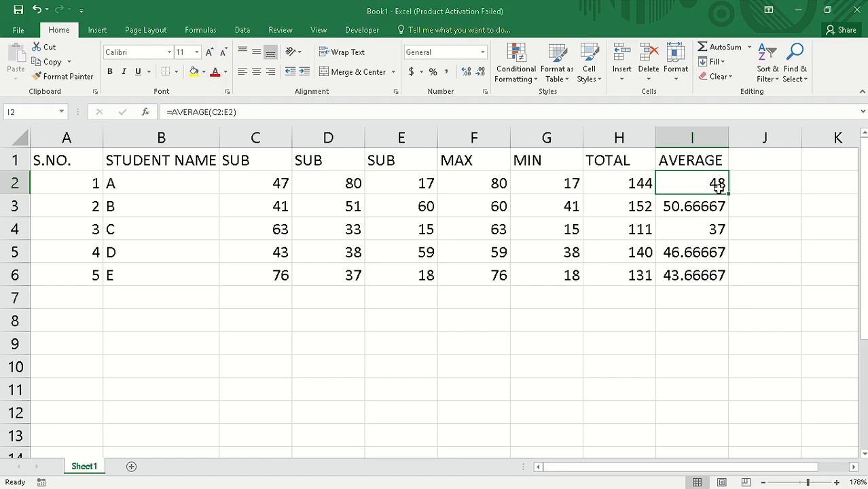
left_click_drag(727, 194, 718, 276)
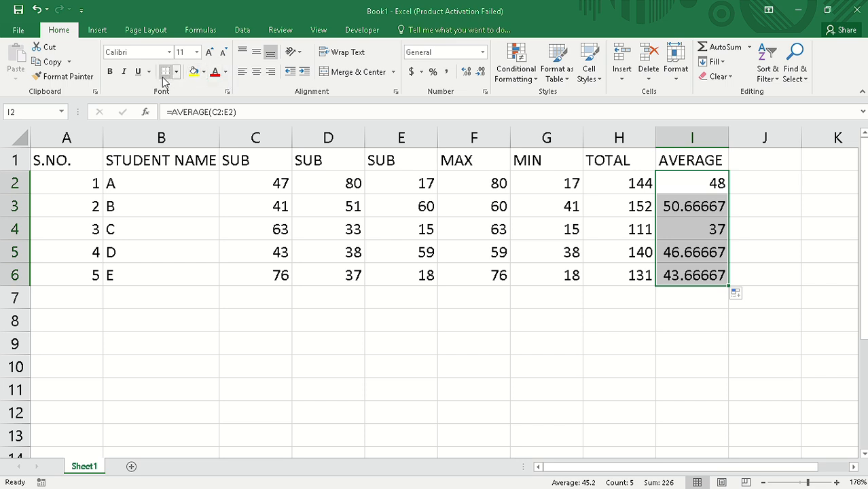
- Format the average results in cells I2 to I6 to show two decimal places
left_click(468, 73)
left_click(467, 73)
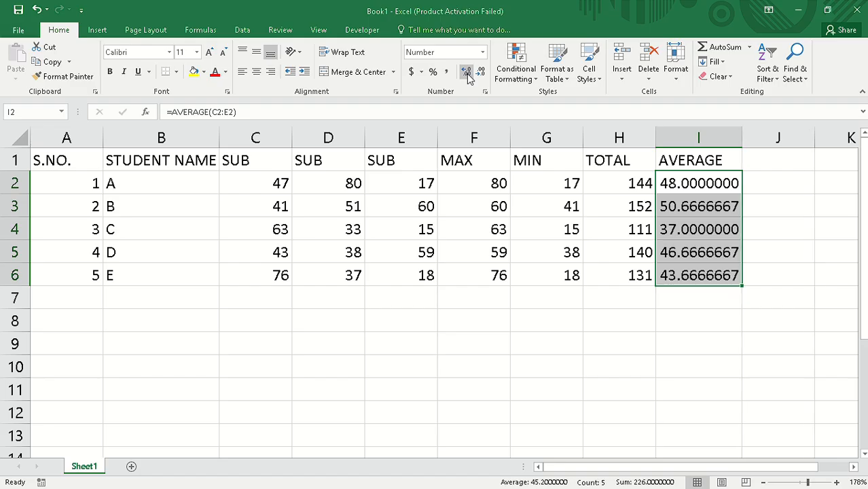
left_click(480, 73)
left_click(480, 73)
left_click(480, 74)
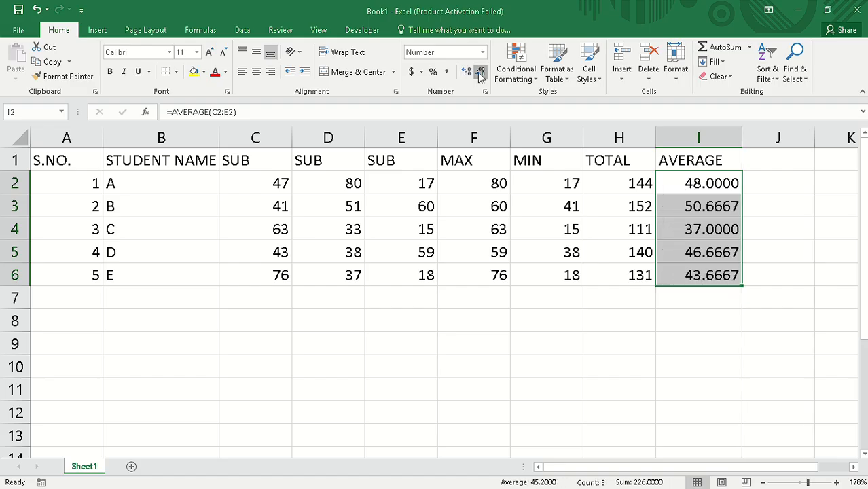
left_click(480, 74)
left_click(480, 73)
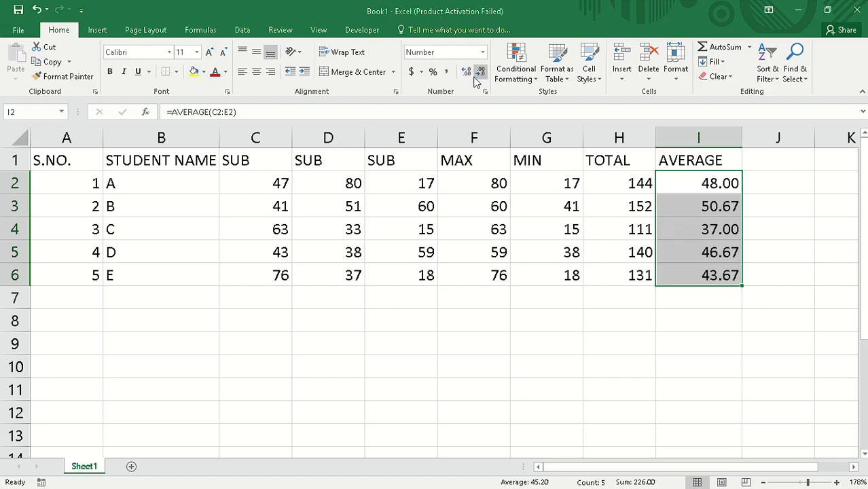
left_click(694, 340)
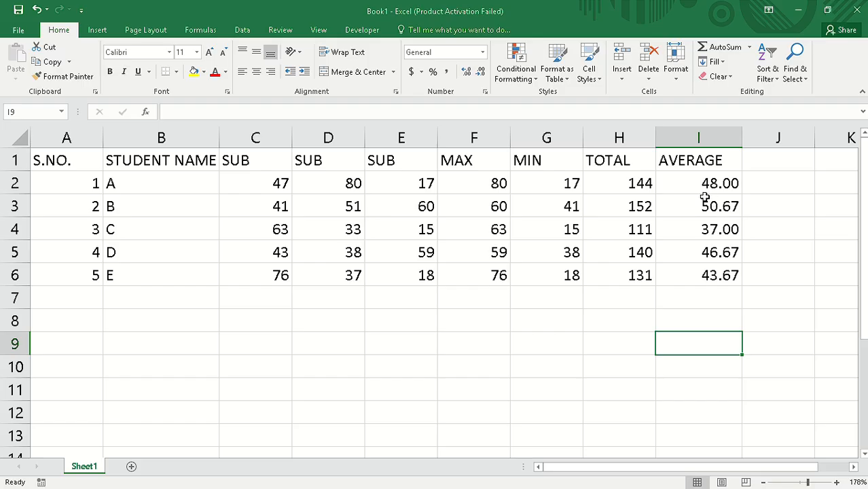
- Enter the header PERCENTAGE in cell J1 and widen column J to fit the text
left_click(772, 160)
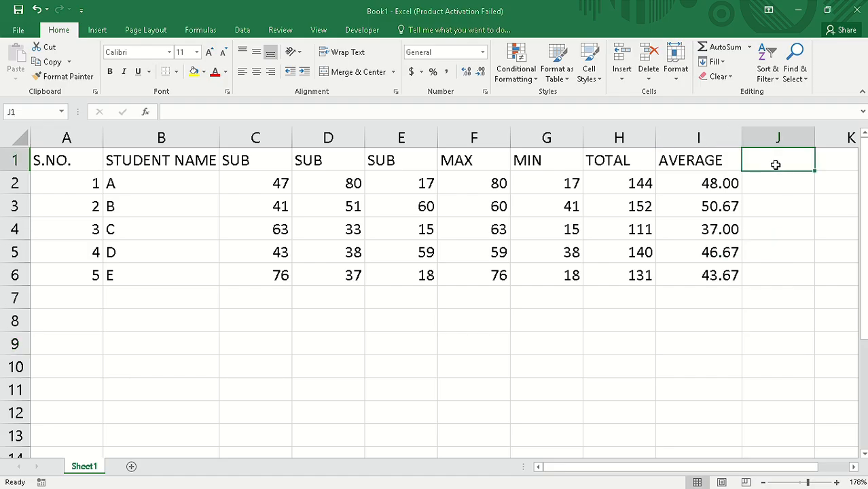
left_click_drag(743, 469, 794, 463)
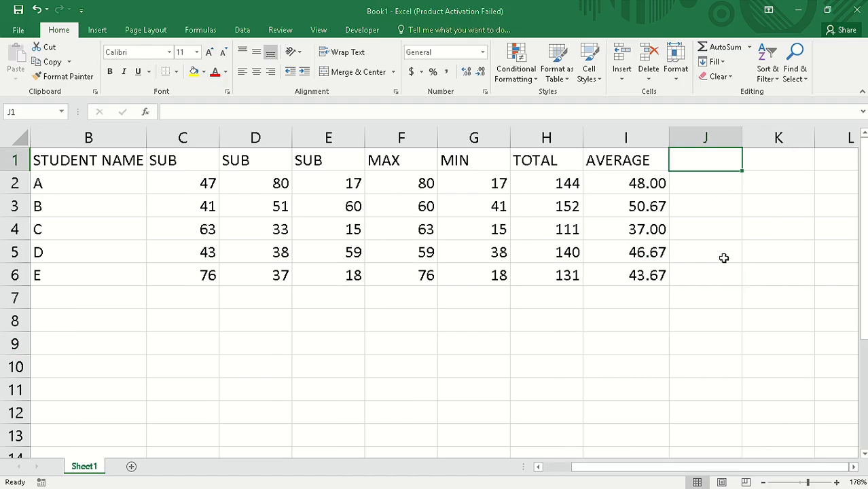
type("PERCE")
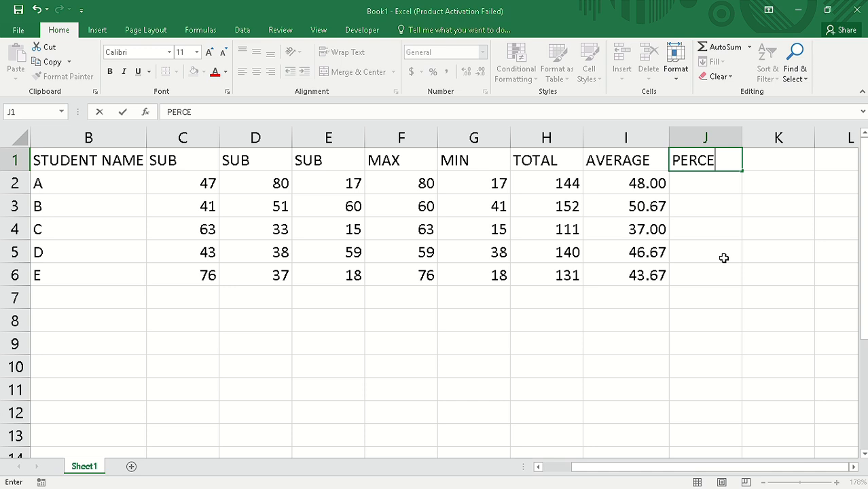
type("NTAGE")
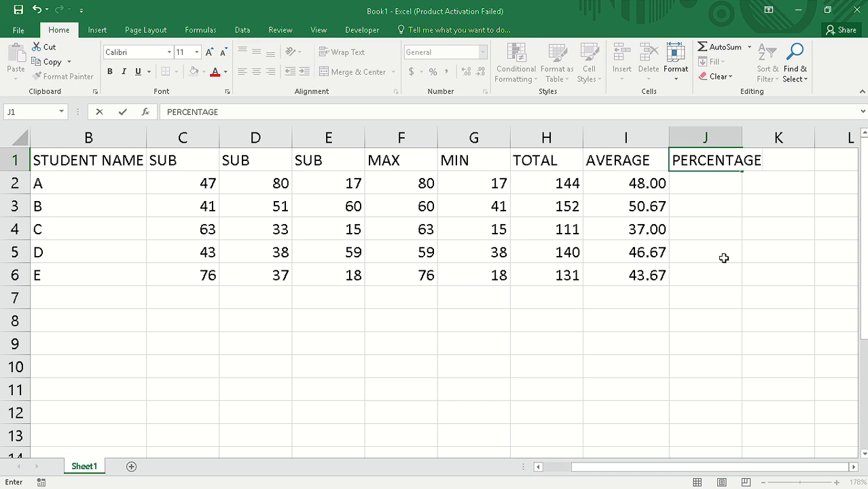
left_click(735, 140)
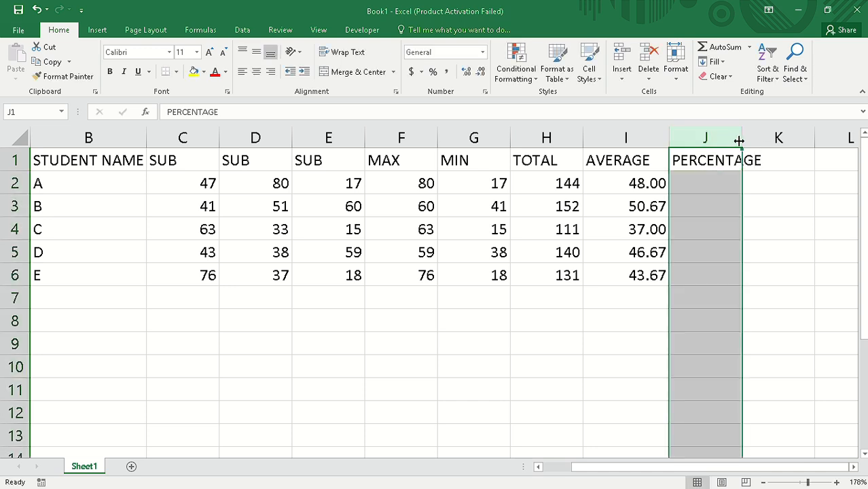
left_click_drag(739, 141, 767, 140)
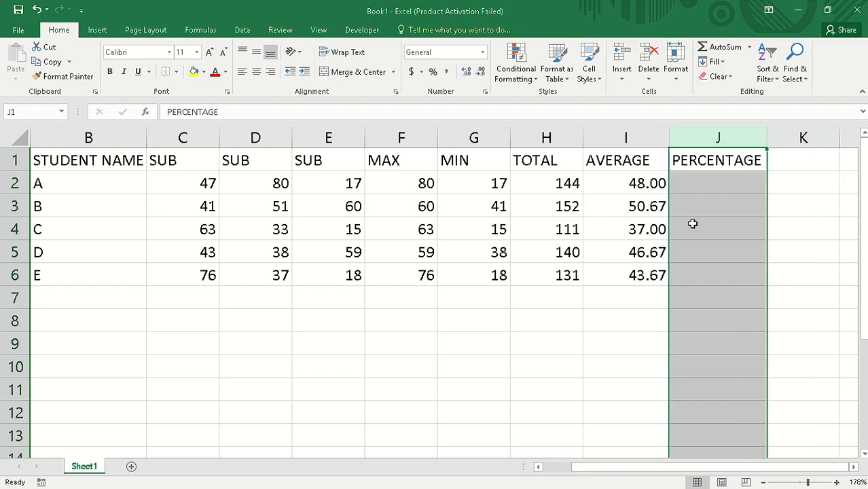
left_click(698, 187)
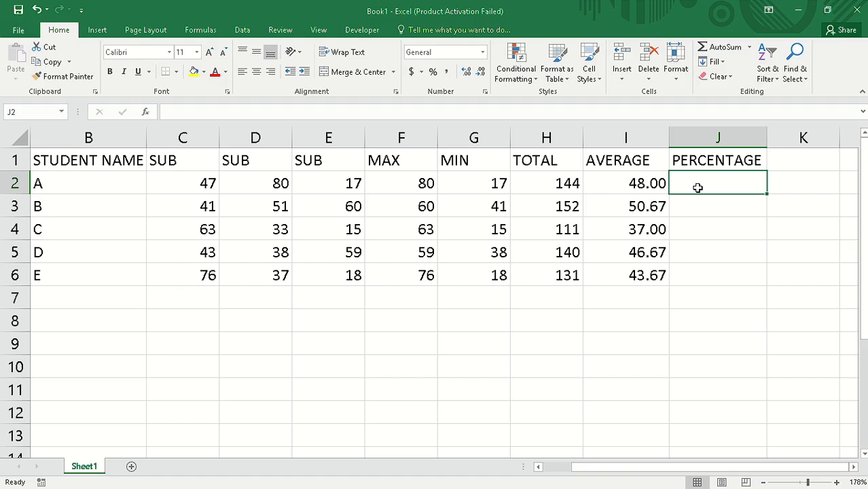
type("==")
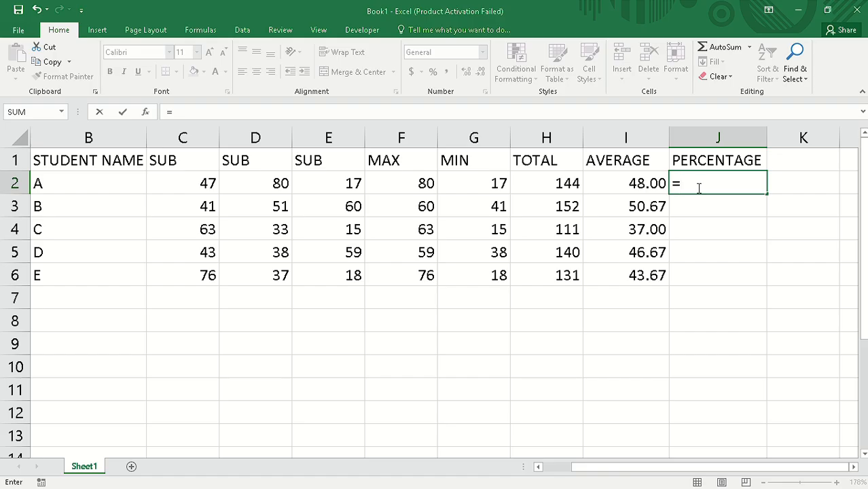
left_click(364, 22)
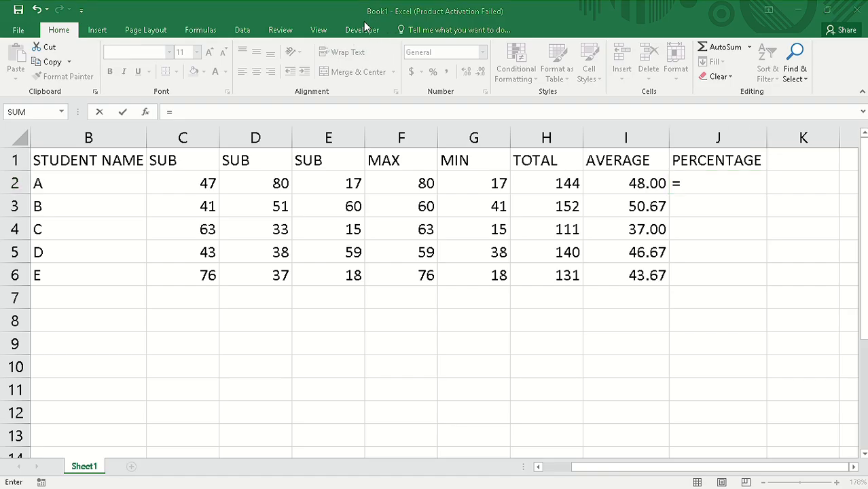
left_click(713, 184)
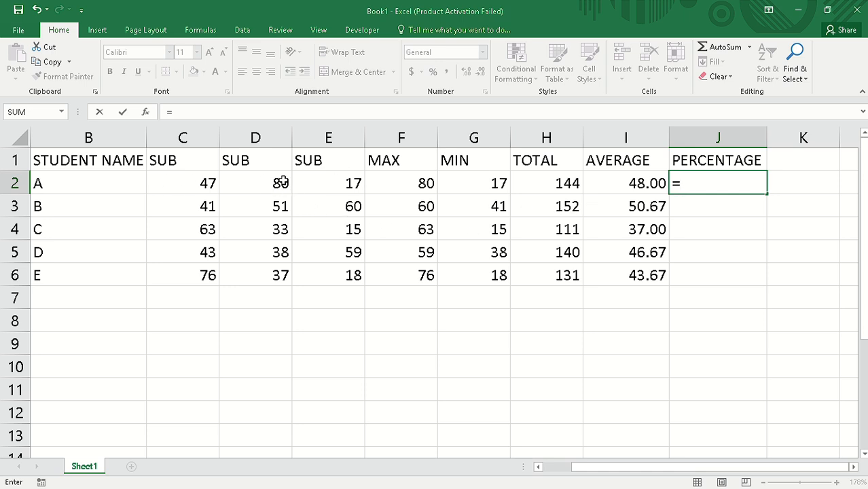
left_click_drag(188, 185, 354, 183)
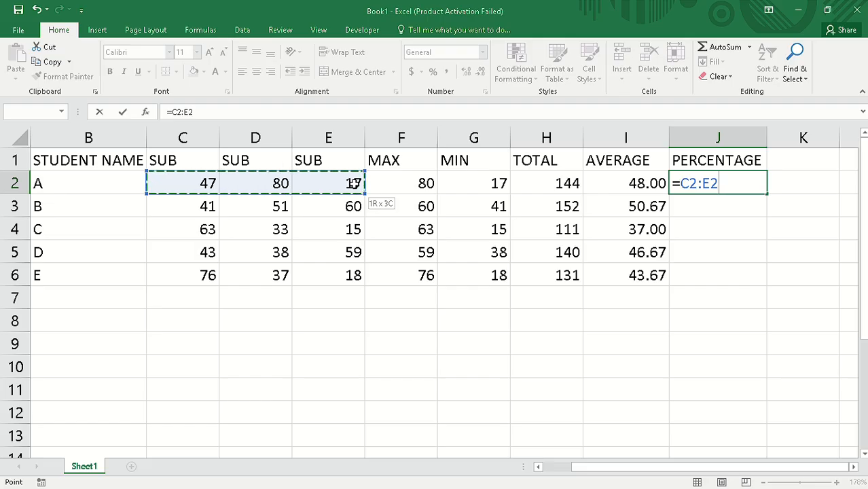
key("BackSpace")
key("BackSpace")
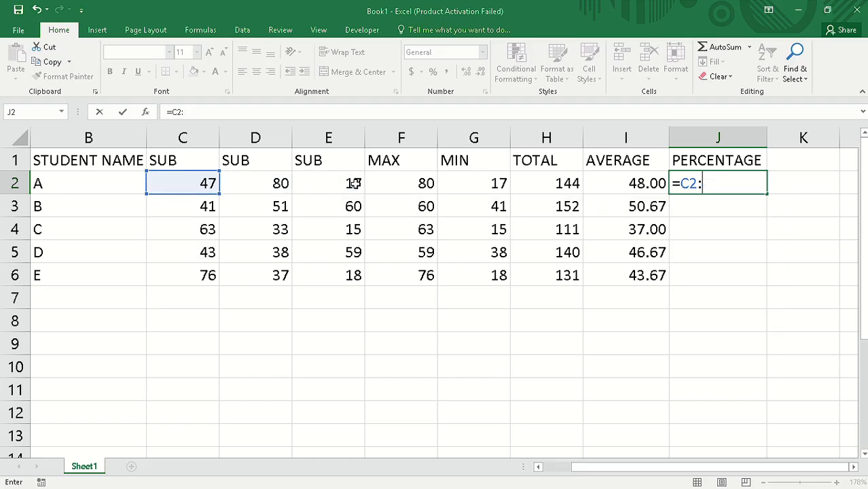
key("BackSpace")
key("BackSpace")
key("BackSpace")
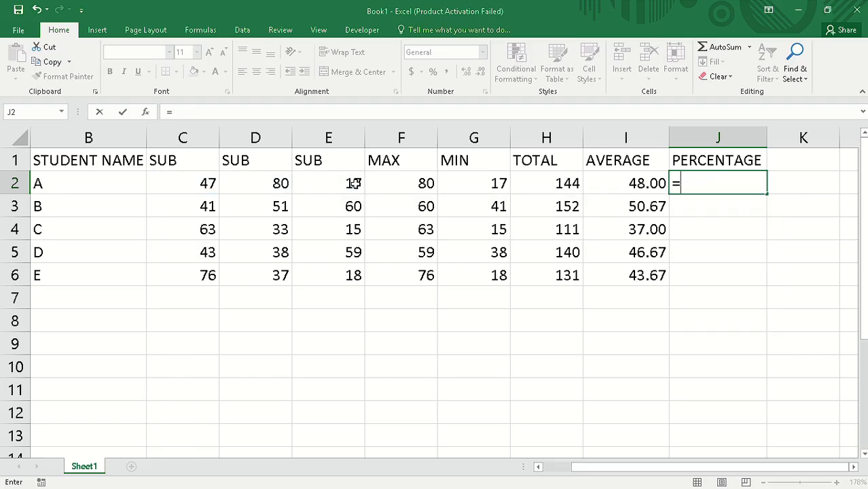
left_click(565, 181)
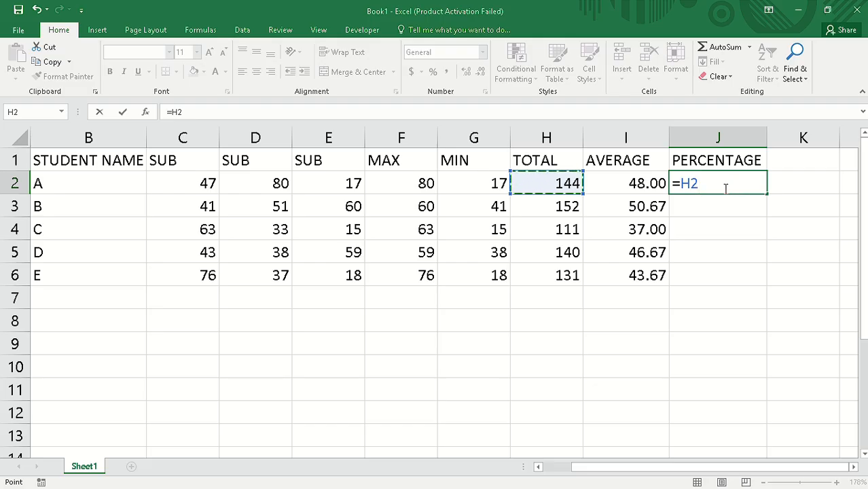
type("/")
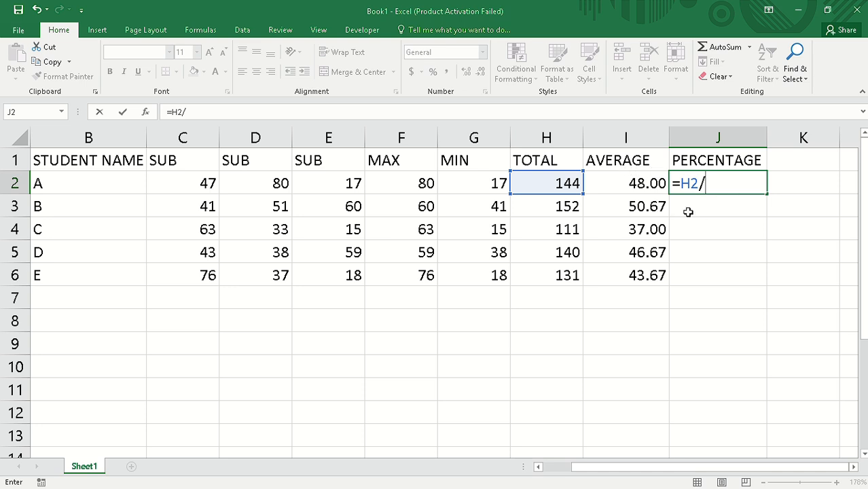
key("BackSpace")
key("BackSpace")
key("BackSpace")
key("BackSpace")
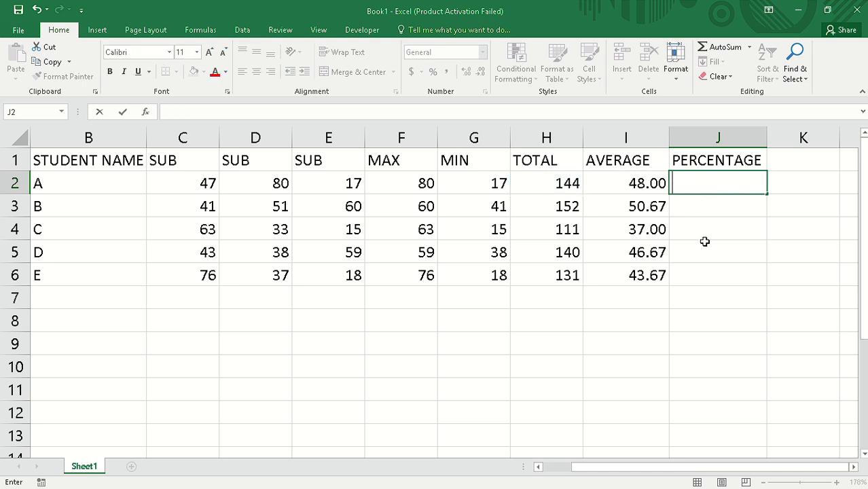
- Left-align the contents of the table range B1:J6
left_click_drag(82, 160, 723, 278)
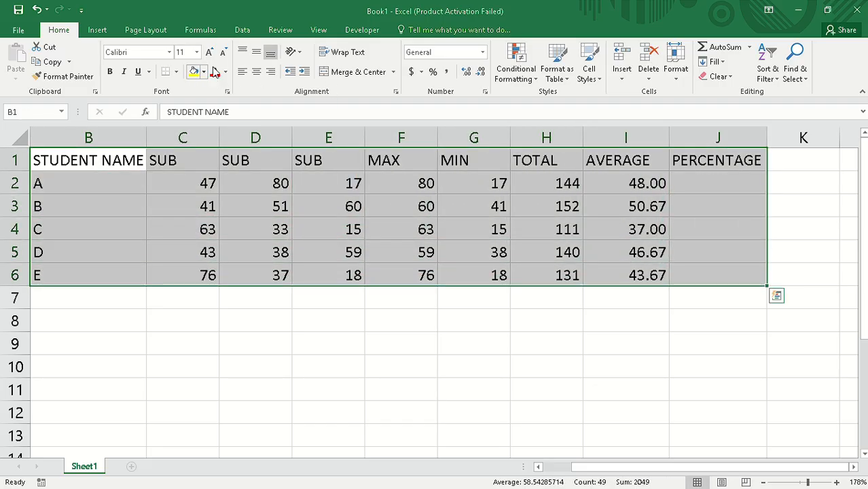
left_click(242, 72)
left_click(684, 314)
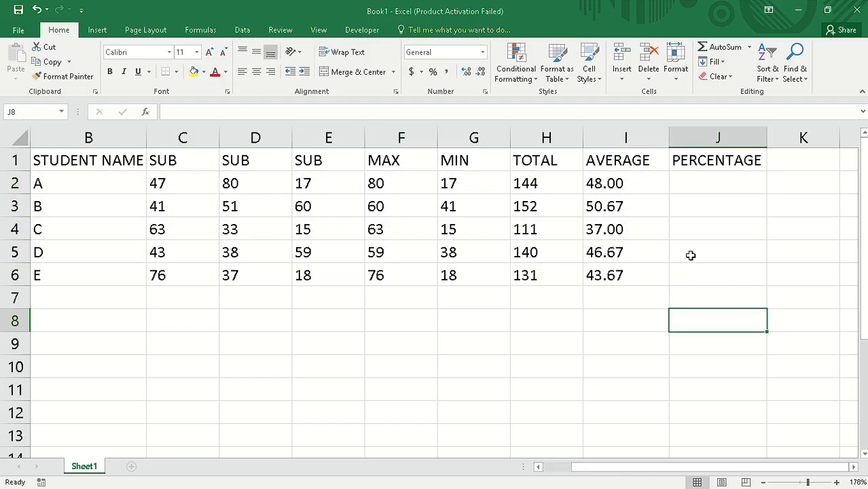
- Enter the percentage formula =H2/300*100 in cell J2 and fill it down to J6
left_click(695, 179)
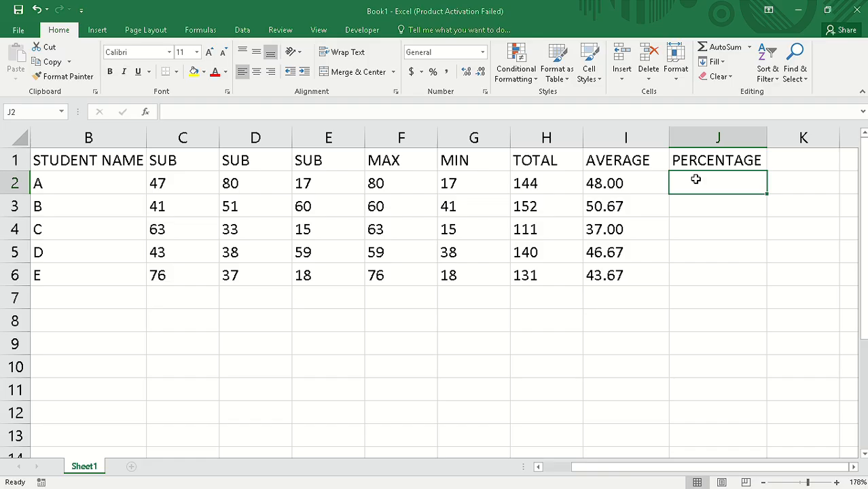
type("=")
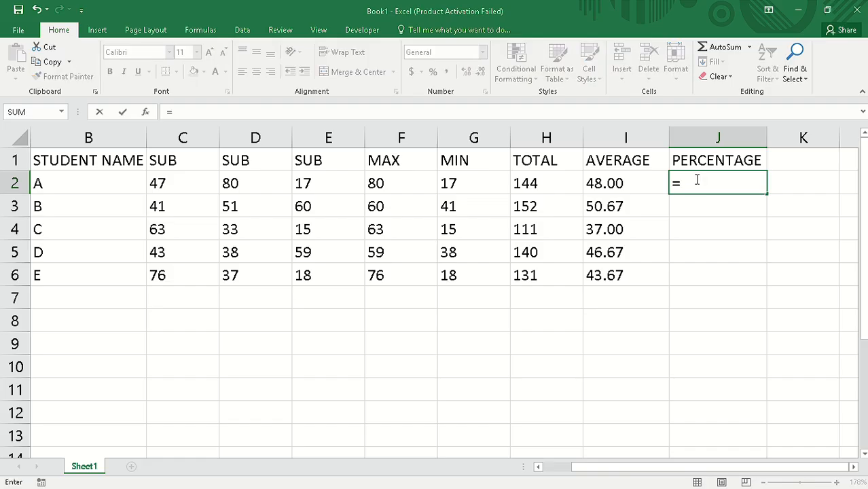
left_click(544, 184)
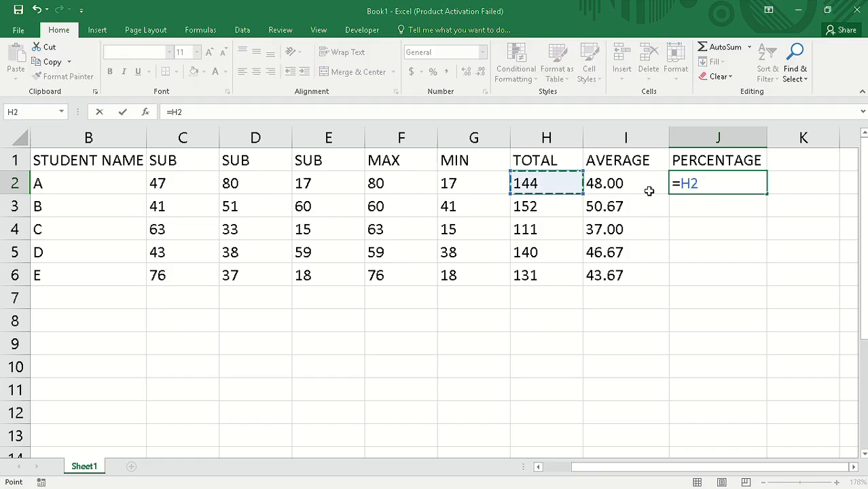
type("/")
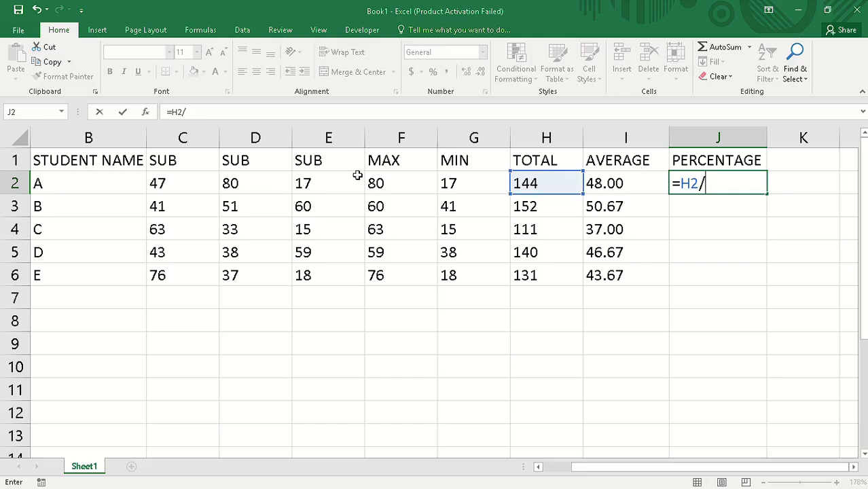
type("300")
type("*")
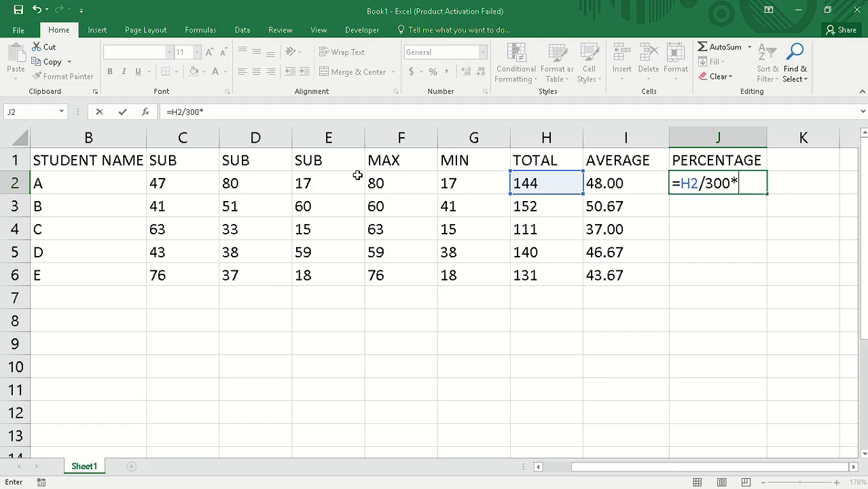
type("100")
key("Return")
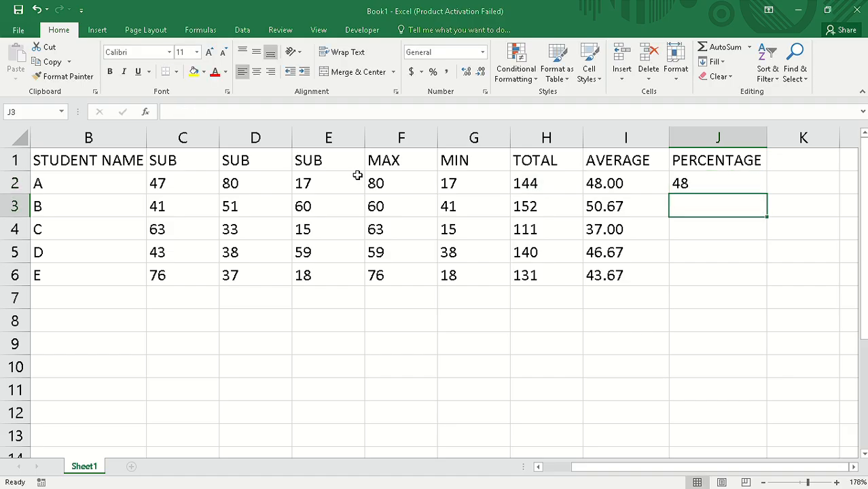
left_click(719, 178)
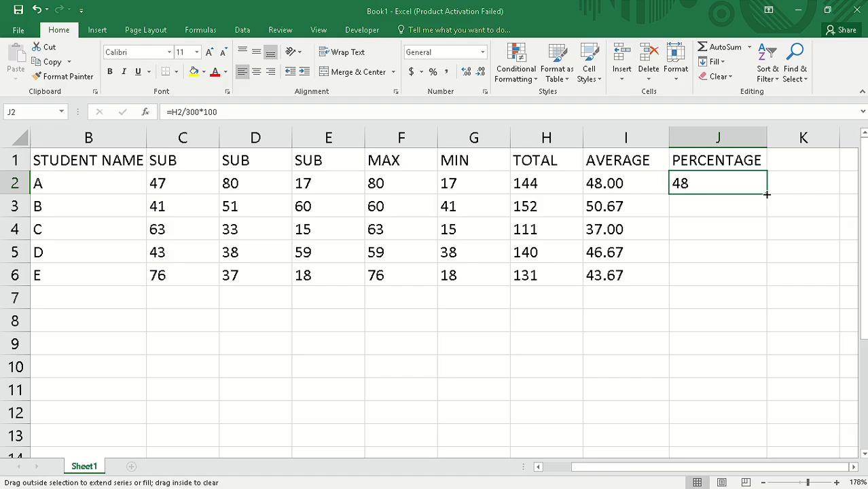
left_click_drag(766, 195, 776, 281)
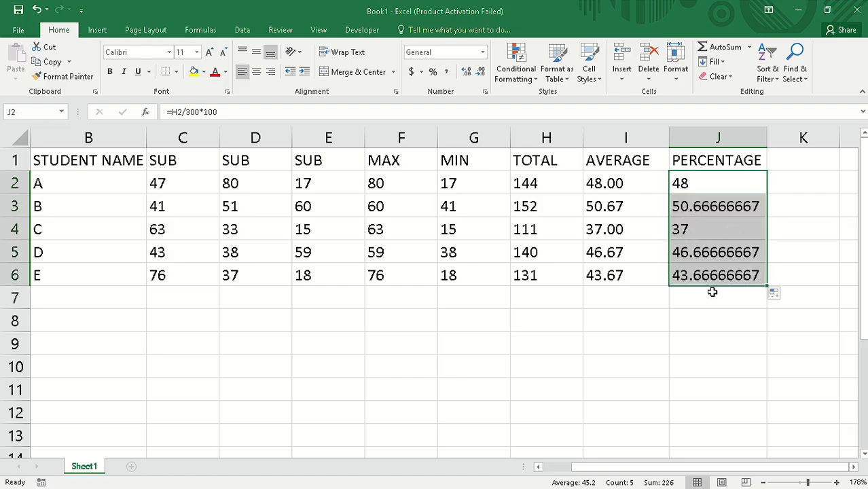
- Format the percentage results in cells J2 to J6 to show two decimal places
left_click(688, 211)
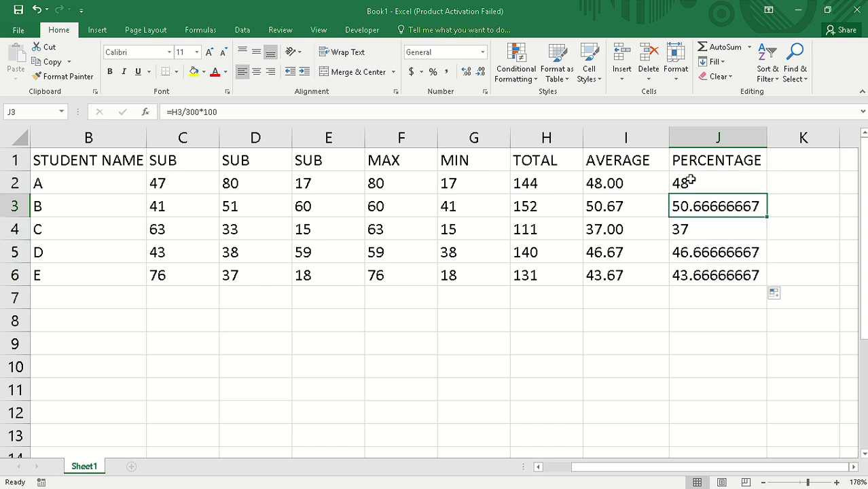
left_click_drag(690, 180, 739, 275)
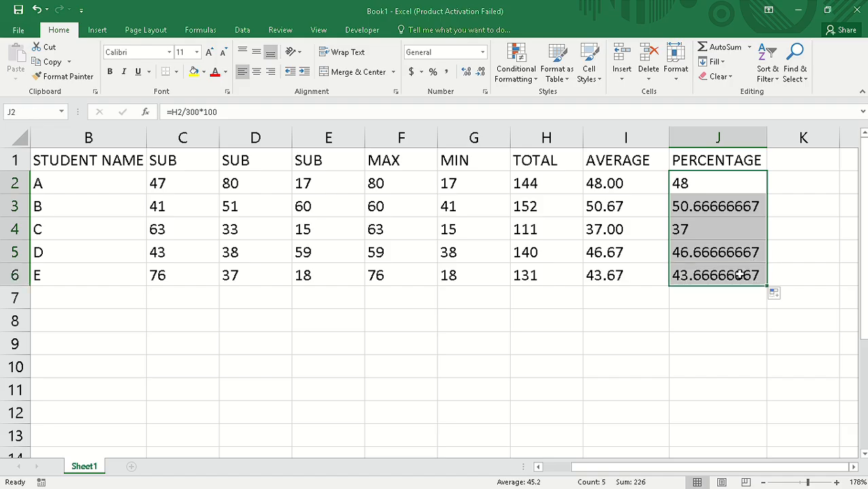
left_click(479, 70)
left_click(480, 70)
left_click(471, 70)
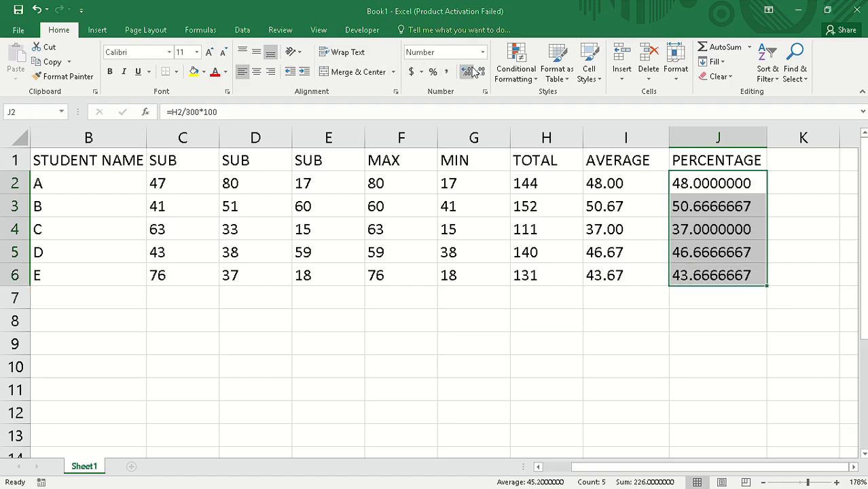
left_click(472, 70)
left_click(480, 71)
left_click(481, 72)
left_click(480, 71)
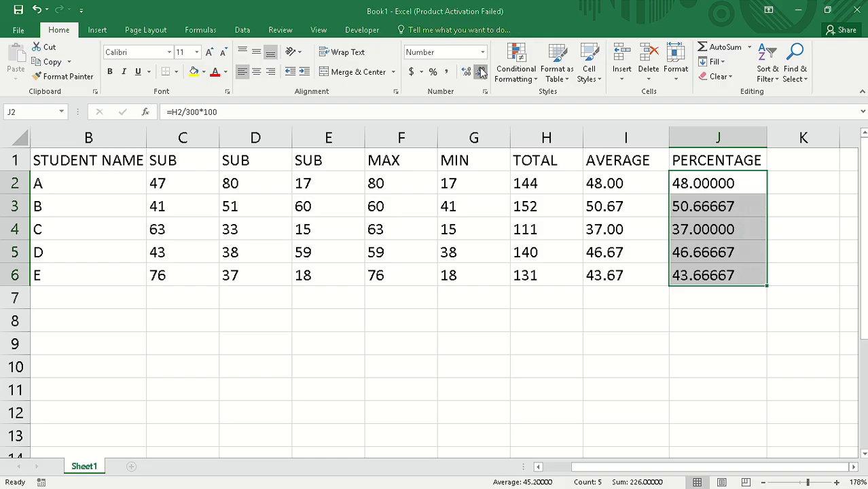
left_click(481, 71)
left_click(480, 72)
left_click(480, 71)
left_click(722, 299)
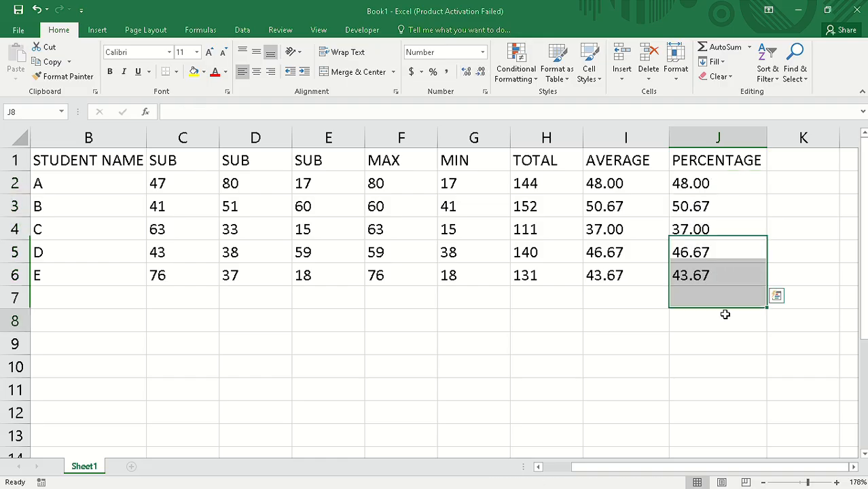
left_click(802, 161)
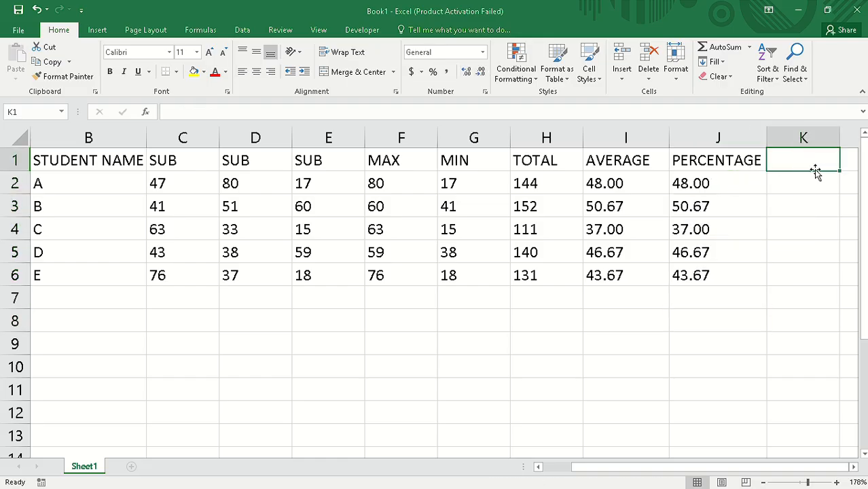
left_click_drag(805, 367, 674, 366)
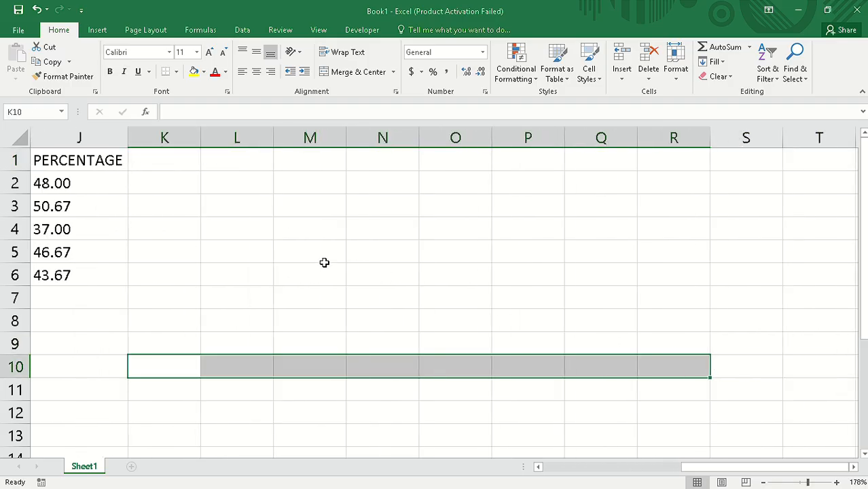
left_click_drag(159, 322, 372, 321)
left_click(325, 164)
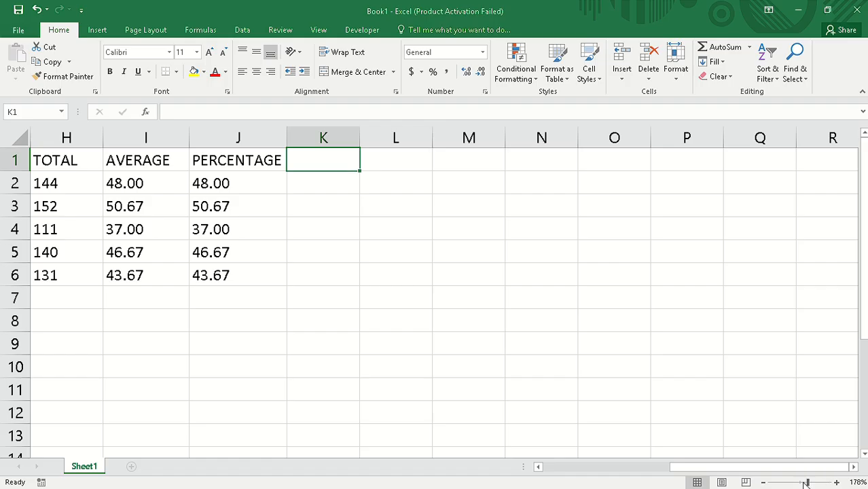
left_click(745, 482)
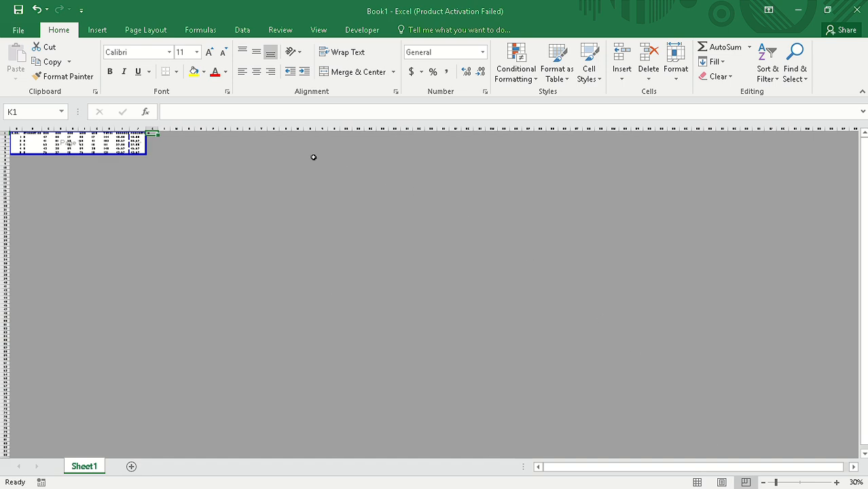
left_click(37, 9)
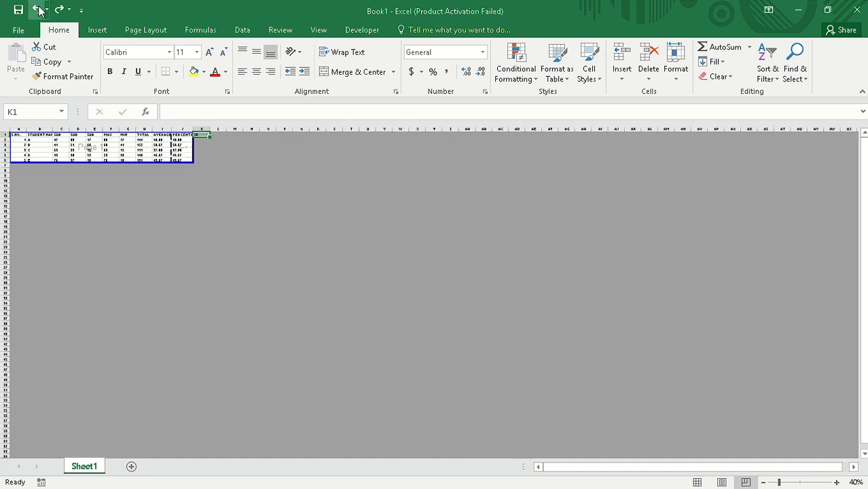
left_click(37, 8)
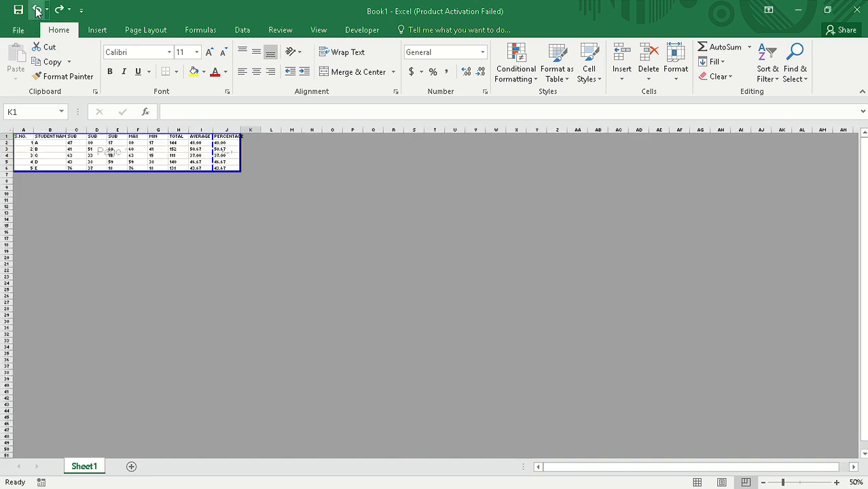
left_click(37, 8)
left_click(37, 9)
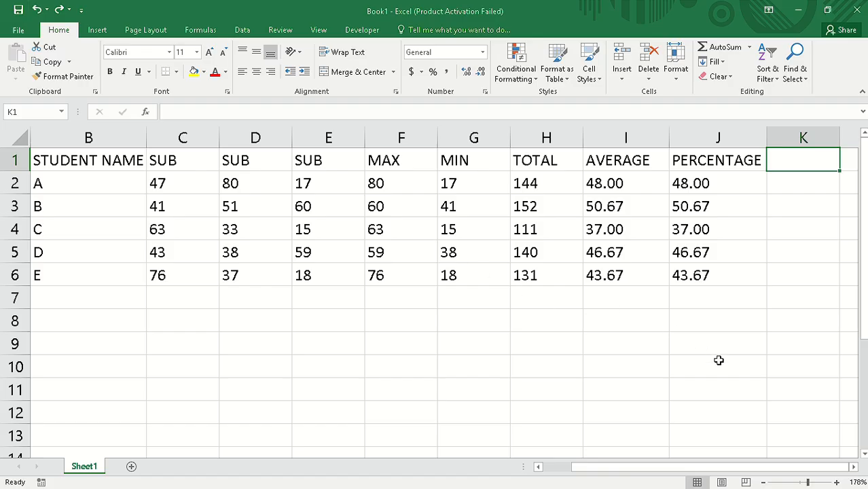
- Enter the header RESULT in cell K1
left_click(763, 482)
left_click(763, 482)
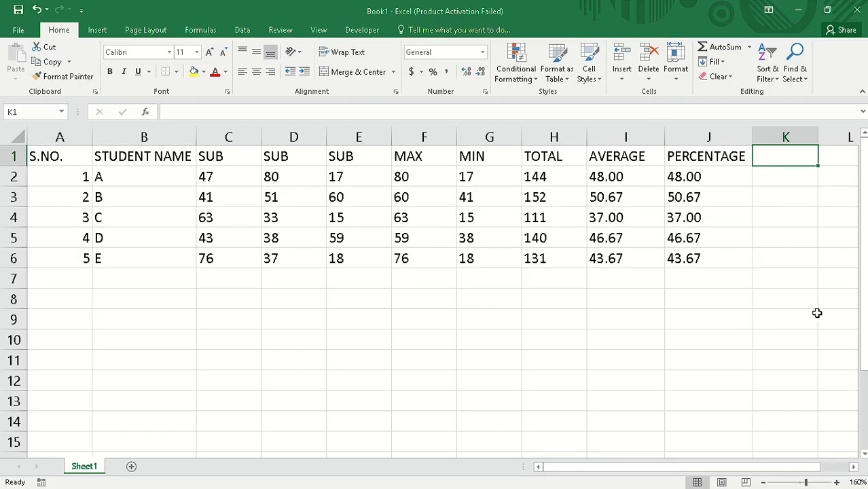
left_click_drag(804, 469, 809, 473)
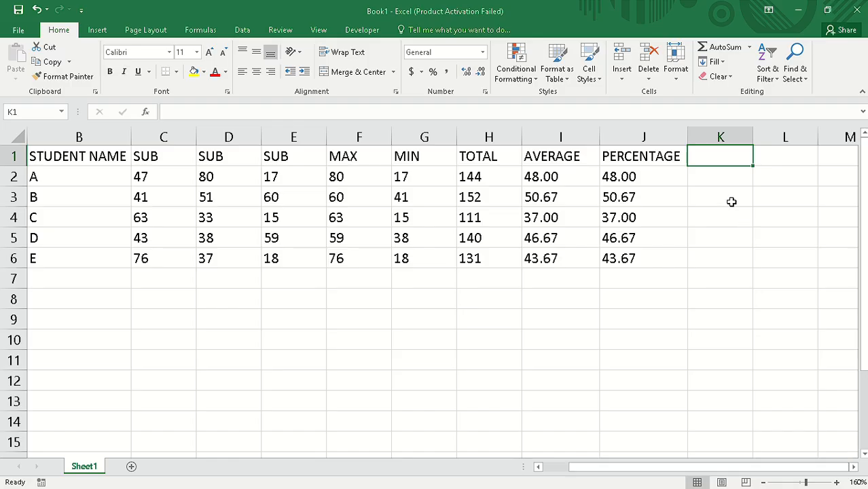
left_click_drag(798, 359, 815, 381)
left_click(474, 149)
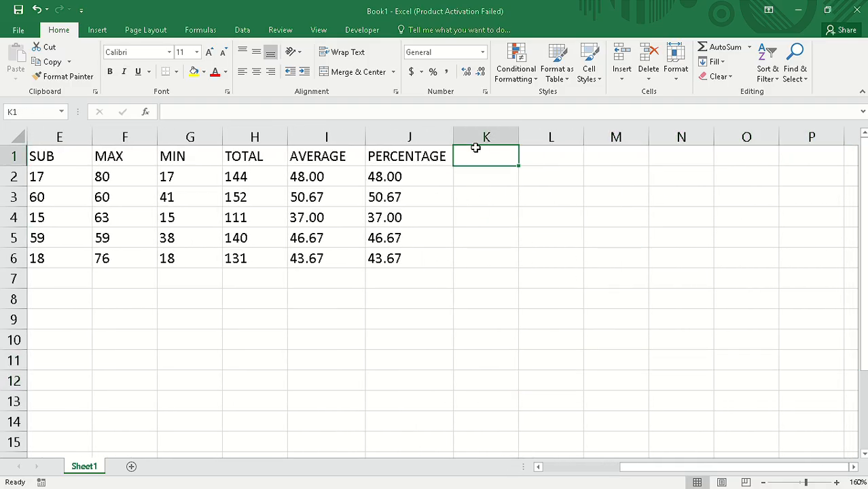
double_click(476, 148)
type("RESULT")
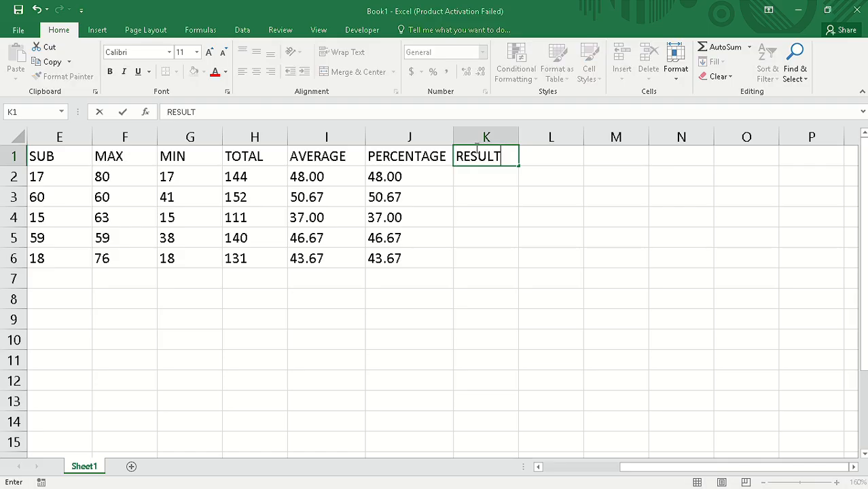
- Enter the pass/fail formula =IF(J2>=38,"PASS","FAIL") in cell K2
left_click(483, 183)
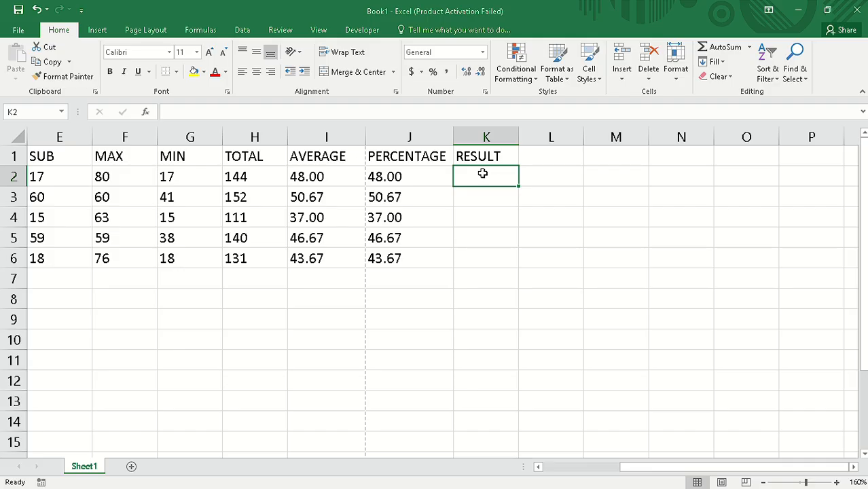
type("IF")
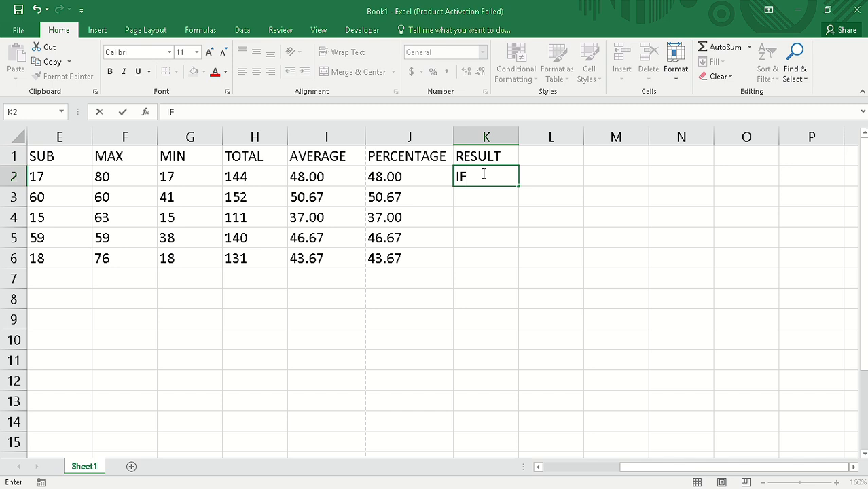
key("BackSpace")
type("n")
key("BackSpace")
key("BackSpace")
type("=IF")
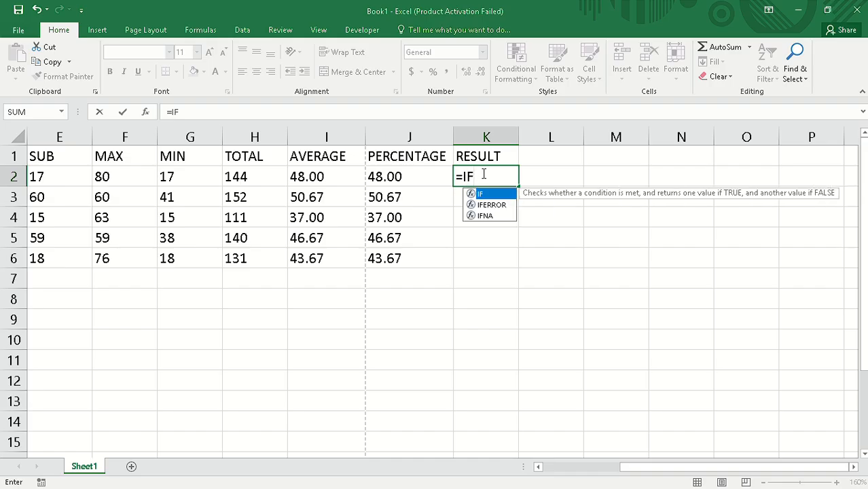
type("(")
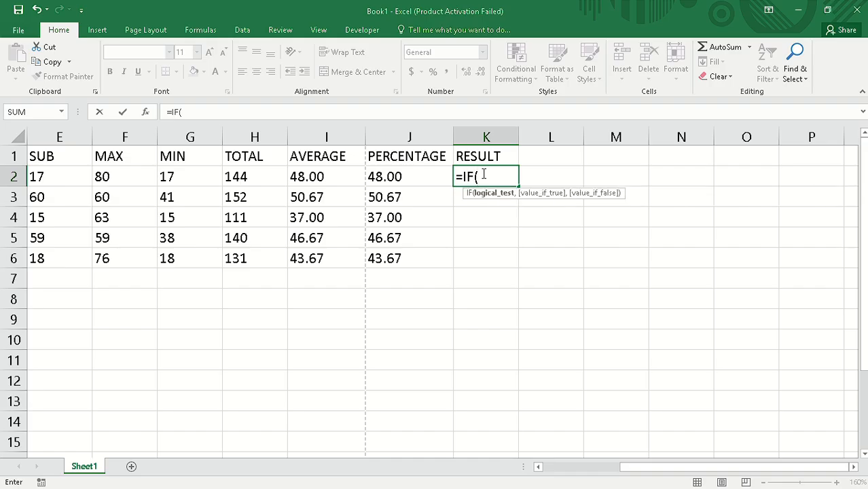
left_click(406, 178)
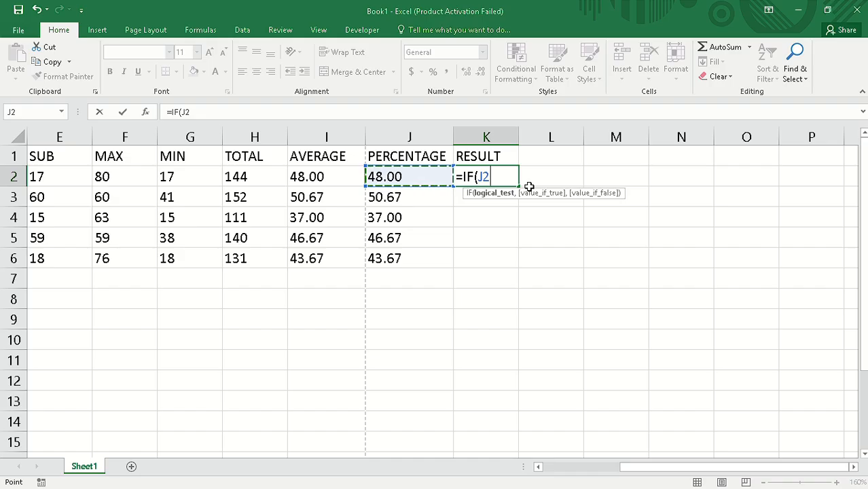
type(">=")
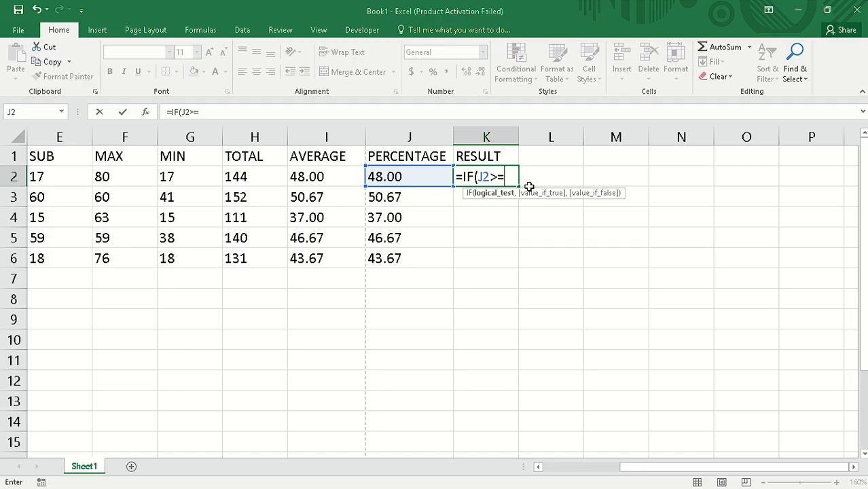
type("38")
type(",")
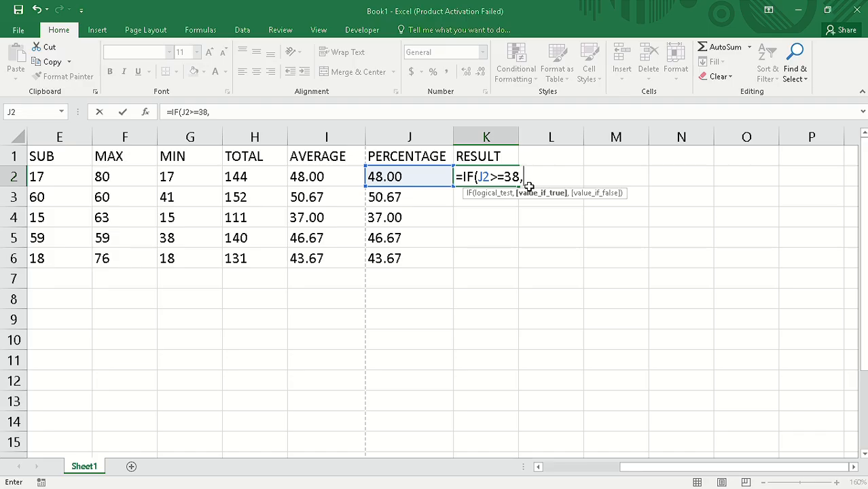
type("\"PASS")
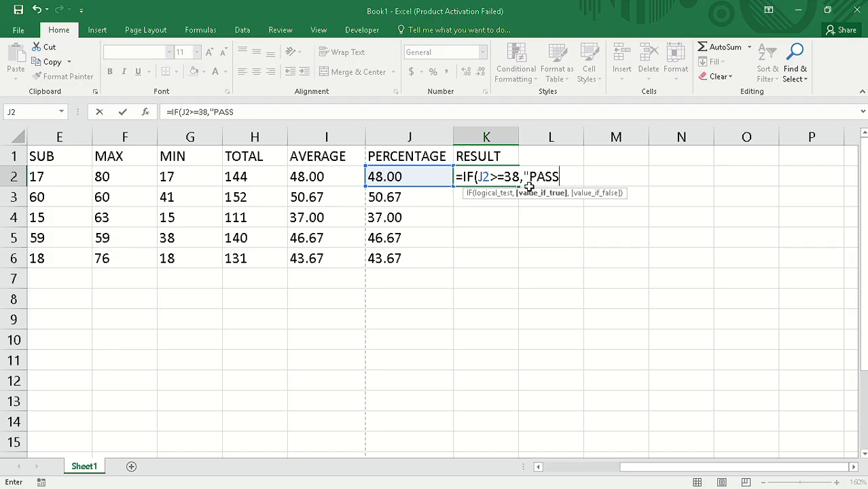
type("\",")
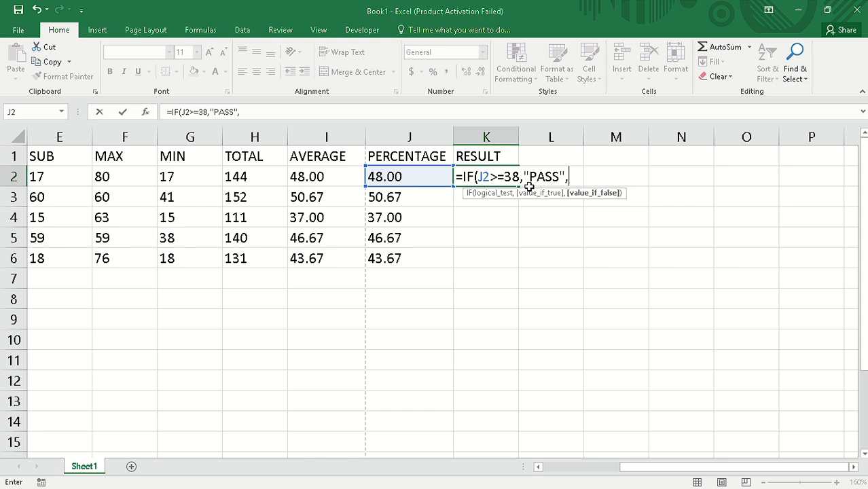
type("\"FAIL\")")
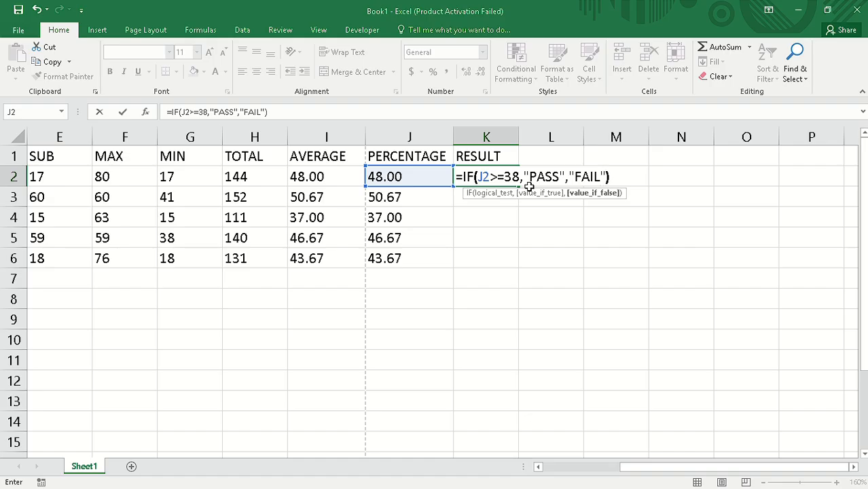
key("Return")
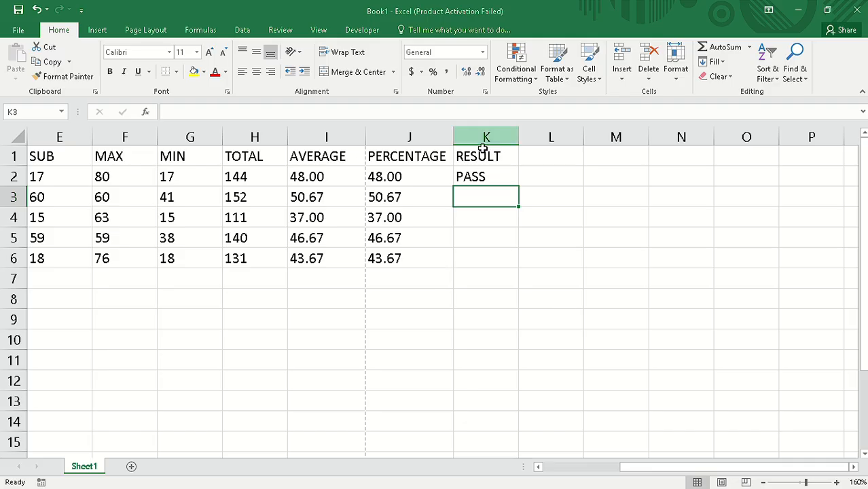
- Fill the result formula from K2 down to K6
left_click(483, 178)
left_click(390, 178)
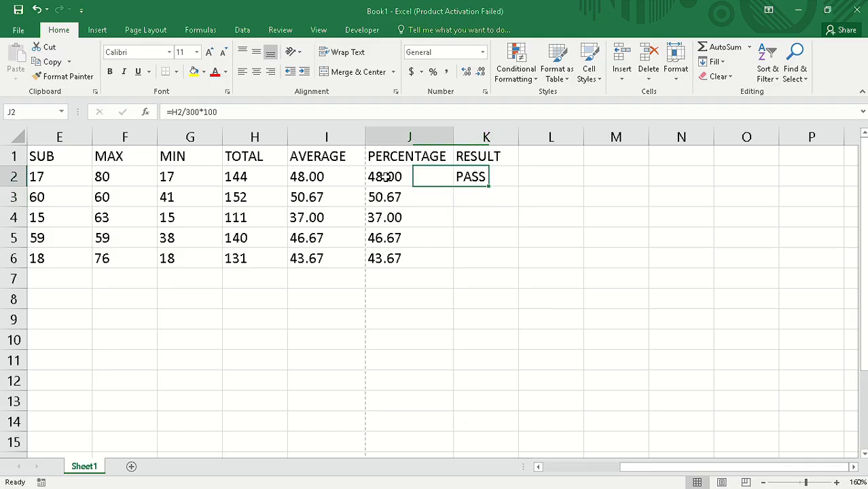
left_click(476, 178)
left_click_drag(516, 186, 514, 268)
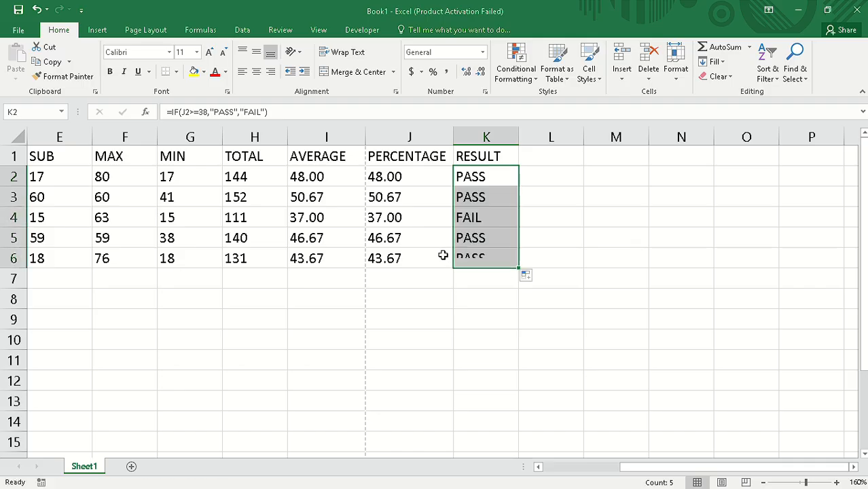
- Check the IF formula in each result cell from K2 to K6
left_click(427, 317)
left_click(481, 184)
left_click(488, 200)
left_click(493, 219)
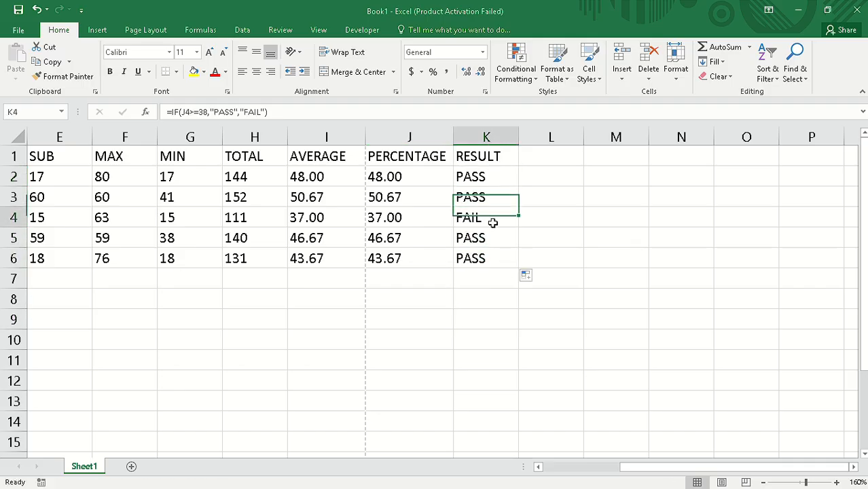
left_click(491, 241)
left_click(492, 251)
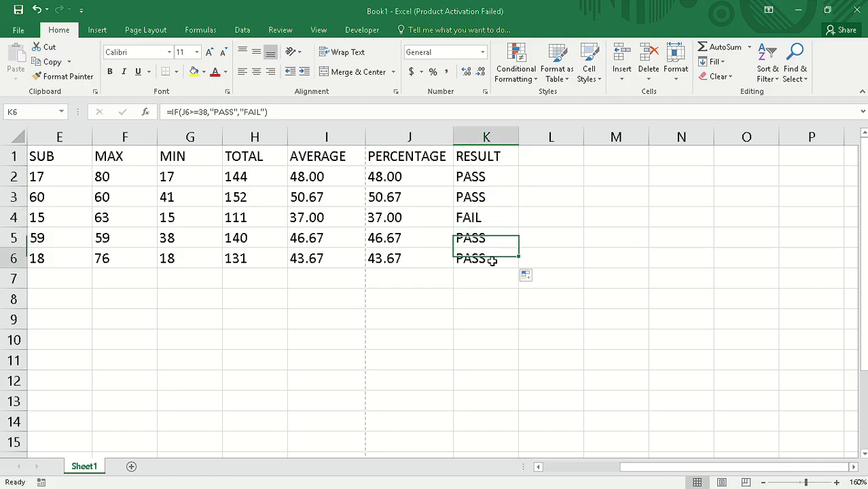
left_click(357, 319)
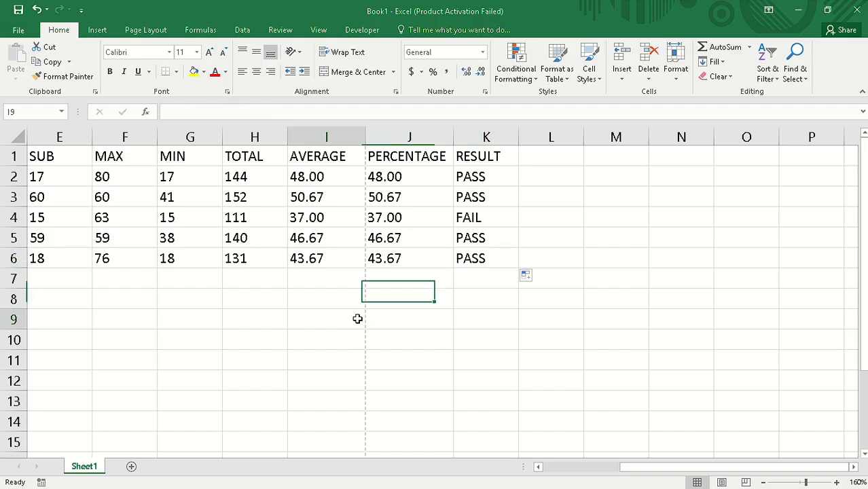
left_click(224, 326)
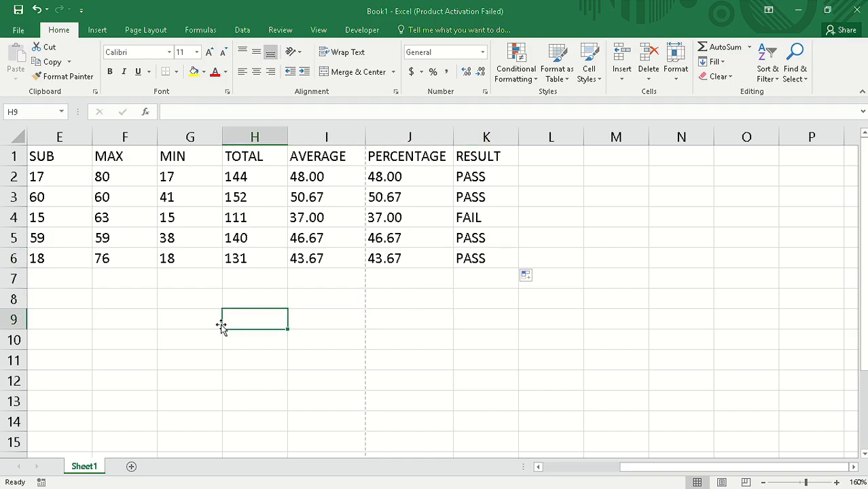
left_click(352, 321)
left_click(279, 340)
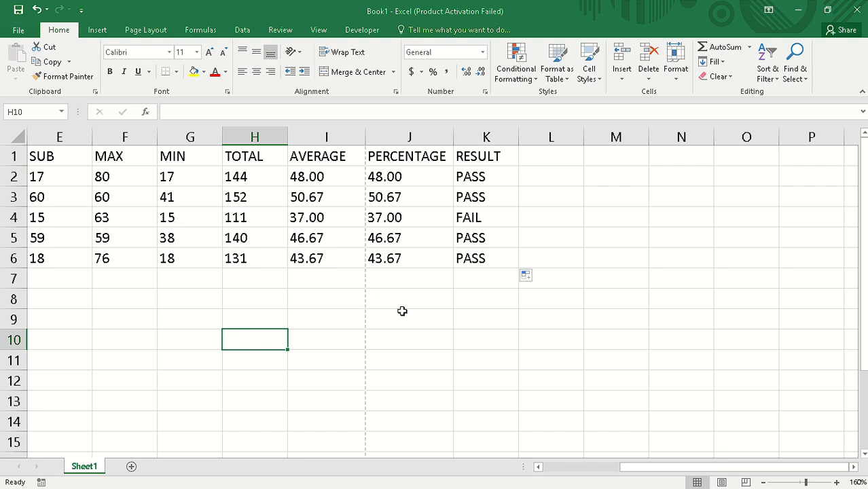
left_click_drag(121, 340, 182, 364)
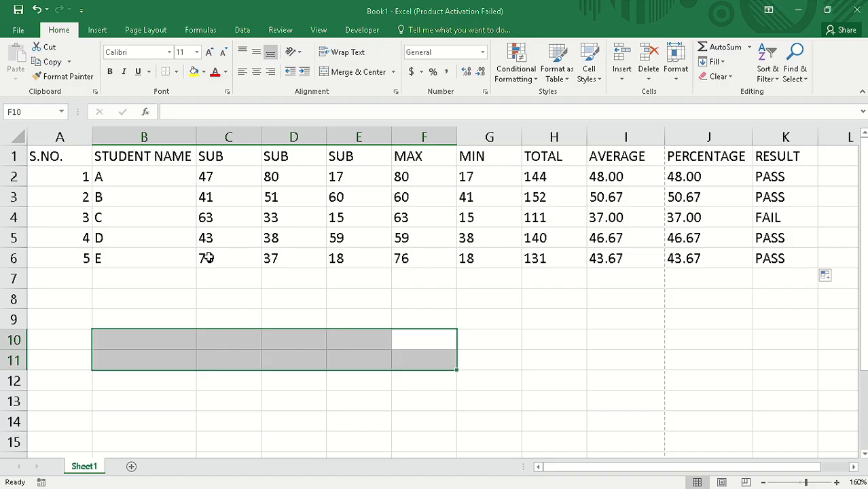
left_click(196, 286)
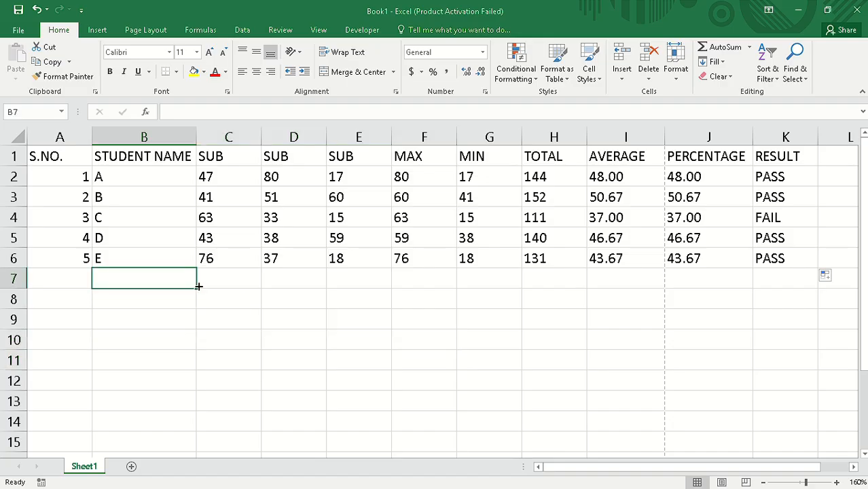
left_click_drag(211, 175, 677, 256)
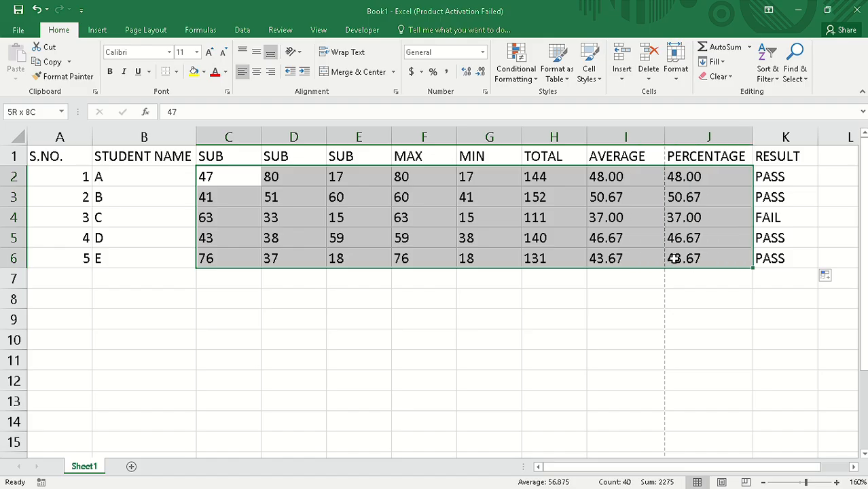
- Enter the formula =COUNT(A2:K6) in cell C8 to count the numeric cells in the student table
left_click(204, 307)
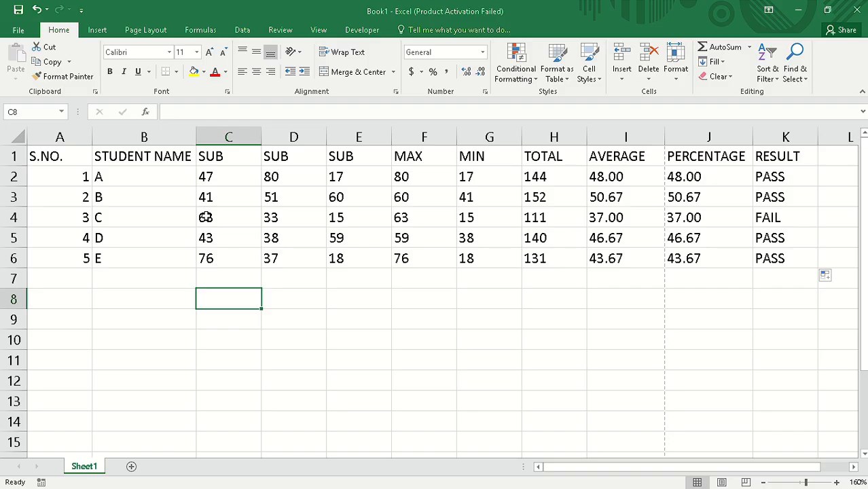
key("alt+F8")
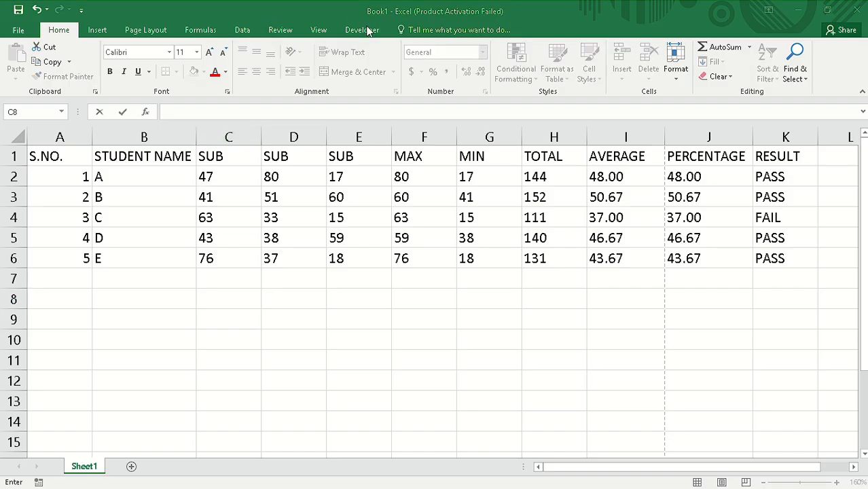
left_click(222, 308)
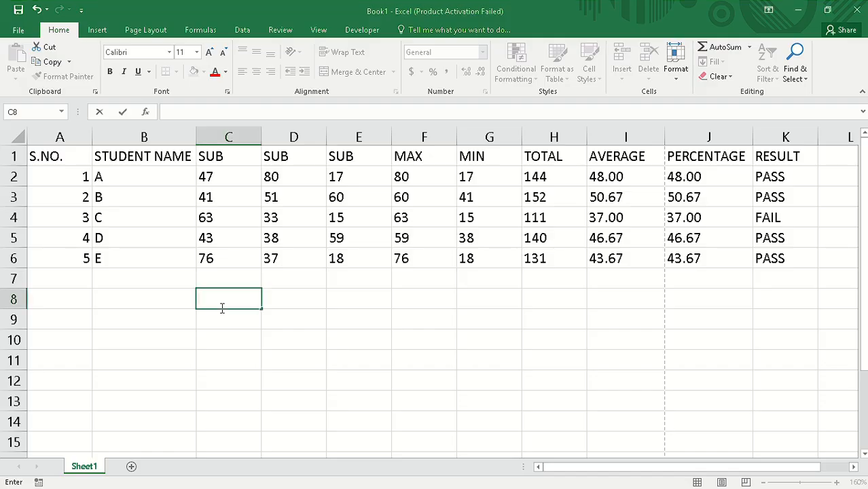
type("=")
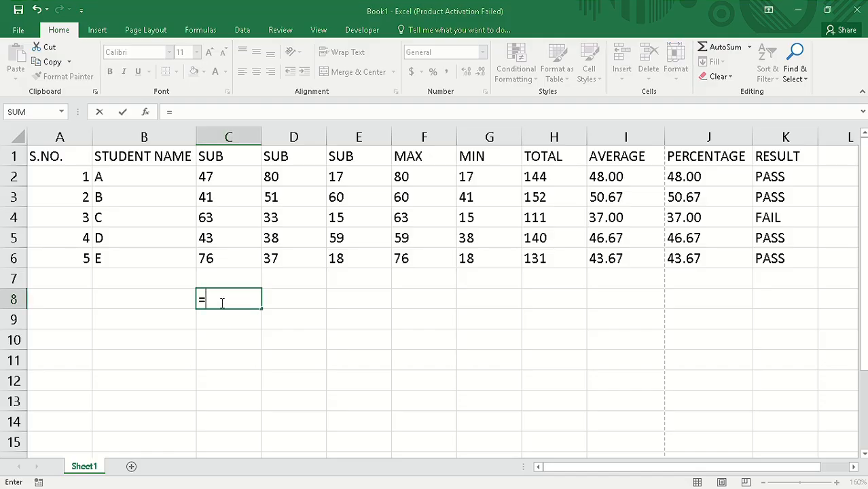
type("COU")
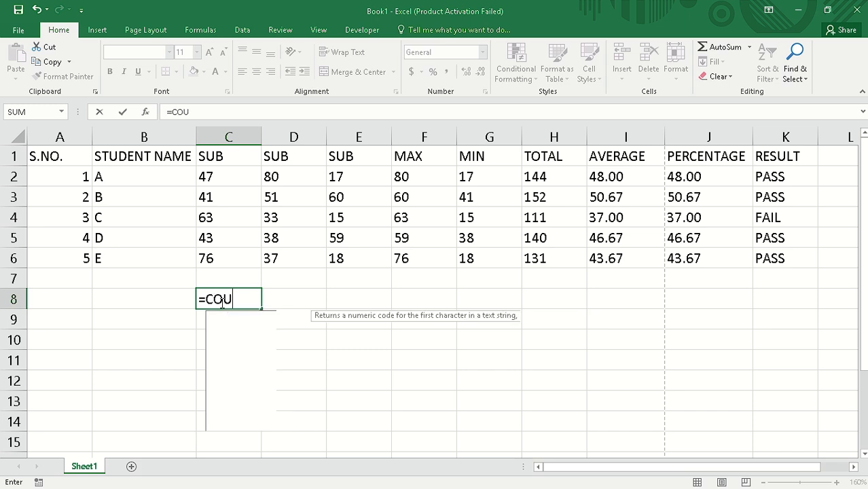
type("NT")
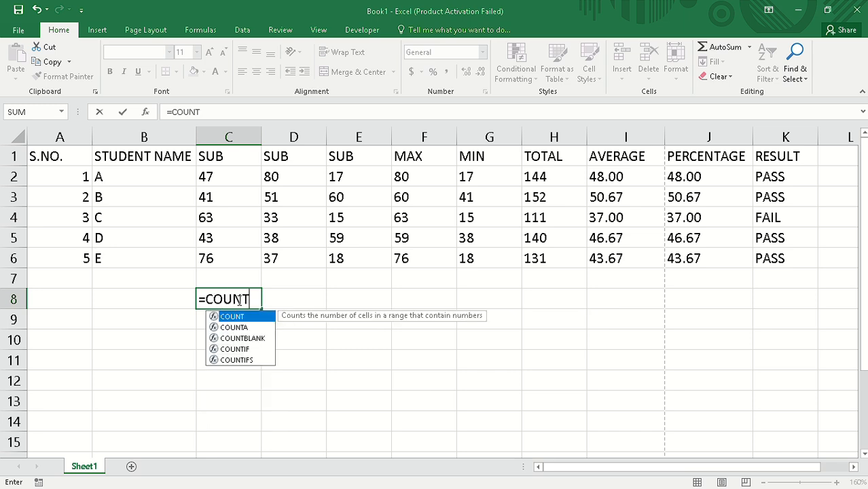
type("(")
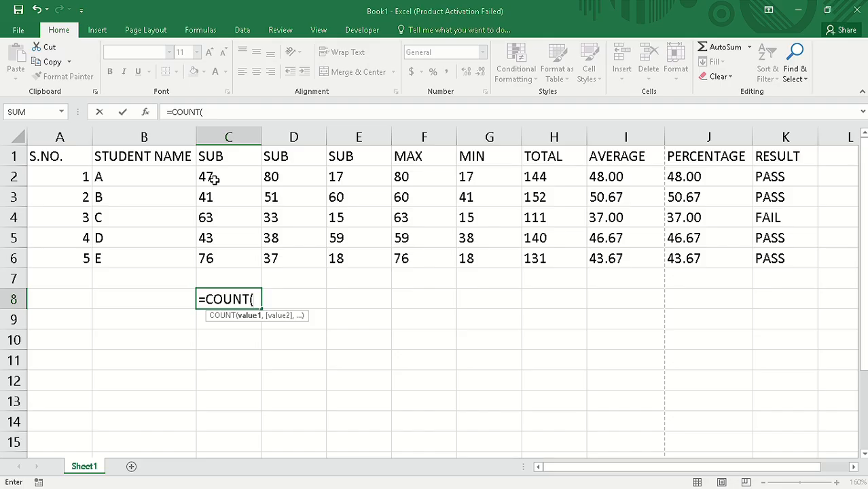
left_click_drag(72, 174, 803, 253)
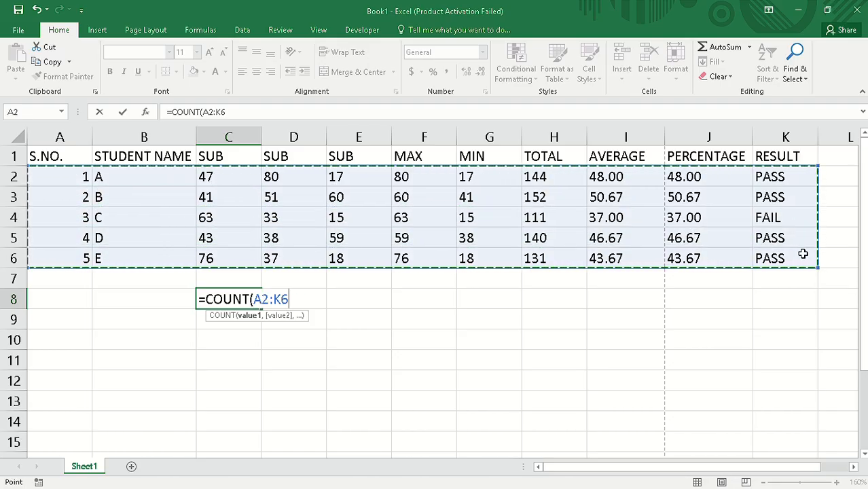
key("Return")
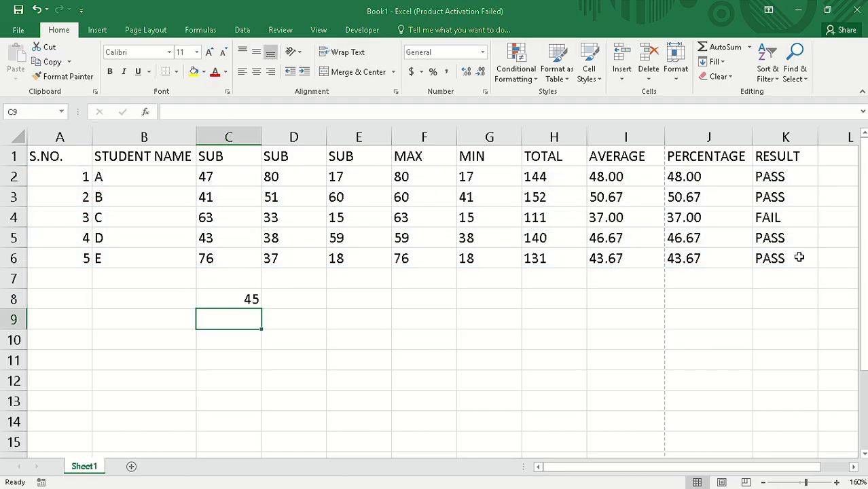
- Examine the COUNT formula in cell C8 and the individual subject marks in columns C to E that it covers
left_click(231, 296)
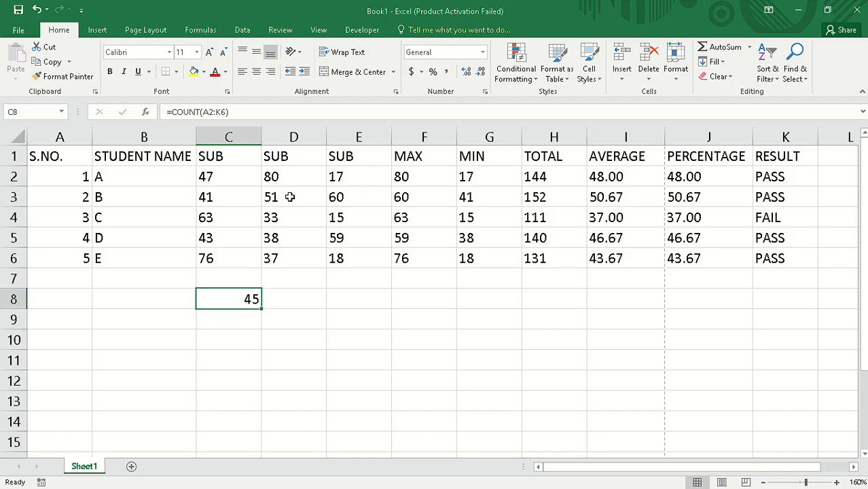
left_click(207, 178)
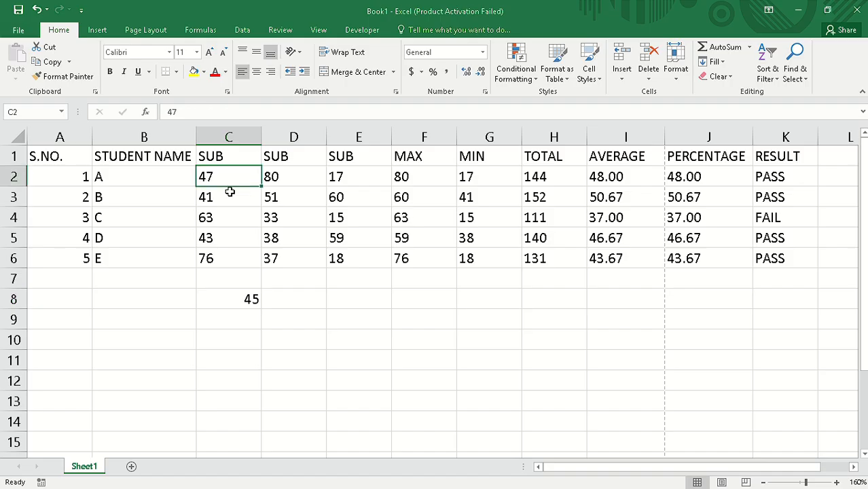
left_click(229, 199)
left_click(225, 220)
left_click(233, 242)
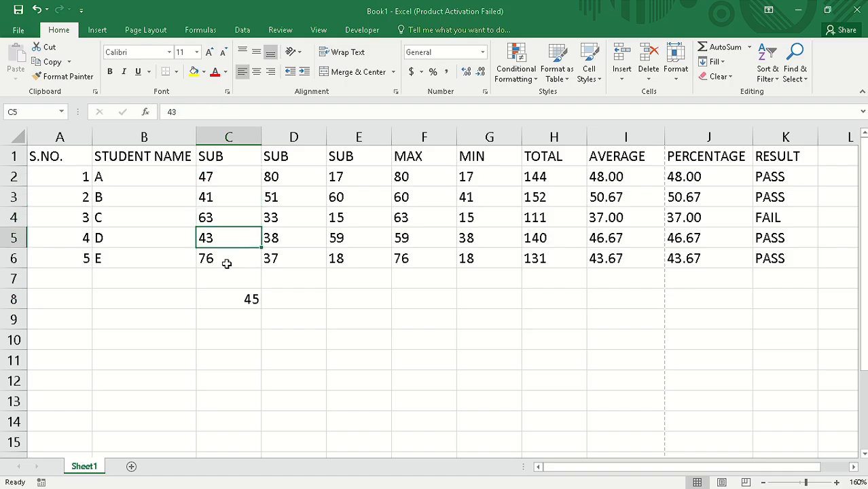
left_click(227, 263)
left_click(288, 238)
left_click(291, 197)
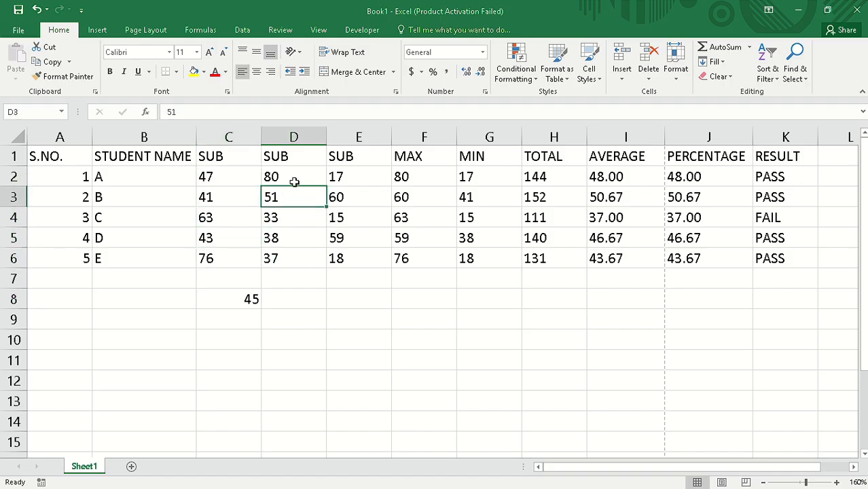
left_click_drag(291, 180, 383, 179)
left_click(347, 218)
left_click(345, 238)
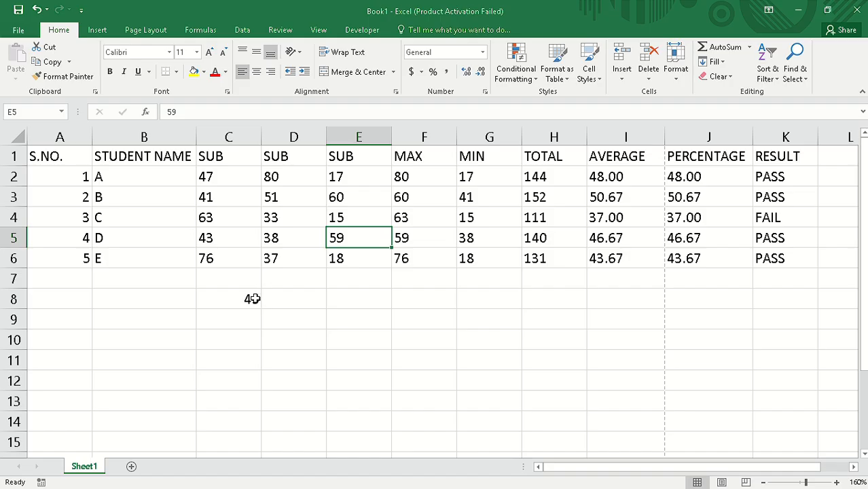
- Clear the COUNT formula from cell C8
left_click(254, 299)
key("BackSpace")
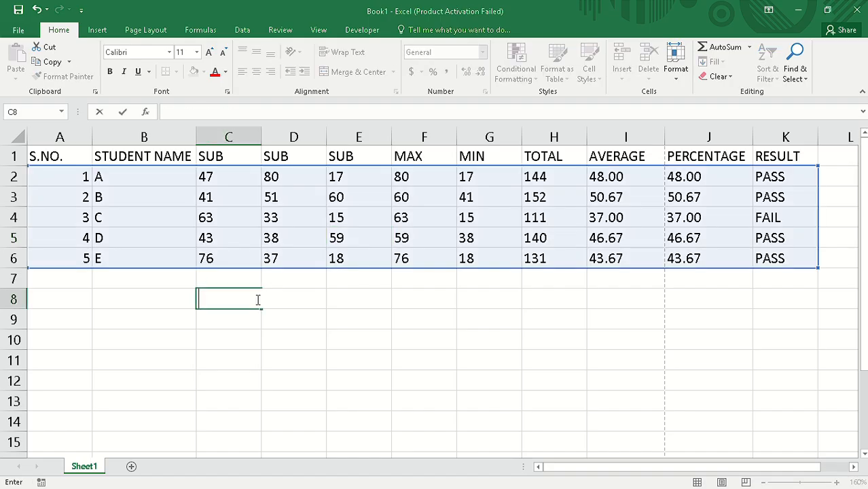
left_click(283, 333)
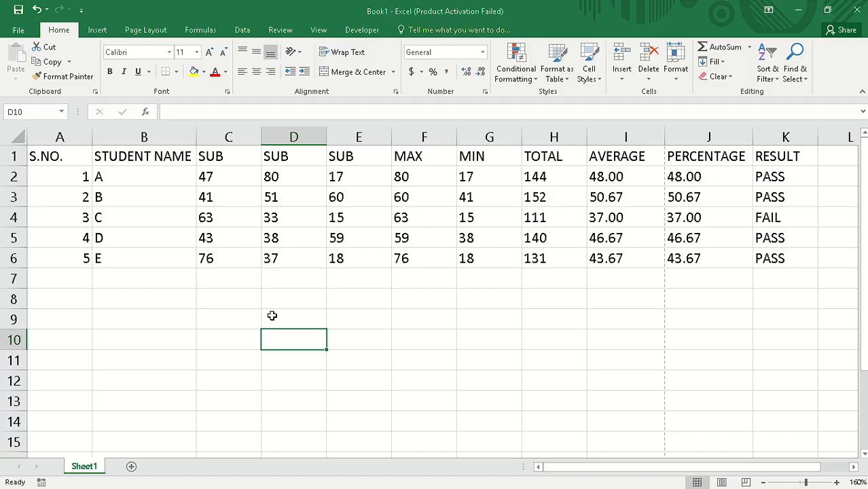
- Add a new blank worksheet after Sheet1 and select cell F1 on it
scroll(271, 316, "down", 3)
scroll(339, 329, "up", 2)
left_click(132, 467)
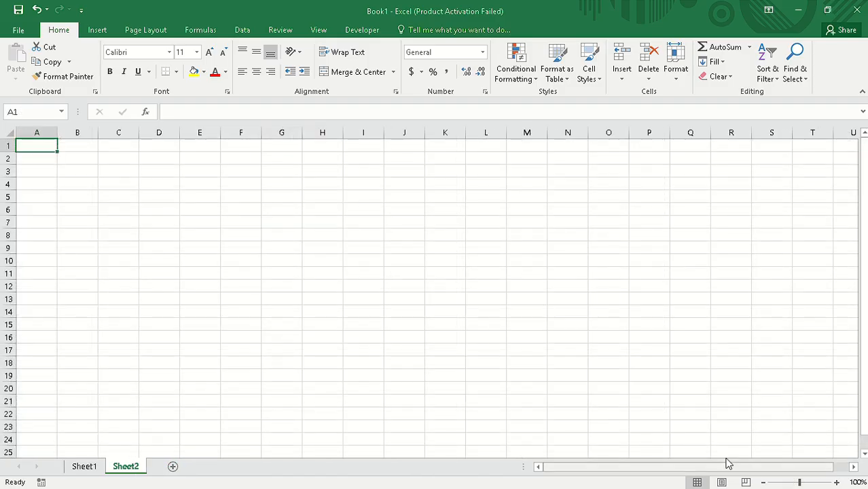
left_click(809, 482)
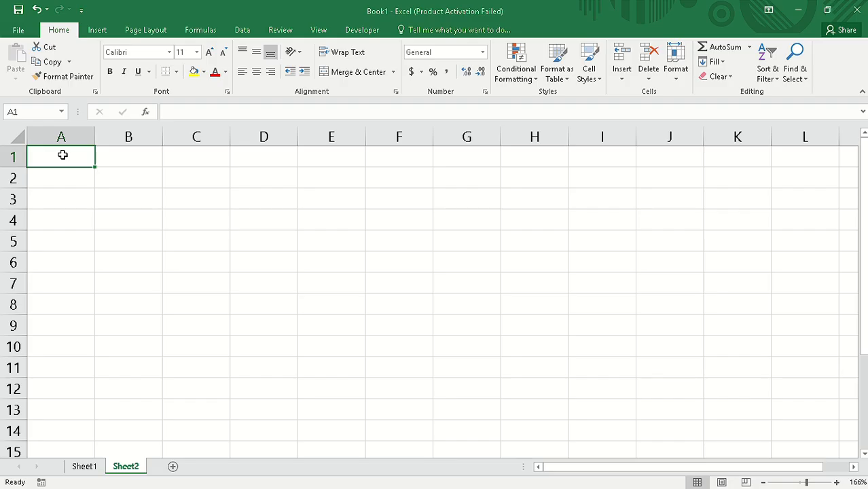
left_click(381, 157)
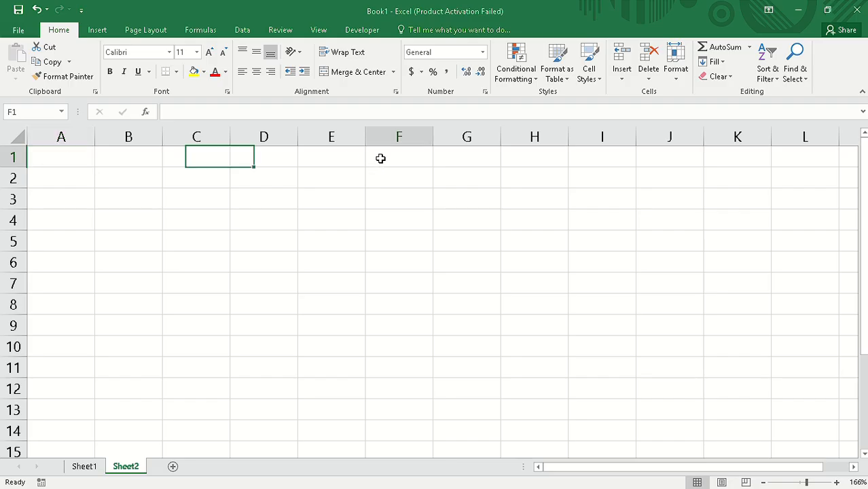
- Enter the title IF FORMULA in cell F1 of Sheet2
double_click(381, 159)
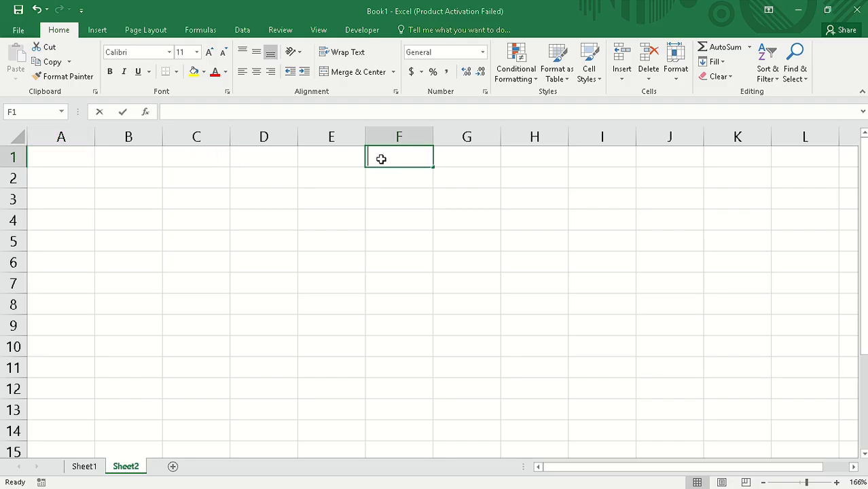
type("IF")
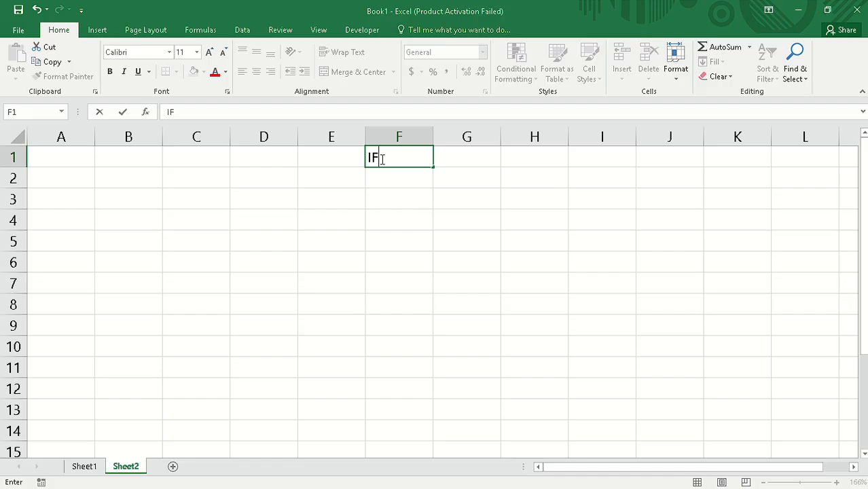
type("F")
key("BackSpace")
type("FORMULS")
key("BackSpace")
type("A")
- Narrow column F slightly and apply Merge & Center to the IF FORMULA title in cell F1
left_click(428, 138)
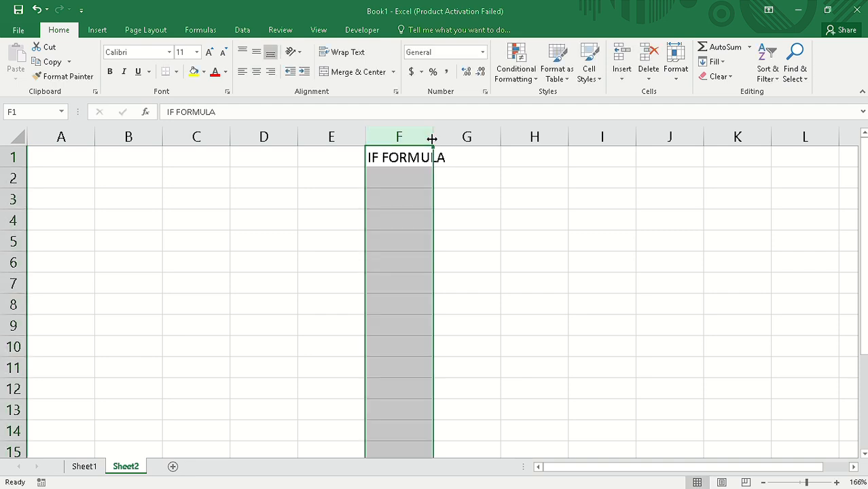
left_click_drag(432, 138, 430, 140)
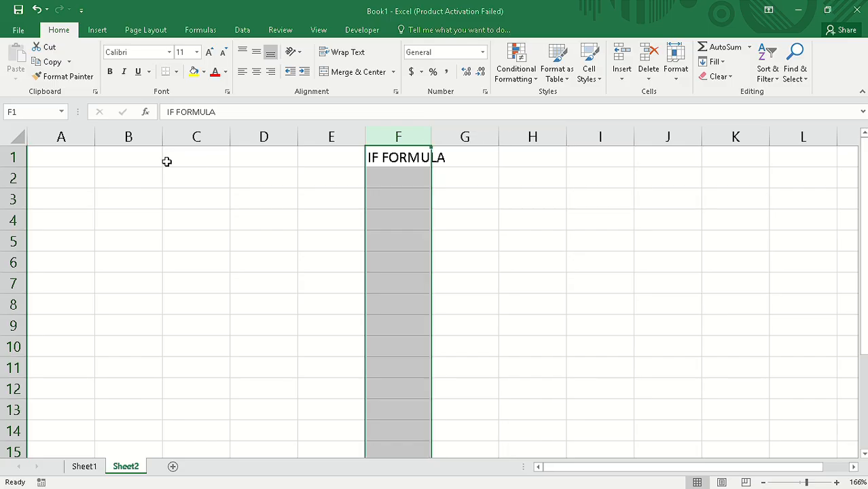
left_click_drag(166, 161, 197, 150)
left_click(400, 156)
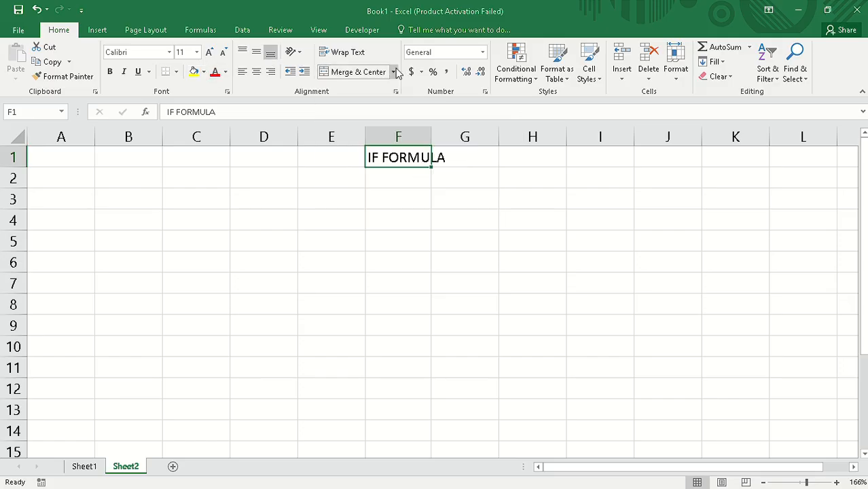
left_click(369, 79)
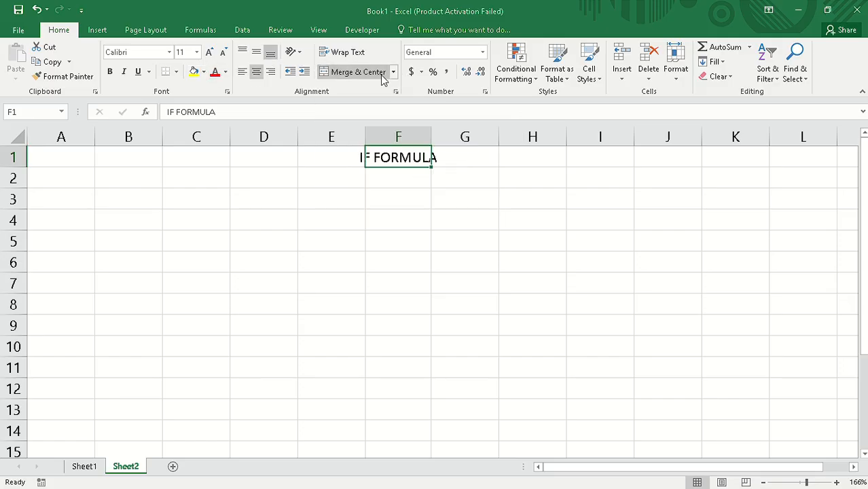
left_click(394, 75)
left_click(388, 98)
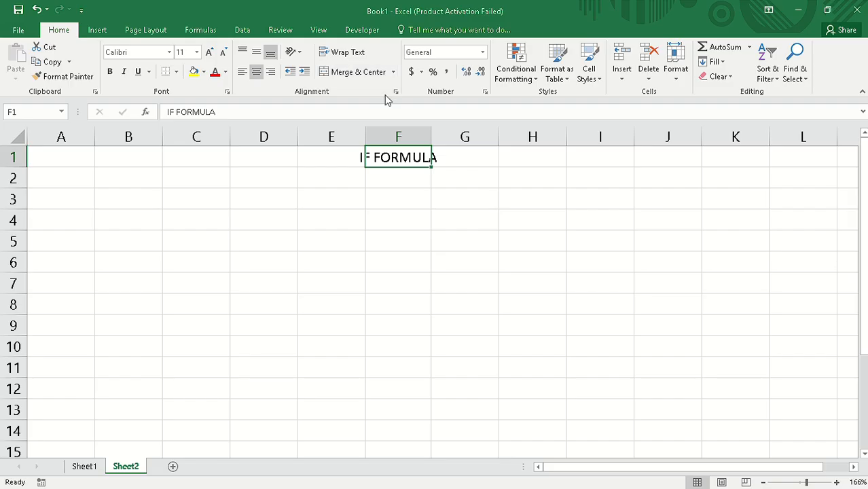
left_click(409, 212)
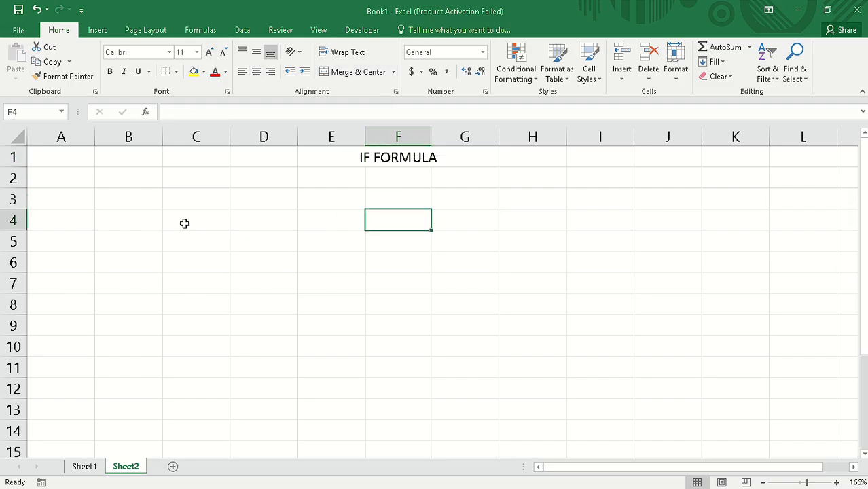
- Examine the student results table on Sheet1, including the RESULT formula in K6, and return to Sheet2
left_click(57, 200)
left_click(62, 182)
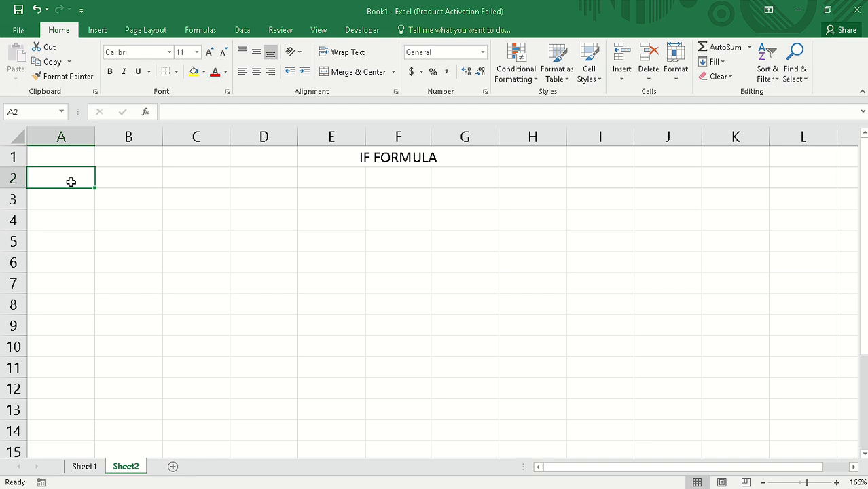
left_click(87, 466)
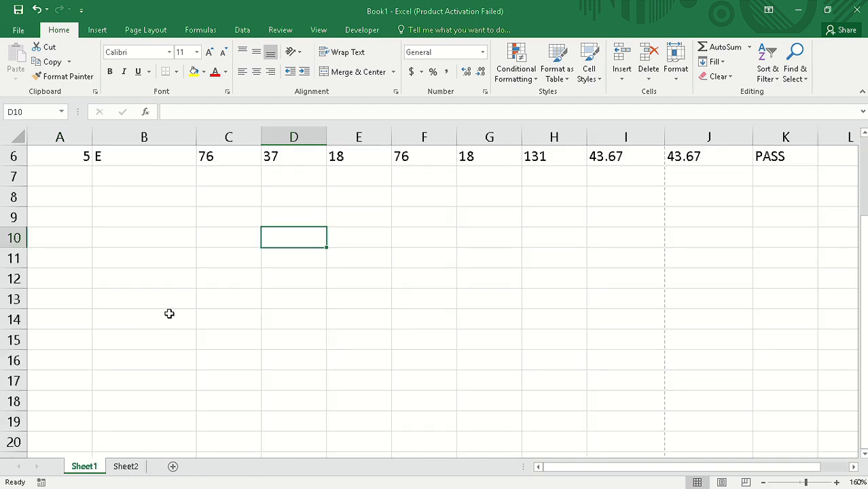
scroll(228, 315, "up", 2)
left_click(766, 252)
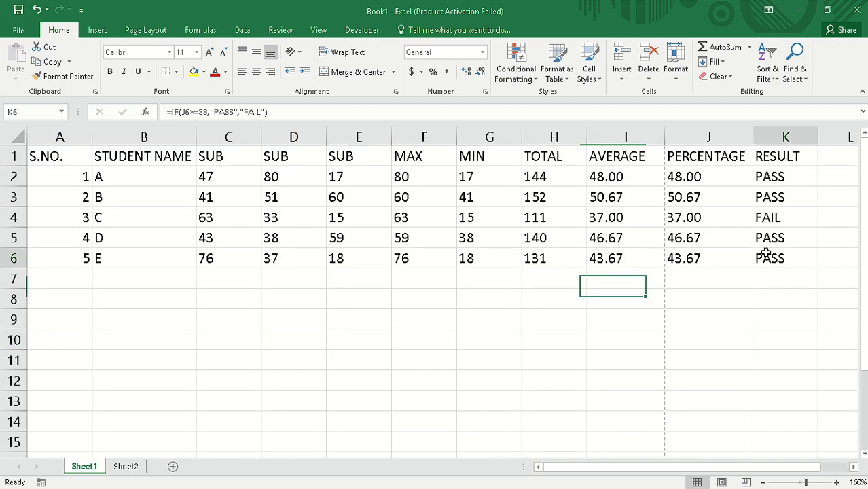
left_click(824, 177)
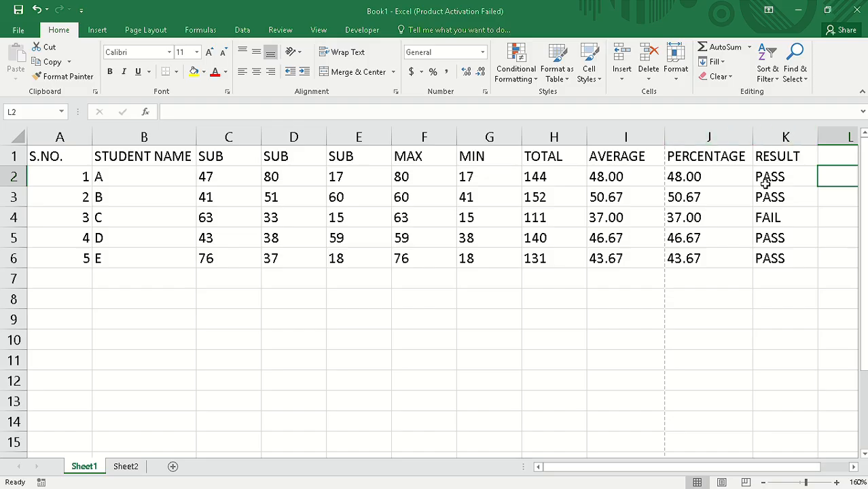
left_click(835, 158)
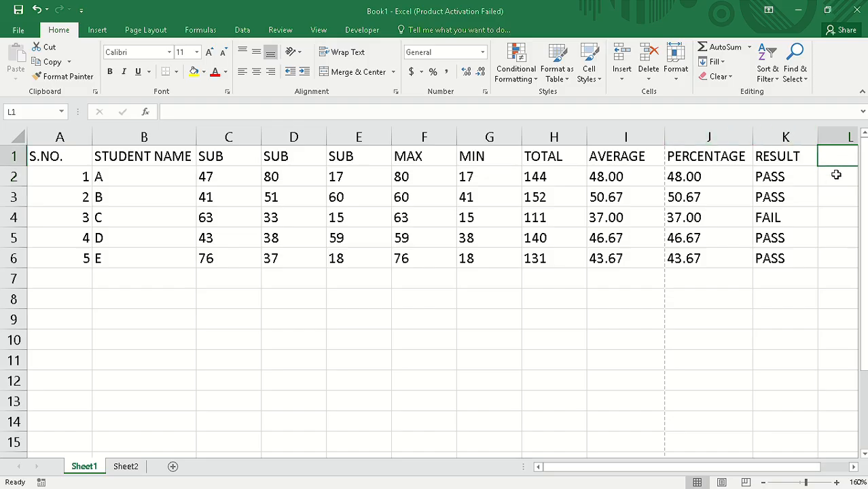
left_click(835, 175)
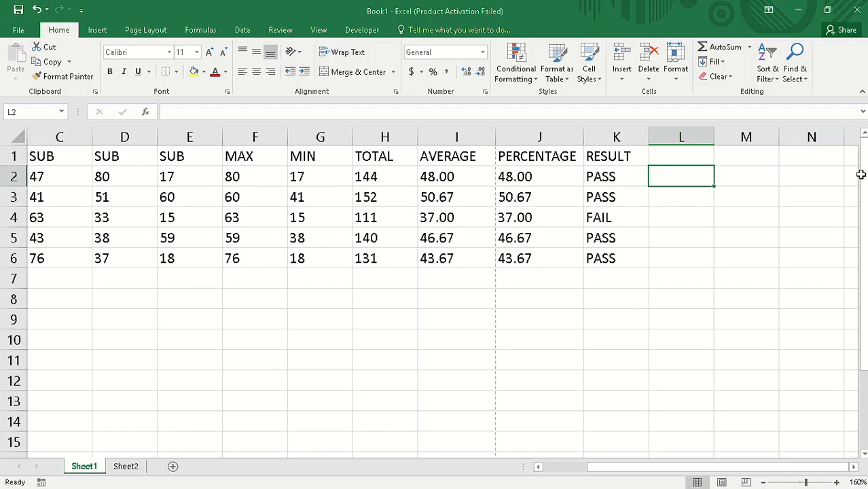
left_click(125, 467)
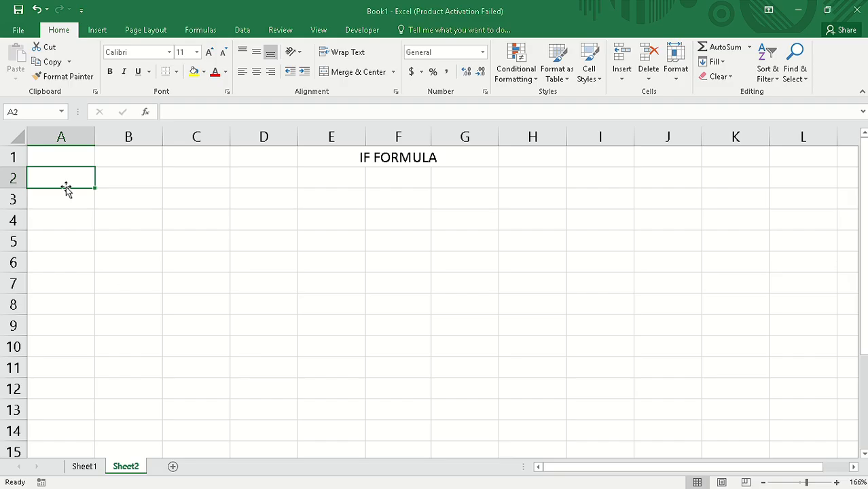
- Enter the headers S. NO., EMP, DAYS and PERFORMANCE in cells A1 to D1
left_click(45, 155)
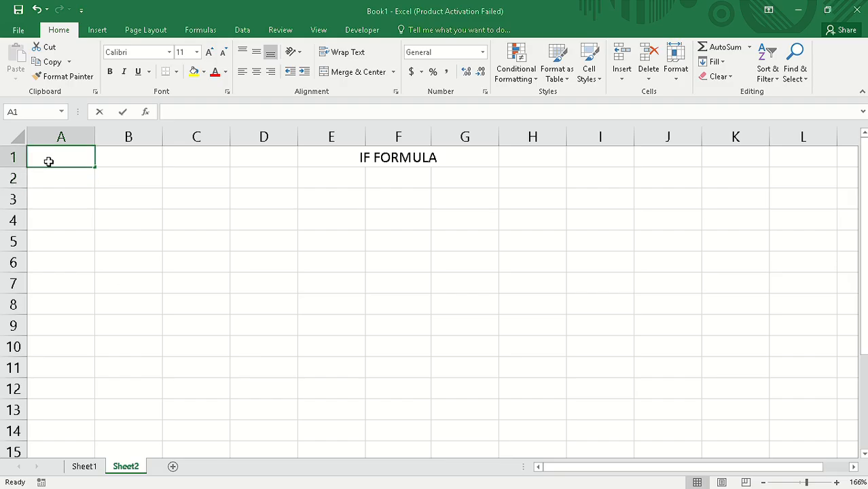
type("S.")
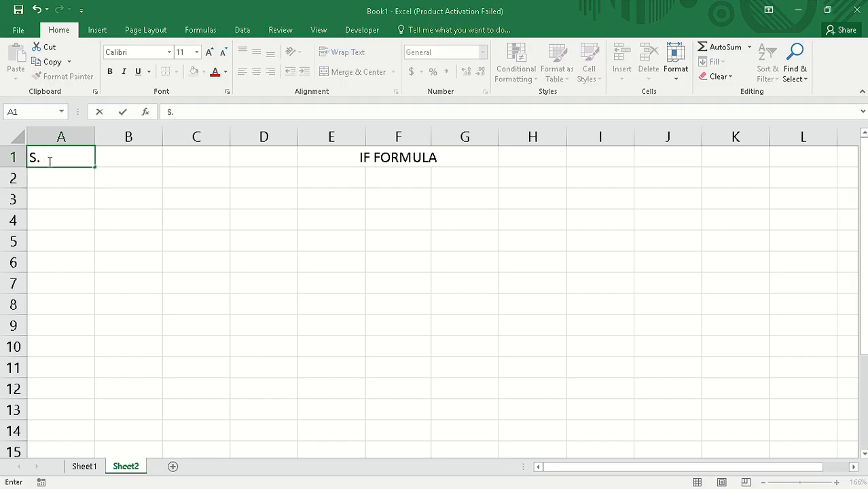
type(" NO.")
key("Tab")
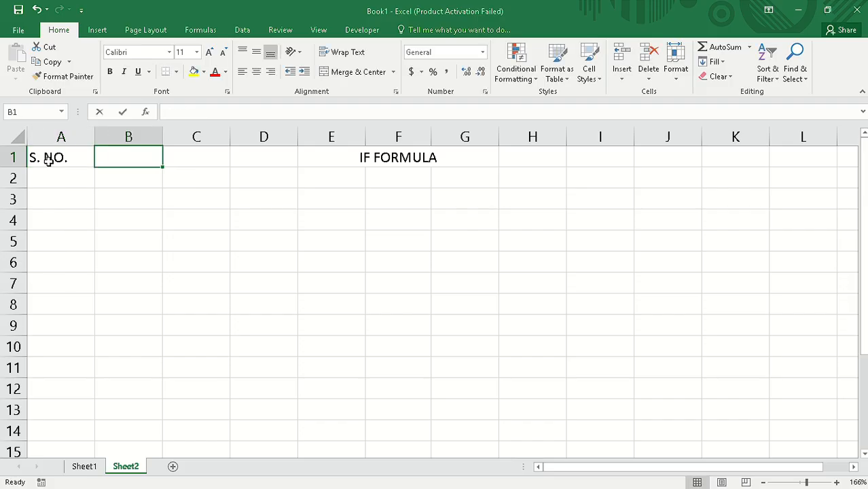
type("EMP")
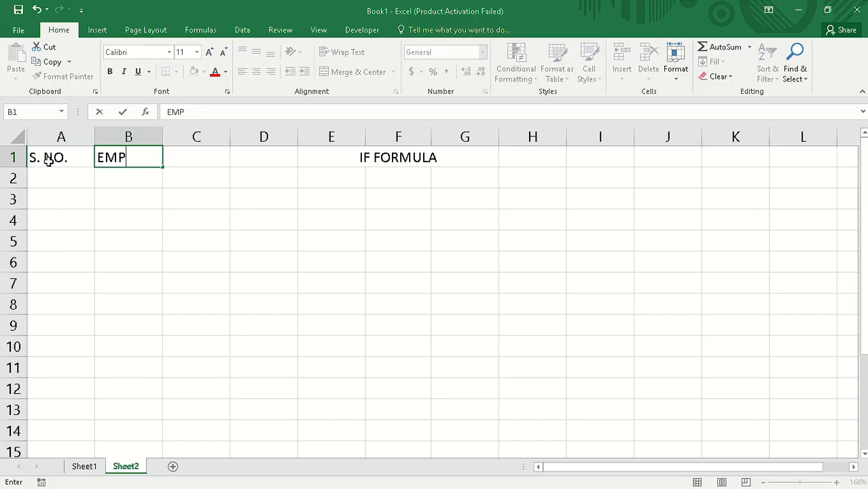
key("Tab")
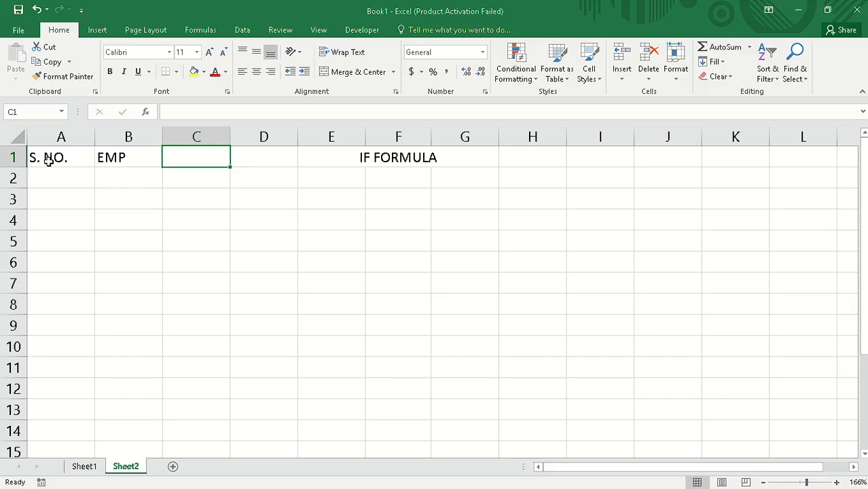
type("DAYS")
key("Tab")
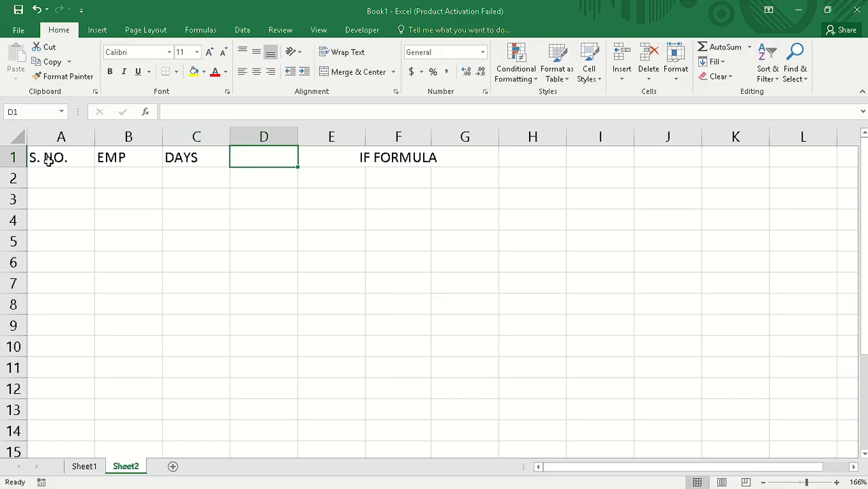
type("PERFO")
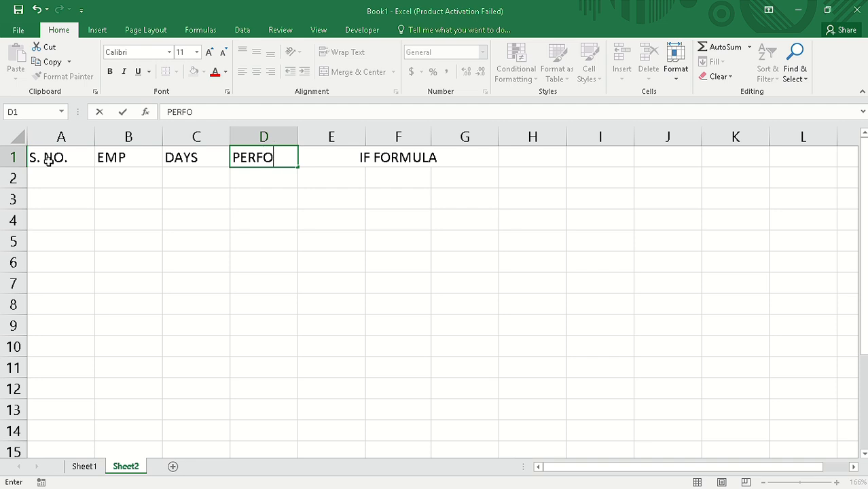
type("RMANCE")
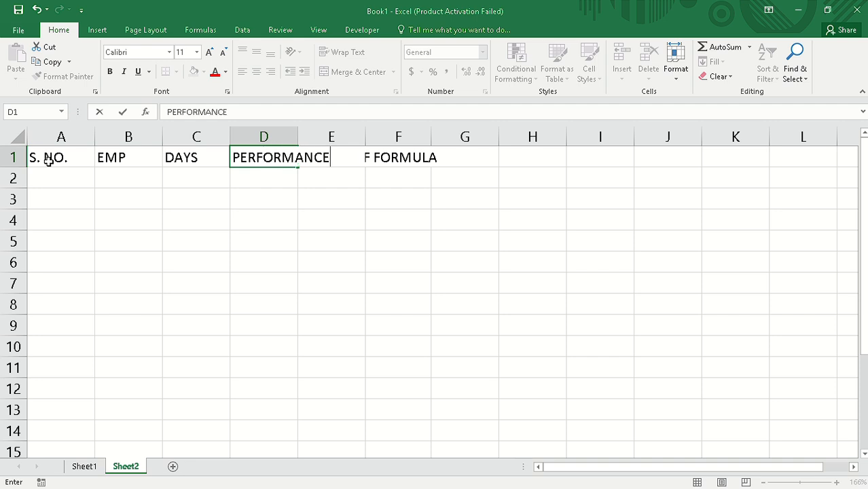
key("Tab")
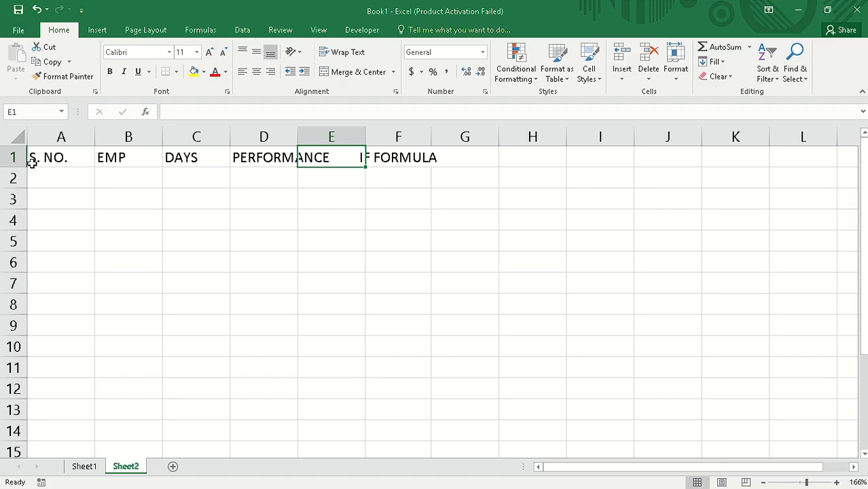
- Move the header range A1:E1 down one row so that it starts in cell A2
left_click_drag(33, 159, 322, 160)
key("ctrl+c")
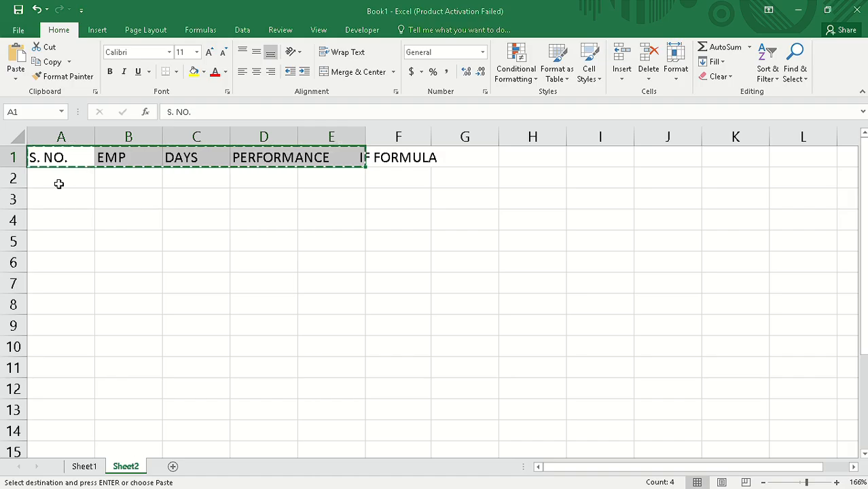
left_click(59, 184)
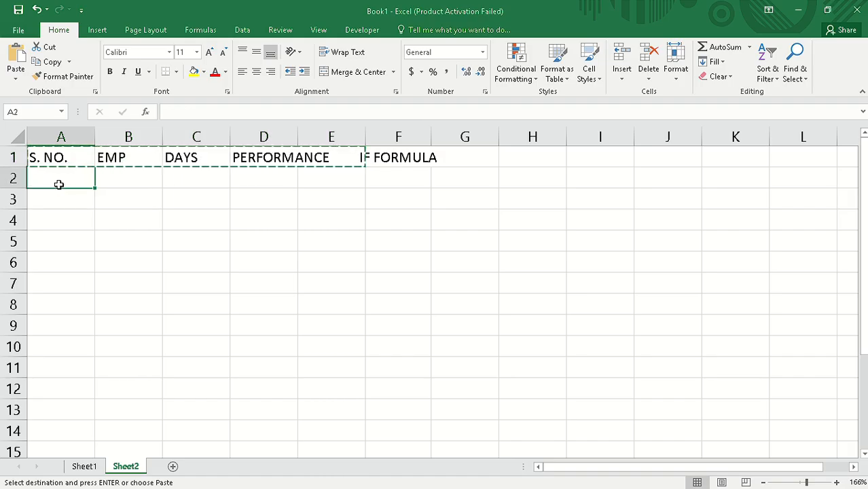
left_click(63, 183)
key("ctrl+v")
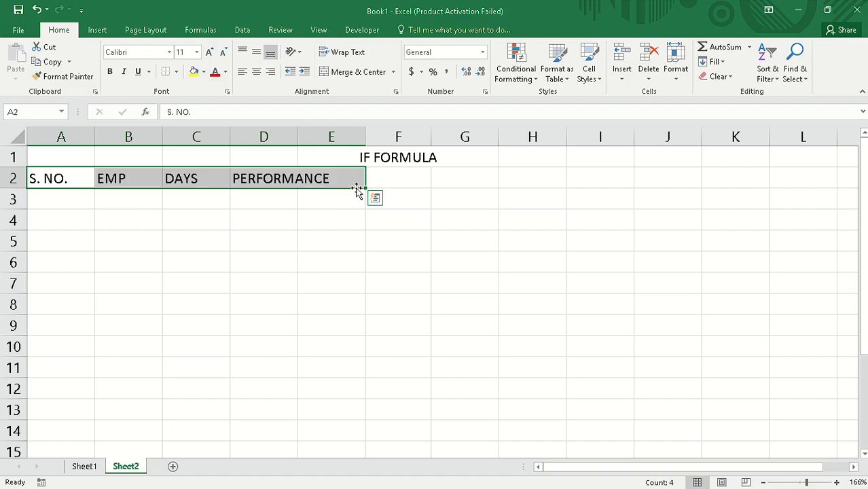
- Widen column D to fit the PERFORMANCE header
left_click(404, 181)
left_click(340, 179)
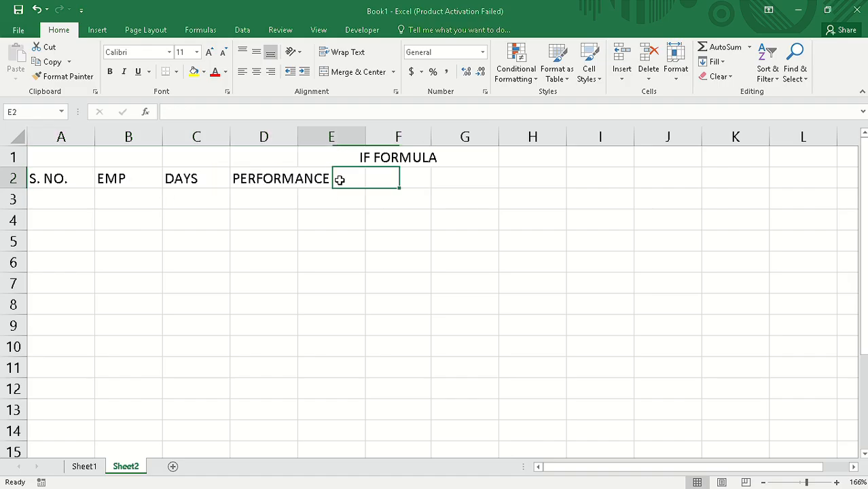
left_click(376, 179)
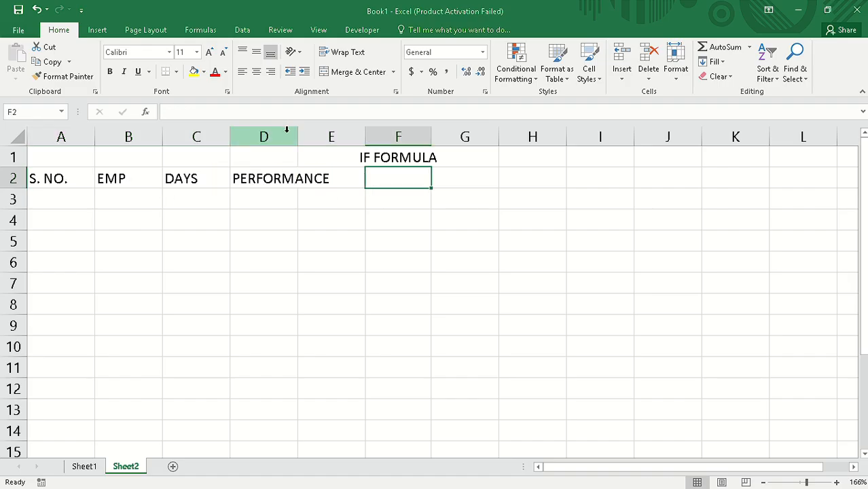
left_click_drag(297, 137, 362, 138)
- Add the header PROMOTION in cell E2 and widen column E to fit it
left_click(403, 177)
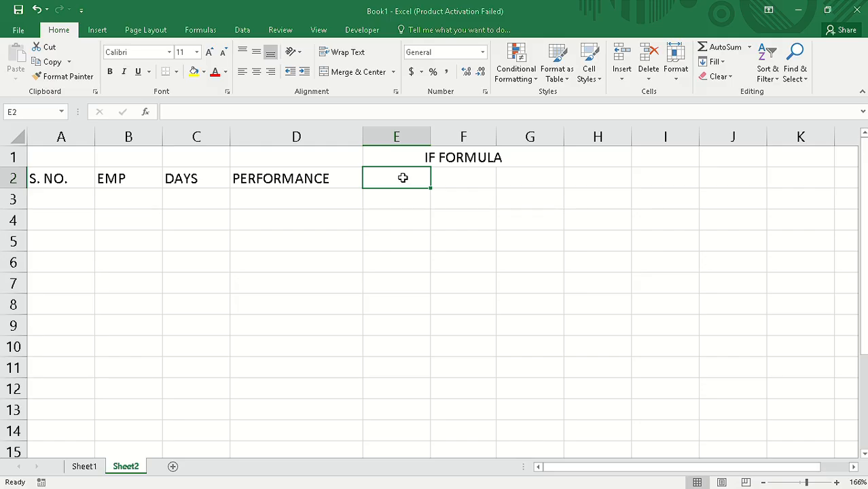
type("P")
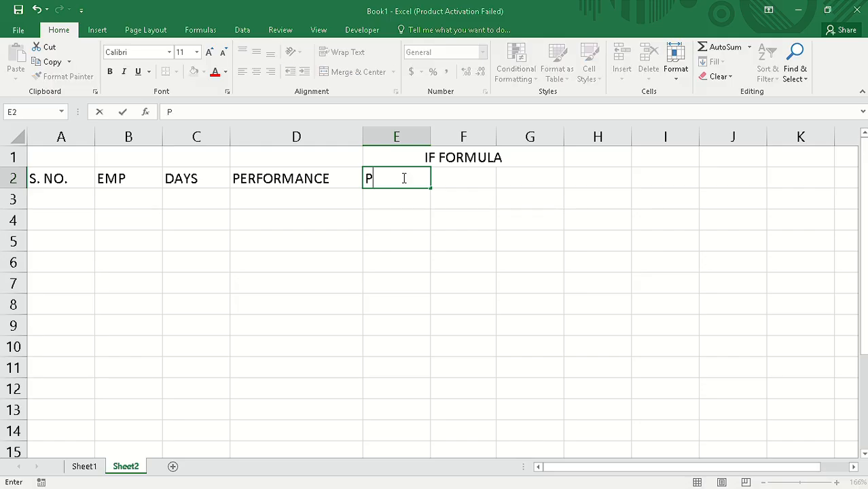
type("ROMOTION")
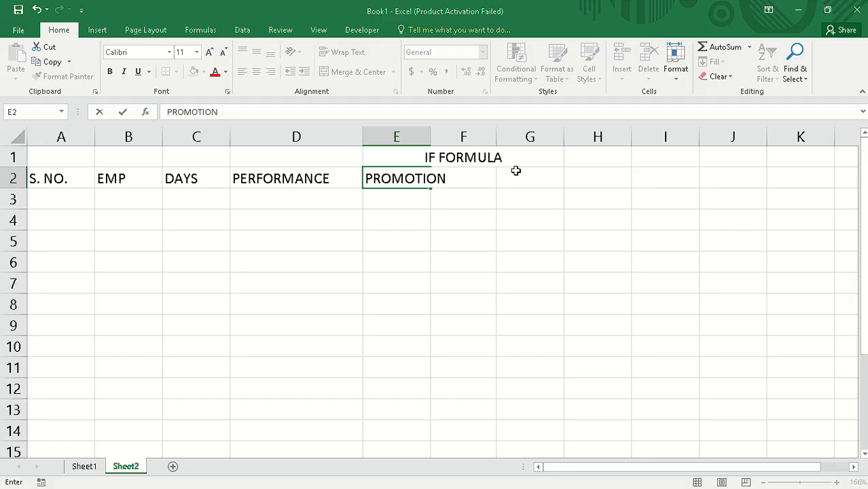
left_click(428, 137)
left_click_drag(430, 136, 462, 136)
left_click(439, 239)
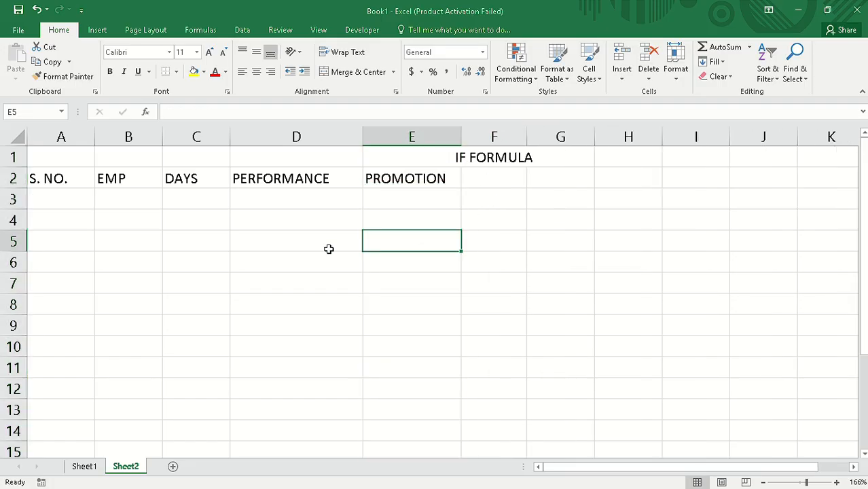
- Enter 1 in cell A3 and copy it down the S. NO. column to A9
left_click(62, 202)
double_click(81, 192)
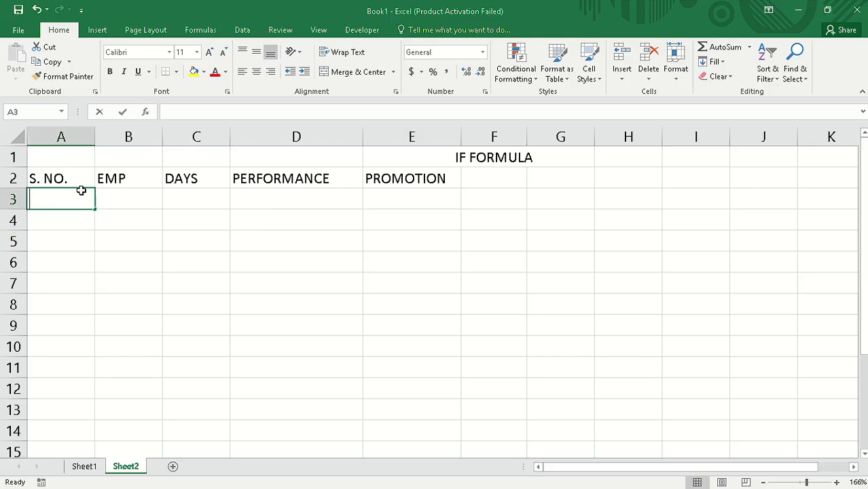
type("1")
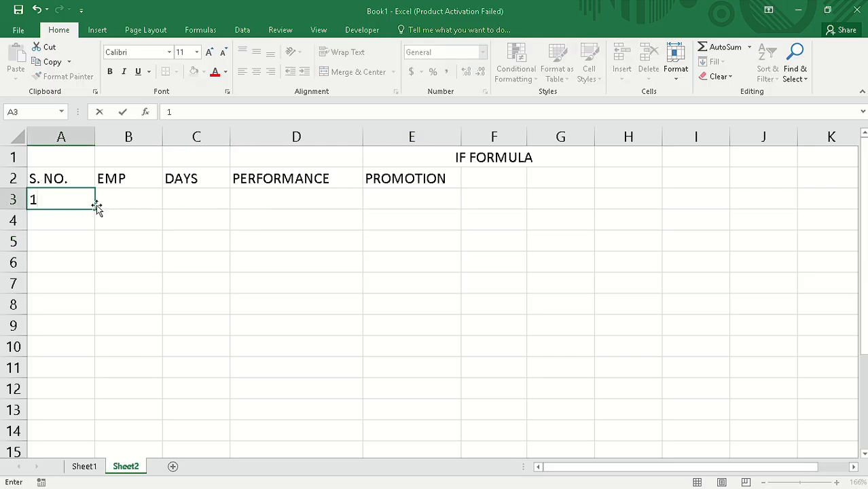
left_click(96, 207)
left_click_drag(97, 209, 77, 346)
left_click(106, 349)
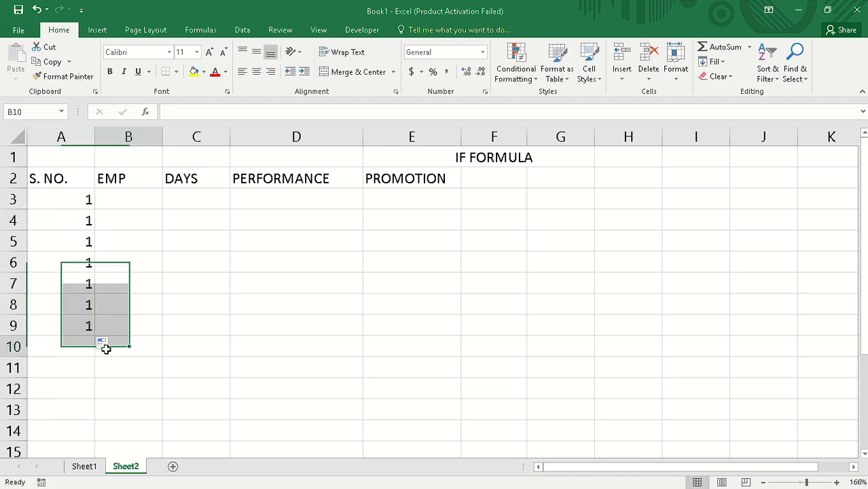
- Fill A3:A9 again from cell A3 as a series, numbering the rows 1 to 7
left_click(64, 200)
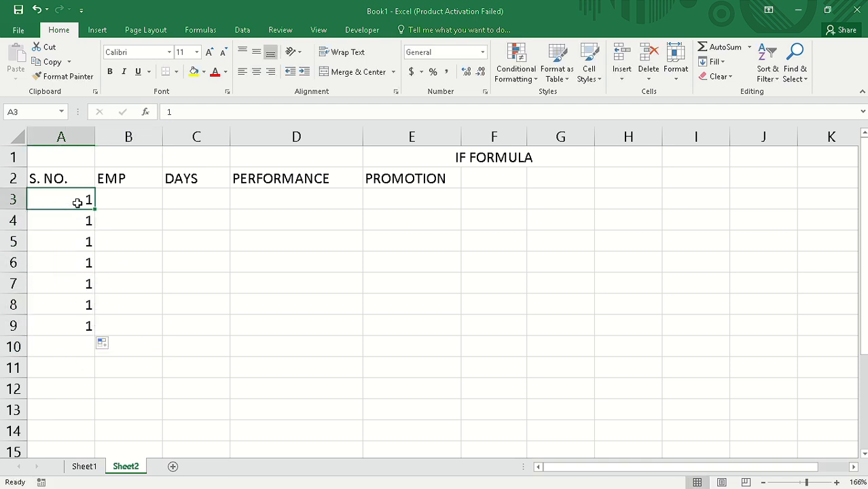
left_click_drag(94, 208, 83, 333)
left_click(102, 343)
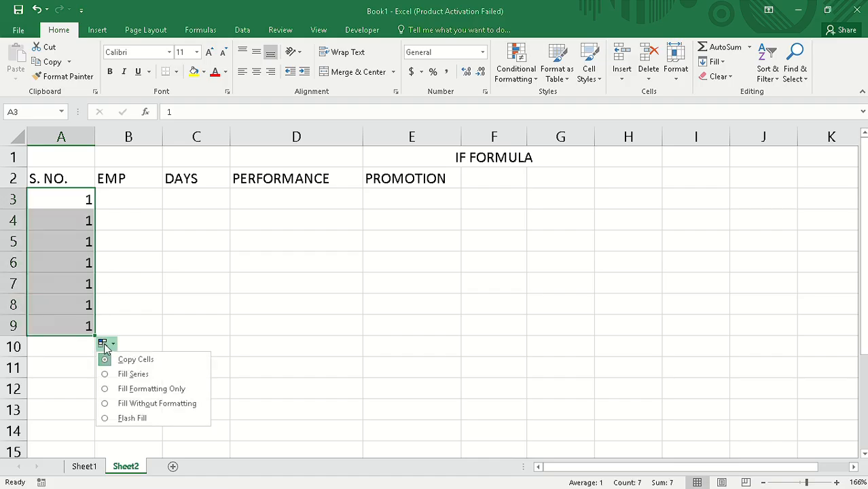
left_click(125, 376)
- Enter A in cell B3 and copy it down the EMP column to B9
left_click(126, 204)
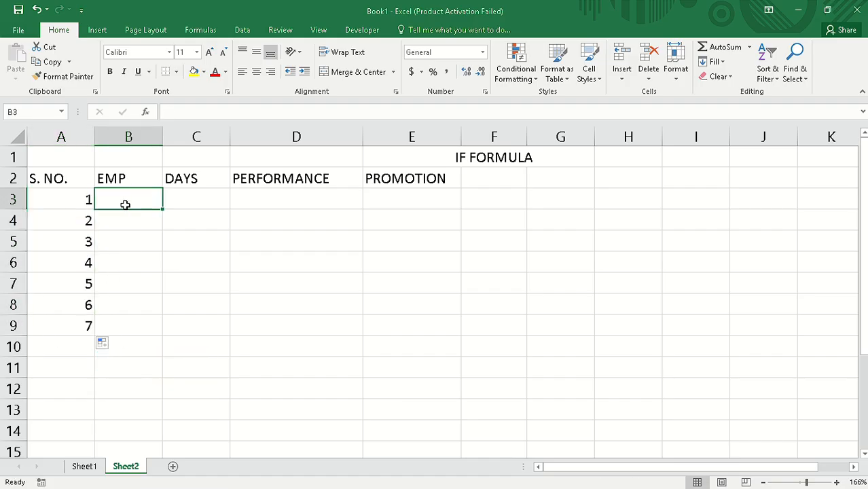
double_click(128, 208)
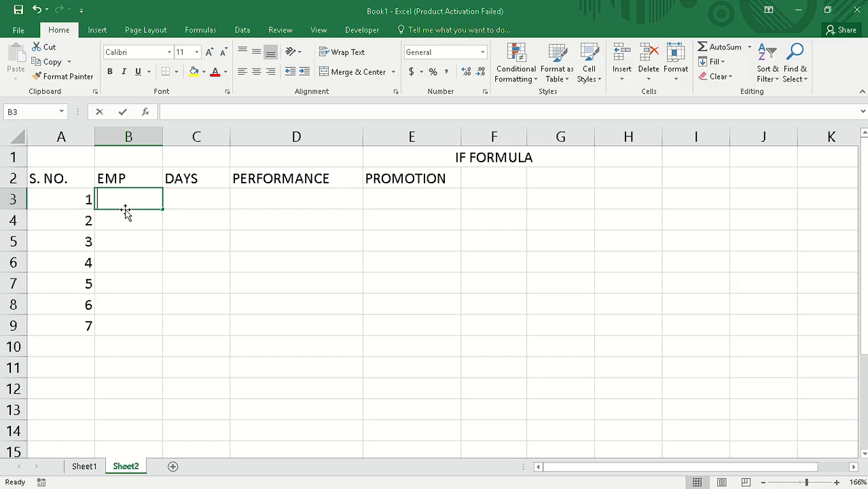
type("A")
key("ctrl+Return")
left_click_drag(163, 209, 163, 335)
- Try the fill options Fill Formatting Only, Fill Without Formatting and Flash Fill on the EMP range B3:B9
left_click(171, 344)
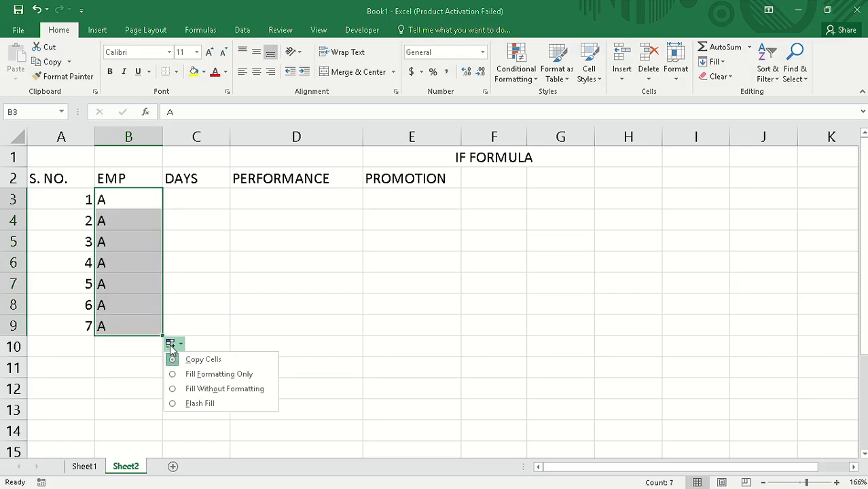
left_click(190, 375)
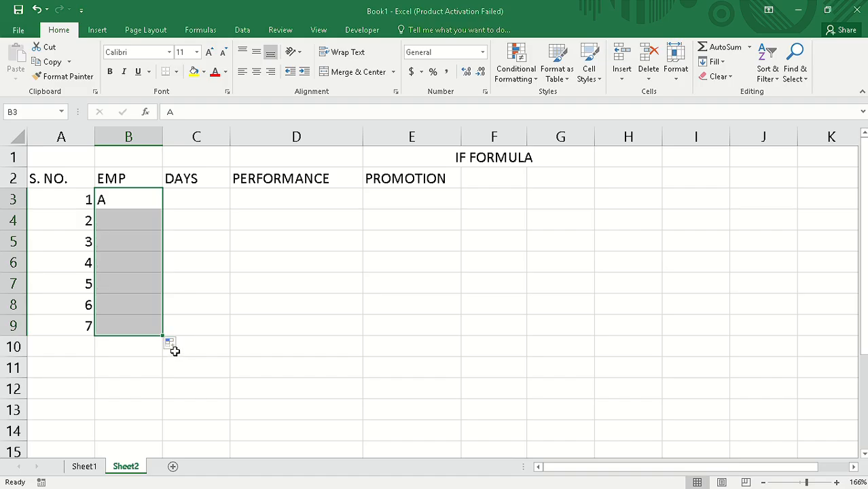
left_click(172, 346)
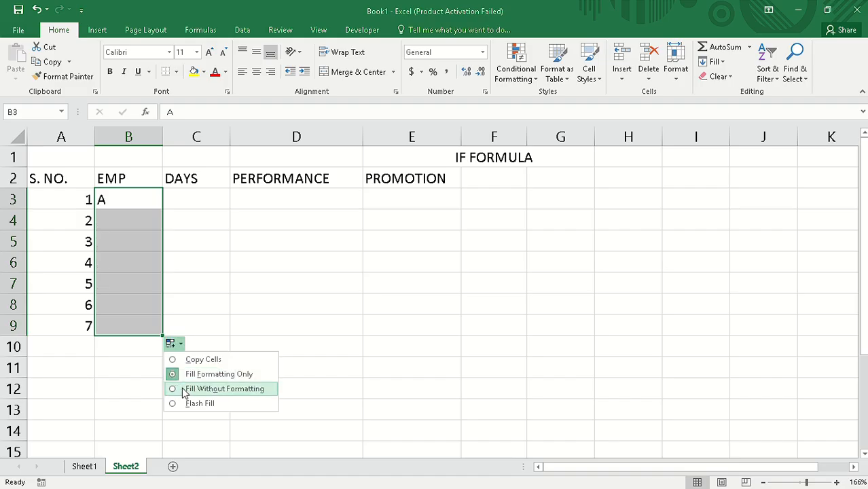
left_click(188, 388)
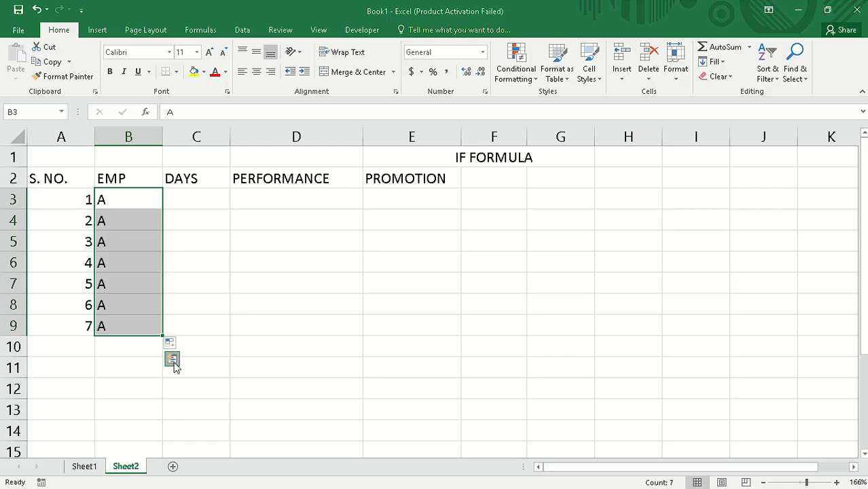
left_click(172, 360)
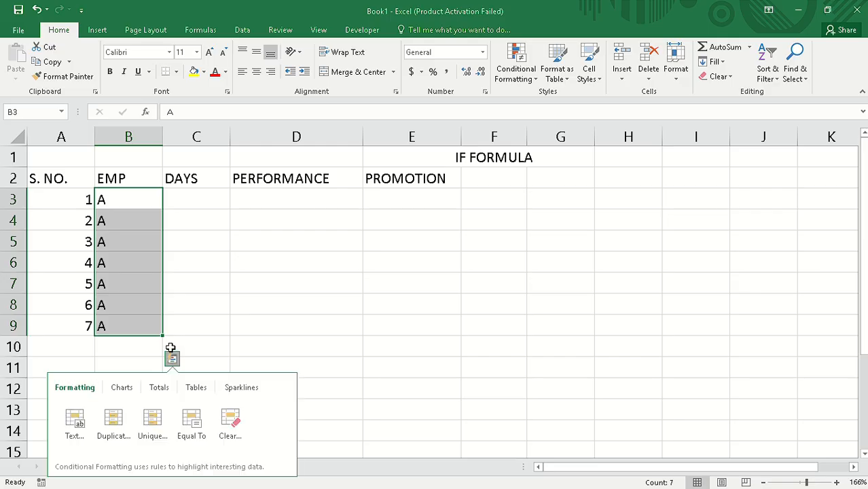
left_click(170, 348)
left_click(171, 343)
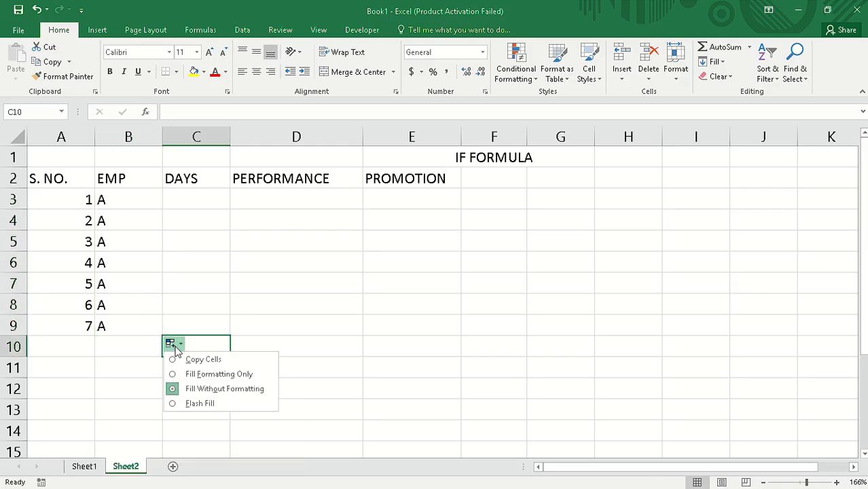
left_click(201, 377)
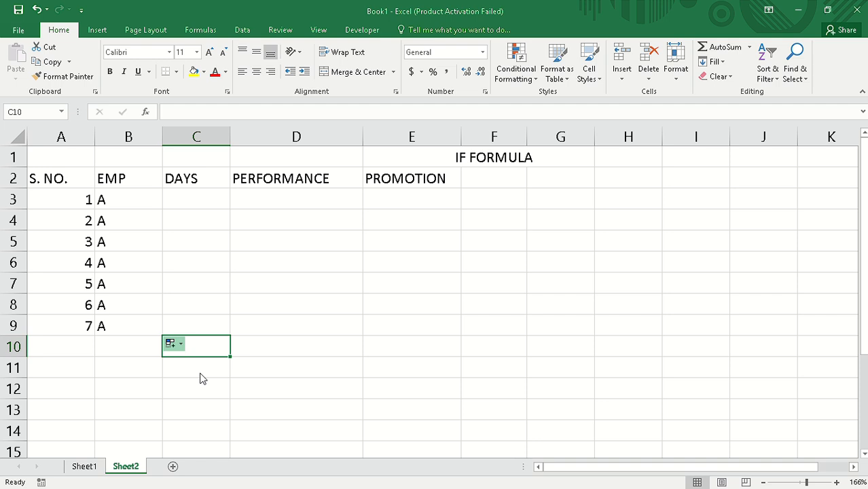
left_click(170, 346)
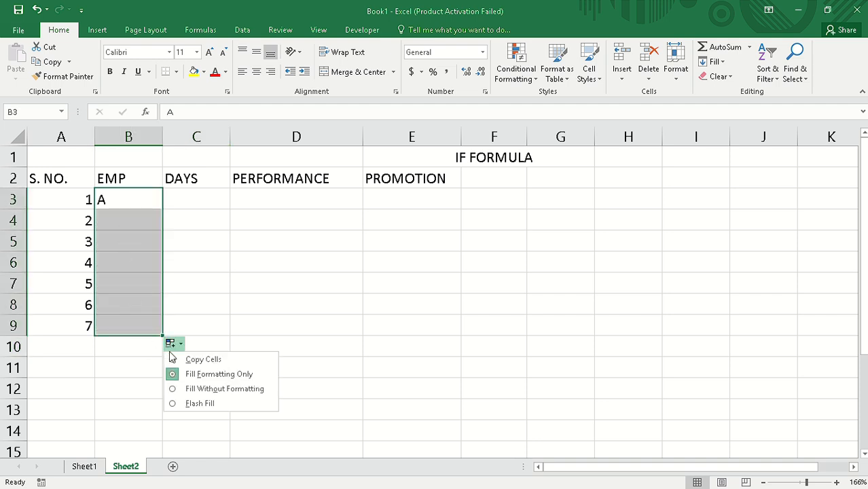
left_click(191, 414)
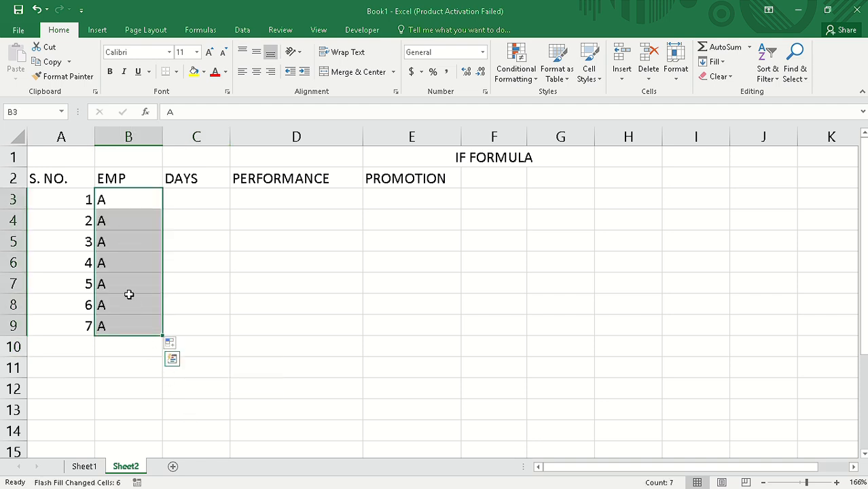
- Replace the employee entries in cells B4 and B5 with B and C
left_click(117, 220)
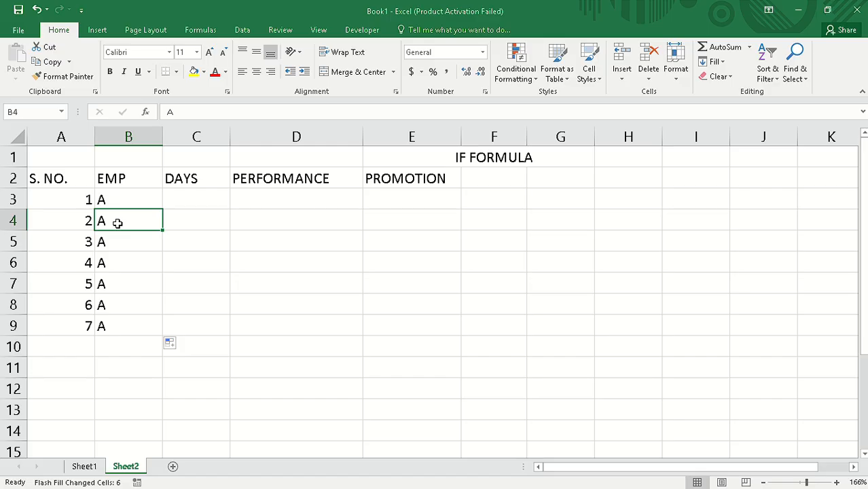
double_click(118, 222)
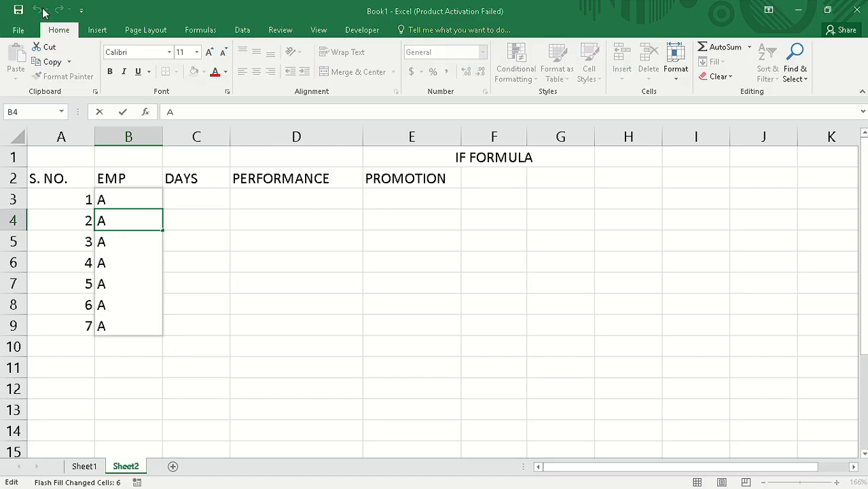
left_click(132, 319)
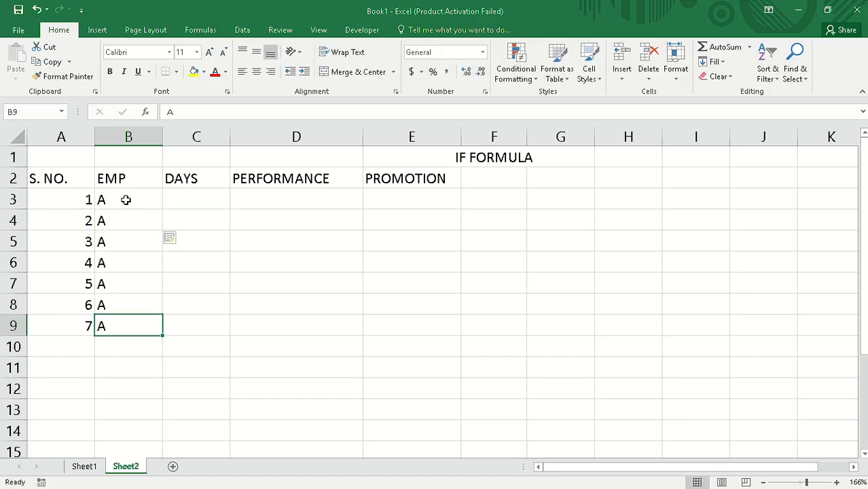
left_click(121, 225)
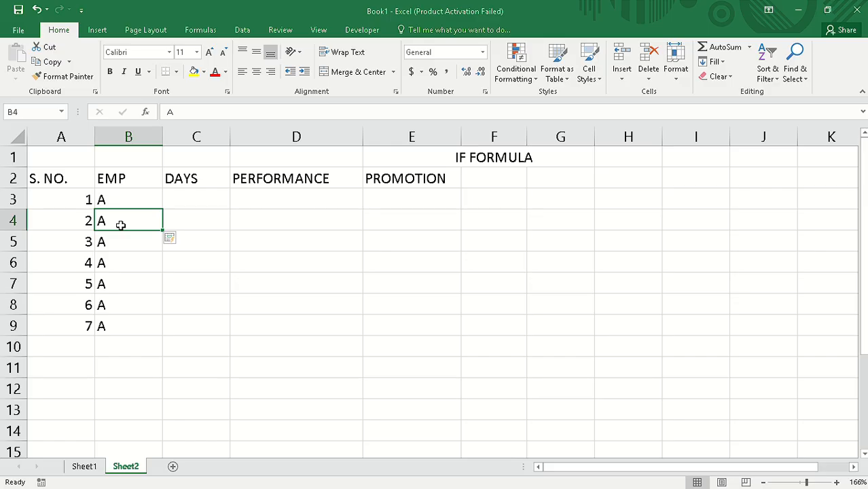
type("B")
left_click(116, 243)
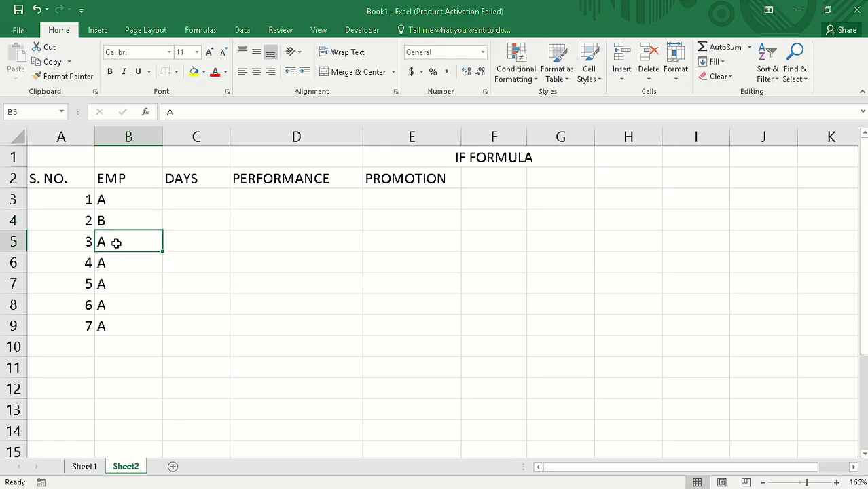
key("BackSpace")
type("C")
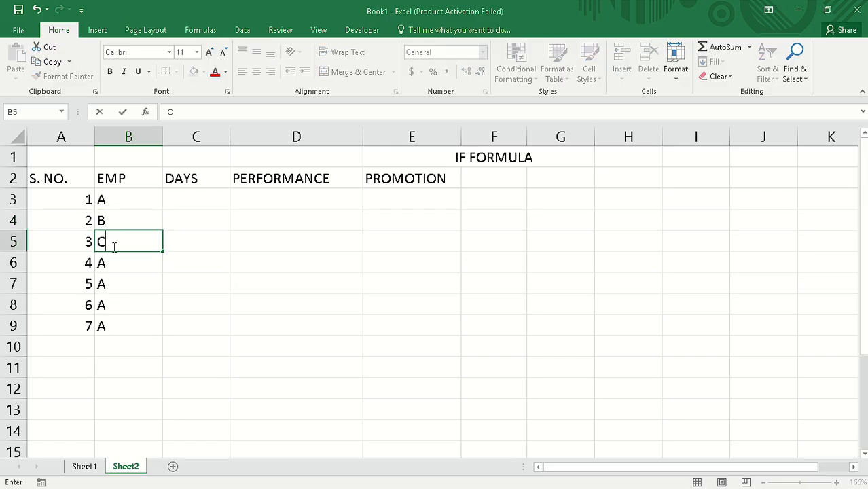
key("Return")
- Enter D, EMP, F and G in cells B6 to B9 of the EMP column
type("D")
key("Return")
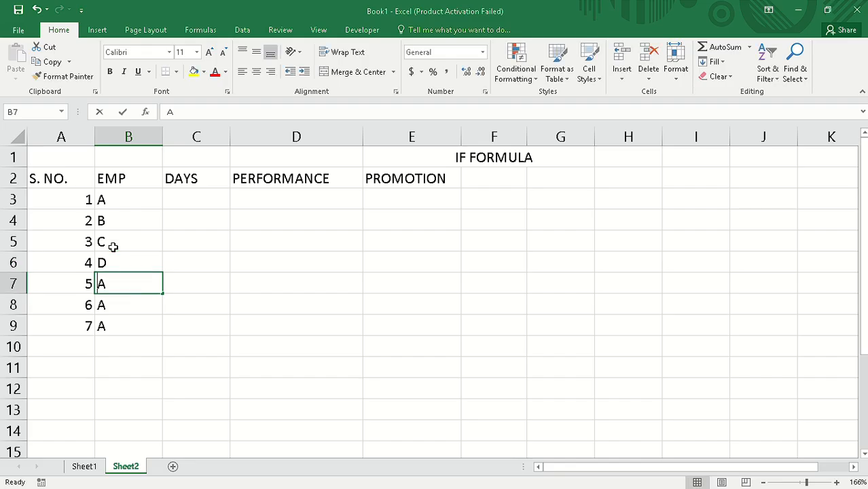
type("EMP")
key("Return")
type("F")
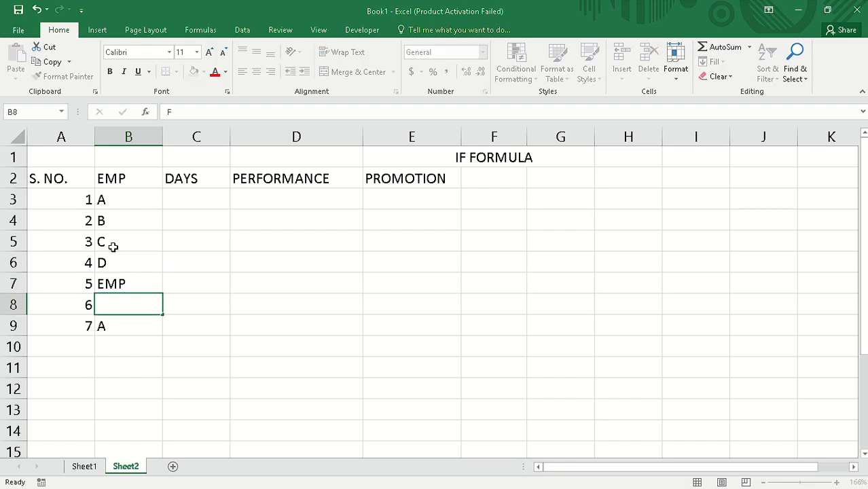
key("Return")
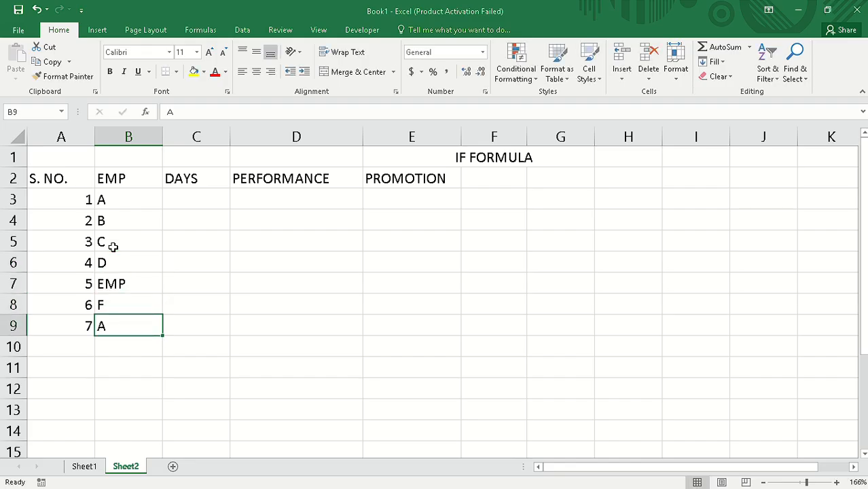
type("G")
key("Tab")
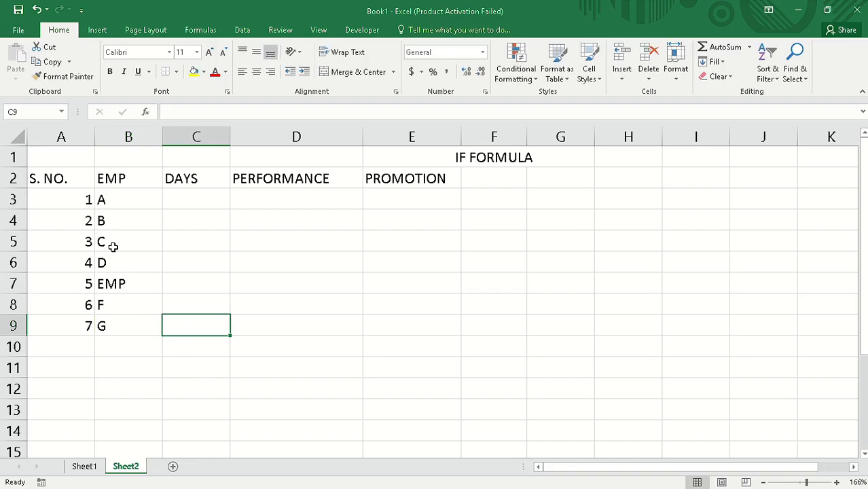
- Correct the employee entry in cell B7 to E
key("Up")
key("Left")
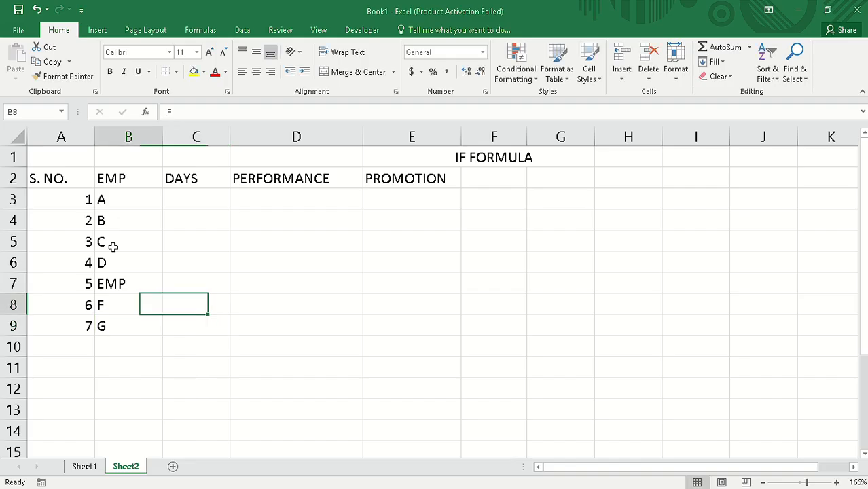
key("Up")
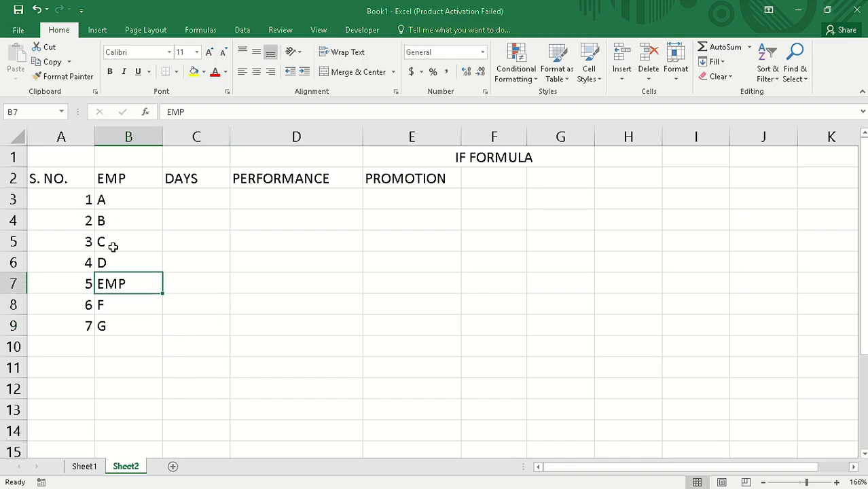
double_click(143, 283)
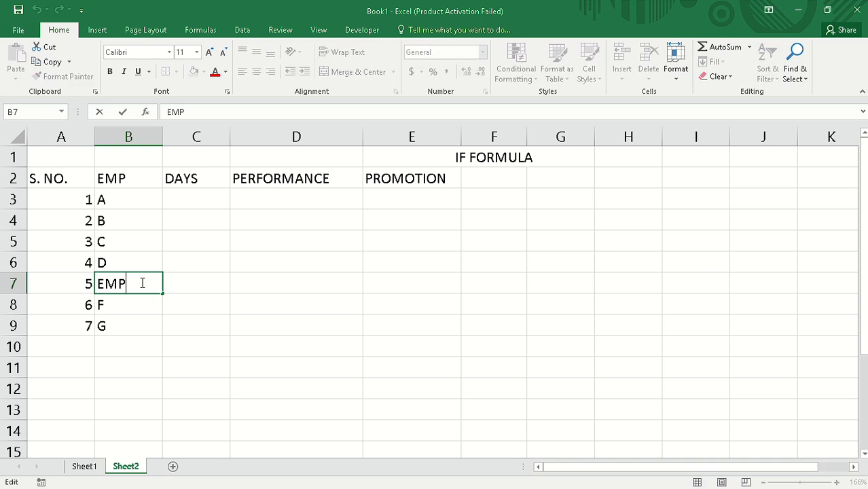
key("BackSpace")
key("BackSpace")
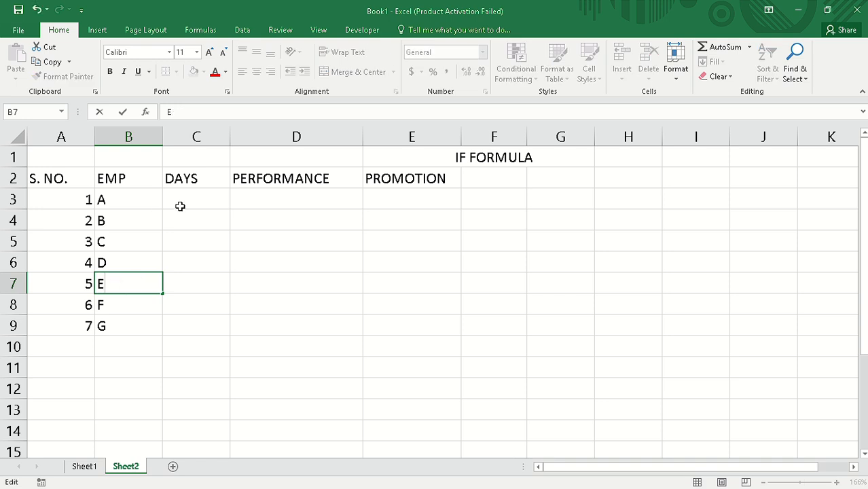
- Enter 165, 200, 155 and 190 in cells C3 to C6 of the DAYS column
left_click(187, 199)
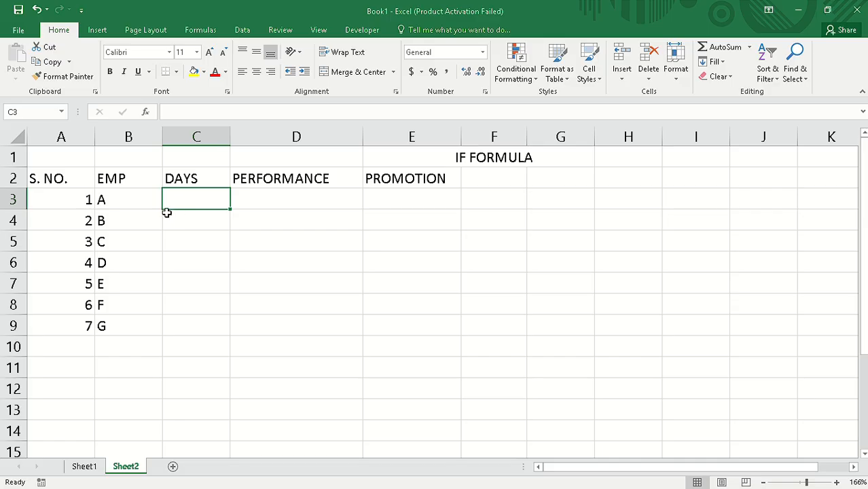
type("165")
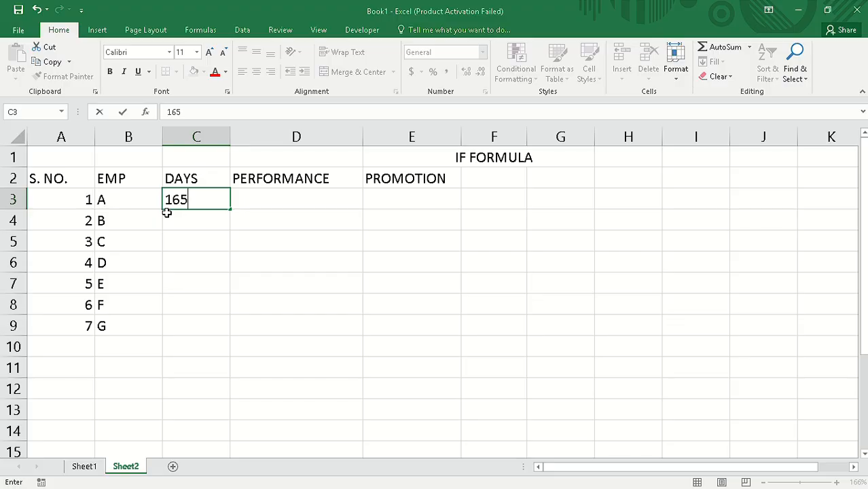
key("Return")
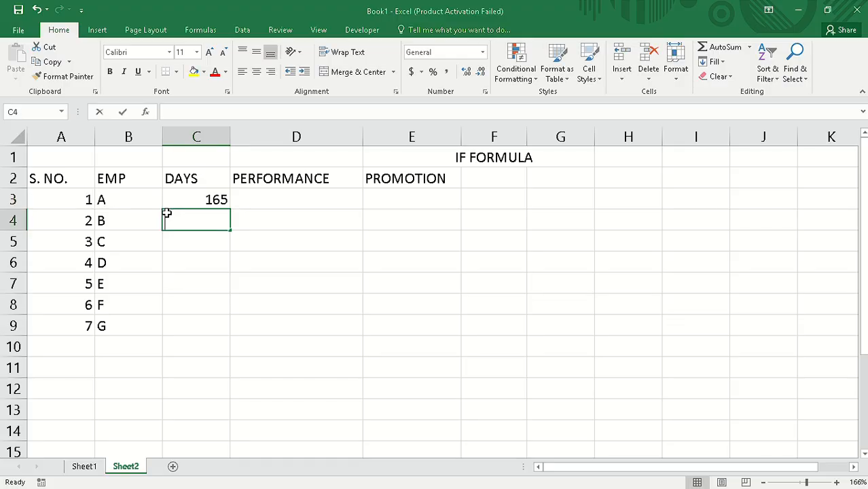
type("200")
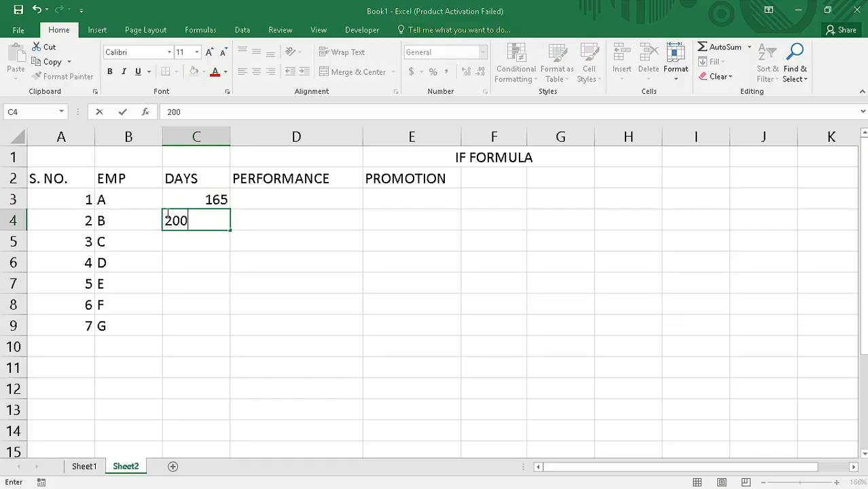
key("Return")
type("155")
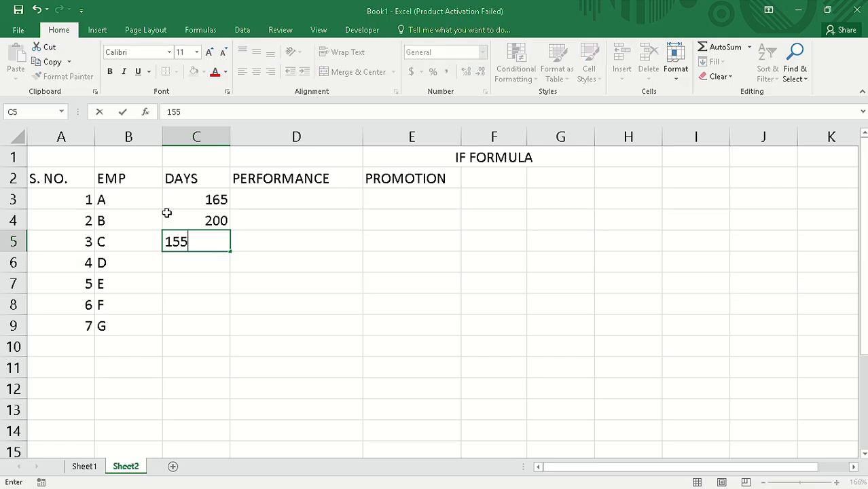
key("Return")
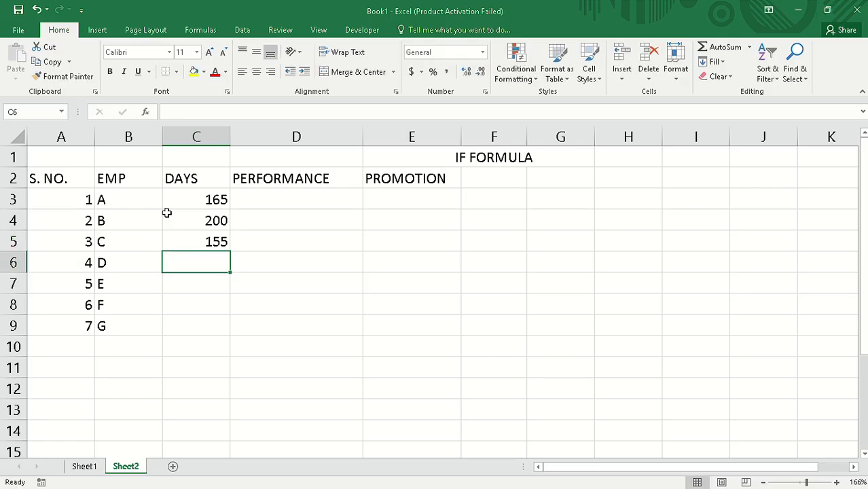
type("19")
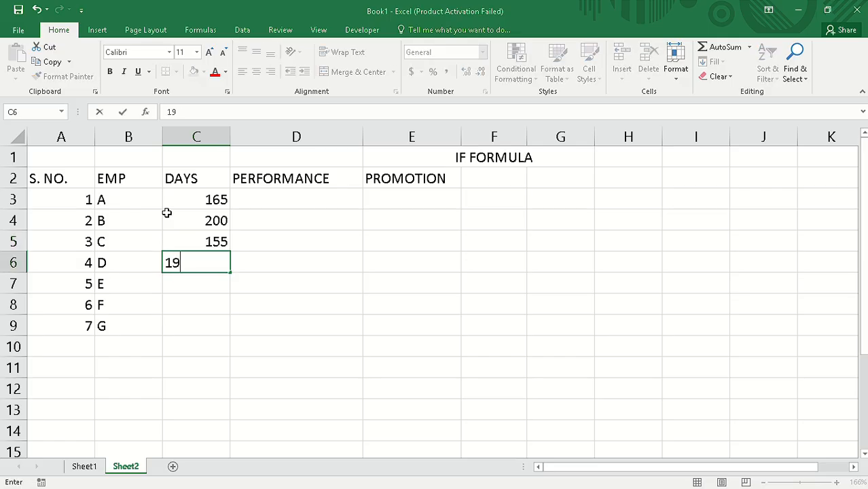
type("0")
key("Return")
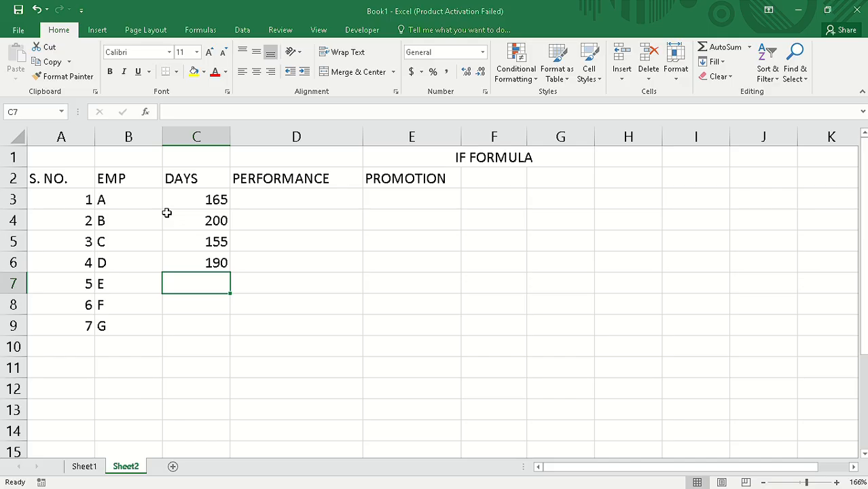
- Enter 145, 134 and 166 in cells C7 to C9 of the DAYS column
type("14")
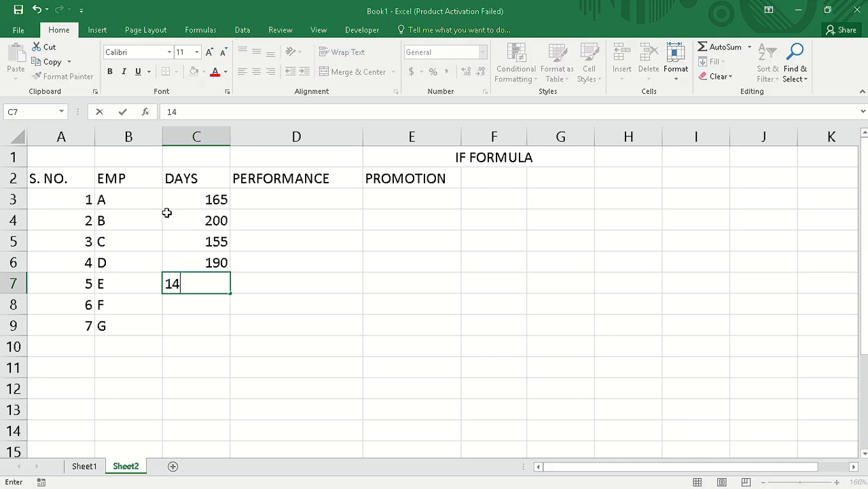
type("5")
key("Return")
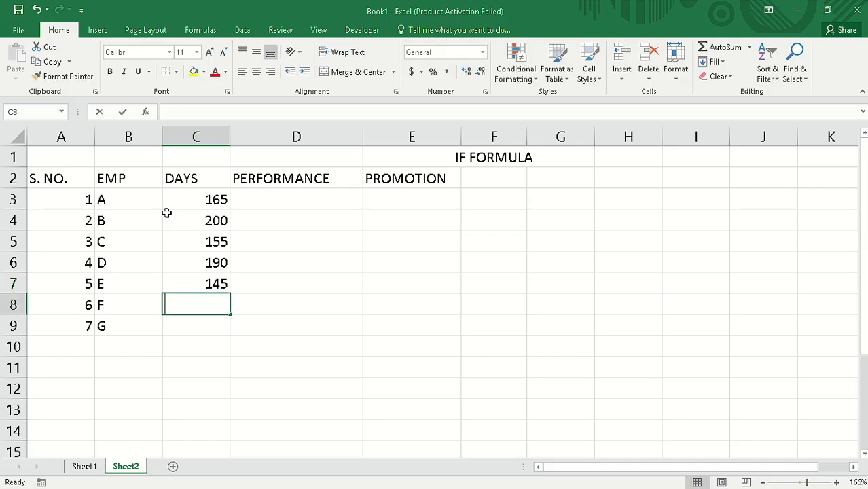
type("134")
key("Return")
type("166")
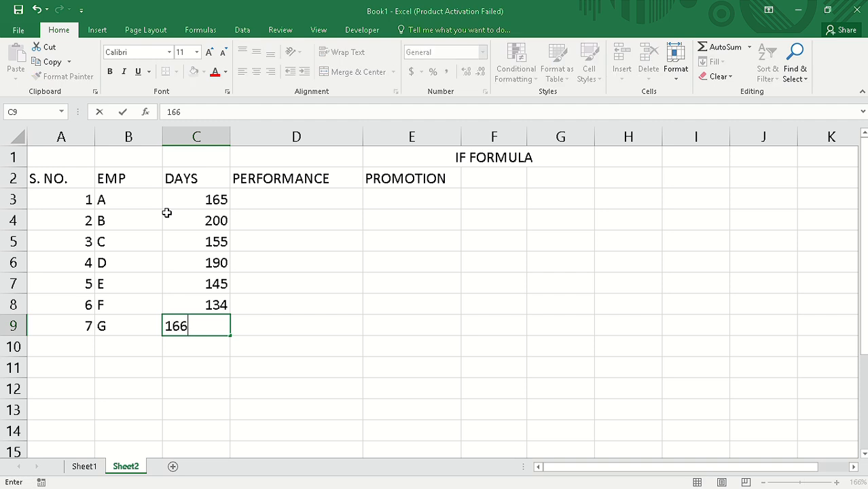
left_click(299, 198)
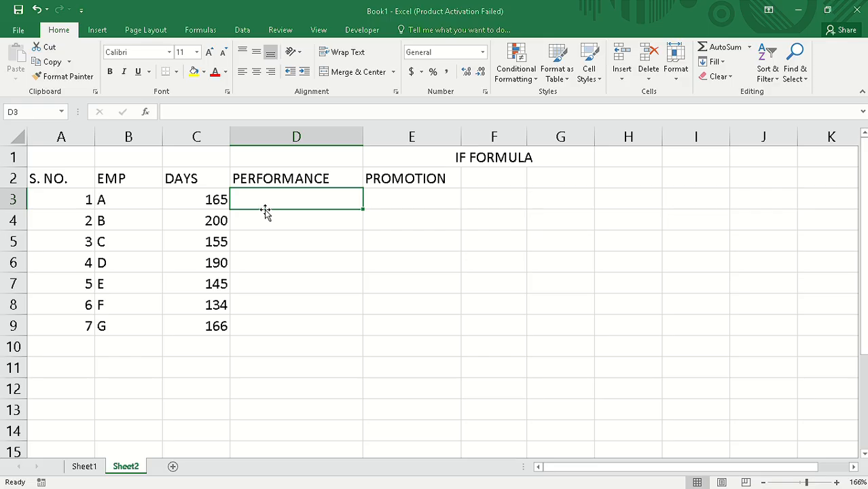
- Extend the PERFORMANCE heading in cell D2 to read PERFORMANCE /10
double_click(344, 177)
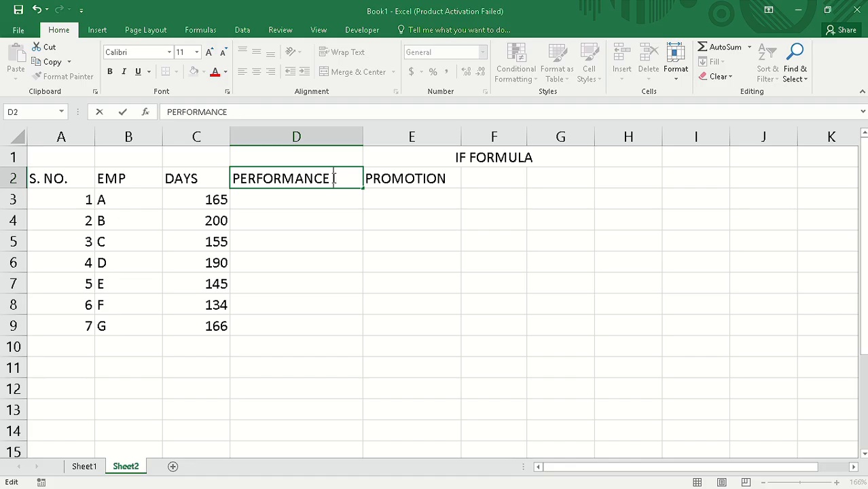
type("/10")
key("Return")
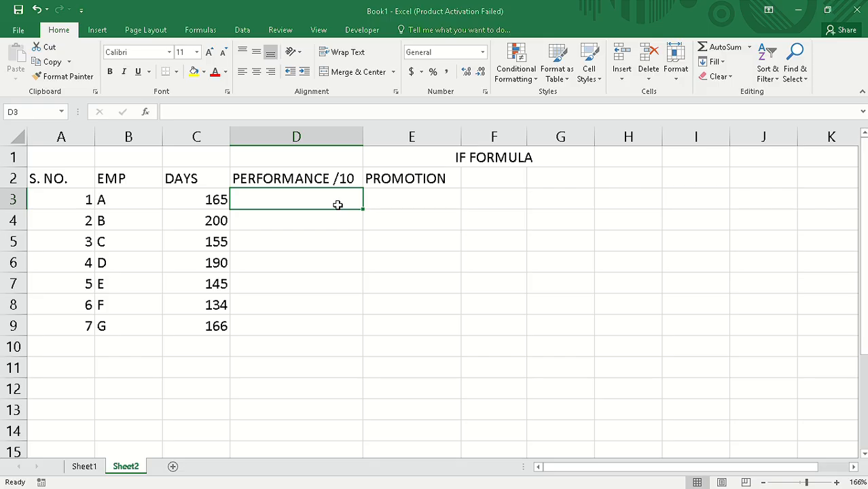
- Enter the performance scores 4, 6, 2 and 9 in cells D3 to D6
double_click(337, 204)
type("4")
key("Return")
type("6")
key("Return")
type("2")
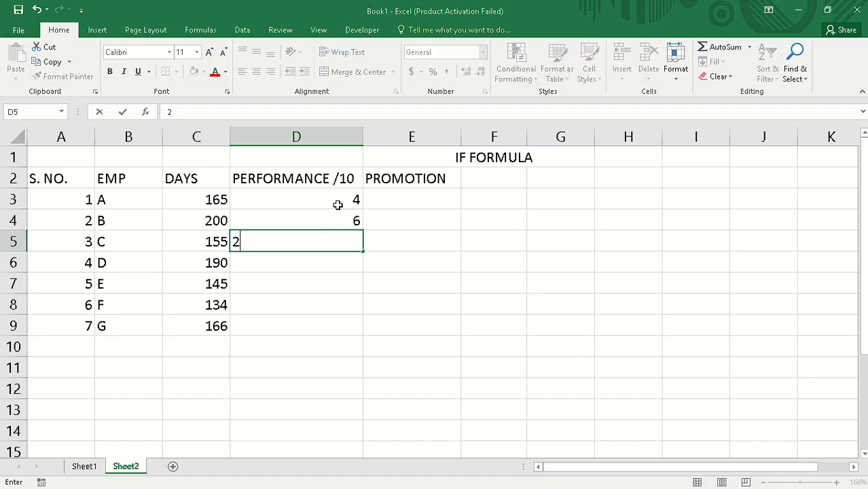
key("Return")
type("9")
key("Return")
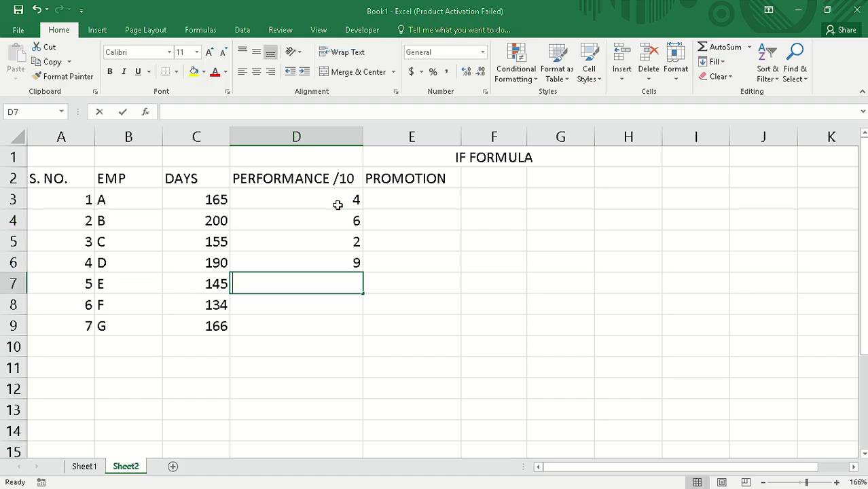
- Enter the performance scores 6, 4 and 7 in cells D7 to D9 and select the first PROMOTION cell
type("6")
key("Return")
type("4")
key("Return")
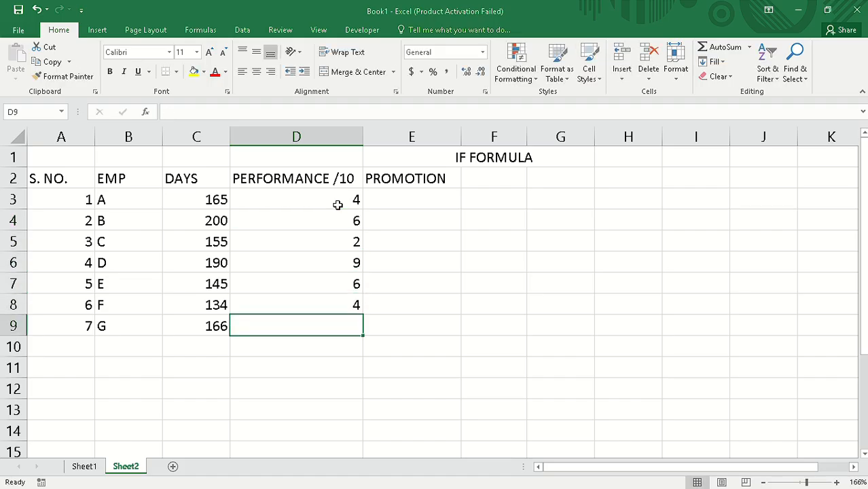
type("7")
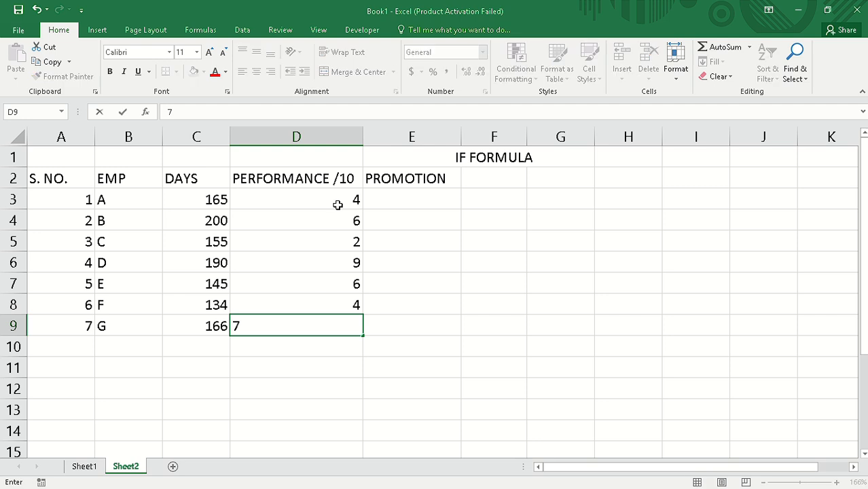
left_click(425, 219)
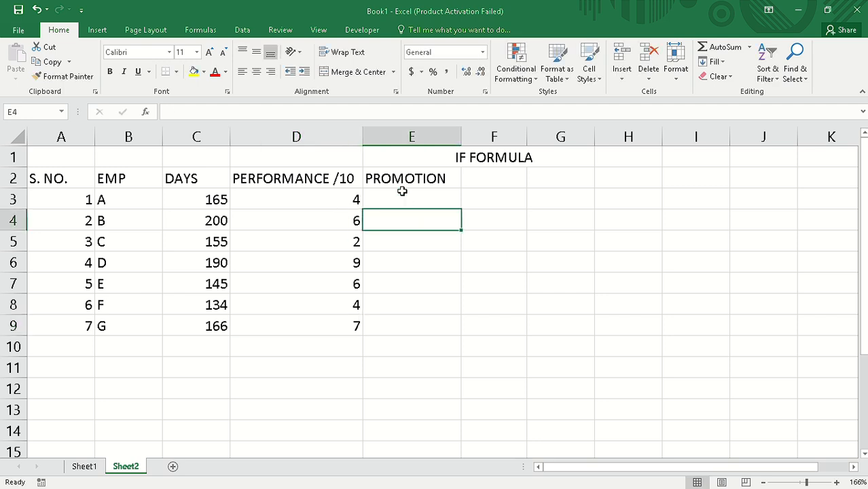
left_click(402, 193)
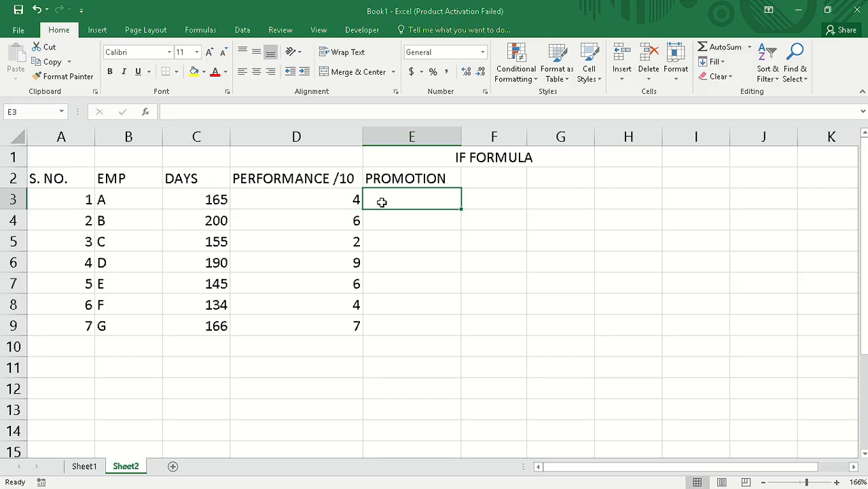
- Switch to Sheet1 and enter the label COMPULSARY in cell F9 below the marks table
left_click(92, 467)
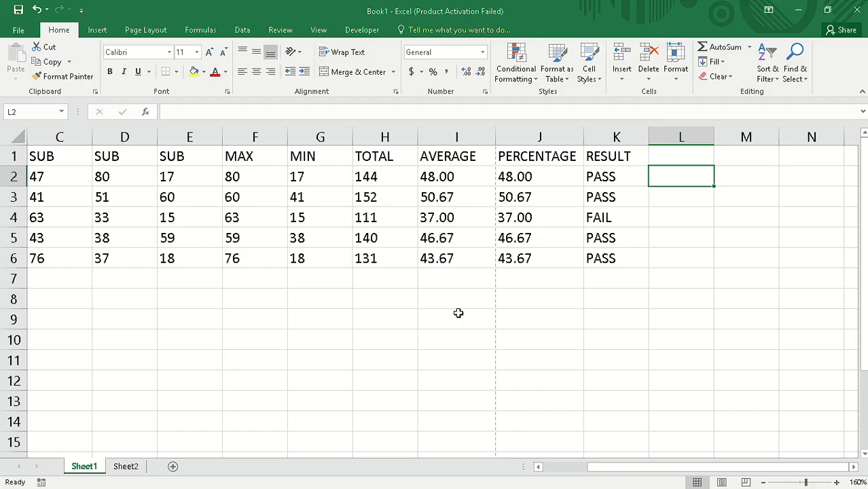
left_click(232, 317)
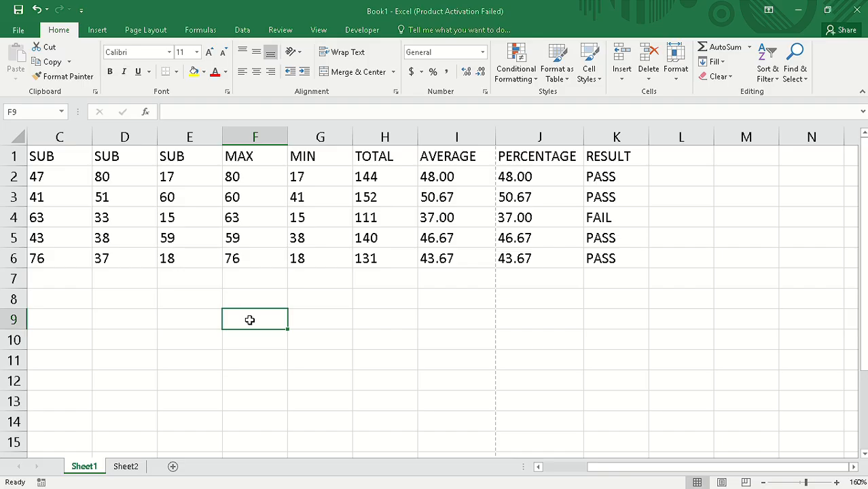
type("COMPU")
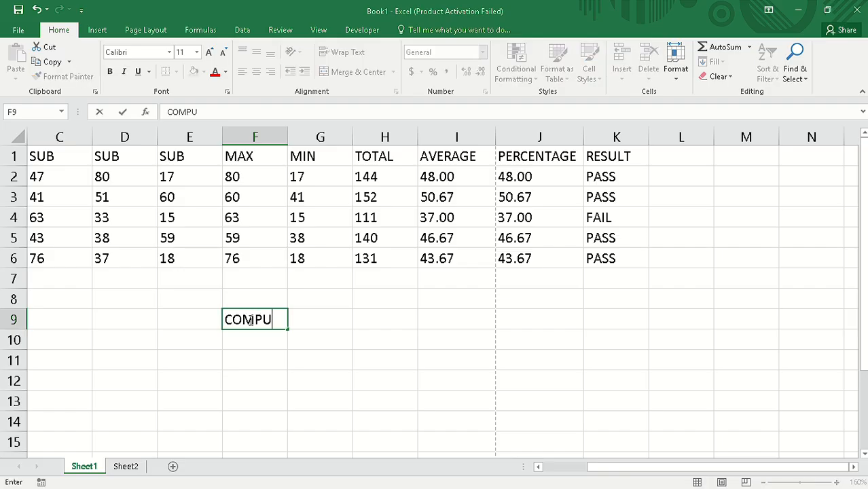
type("LSARY")
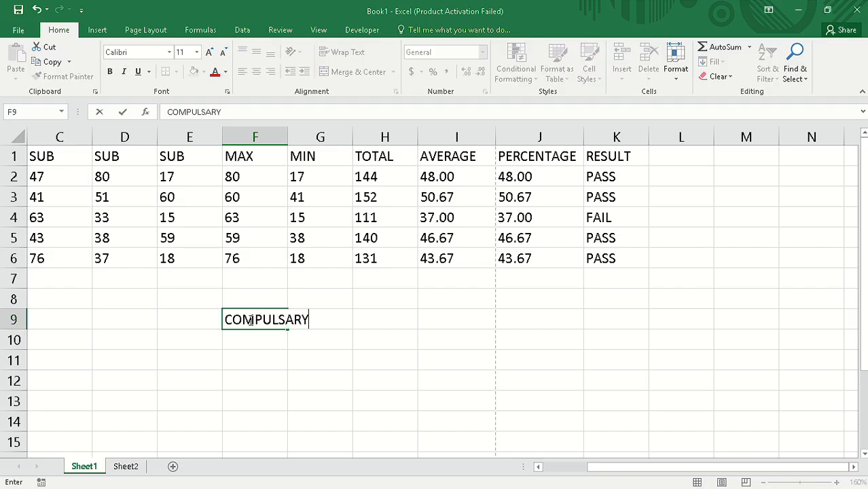
key("Return")
- Enter the label OPTIONAL in cell F13, four rows below the COMPULSARY label
key("Return")
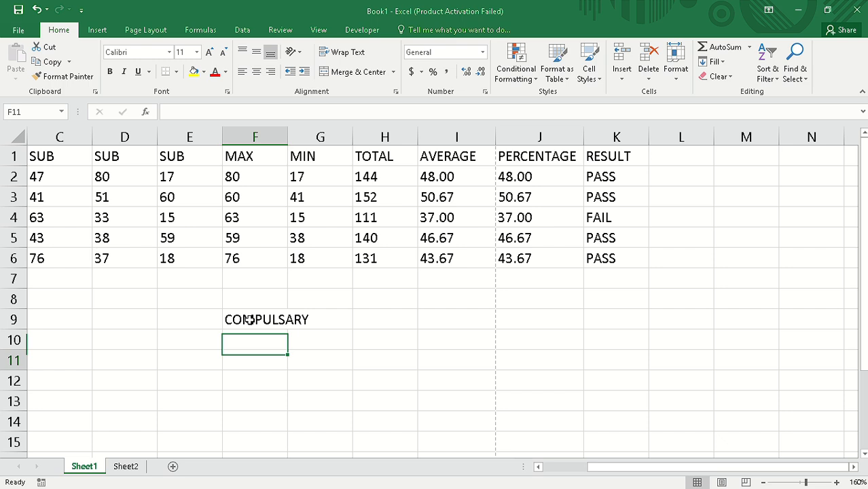
key("Return")
key("Return")
type("OPY")
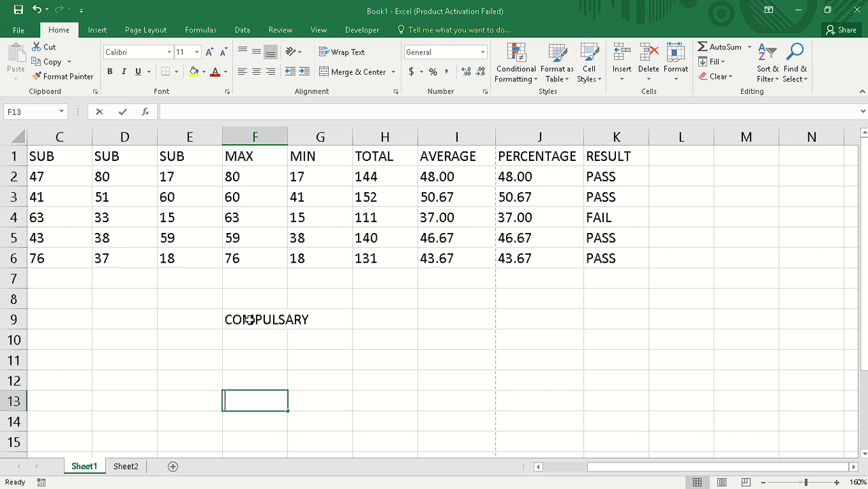
key("BackSpace")
type("TIONAL")
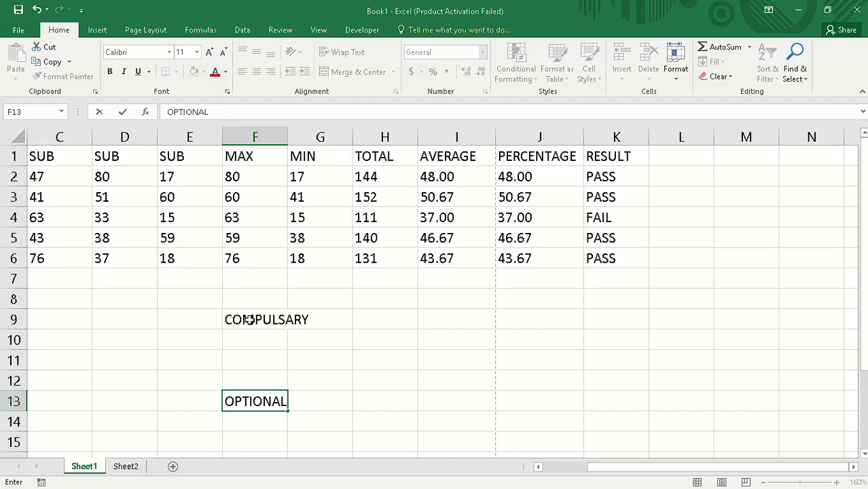
key("Tab")
key("Up")
key("Up")
key("Up")
key("Up")
key("Up")
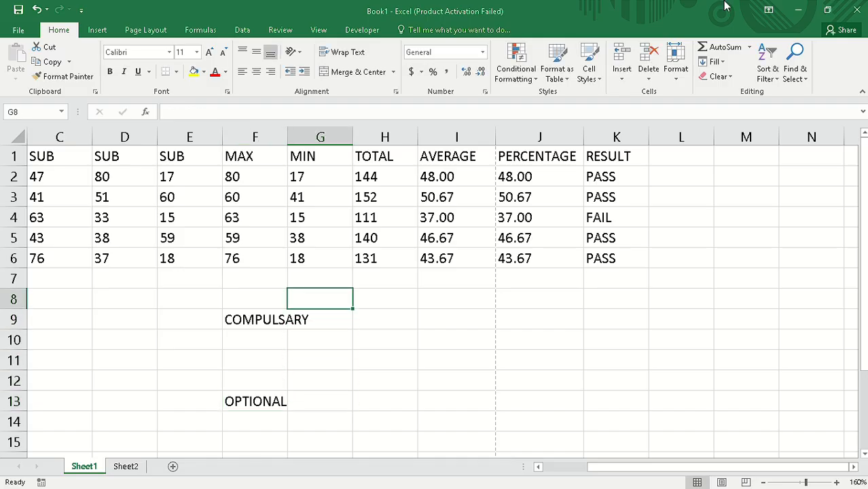
left_click(270, 333)
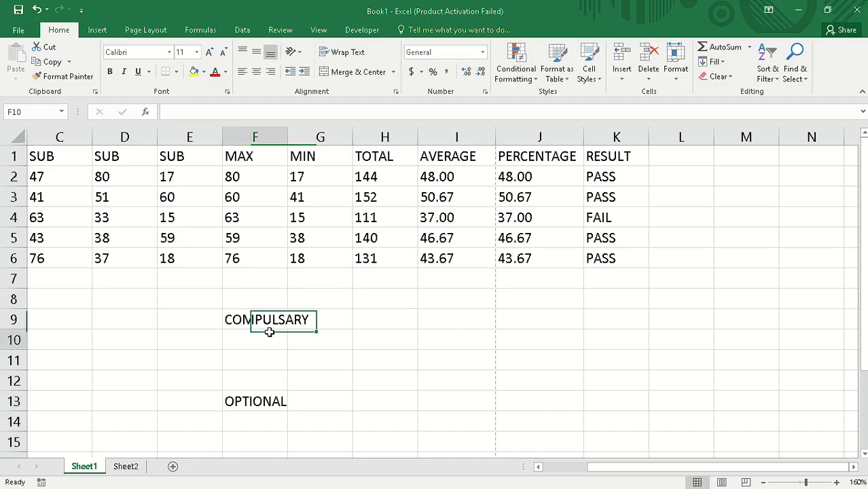
left_click(311, 319)
left_click(267, 320)
left_click(334, 323)
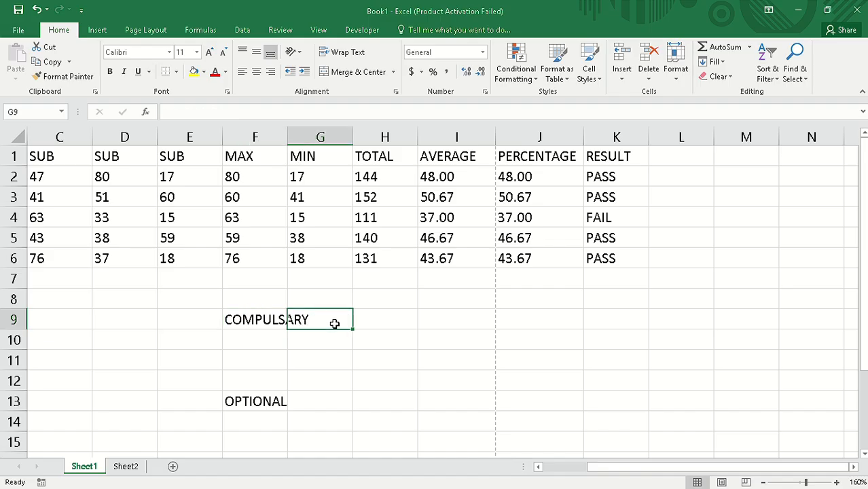
- Enter the label ADMISSION in cell I9, in the same row as COMPULSARY
left_click(450, 318)
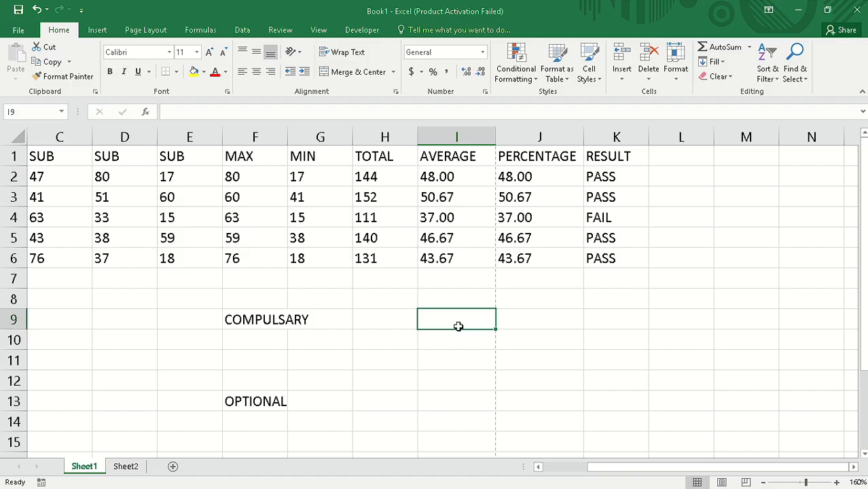
type("ADMISSION")
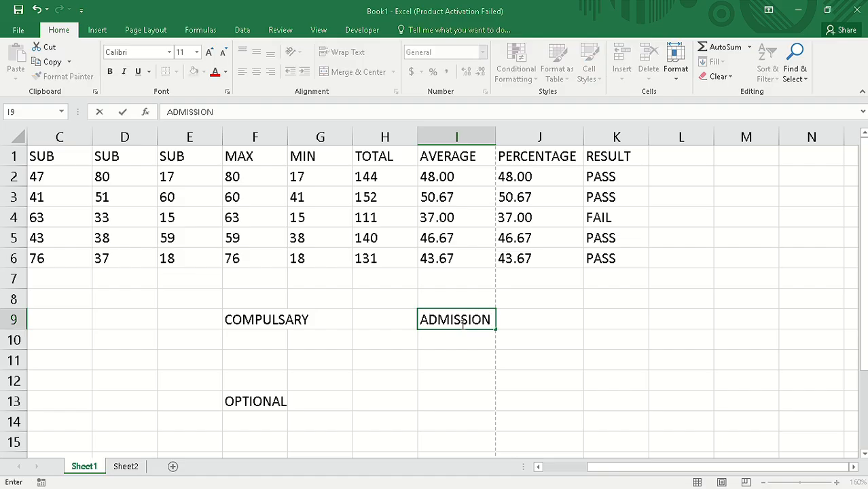
left_click(510, 326)
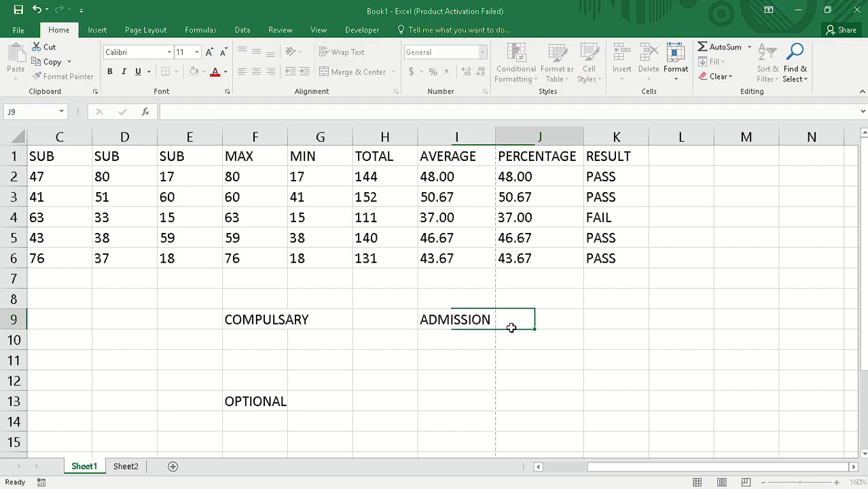
- Enter the text TC/RESULT/ADDHAR in cell J9, beside the ADMISSION label
left_click(487, 341)
left_click(519, 328)
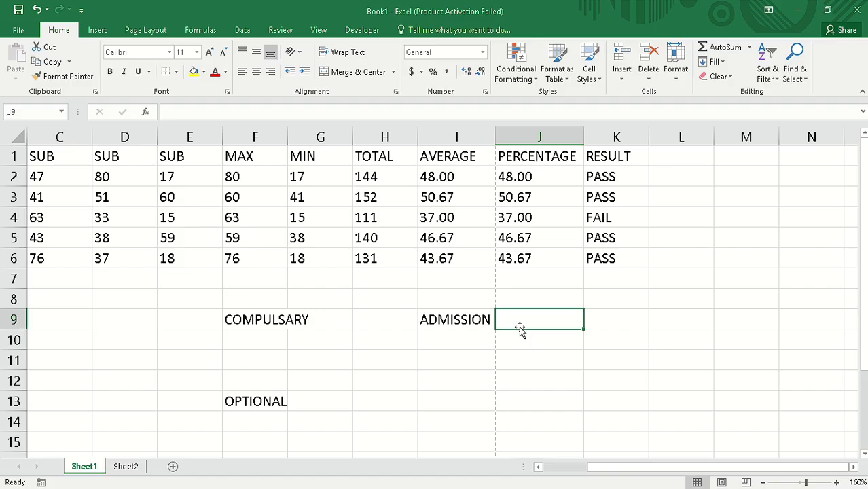
type("T")
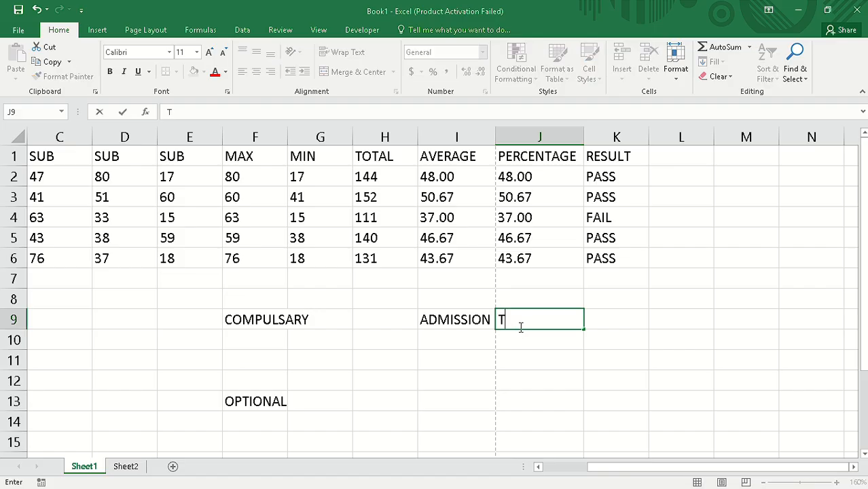
type("C/RESULT")
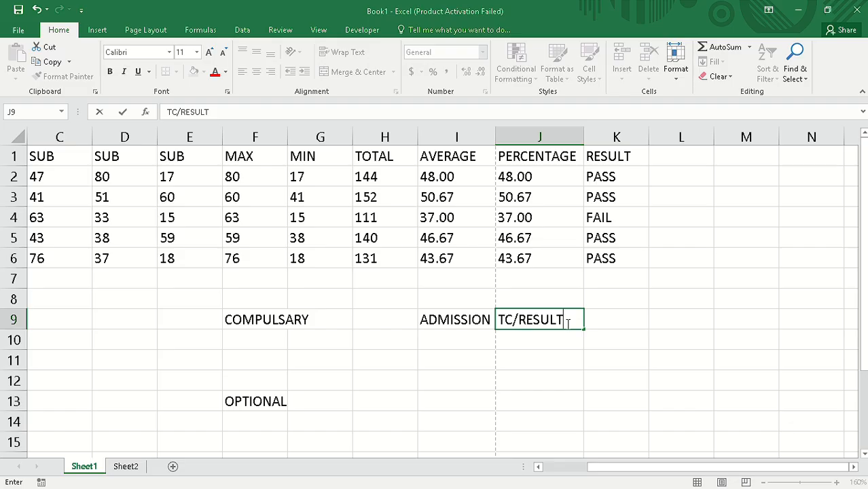
type("/ADDHAR")
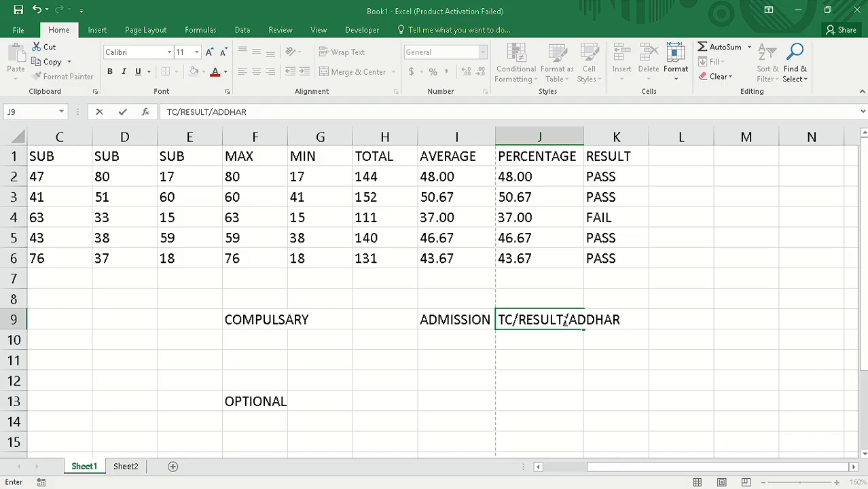
left_click(637, 320)
key("Return")
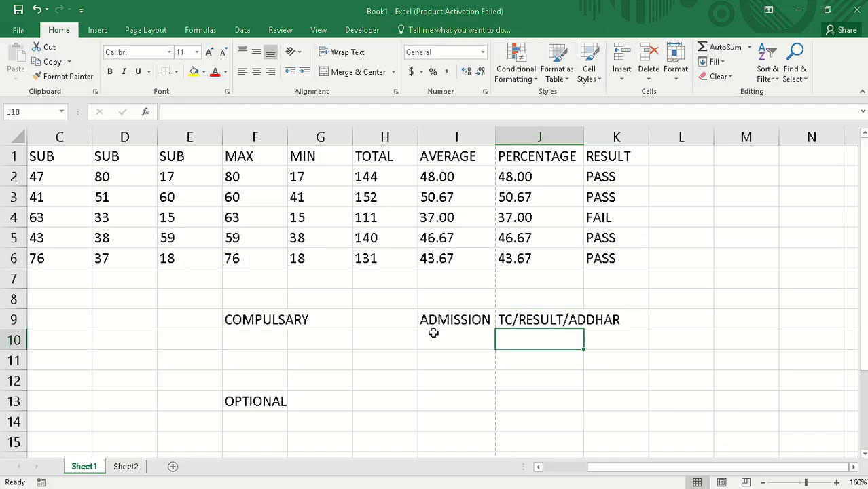
- Enter AND in cell E9 beside COMPULSARY and OR in cell E13 beside OPTIONAL
left_click(214, 320)
type("AN")
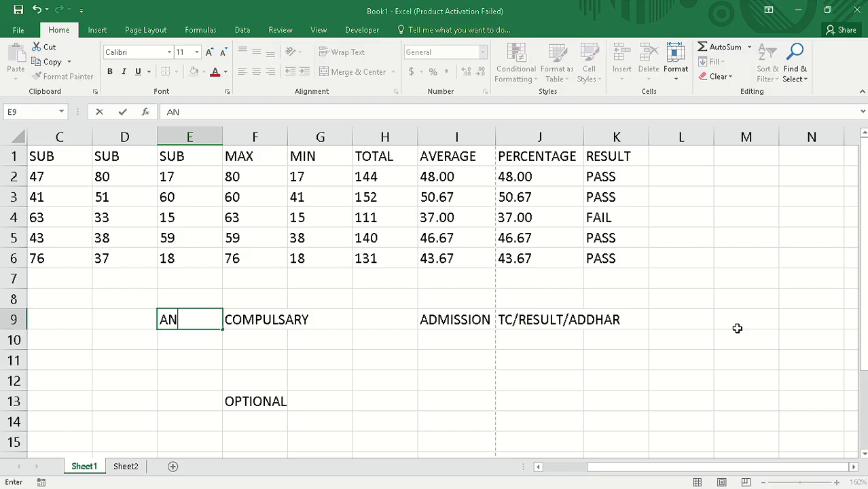
type("D")
left_click(199, 400)
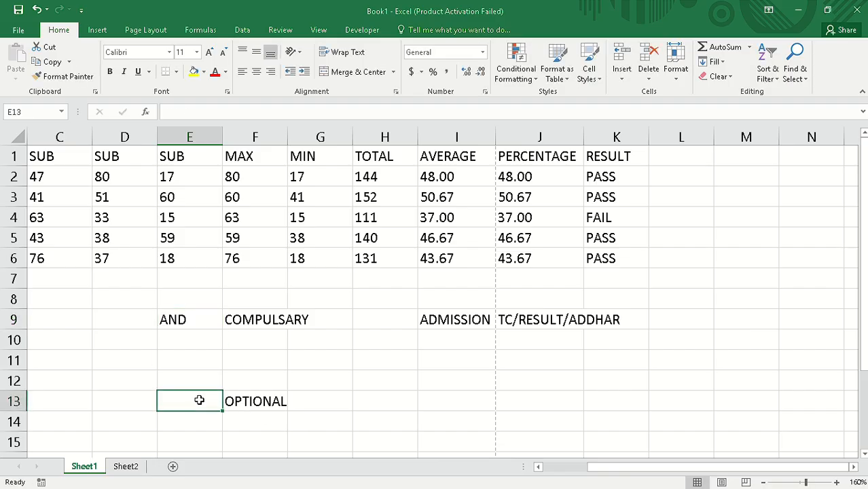
type("OR")
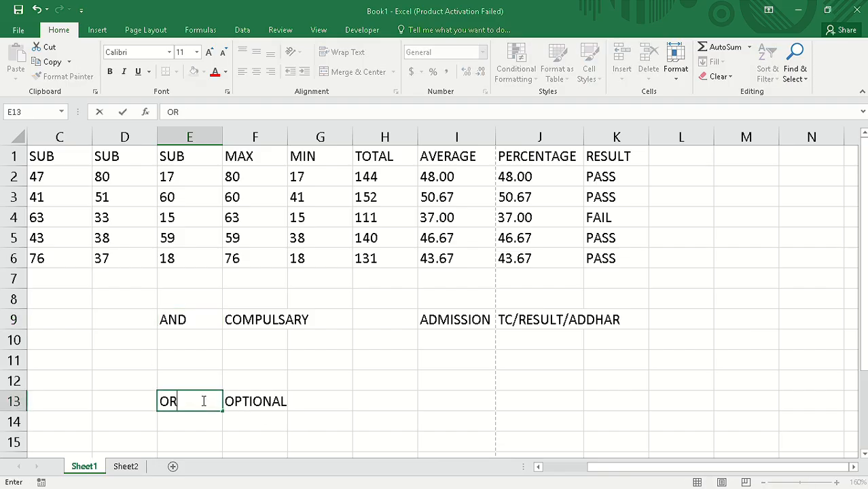
- Enter PAPER in cell I13 and the example Q1&Q2 OR Q3&Q4 in the adjacent cell J13
left_click(443, 403)
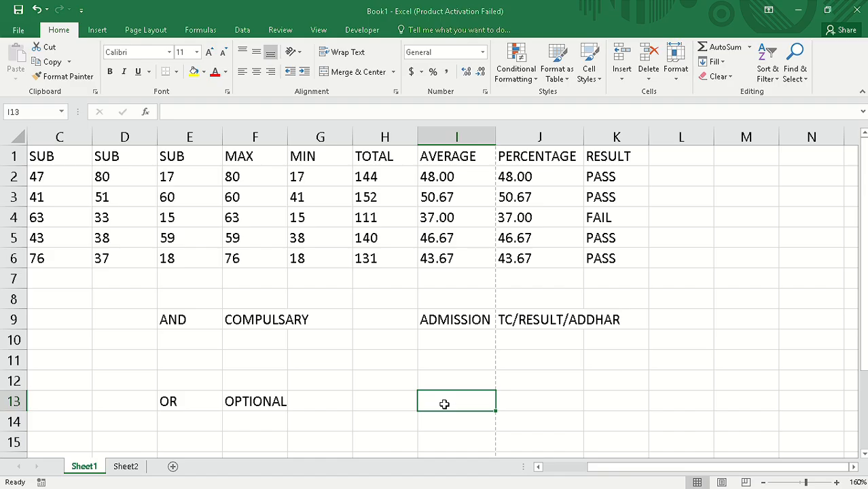
type("PAPER")
left_click(531, 407)
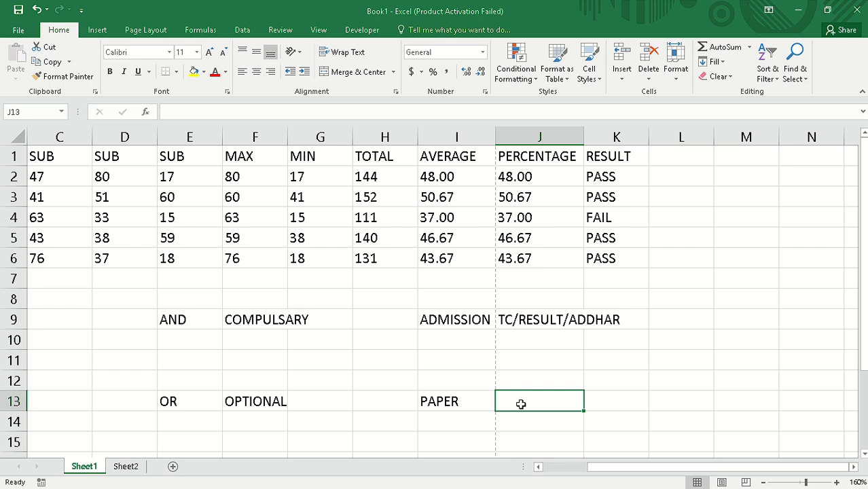
double_click(521, 404)
type("Q1")
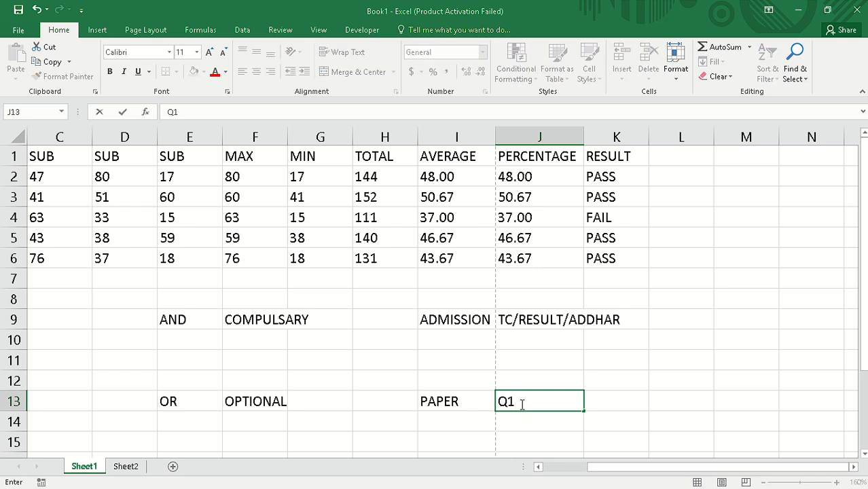
type("&")
type("Q")
key("BackSpace")
type("Q2")
left_click(556, 407)
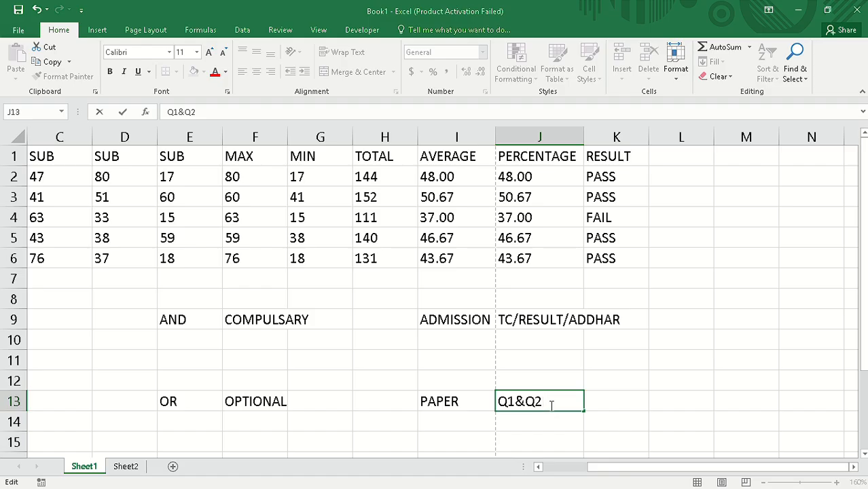
type("OR Q3")
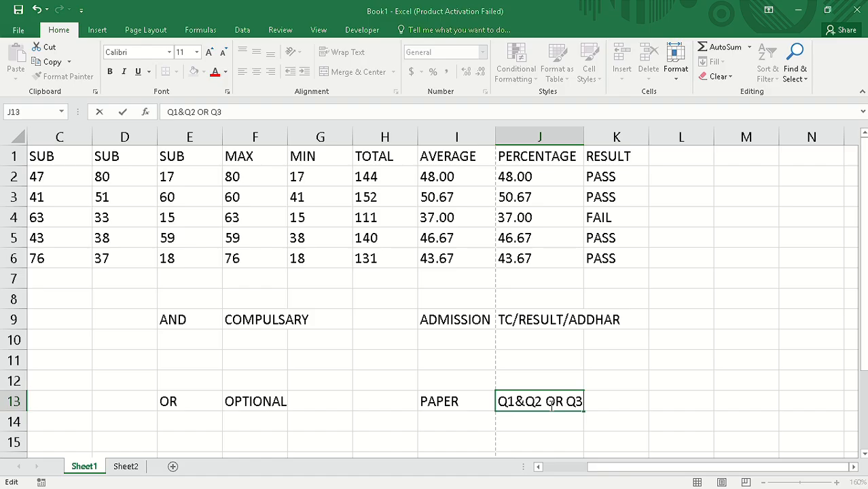
type("&Q4")
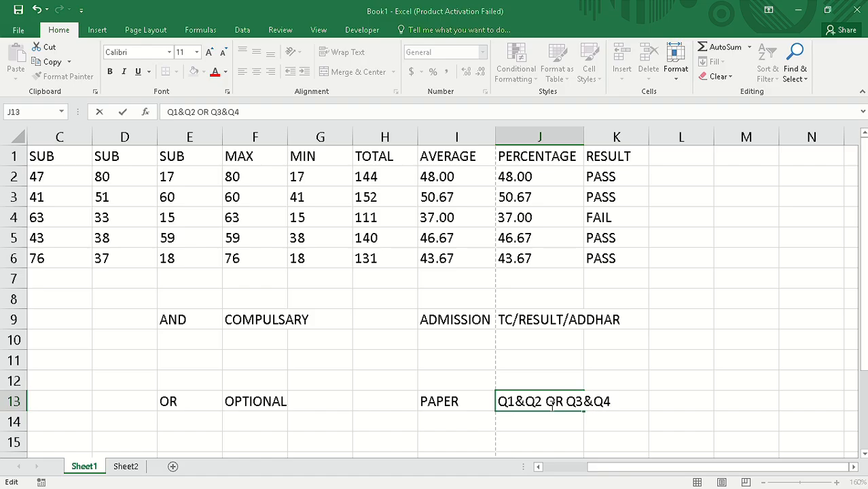
left_click(534, 427)
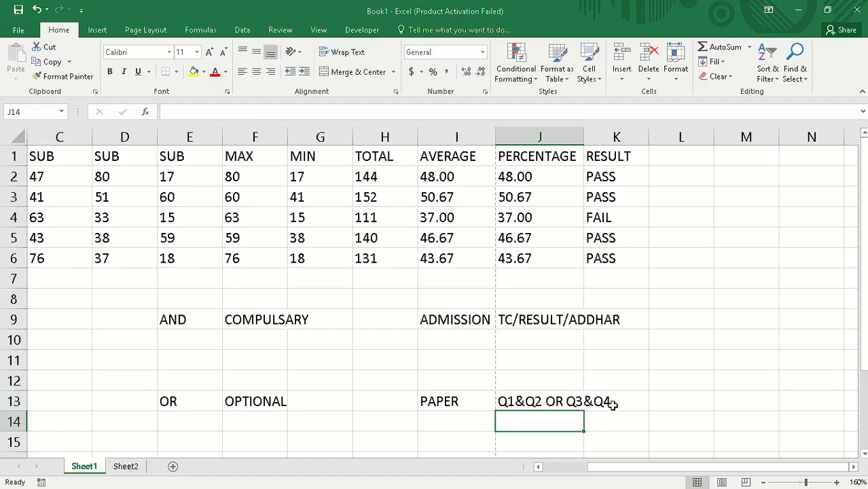
left_click(442, 317)
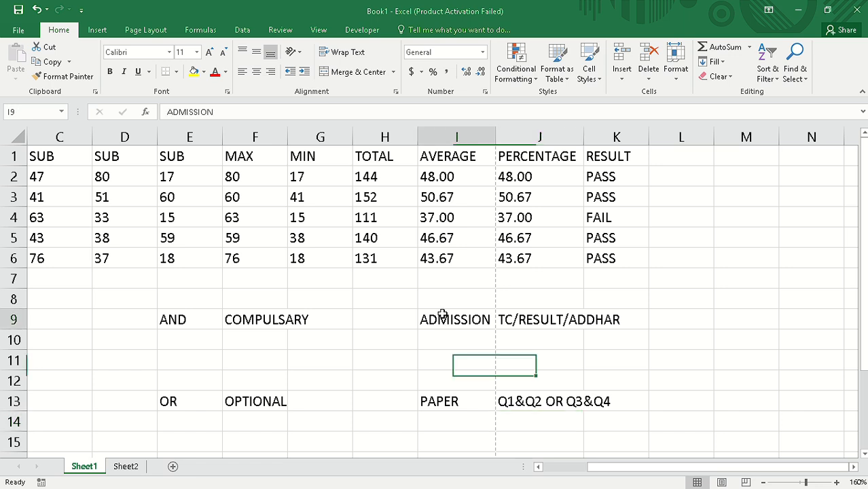
left_click(550, 320)
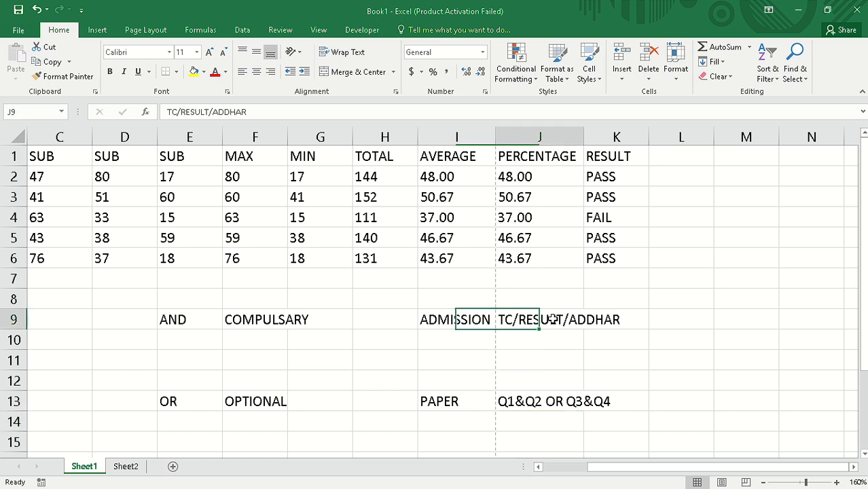
left_click(490, 323)
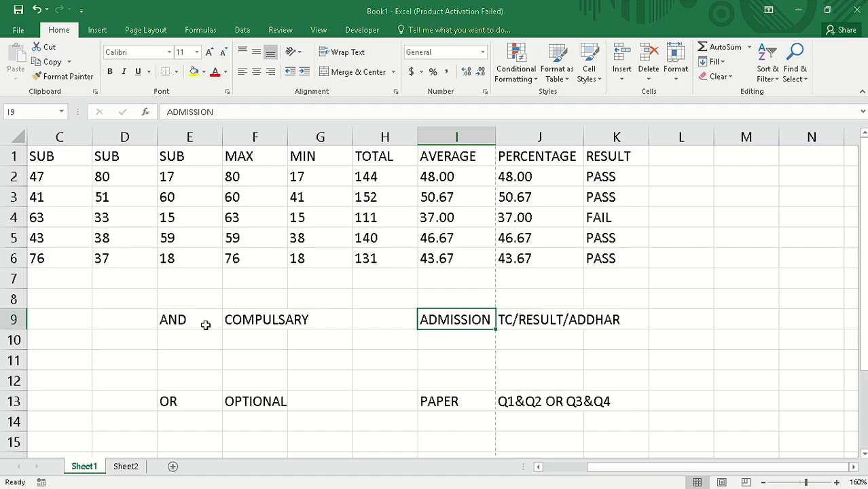
left_click(182, 404)
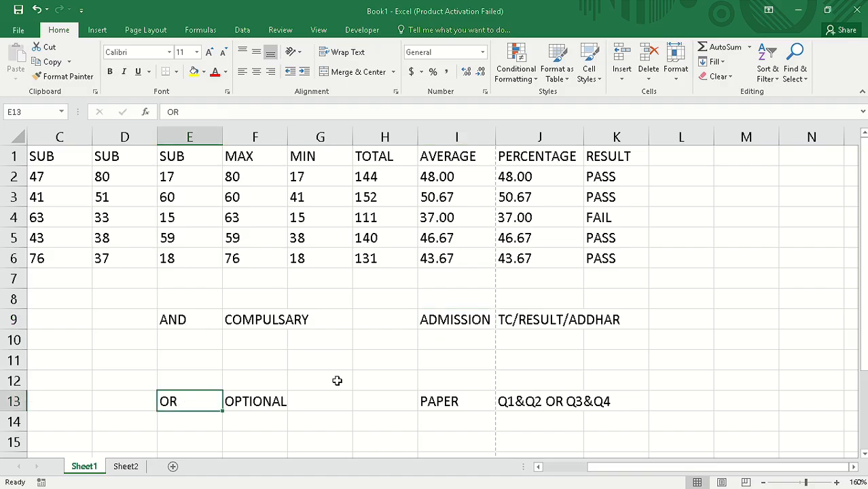
left_click(684, 161)
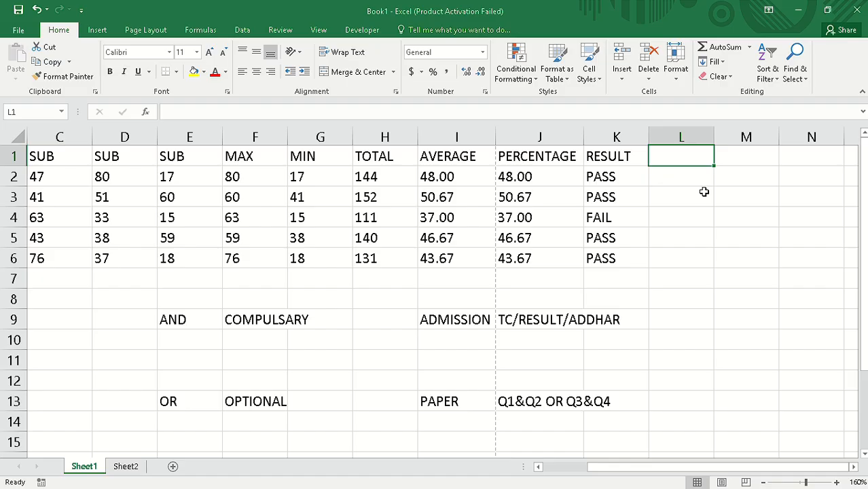
left_click(683, 182)
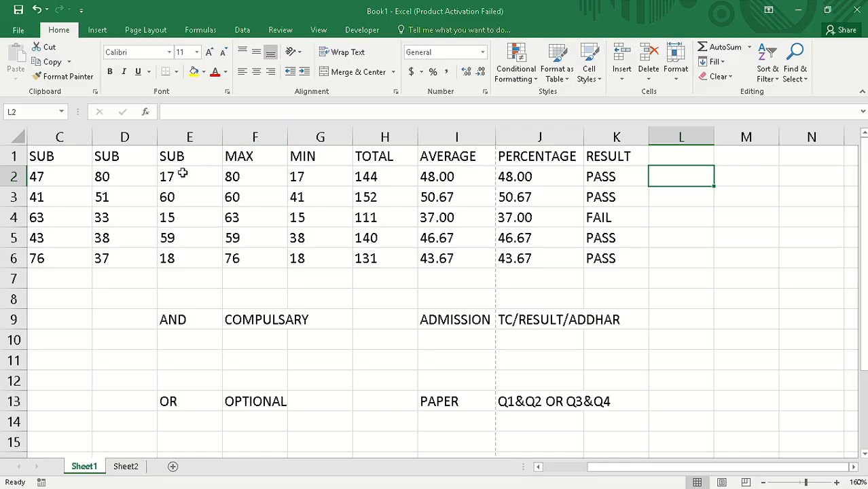
- Delete columns F to J, covering MAX, MIN, TOTAL, AVERAGE and PERCENTAGE, from the marks table
left_click_drag(269, 138, 551, 147)
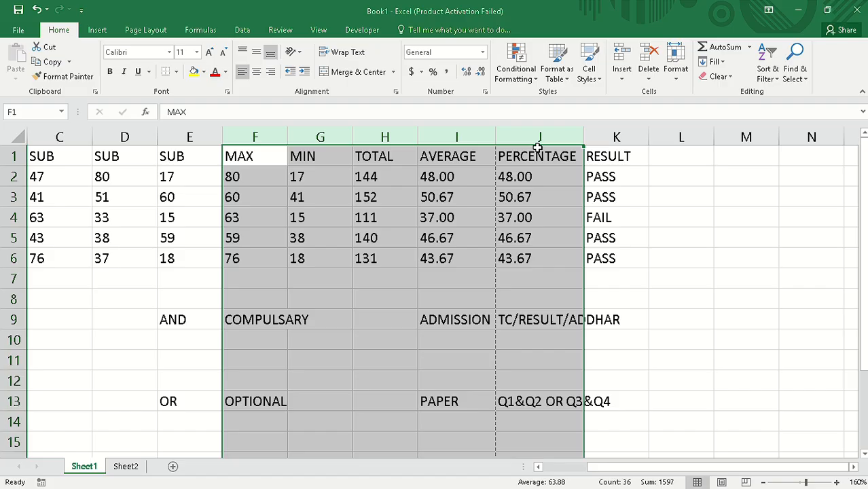
key("ctrl+minus")
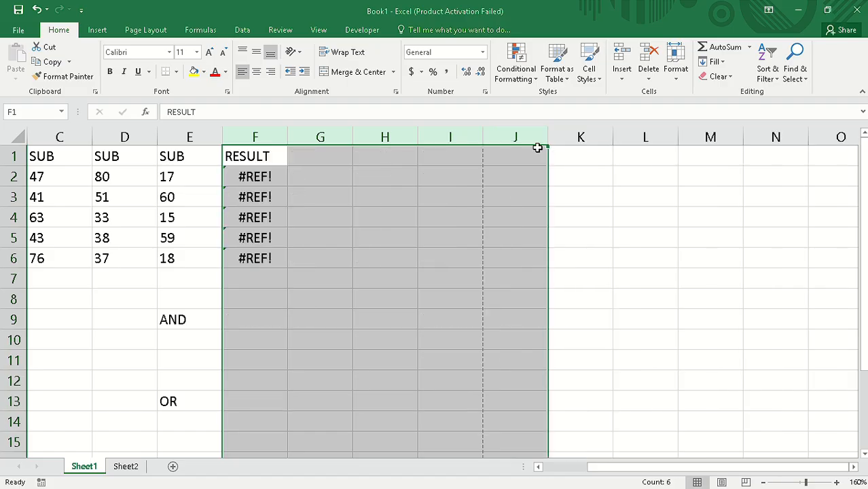
left_click(384, 176)
- Clear the broken formulas from cells F2 to F6 in the RESULT column
left_click_drag(255, 177, 252, 265)
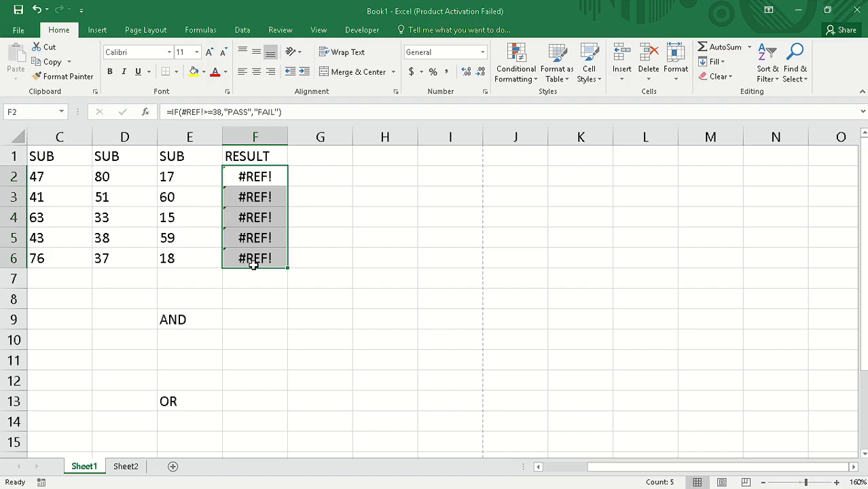
key("BackSpace")
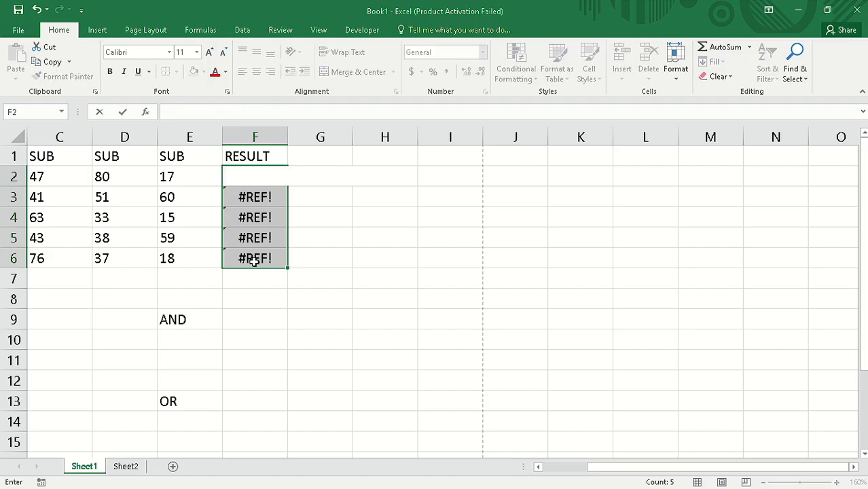
key("Return")
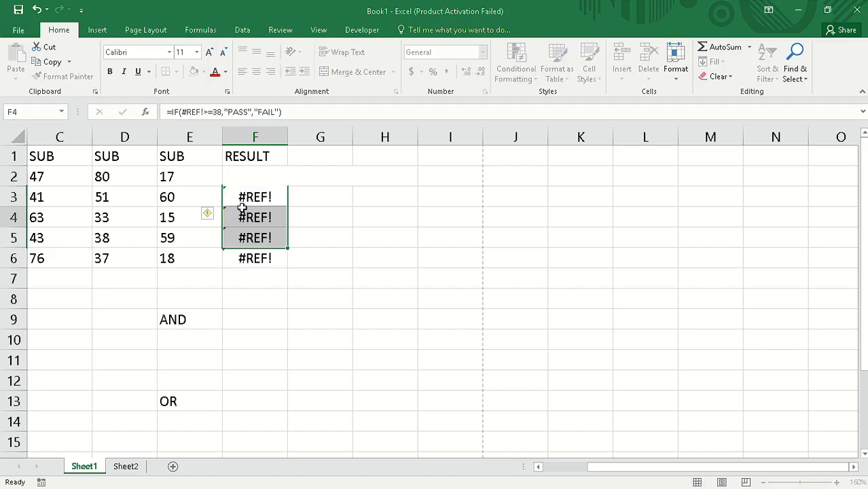
left_click(252, 196)
key("BackSpace")
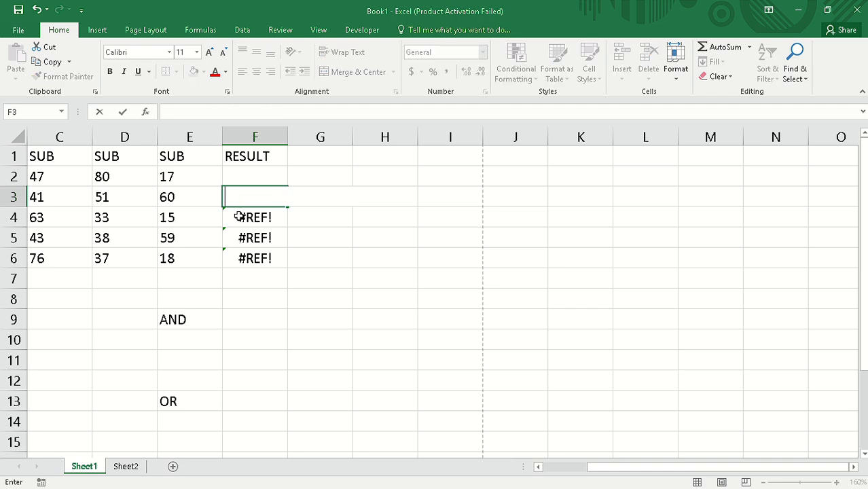
left_click(244, 218)
key("BackSpace")
left_click(248, 241)
key("BackSpace")
left_click(245, 254)
key("BackSpace")
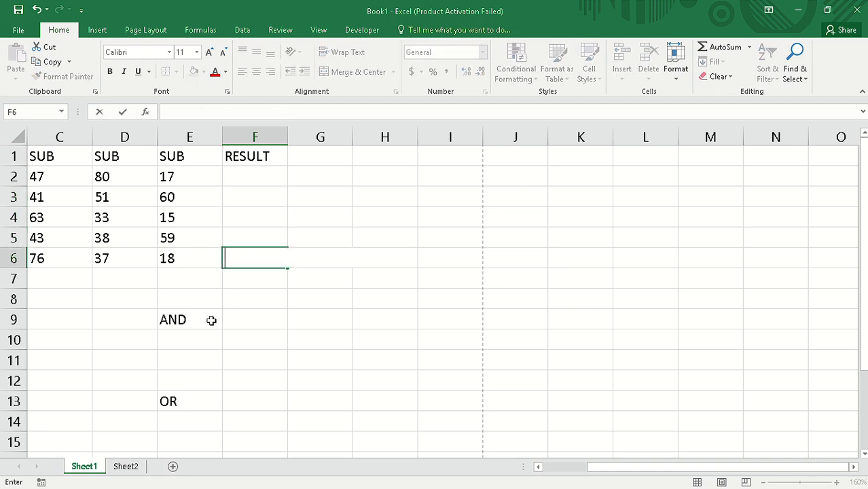
- Clear the AND label from cell E9 and the OR label from cell E13
left_click(207, 328)
key("BackSpace")
left_click(192, 386)
left_click(193, 402)
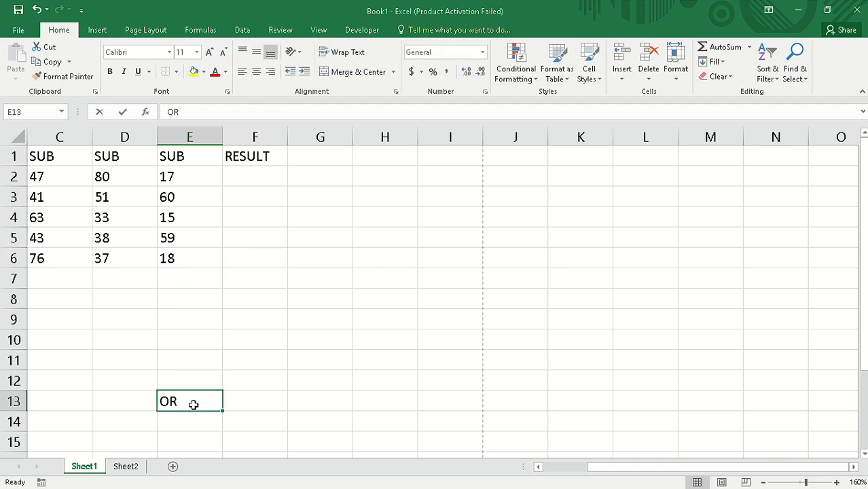
key("BackSpace")
- Start the RESULT formula for student A in F2 with IF and AND, using C2>=38 as the first condition
left_click(249, 178)
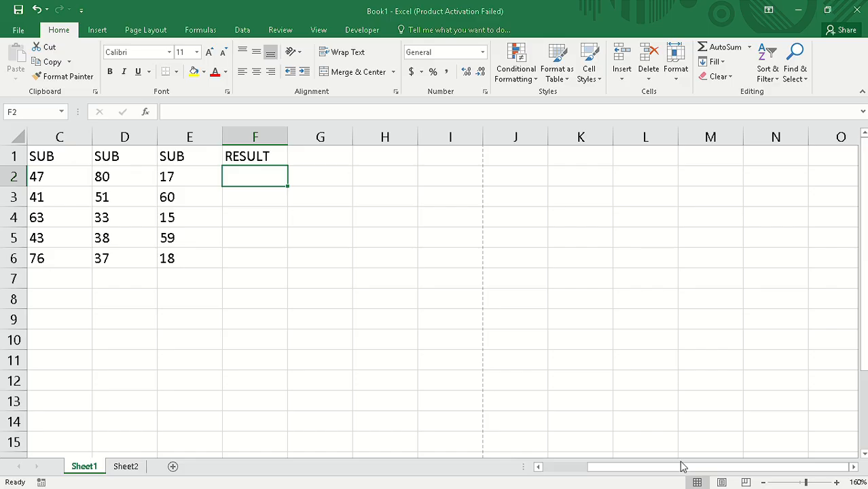
left_click_drag(680, 468, 615, 474)
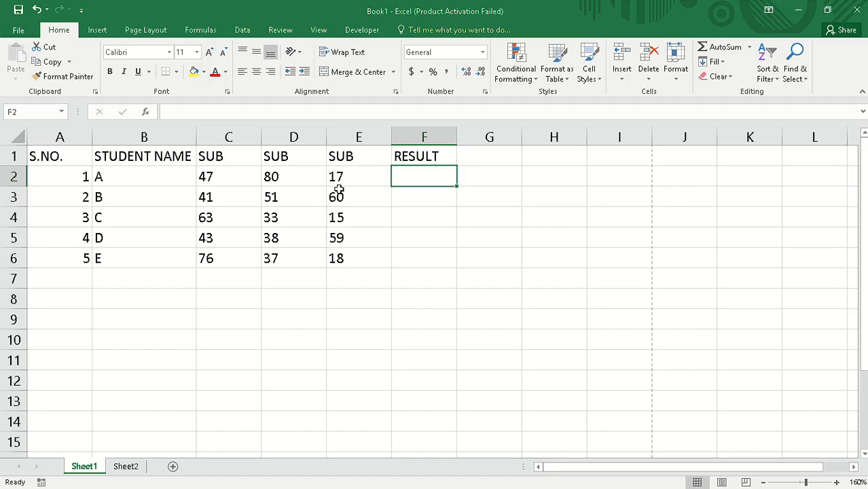
type("=")
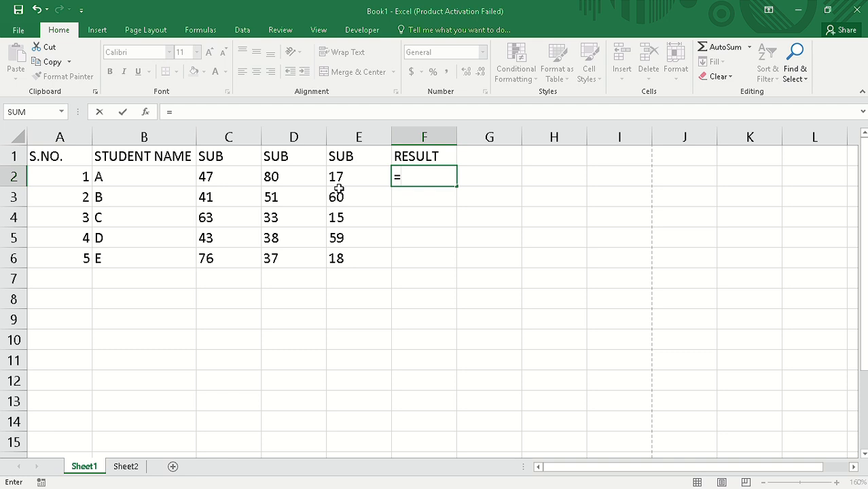
type("IF")
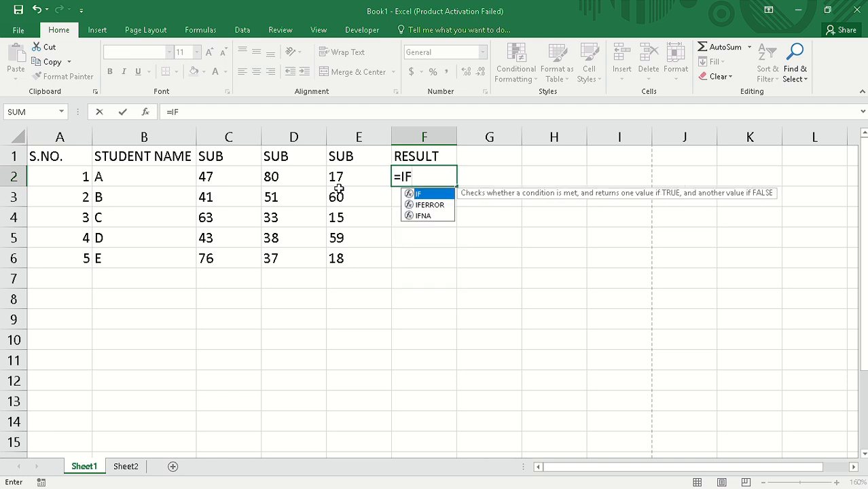
type("(")
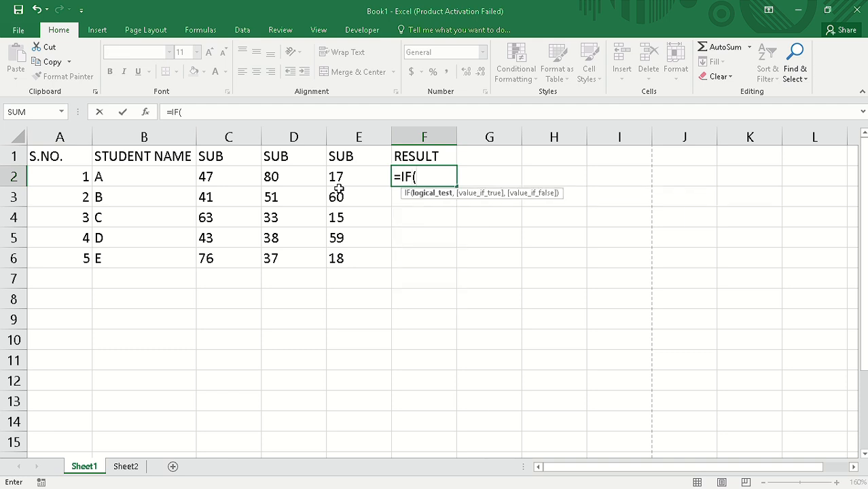
type("AND")
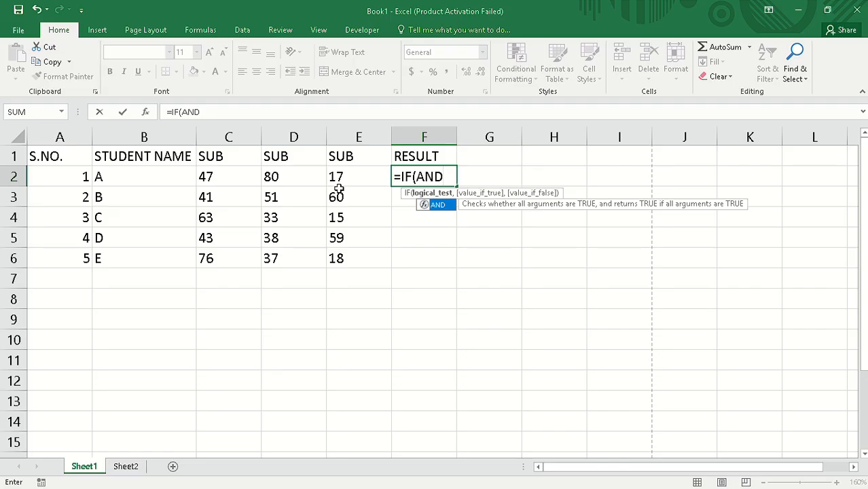
type("(")
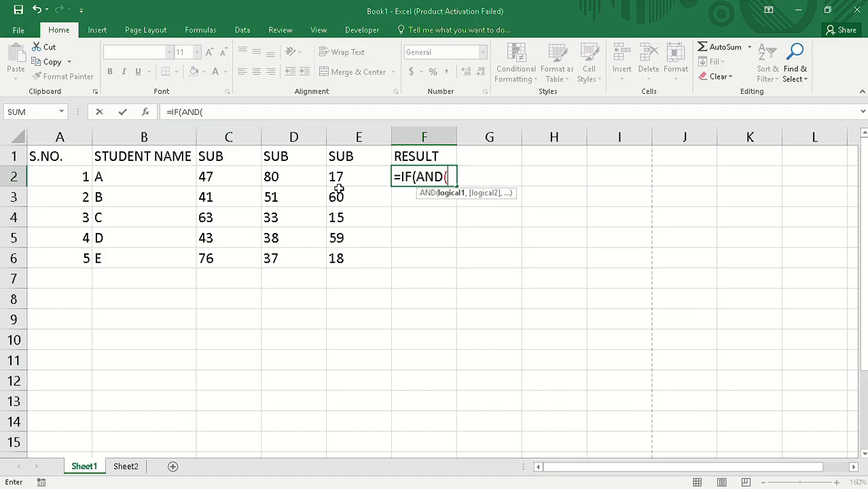
left_click(228, 181)
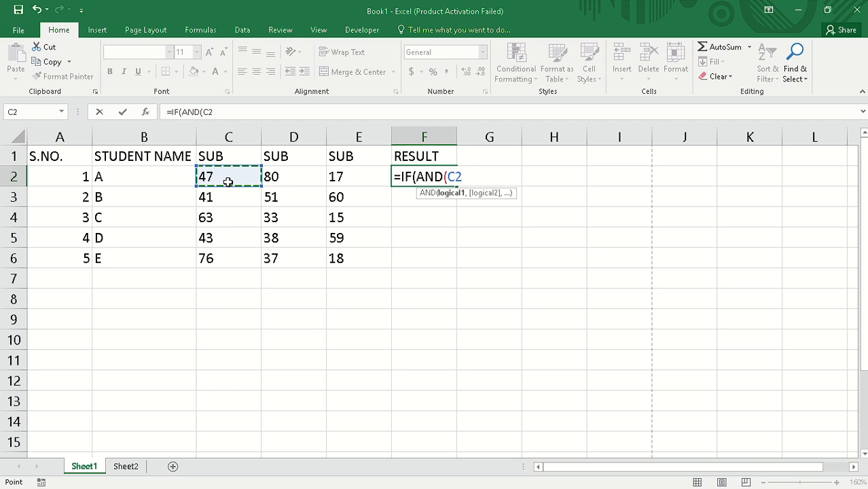
type(">=")
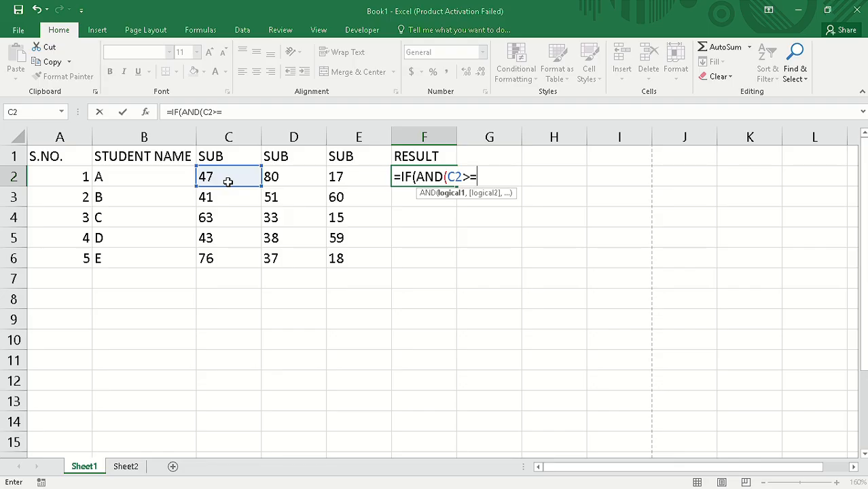
type("38")
type(",")
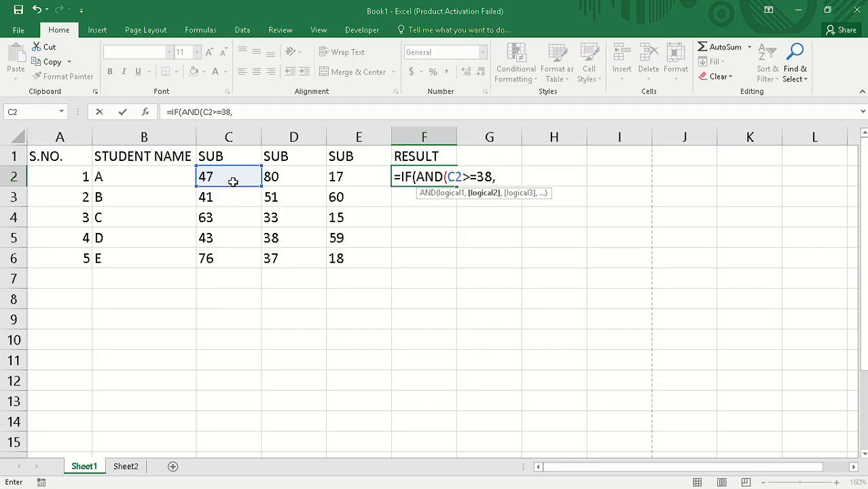
- Add D2>=38 and E2>=38 as the second and third AND conditions in the F2 formula
left_click(290, 182)
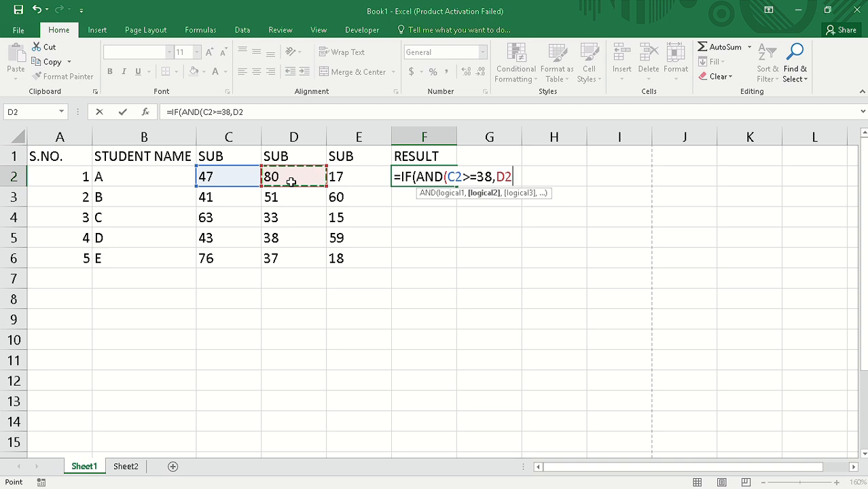
type("=")
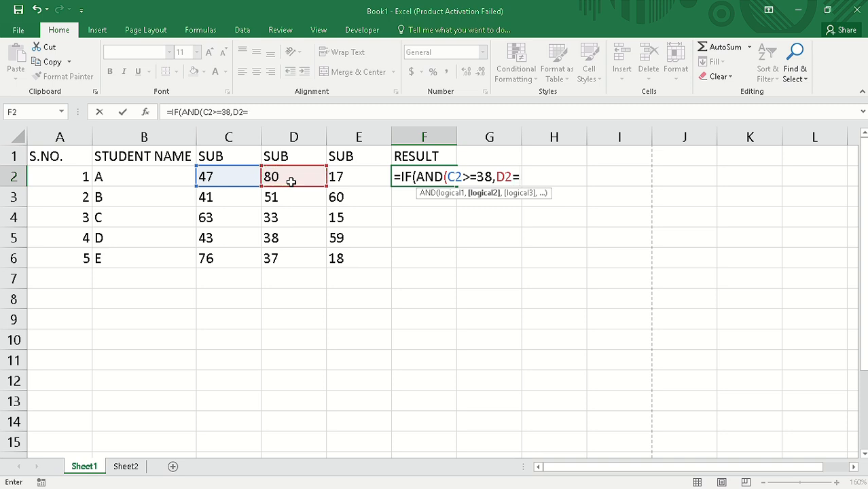
key("BackSpace")
type(">=38,")
left_click(340, 177)
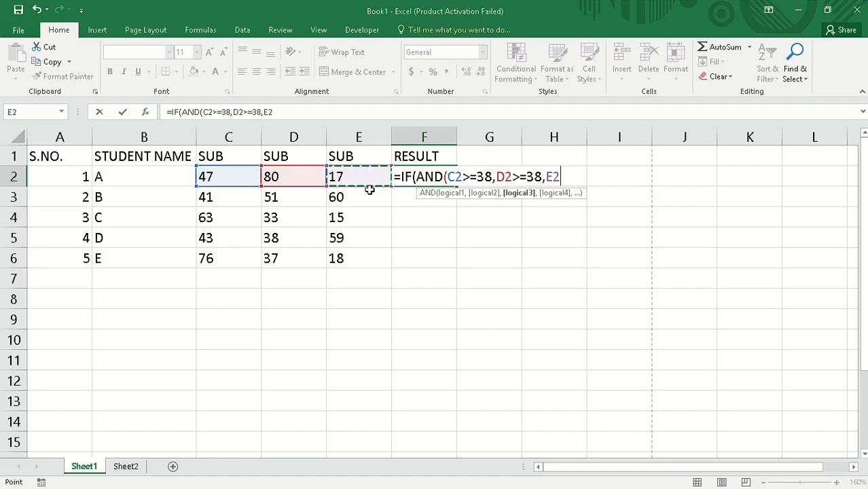
type(">=38")
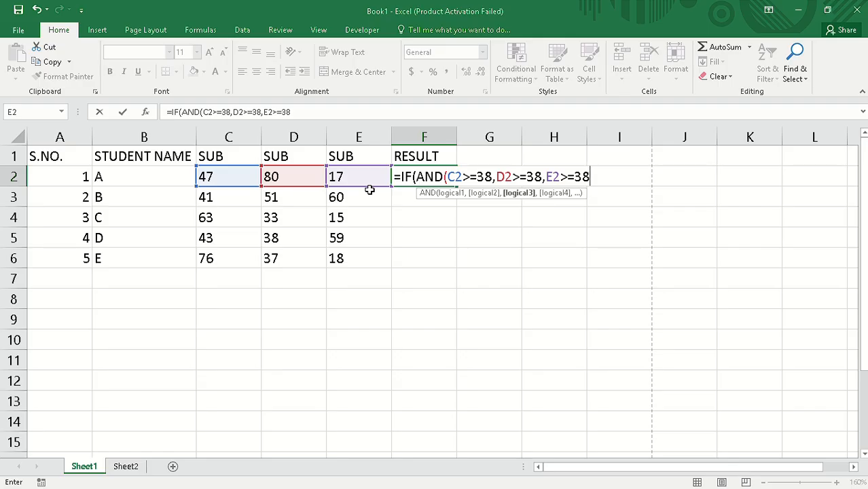
- Add the outcomes "PASS" and "FAIL" to the F2 formula and try to enter it
type(",")
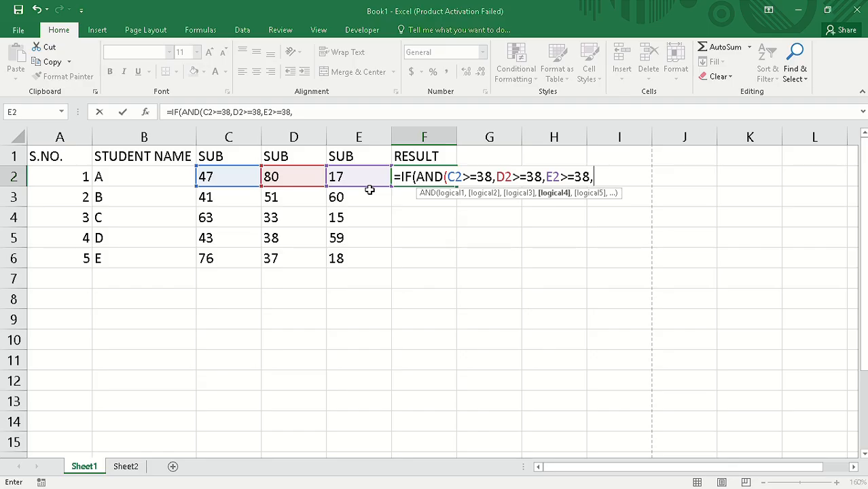
type("\"PASS")
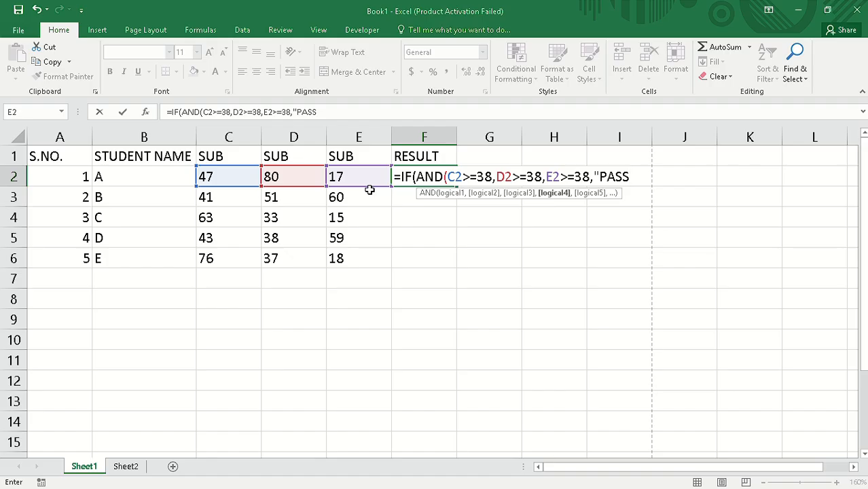
type("\",")
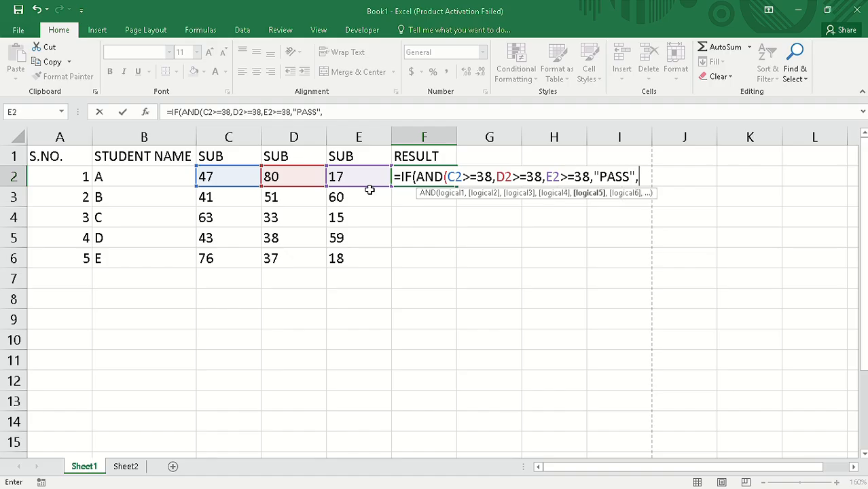
type("\"FAIL\"")
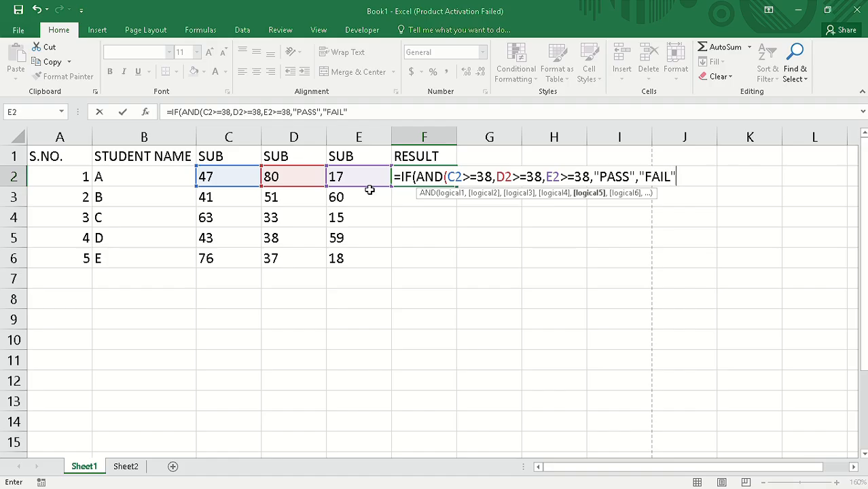
key("Return")
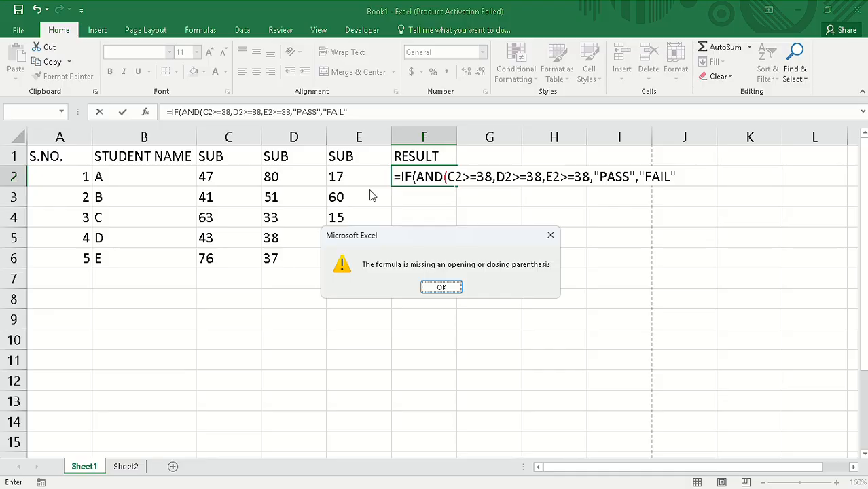
left_click(447, 288)
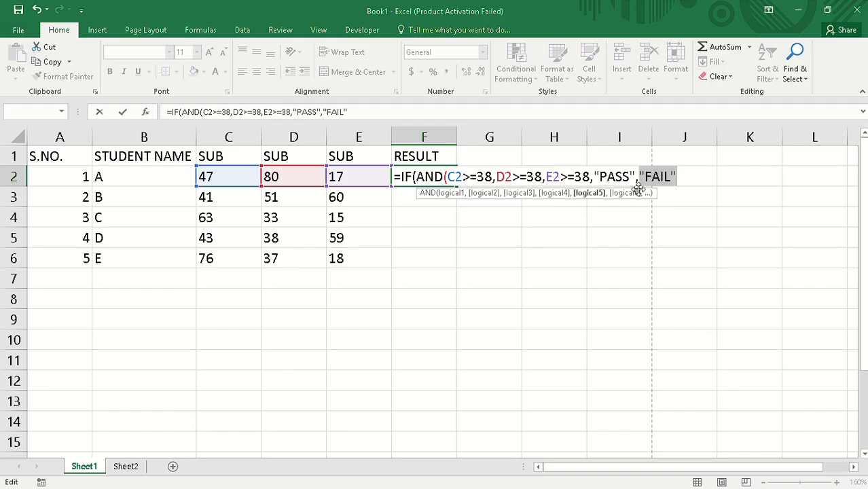
- Add a closing parenthesis after "FAIL" at the end of the F2 formula and try to enter it again
left_click(682, 178)
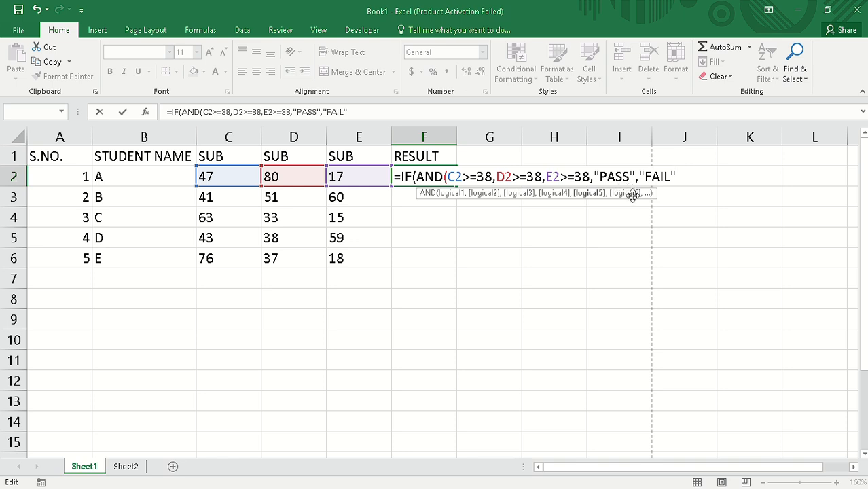
left_click(593, 195)
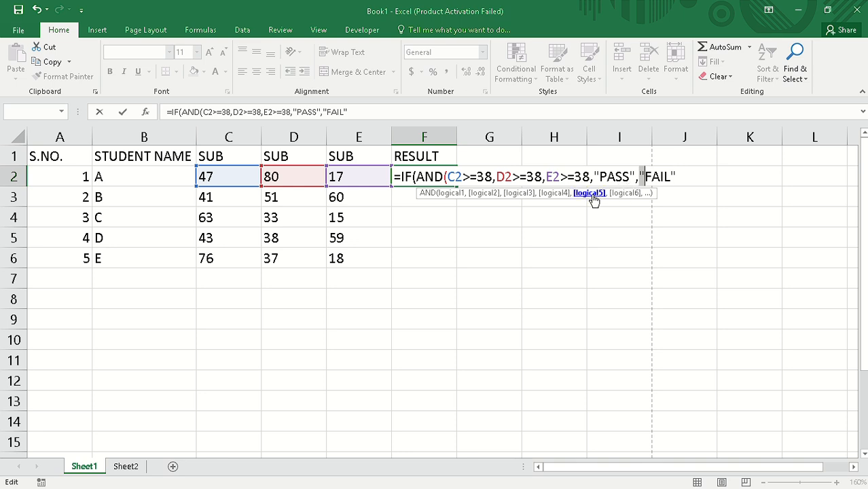
left_click(680, 178)
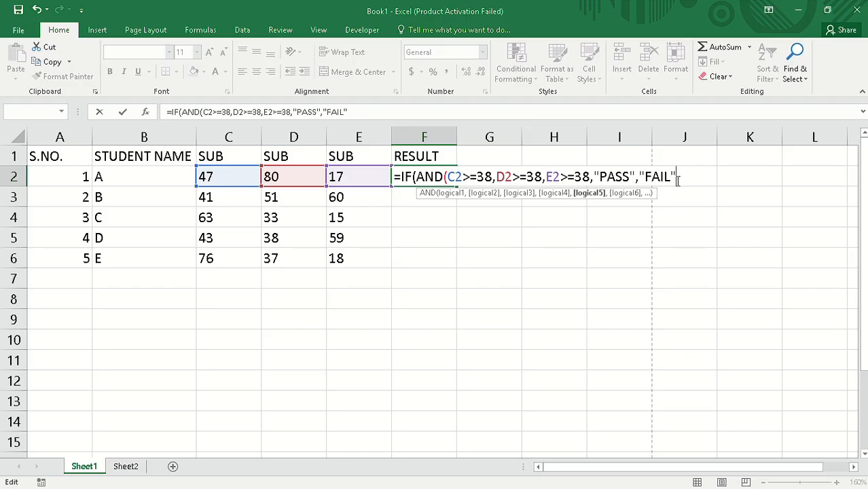
type(")")
key("Return")
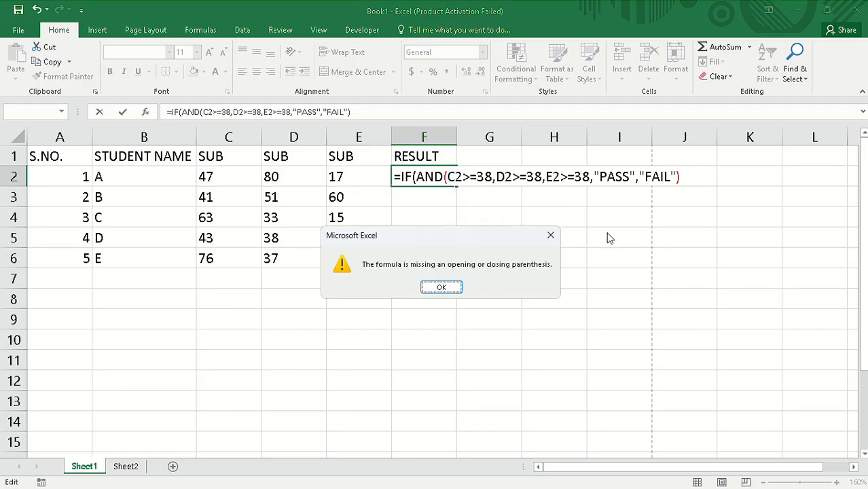
left_click(442, 286)
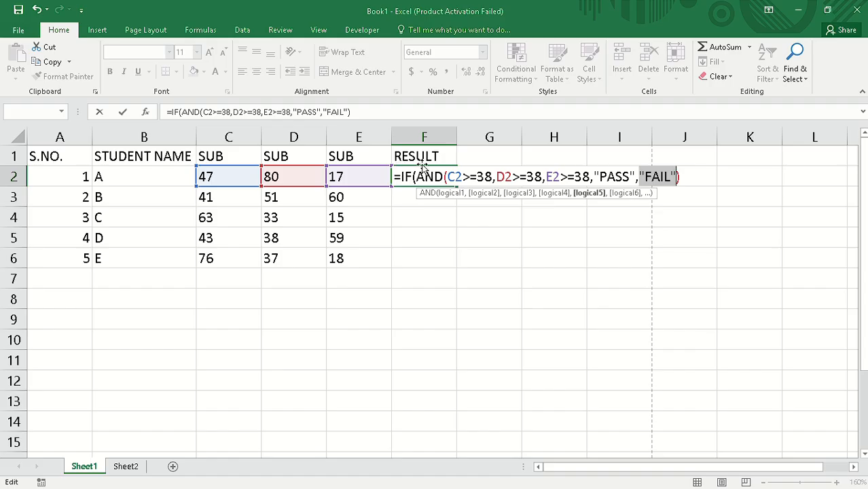
- Close the AND function with a parenthesis after E2>=38 and enter the F2 formula
left_click(640, 177)
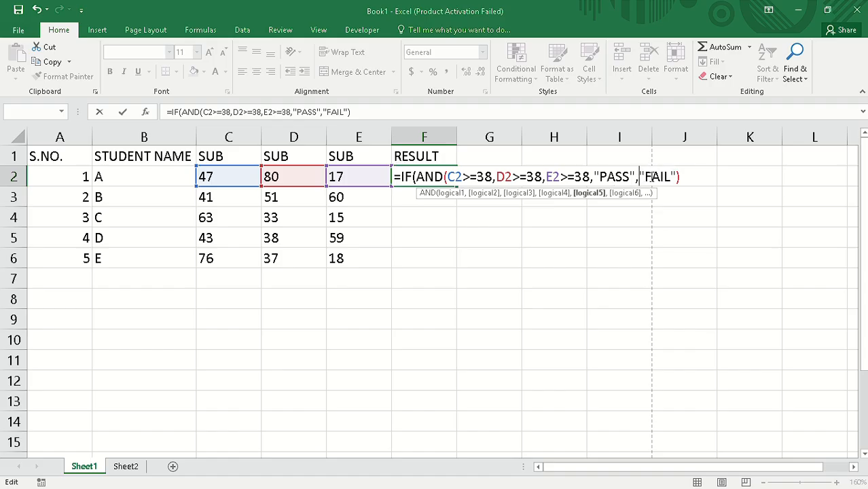
left_click(596, 194)
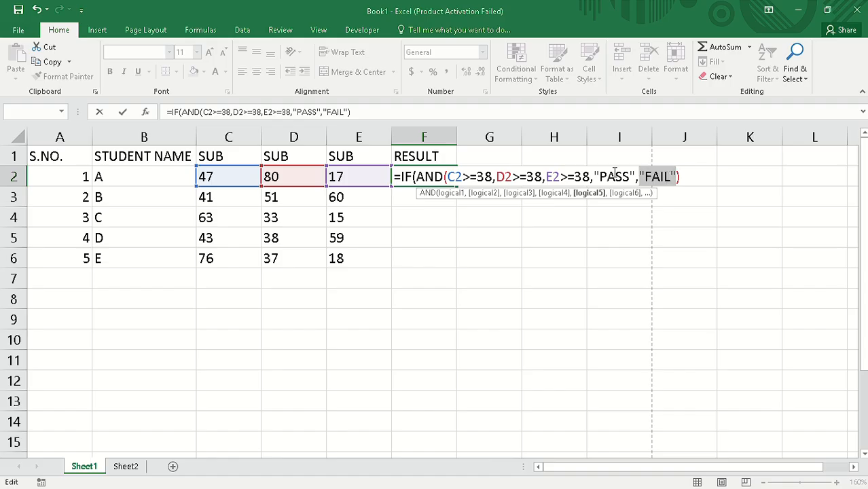
left_click(591, 177)
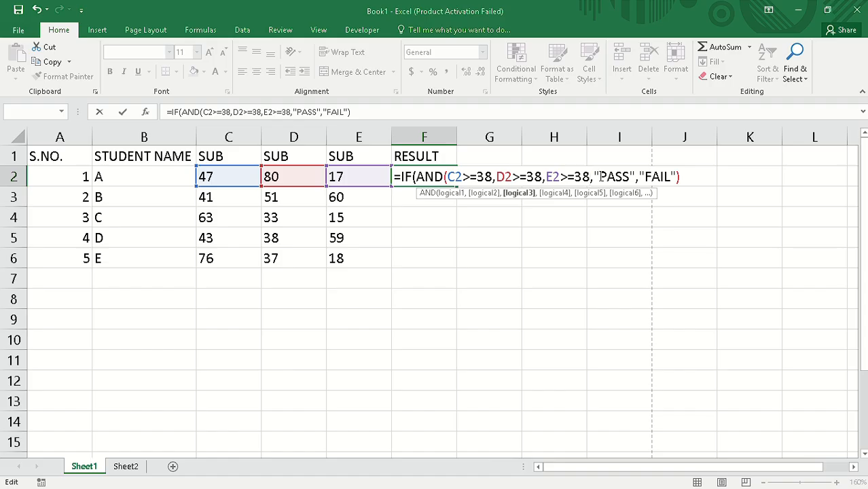
type(")")
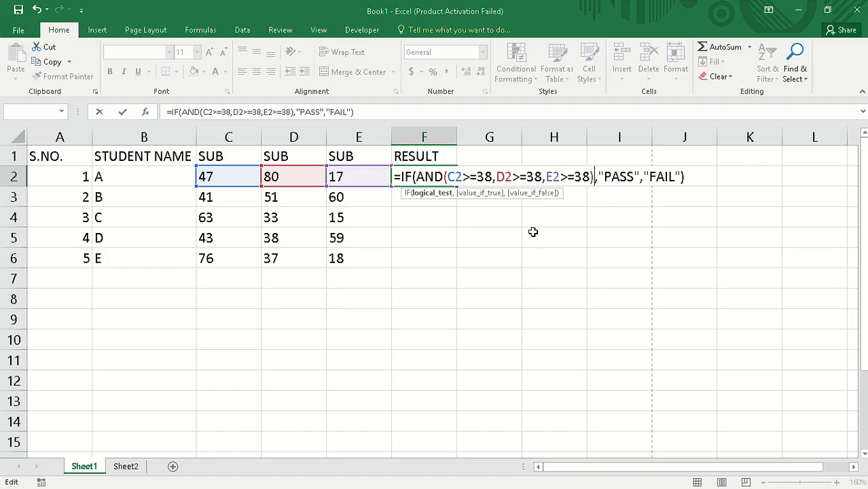
key("Return")
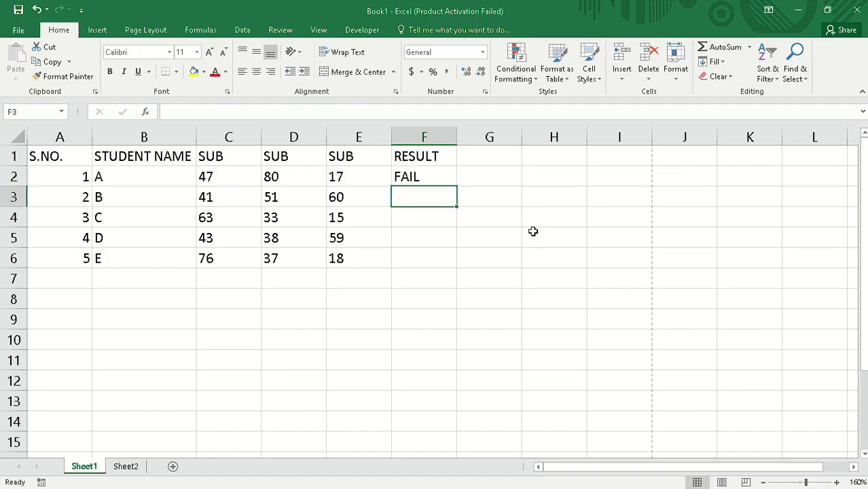
- Compare student A's three subject marks in C2 to E2 with the formula result in F2
left_click(427, 179)
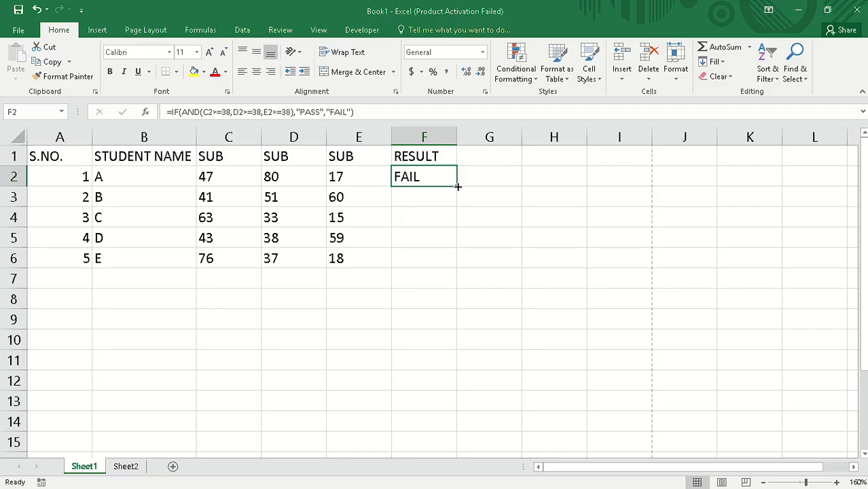
left_click(341, 177)
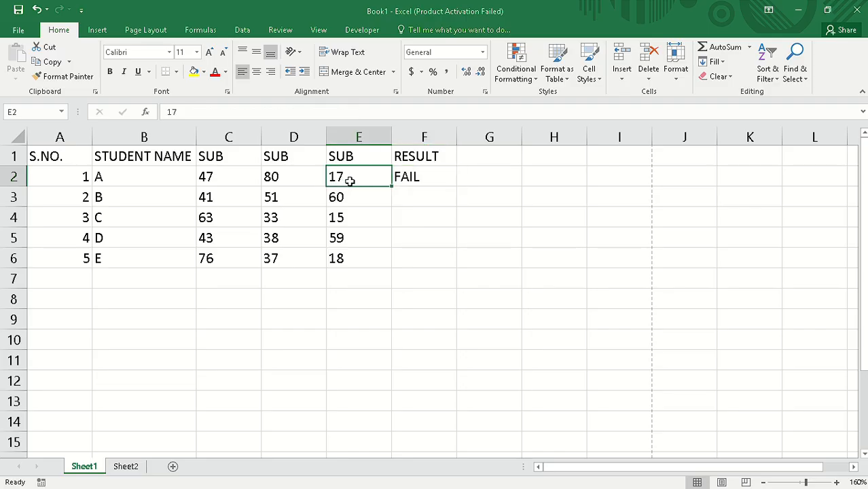
left_click(289, 182)
left_click(231, 182)
left_click(319, 178)
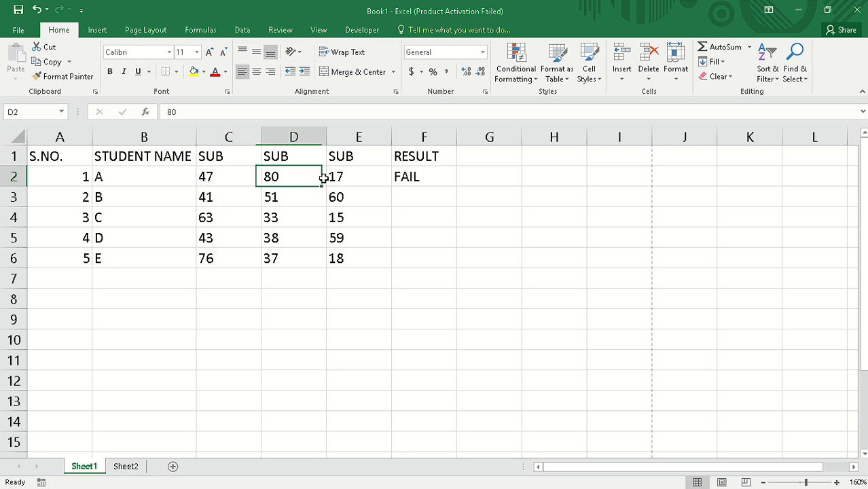
left_click(360, 176)
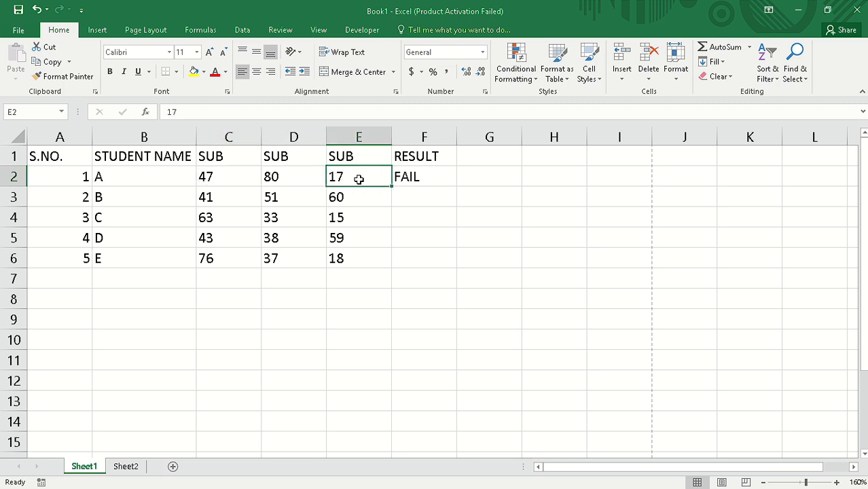
left_click(403, 176)
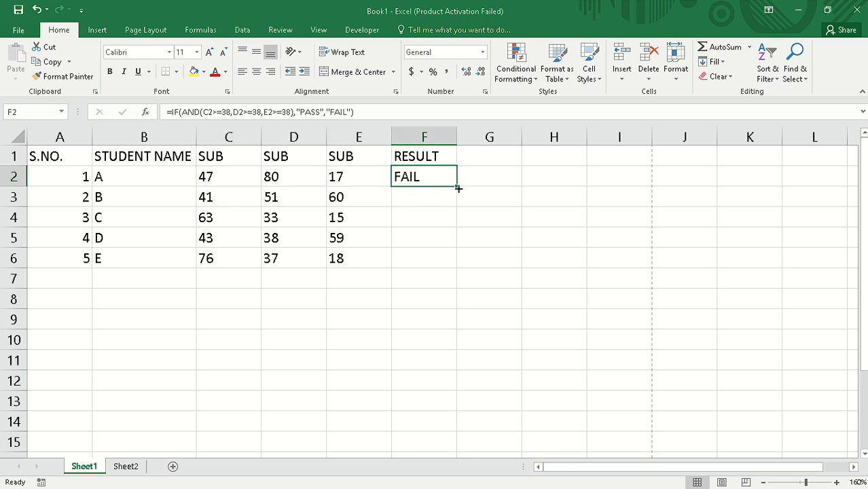
- Fill the F2 formula down through F6 and check students B and D's results against their subject marks
left_click_drag(458, 188, 444, 257)
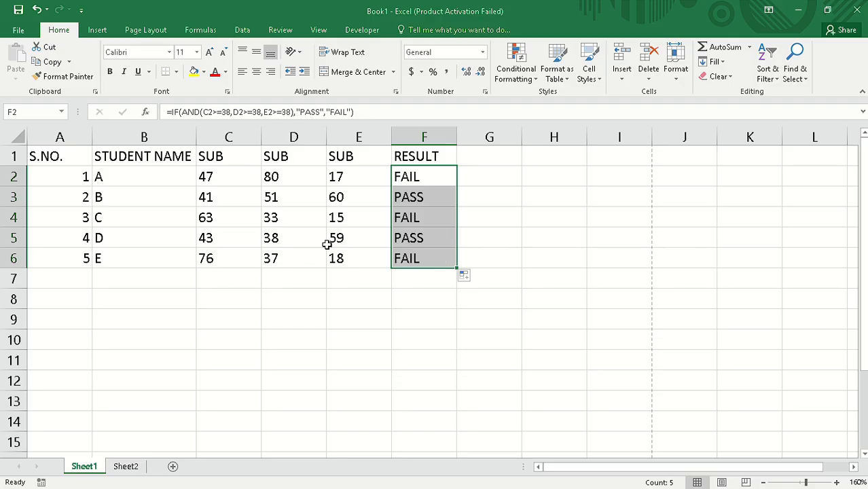
left_click(378, 314)
left_click(400, 198)
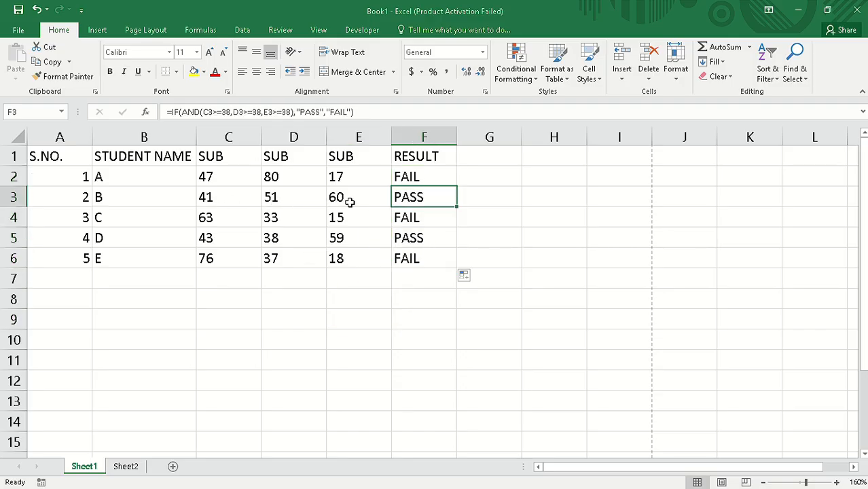
left_click(309, 244)
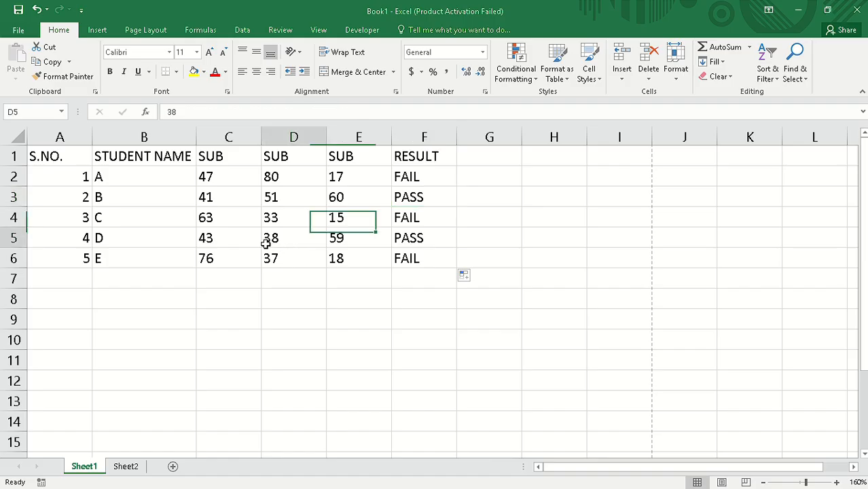
key("Right")
left_click(212, 237)
left_click(269, 236)
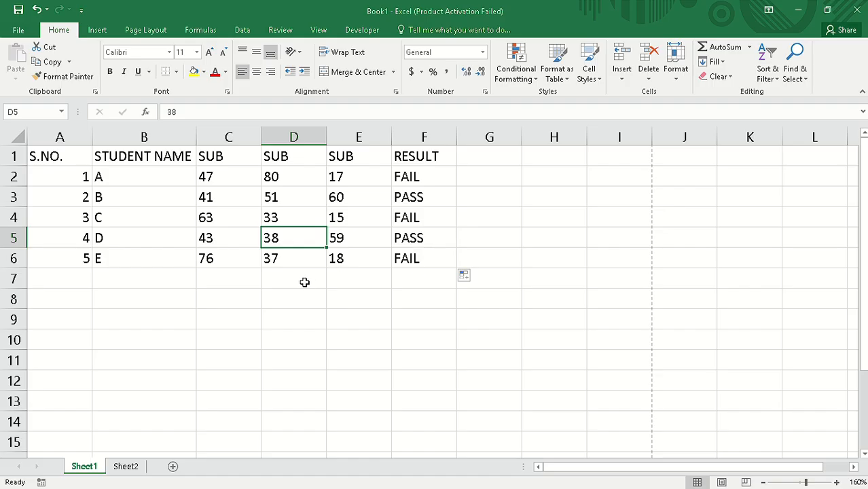
- Change student A's third subject mark in E2 to 38 and check the result in F2
left_click(343, 178)
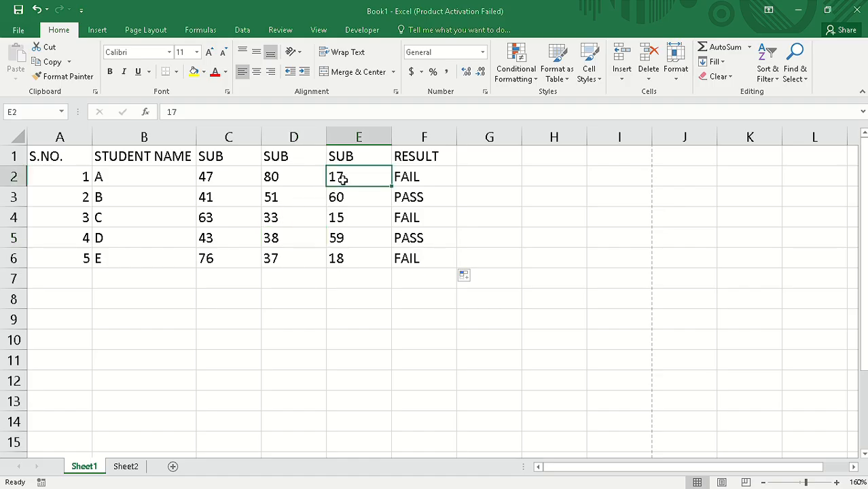
double_click(347, 178)
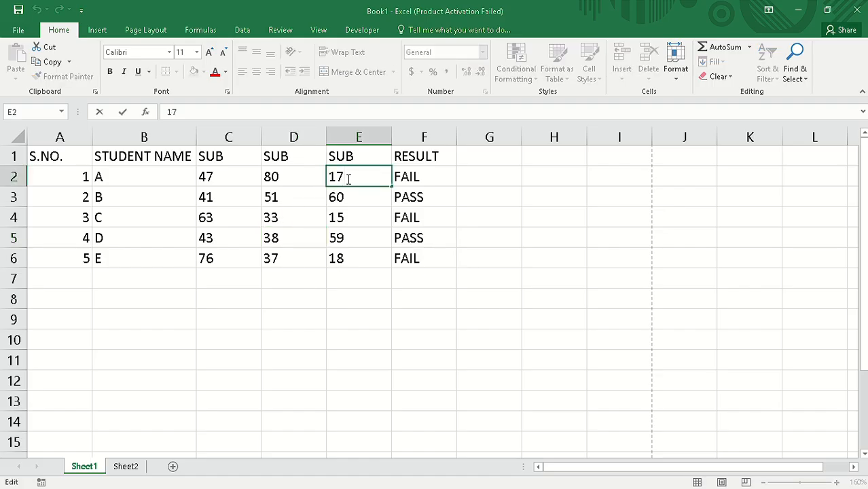
key("BackSpace")
key("BackSpace")
type("38")
key("Return")
left_click(425, 179)
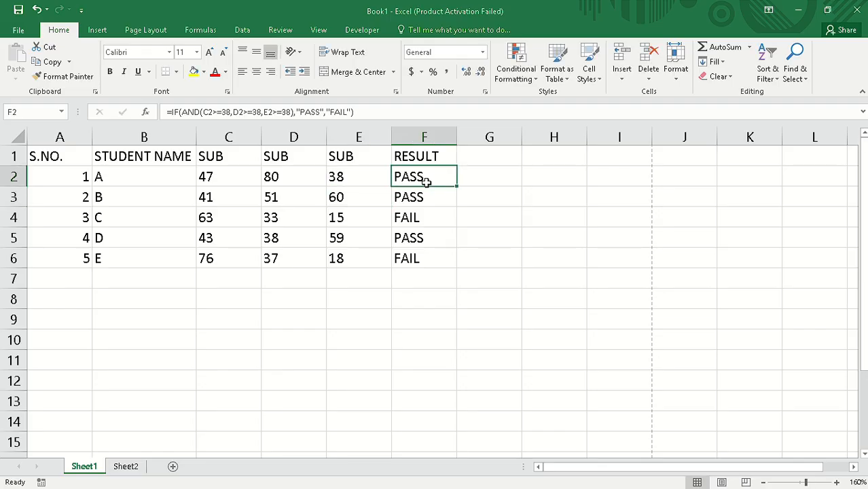
left_click(341, 178)
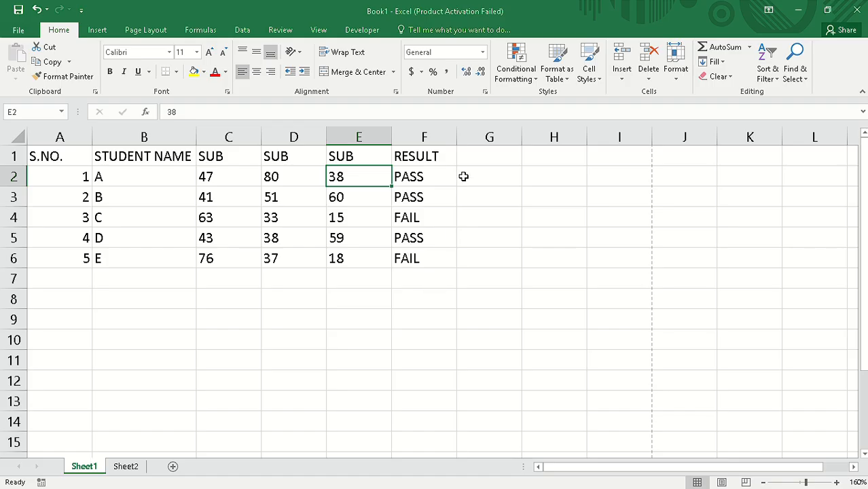
- Begin an IF formula with a nested OR function in G2, using C2>=38 as the first condition
left_click(486, 174)
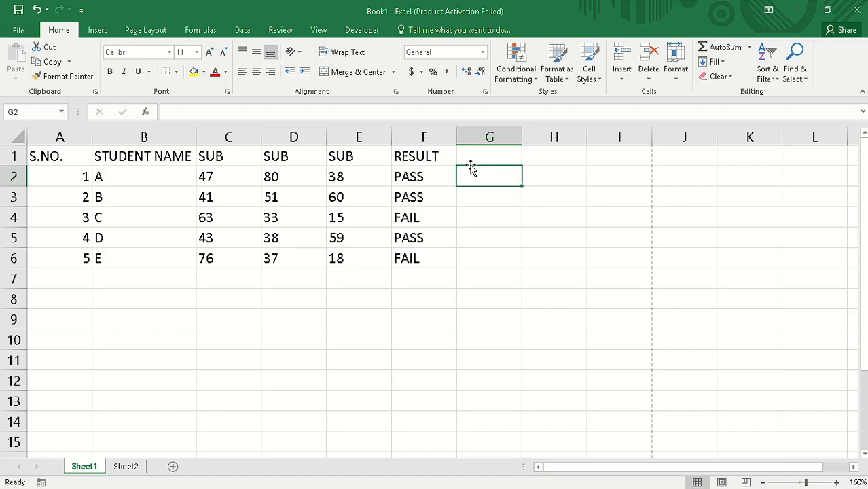
type("=IF")
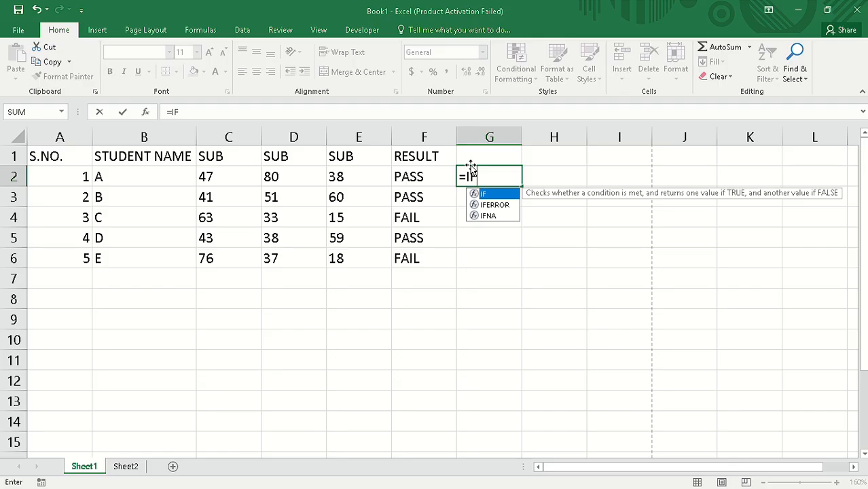
type("(OR(>")
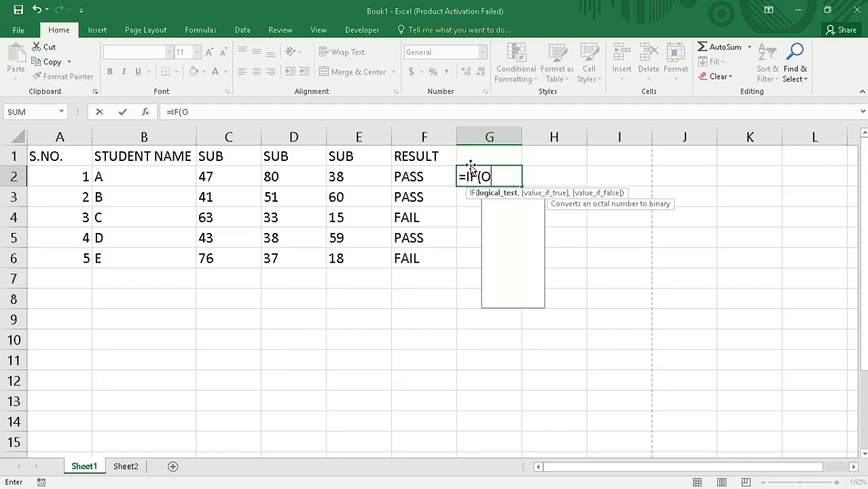
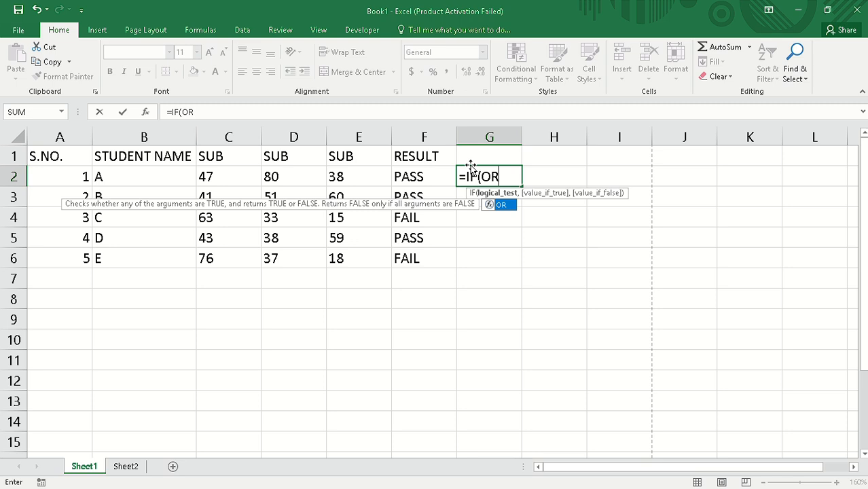
type("(")
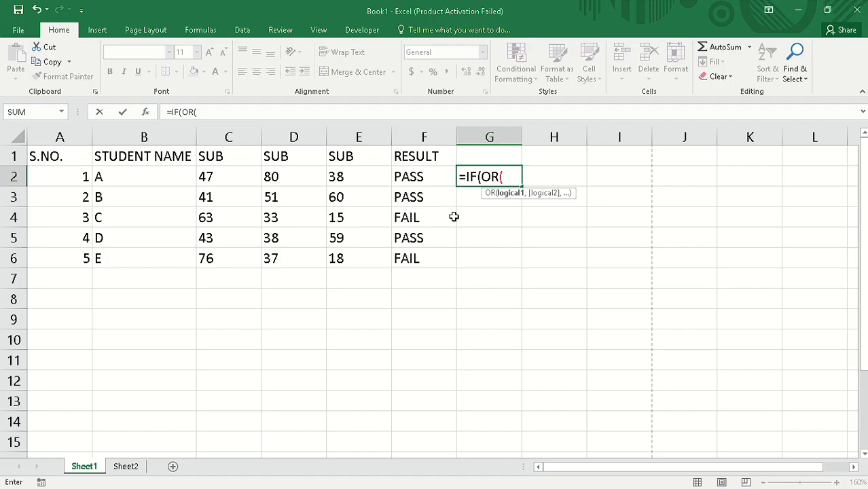
type(">")
key("BackSpace")
left_click(228, 174)
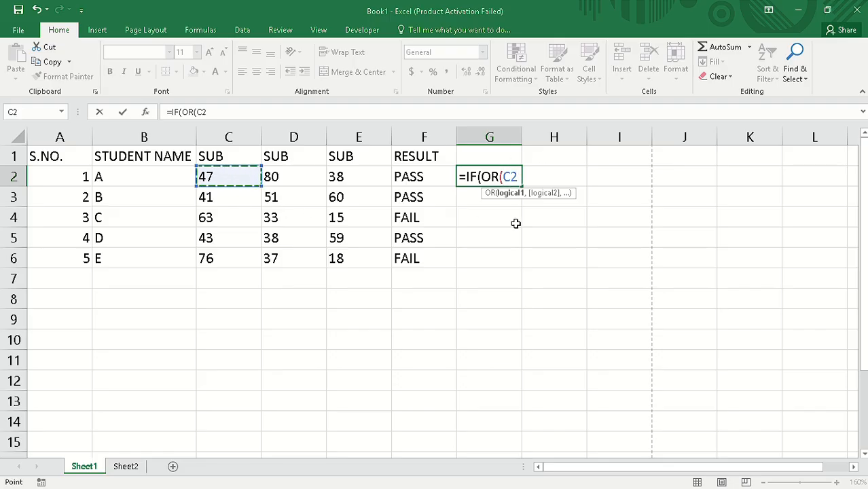
type(">=")
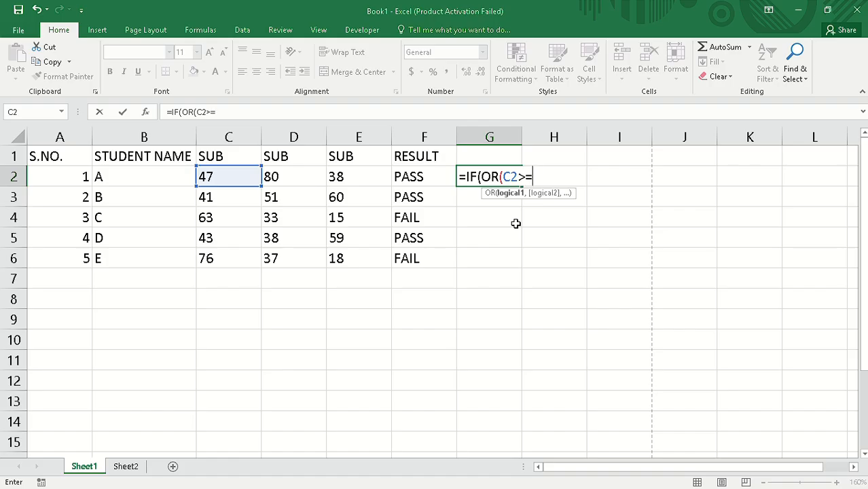
type("38,")
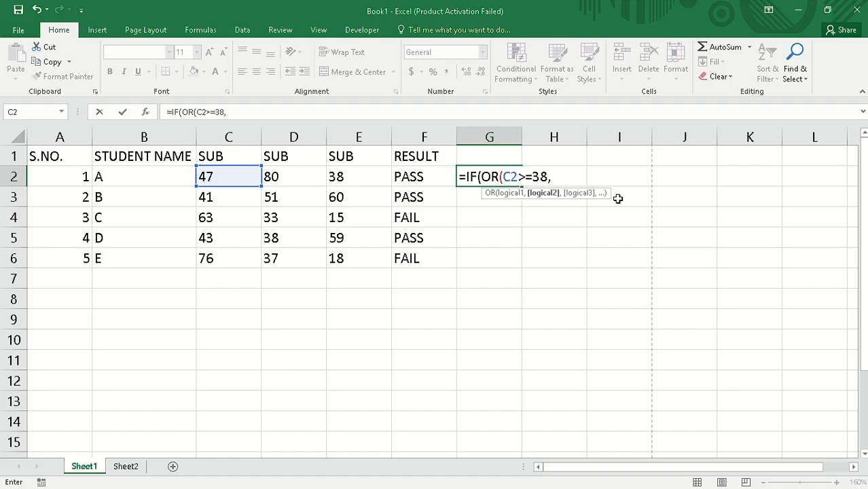
- Add the conditions D2>=38 and E2>=38 to the G2 formula and close the OR function
left_click(296, 175)
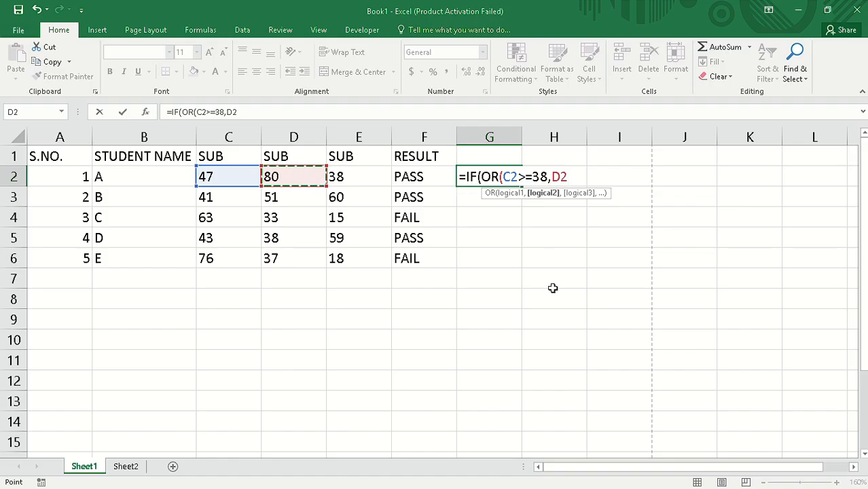
type(">=")
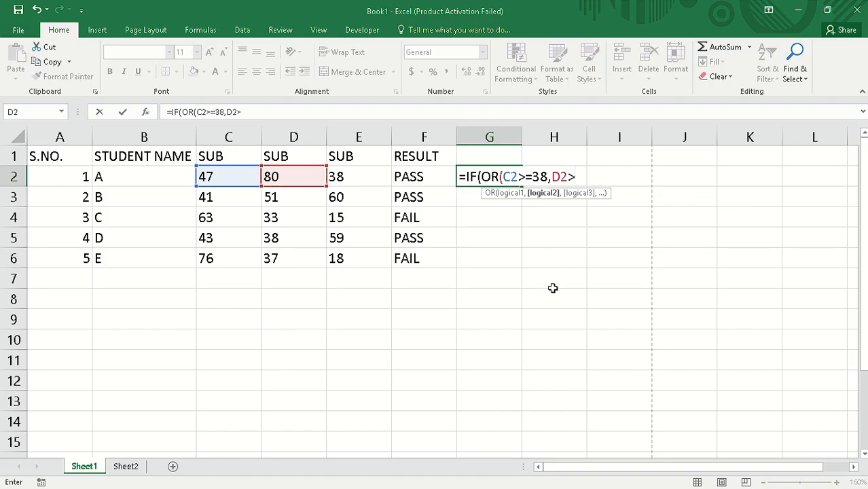
type("38,")
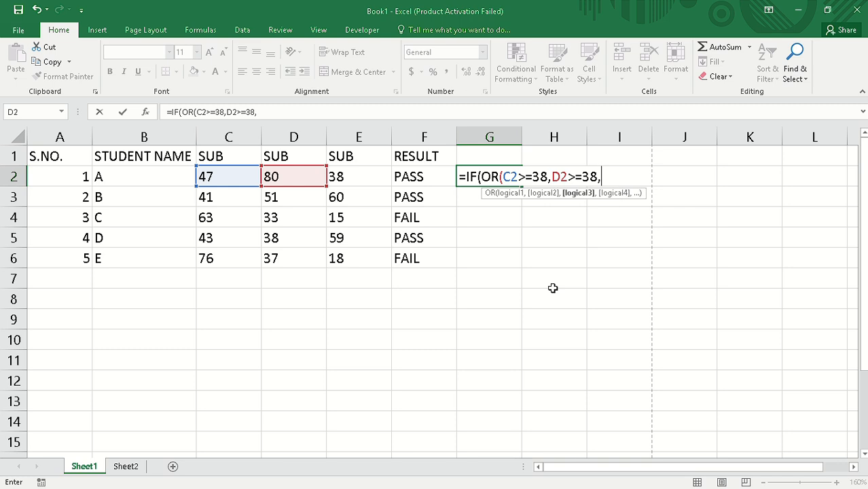
left_click(360, 184)
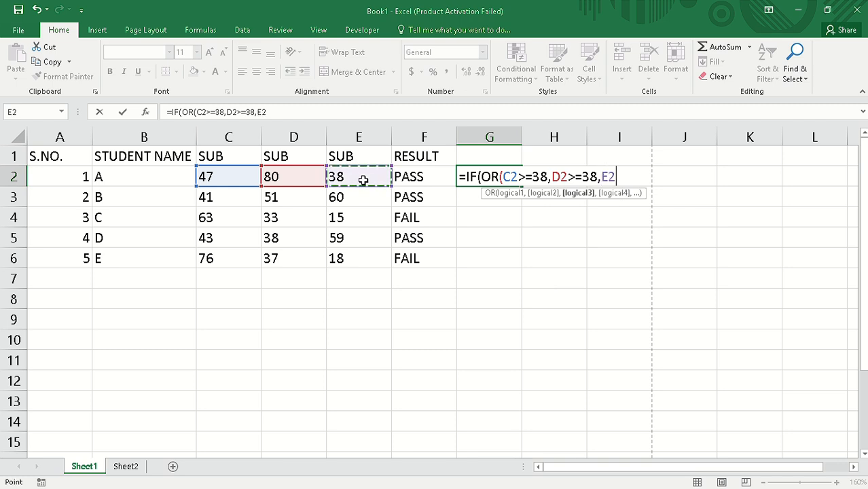
type(">=3")
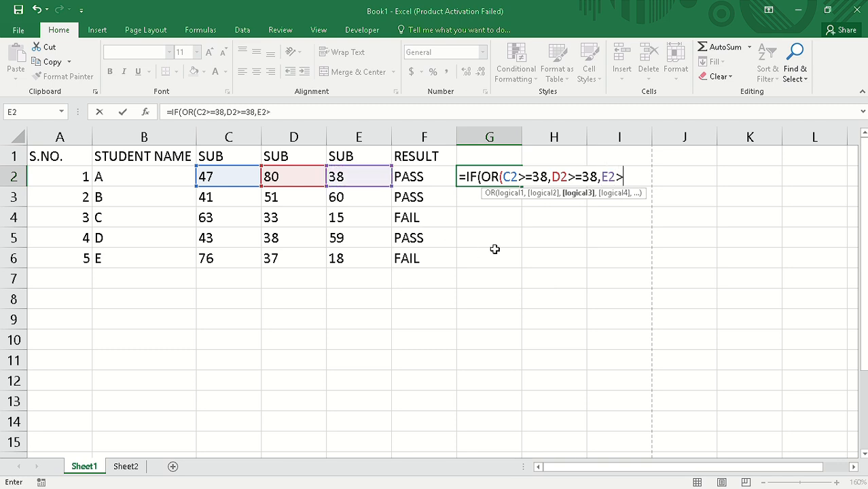
type("8)")
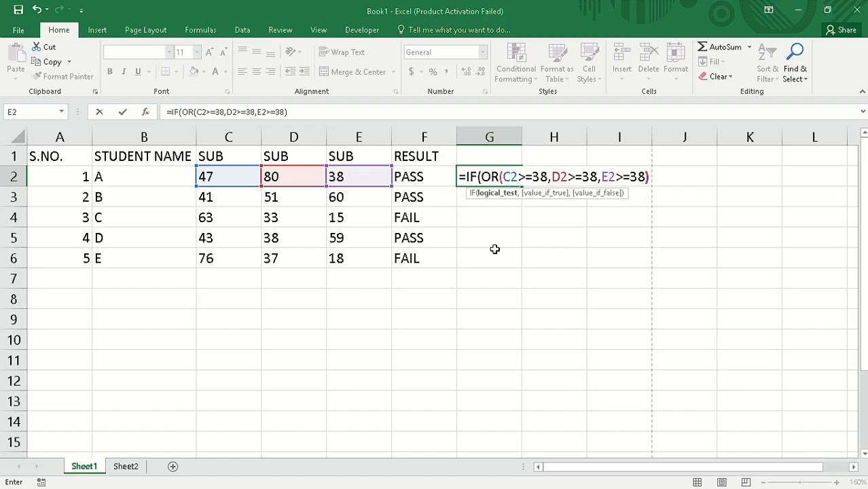
- Add the outcomes "PASS" and "FAIL" to the G2 formula and try to enter it
type(",")
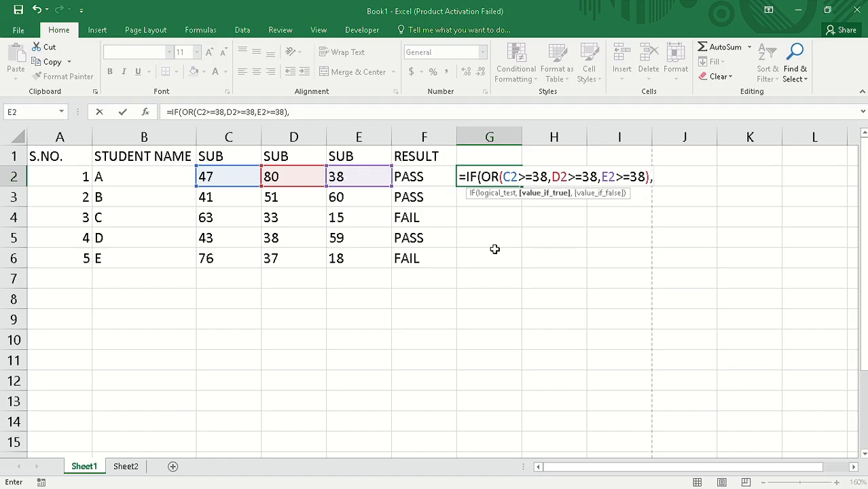
type("\"PASS")
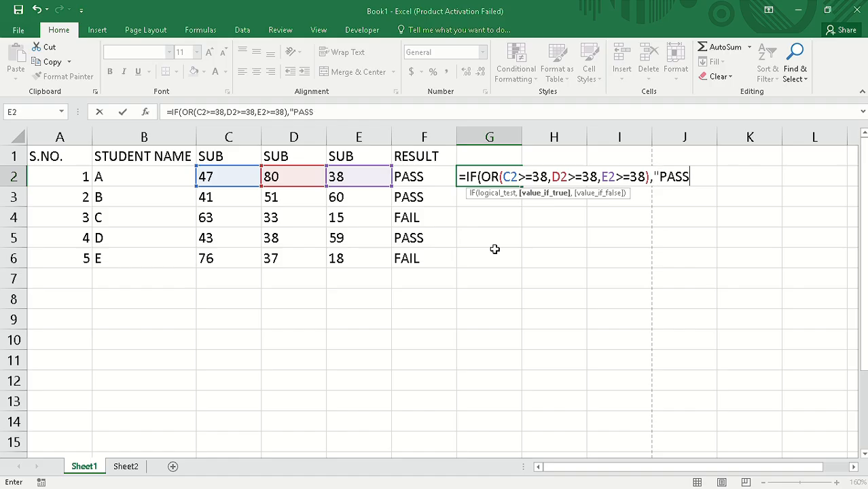
type("\",")
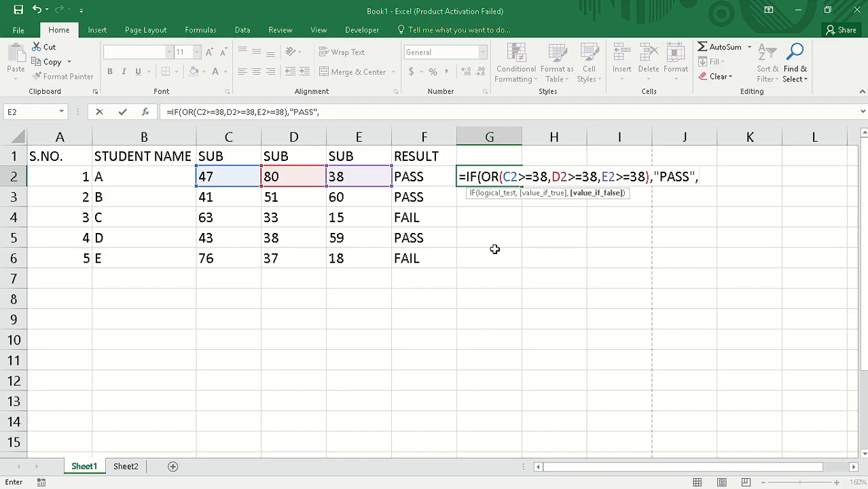
type("\"FAIL\"")
key("Return")
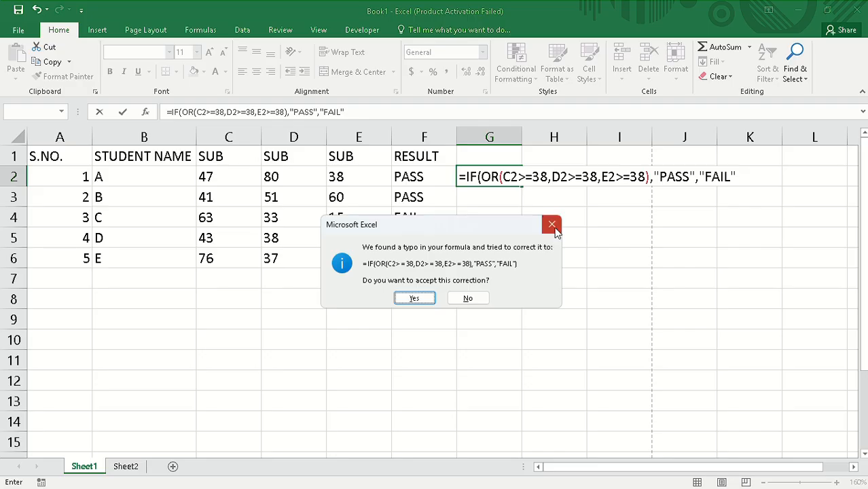
- Decline the suggested correction, add the closing parenthesis after "FAIL" and enter the G2 formula
left_click(552, 225)
left_click(552, 235)
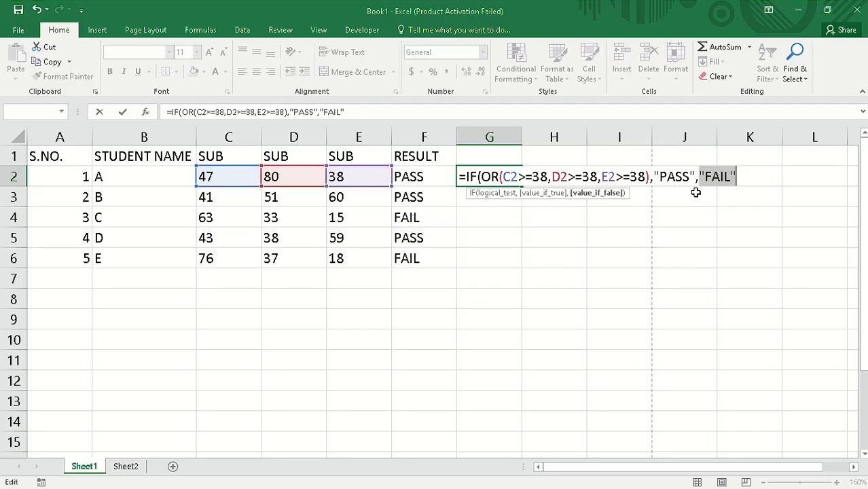
left_click(743, 181)
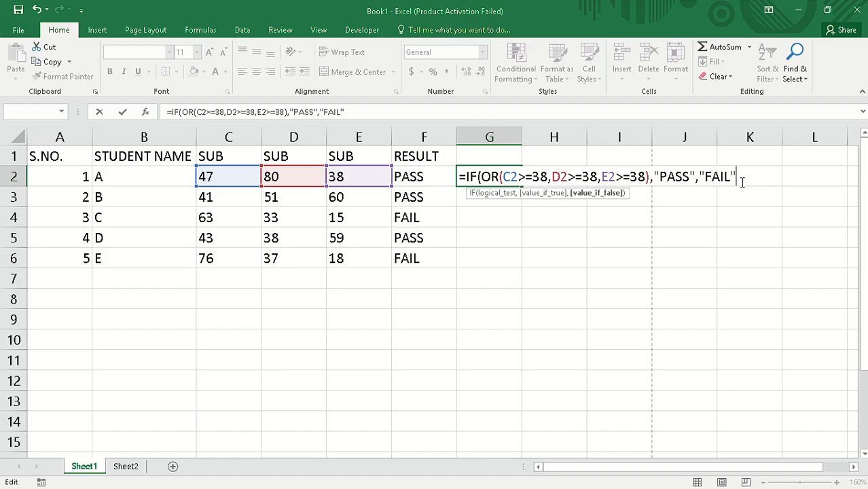
type(")")
key("Return")
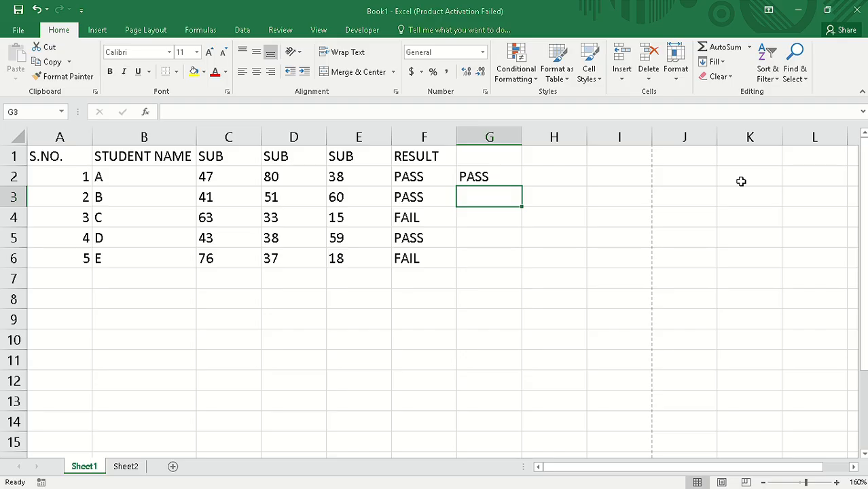
- Fill the G2 formula down through G6 for the remaining students
left_click(474, 178)
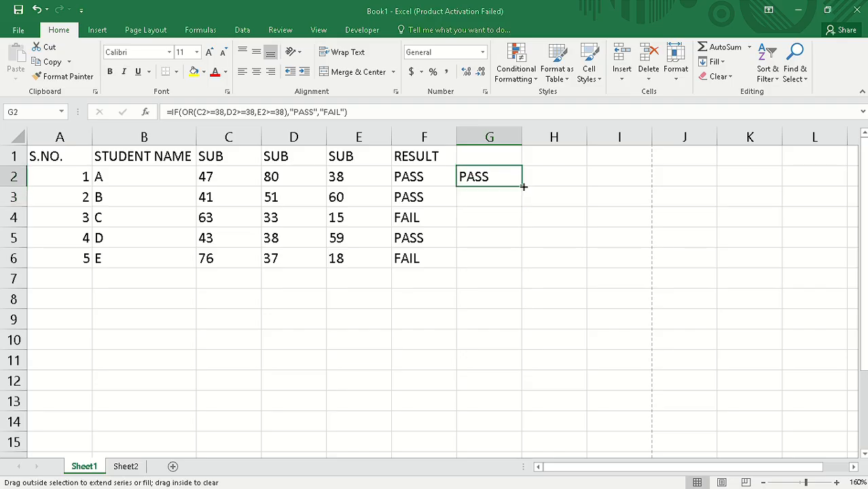
left_click_drag(523, 186, 522, 263)
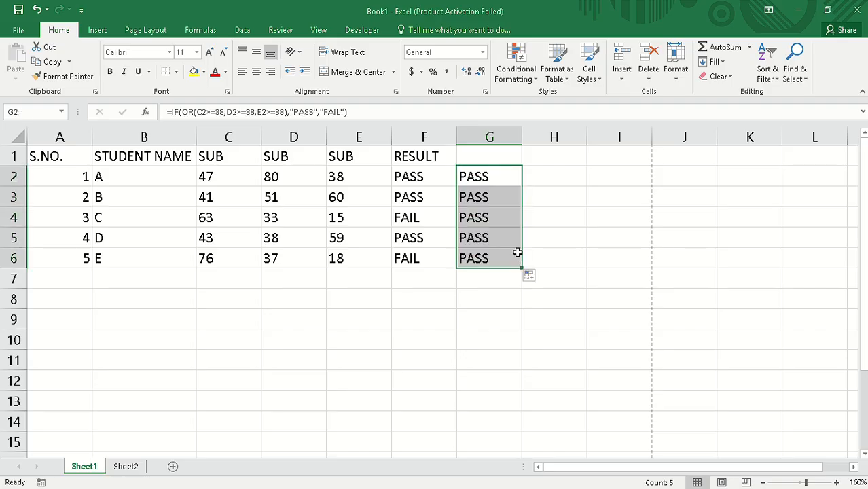
left_click(395, 295)
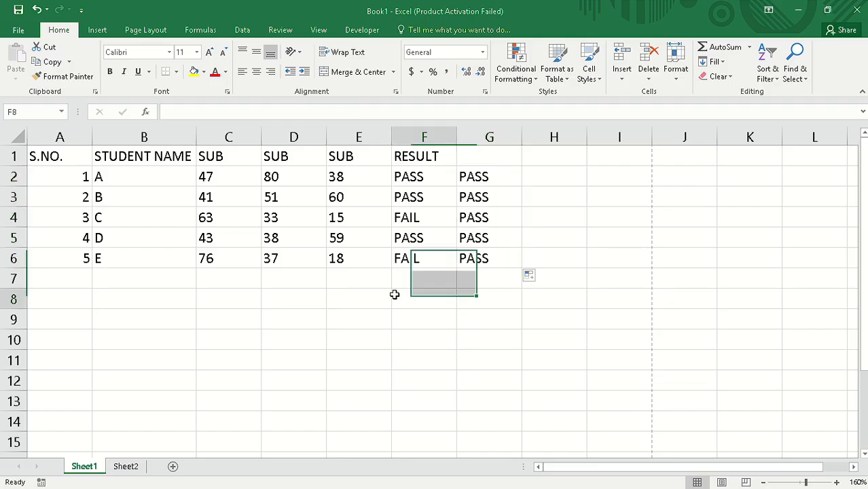
- Compare the subject marks of students B and E with the OR formula results in column G
left_click(231, 198)
left_click(265, 198)
left_click(353, 258)
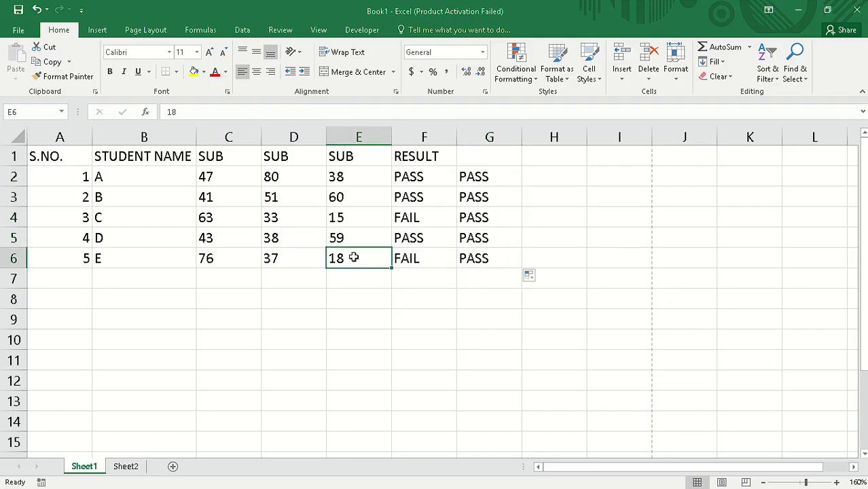
left_click(266, 260)
left_click(218, 269)
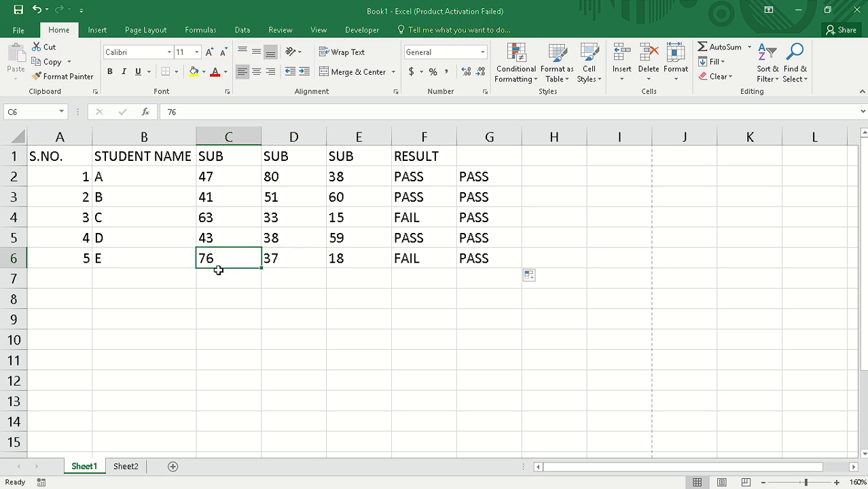
left_click(281, 271)
left_click(293, 254)
left_click(350, 272)
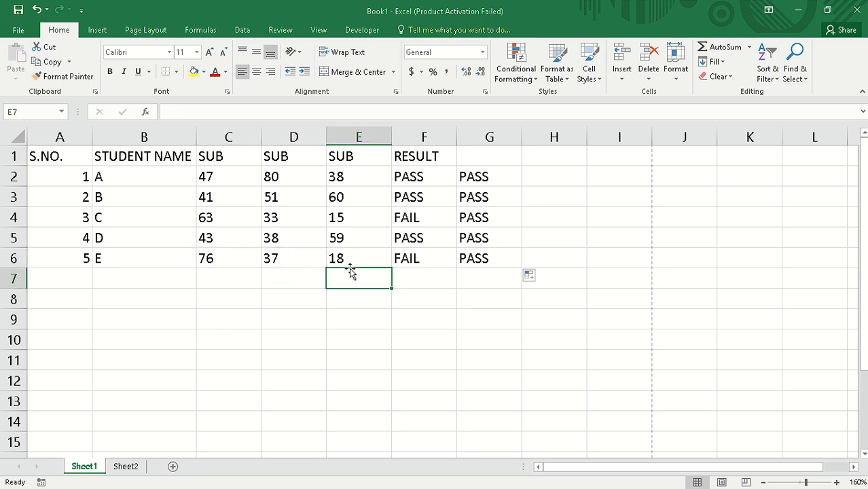
- Replace the F1 header with "COMPULSARY" and enter "OPTIONAL" as the header in G1
left_click(343, 258)
left_click(244, 257)
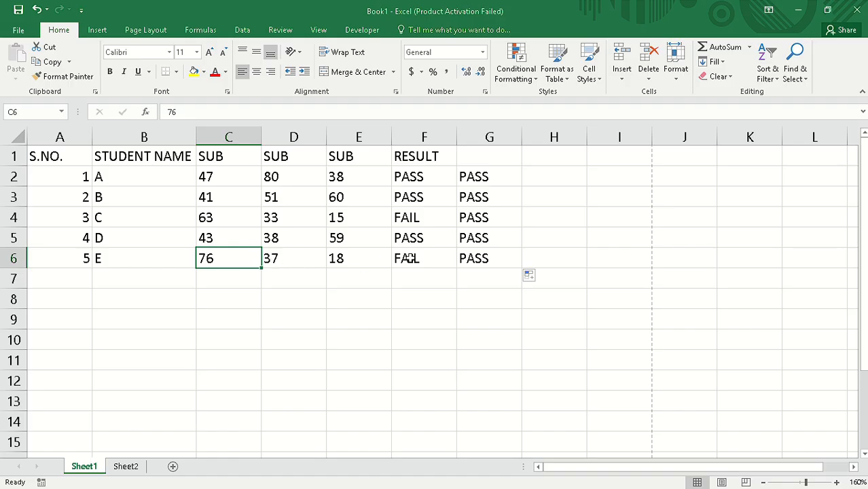
left_click(476, 156)
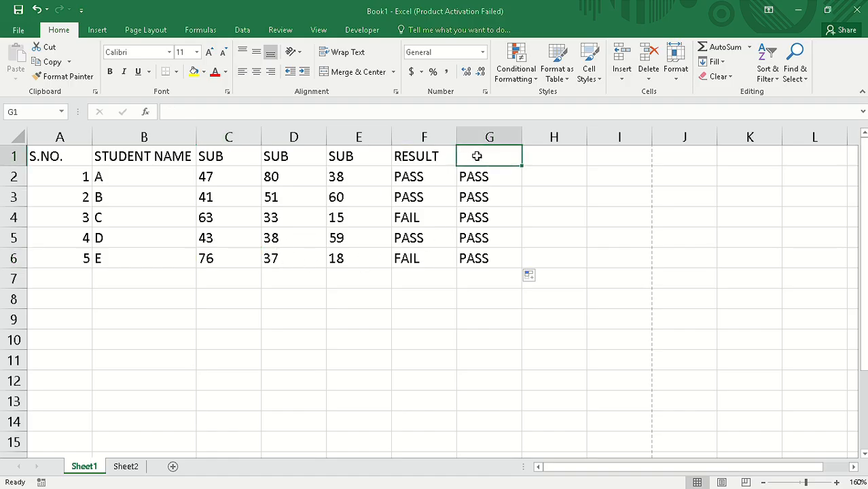
left_click(428, 161)
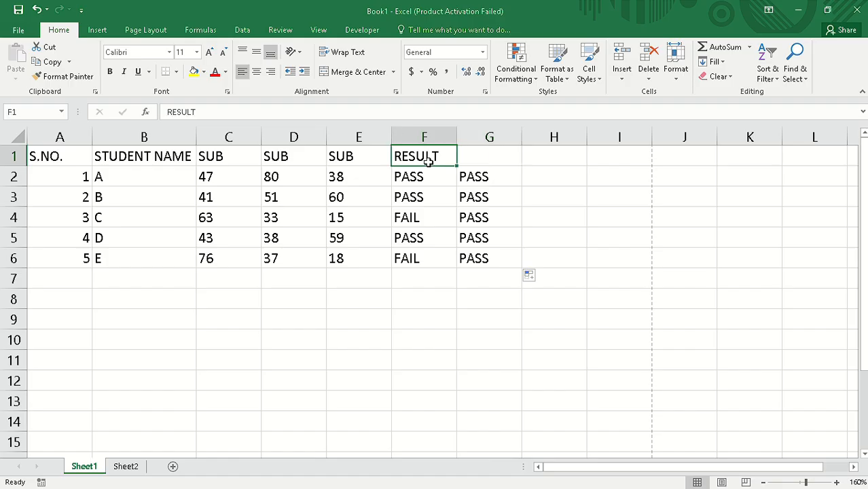
type("COMP")
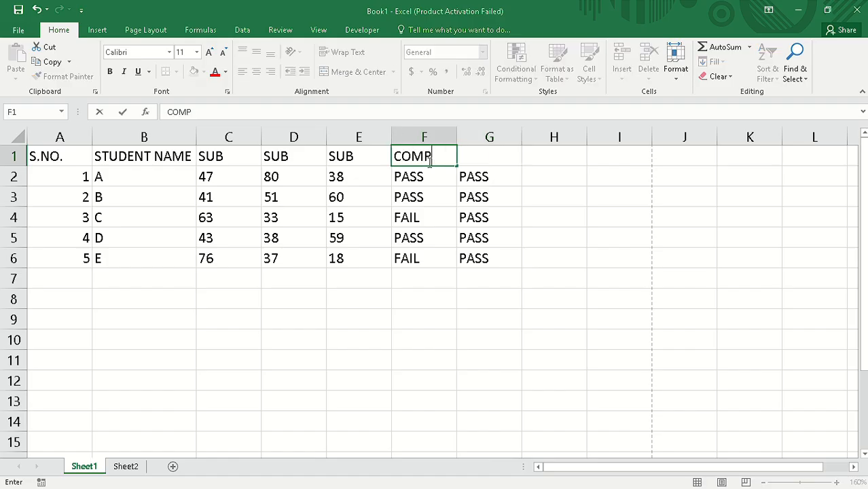
type("ULSARY")
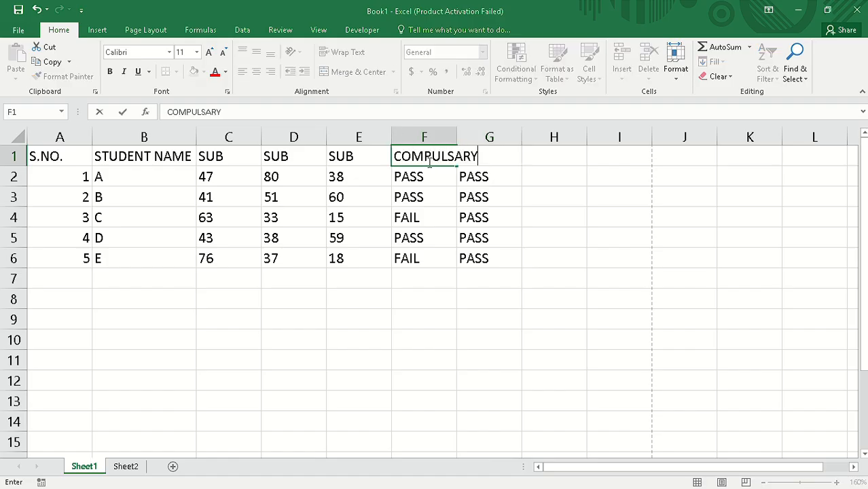
key("Tab")
type("OPY")
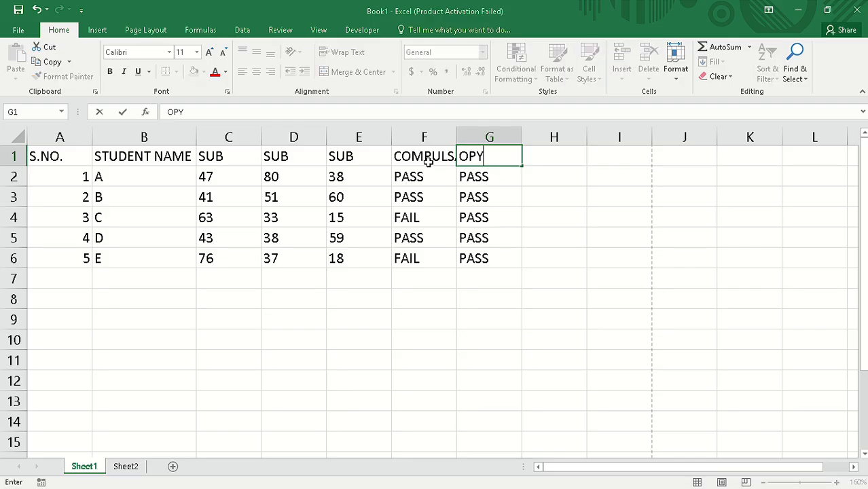
type("IONAL")
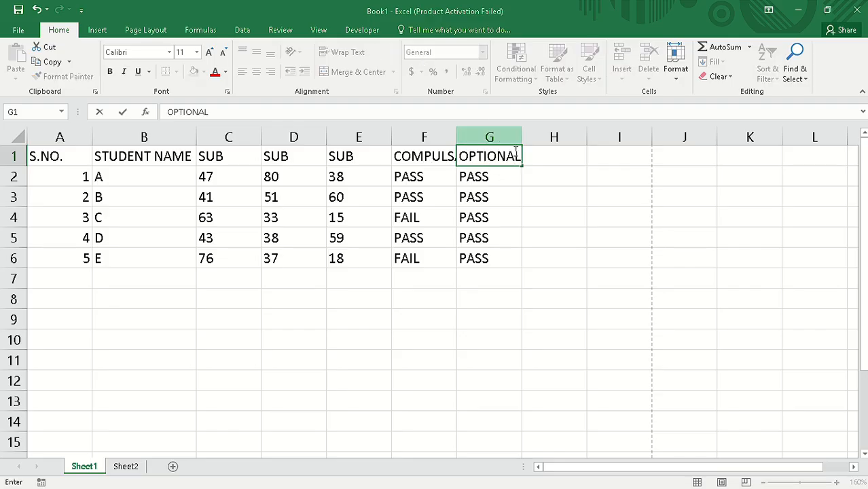
- Widen columns F and G so that the COMPULSARY and OPTIONAL headers fit
left_click(431, 160)
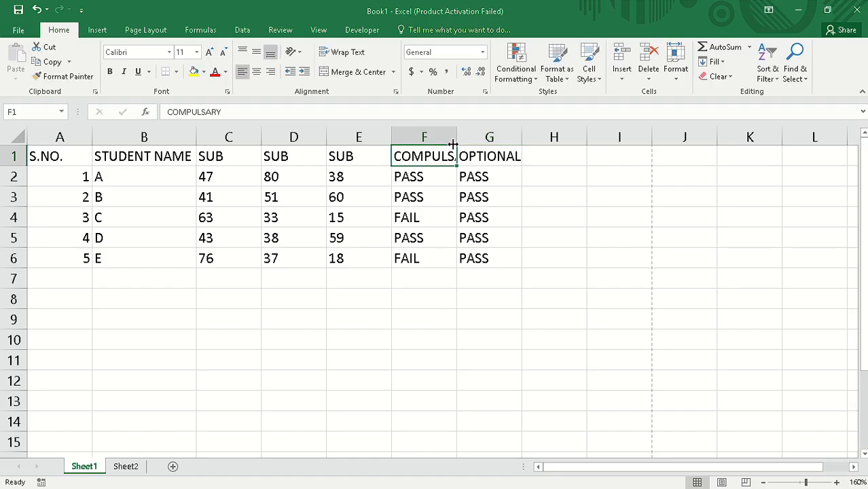
left_click_drag(458, 137, 492, 143)
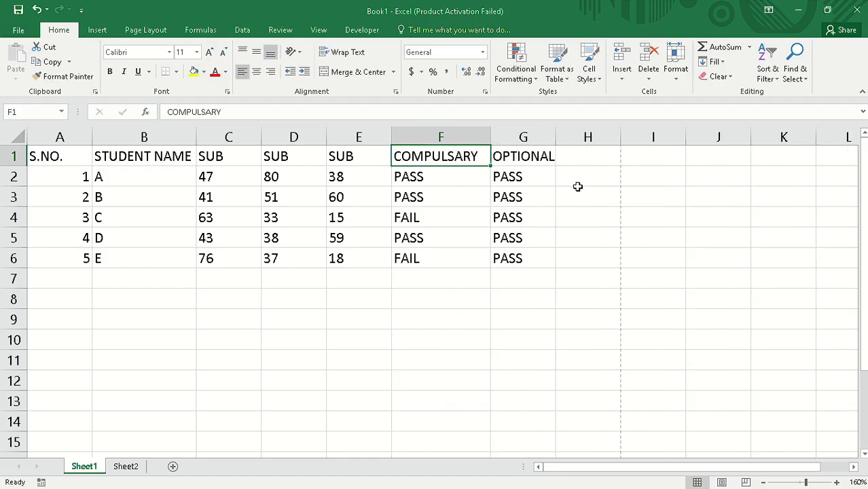
left_click(587, 137)
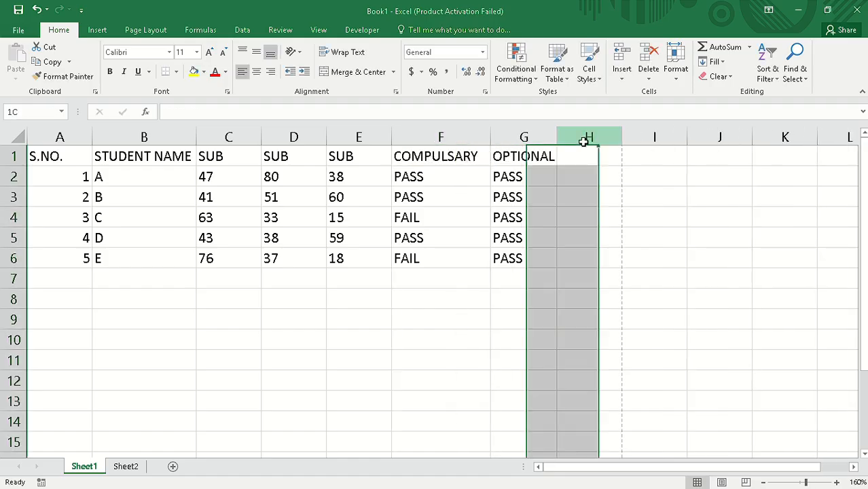
left_click(548, 136)
left_click_drag(557, 137, 561, 137)
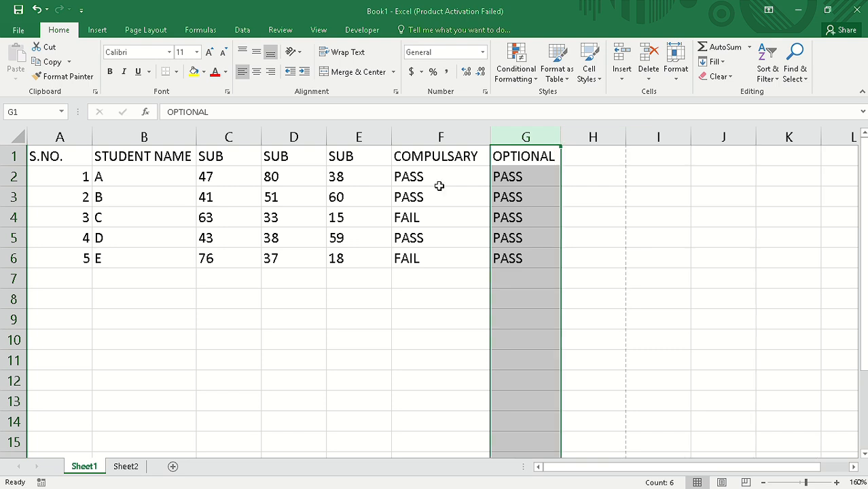
left_click(457, 252)
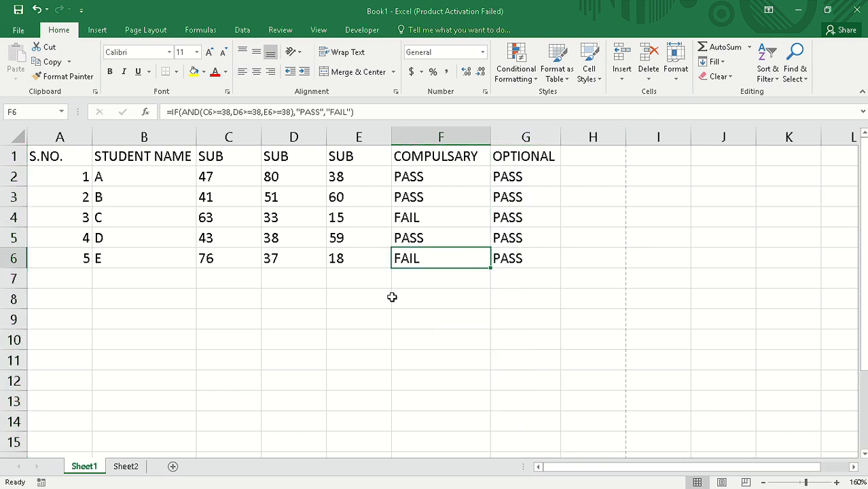
- In Sheet2, extend the E2 header to "PROMOTION YES/NO" and widen column E to fit it
left_click(133, 466)
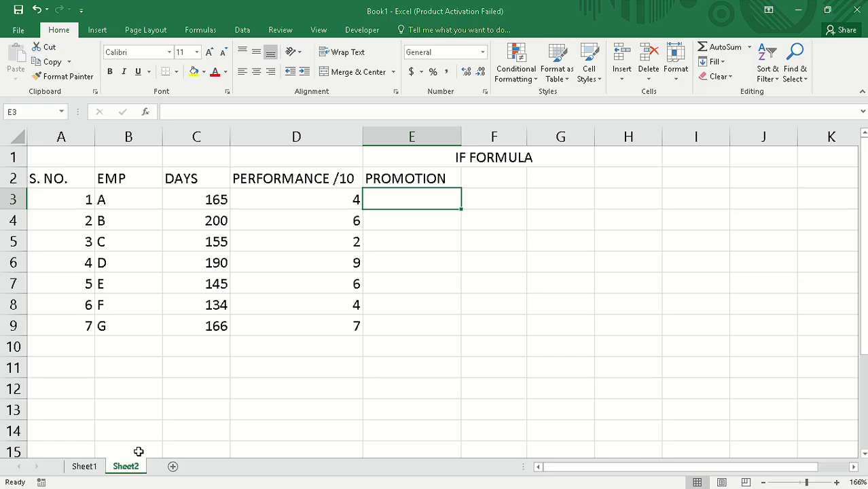
left_click(445, 178)
double_click(449, 179)
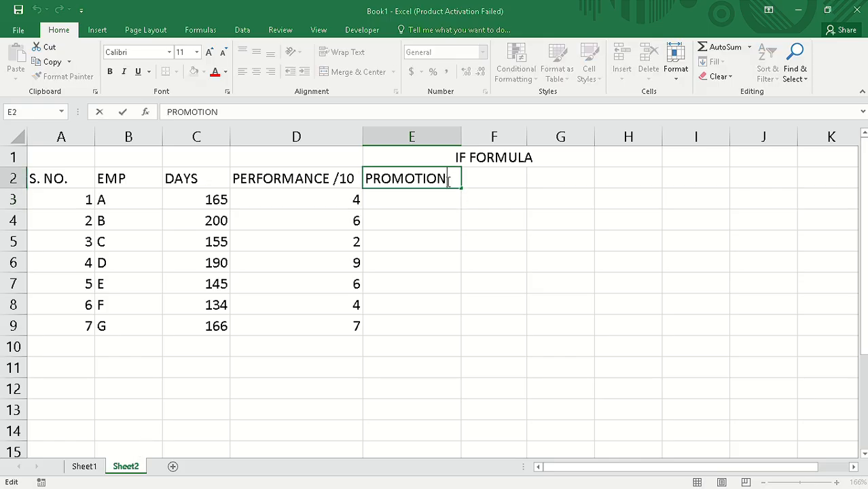
type("YES/")
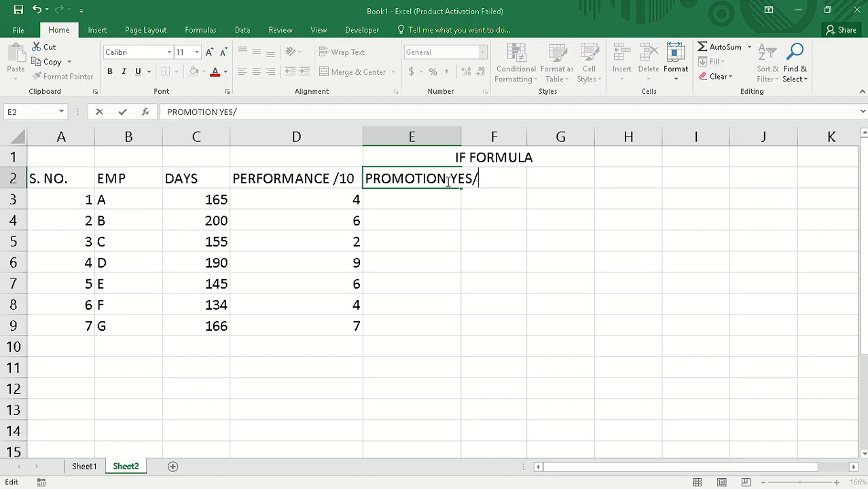
type("NO")
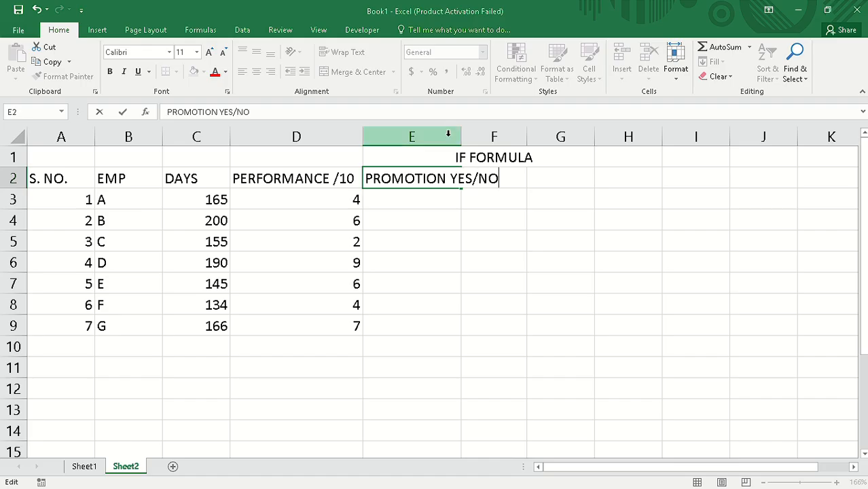
left_click(455, 136)
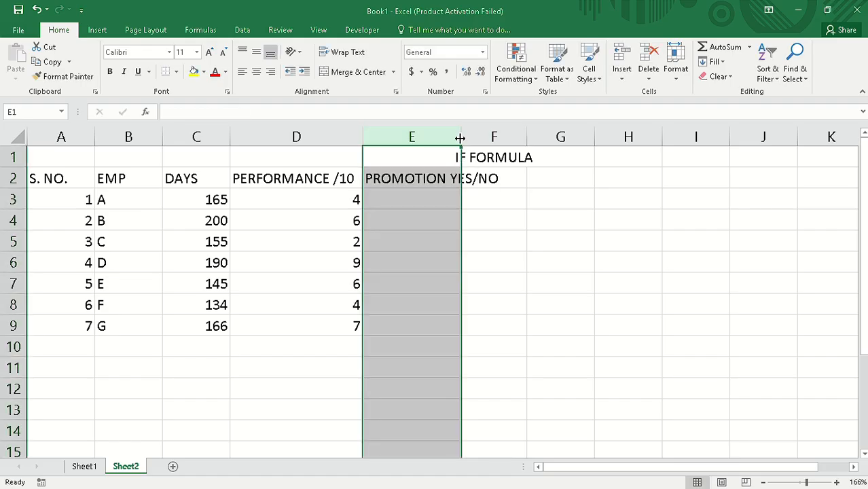
left_click_drag(461, 136, 513, 131)
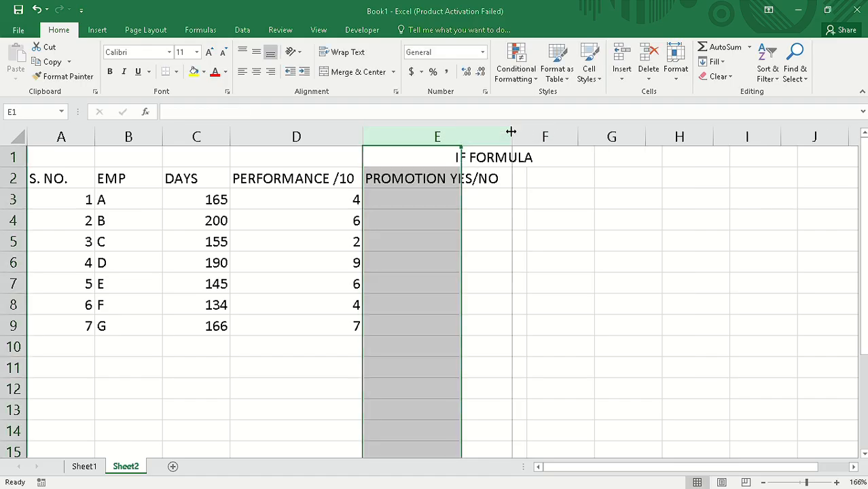
- Start an IF formula with a nested AND test in E3 for employee A, removing any stray cell reference
left_click(414, 197)
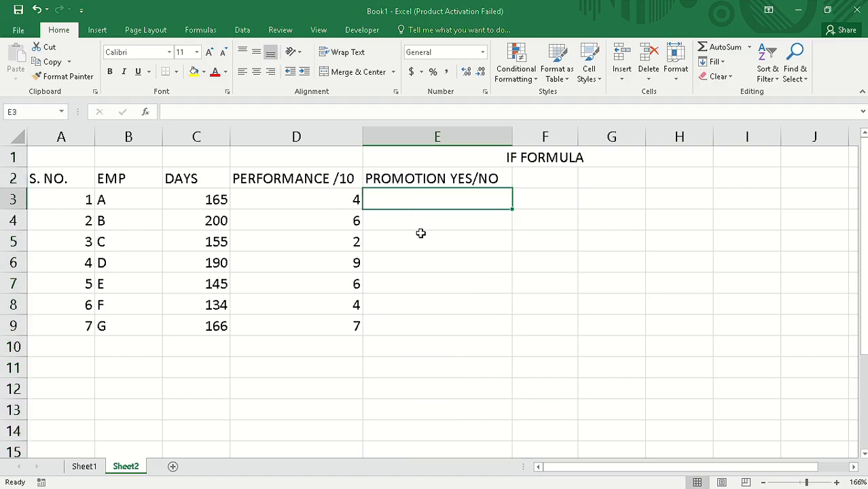
type("=IF")
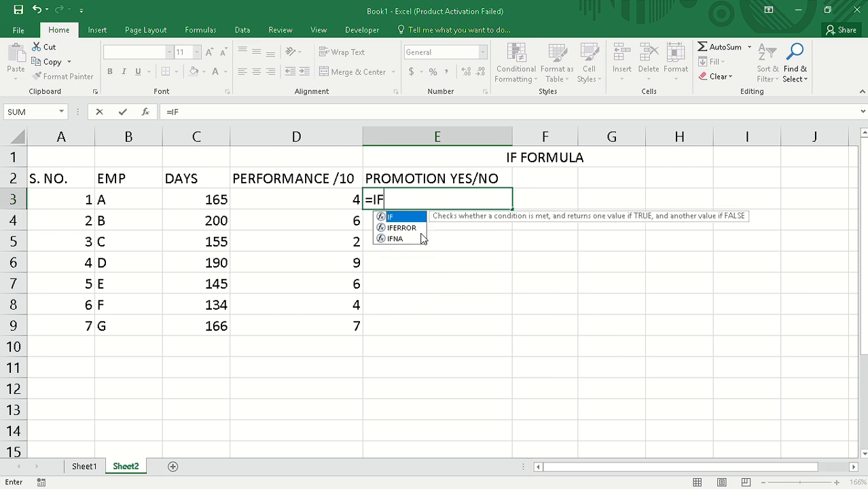
type("(AND")
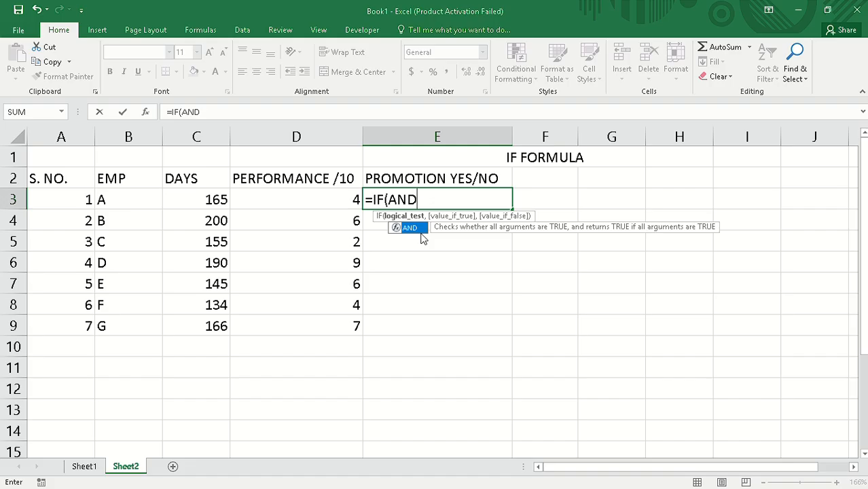
type("(")
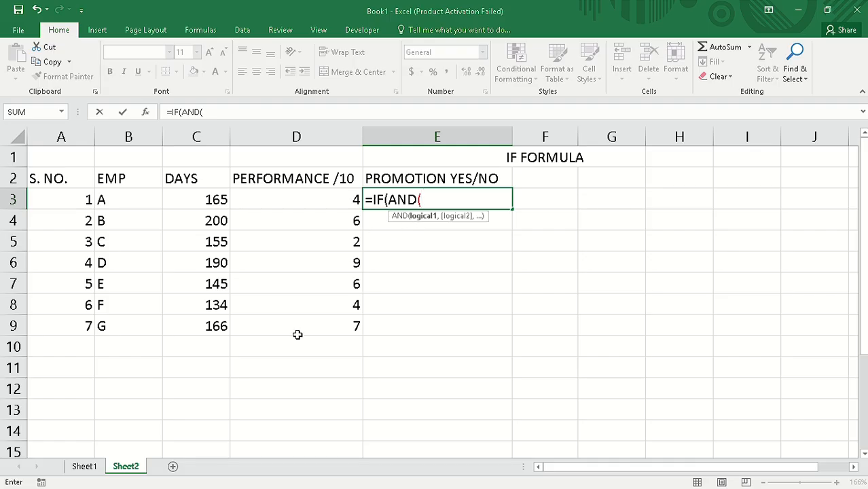
left_click(195, 365)
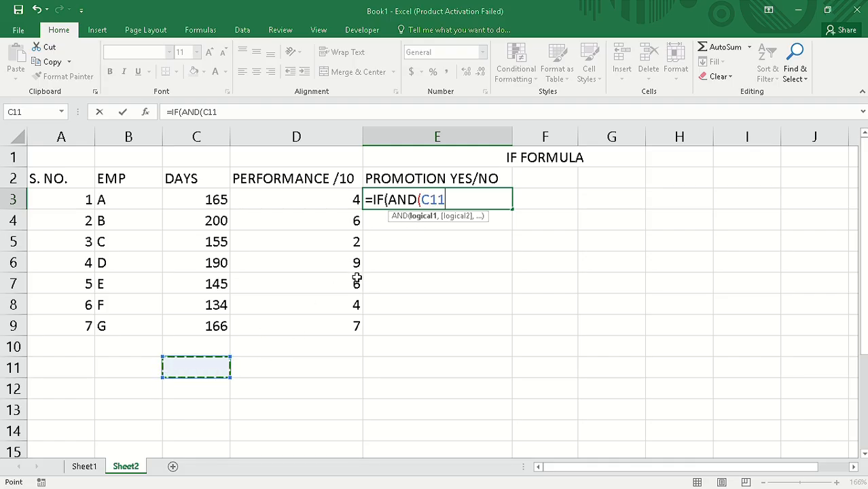
key("BackSpace")
key("BackSpace")
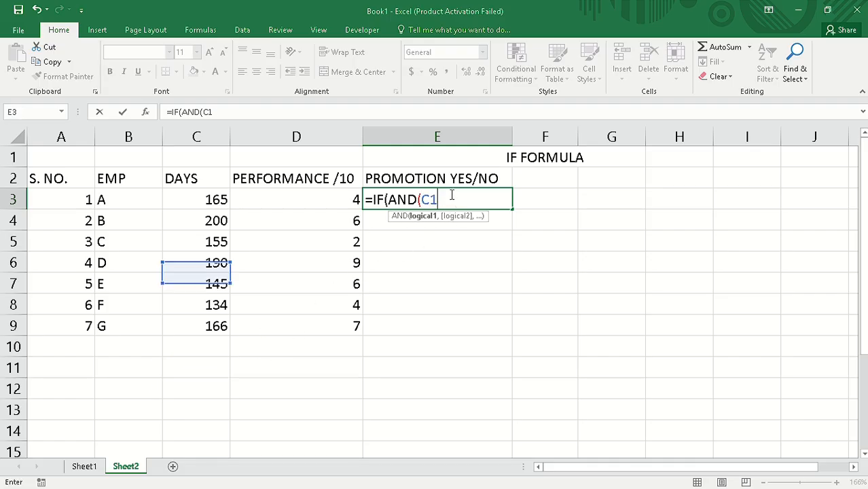
key("BackSpace")
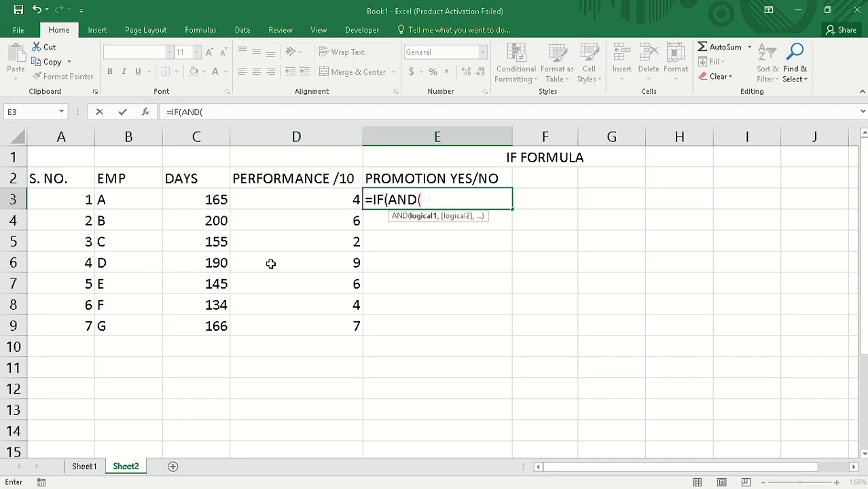
- Add the conditions C3>=150 and D3>=5 to the AND test in E3 and close its parenthesis
left_click(198, 199)
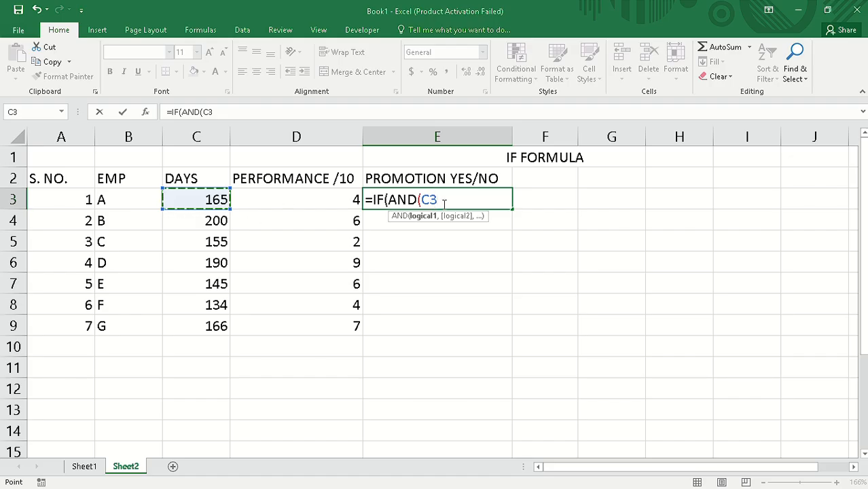
type(">=150")
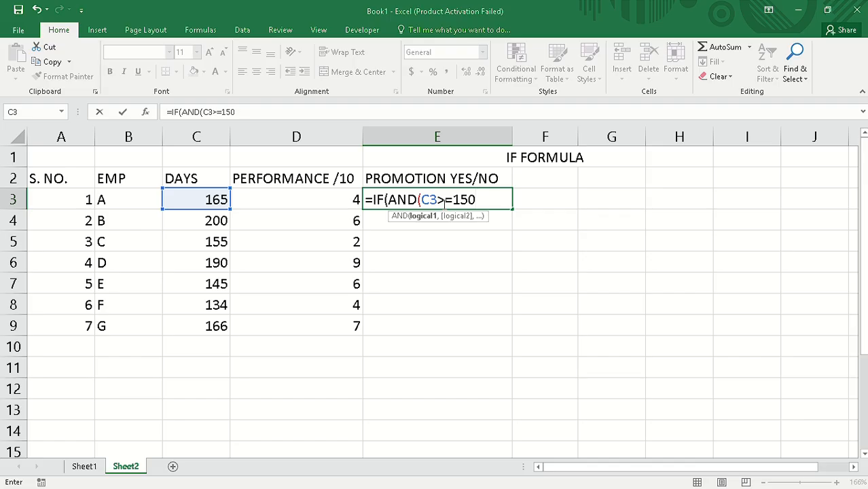
type(",")
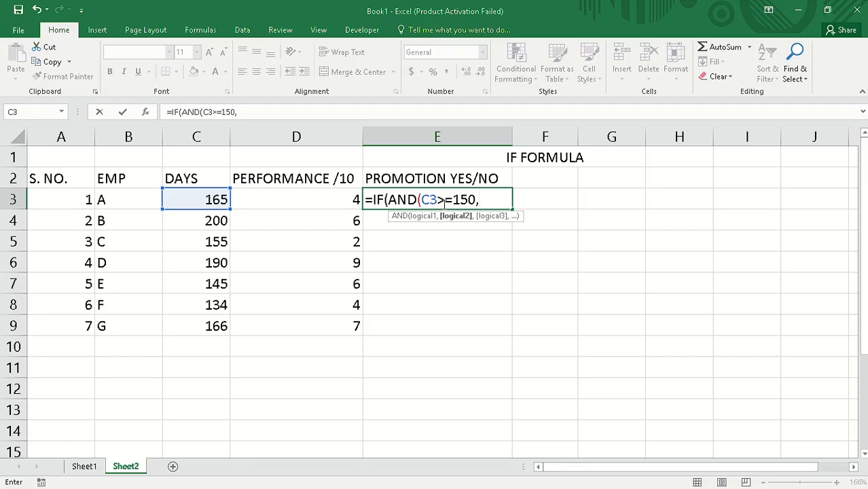
left_click(285, 196)
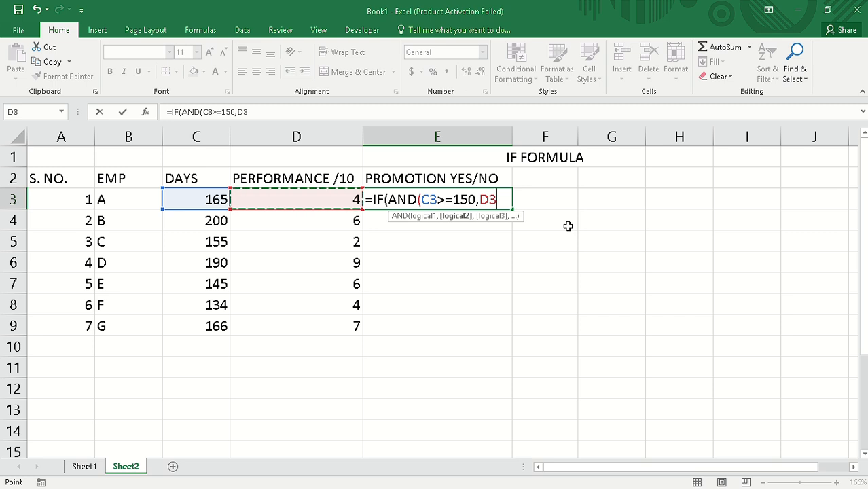
type("=5")
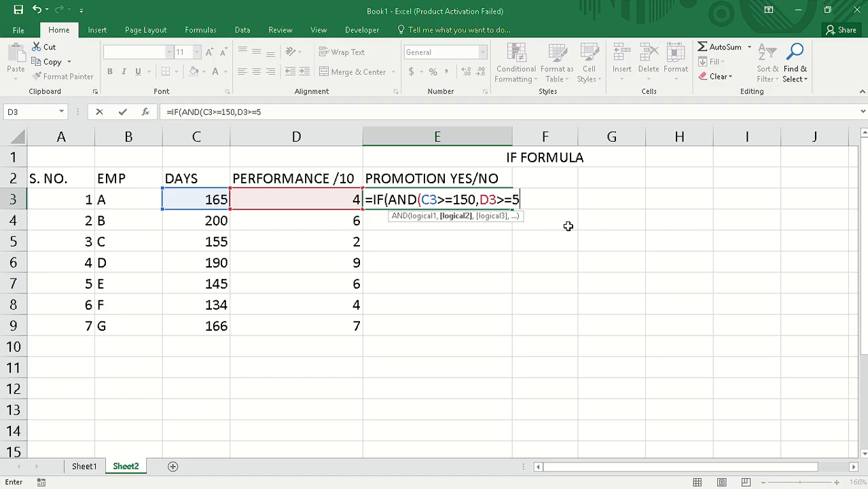
type(")")
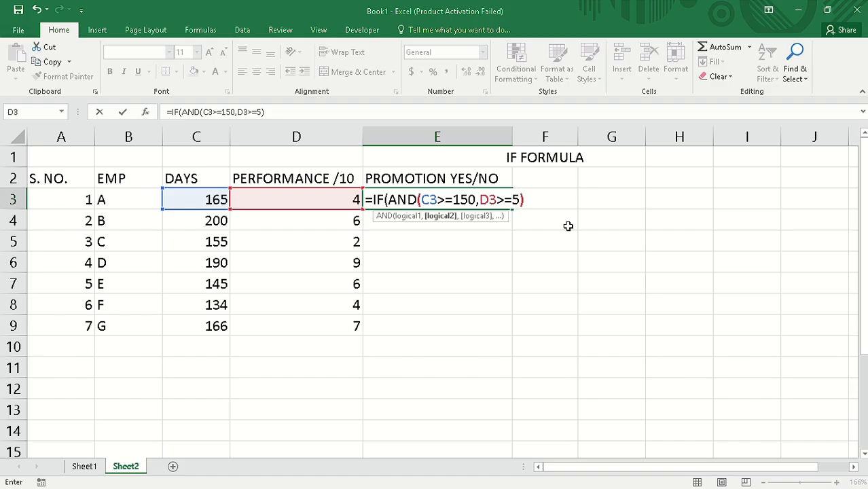
- Complete the E3 IF formula with "YES" when both conditions hold and "NO" otherwise, and enter it
type(",")
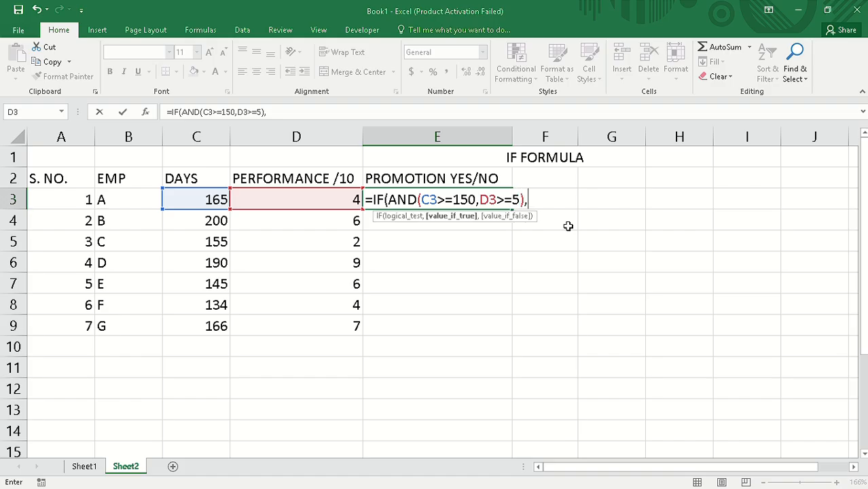
type("\"YES\",")
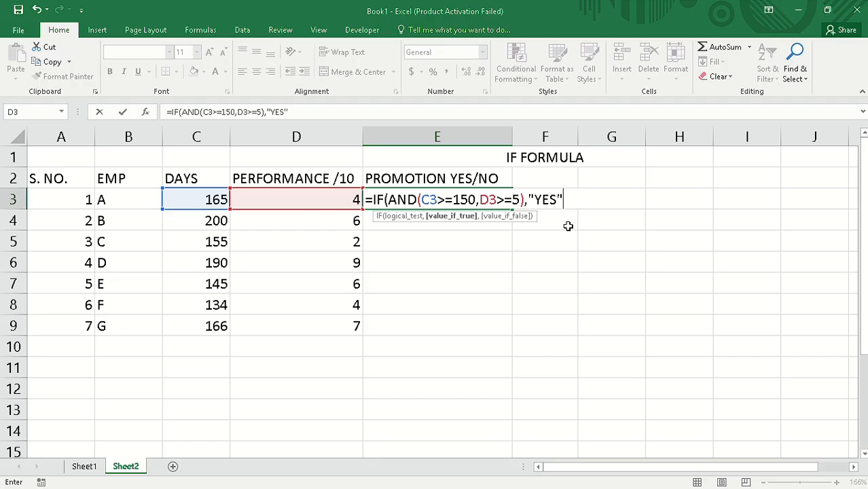
type("\"")
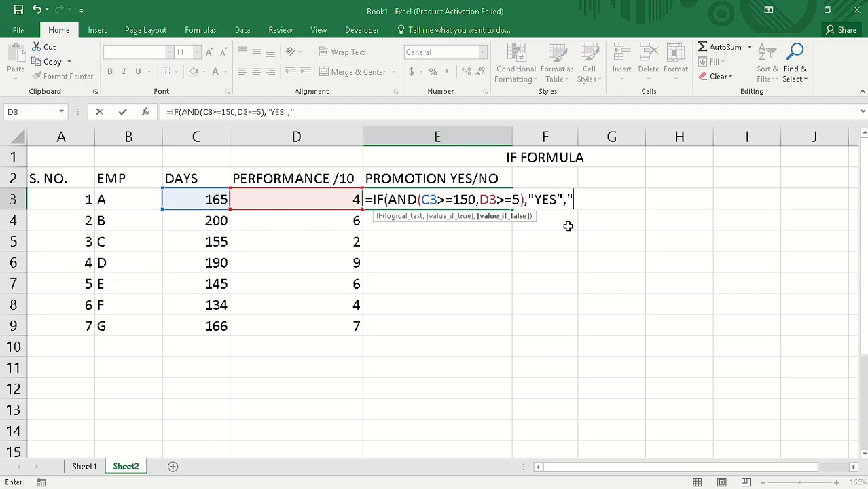
type("NO\")")
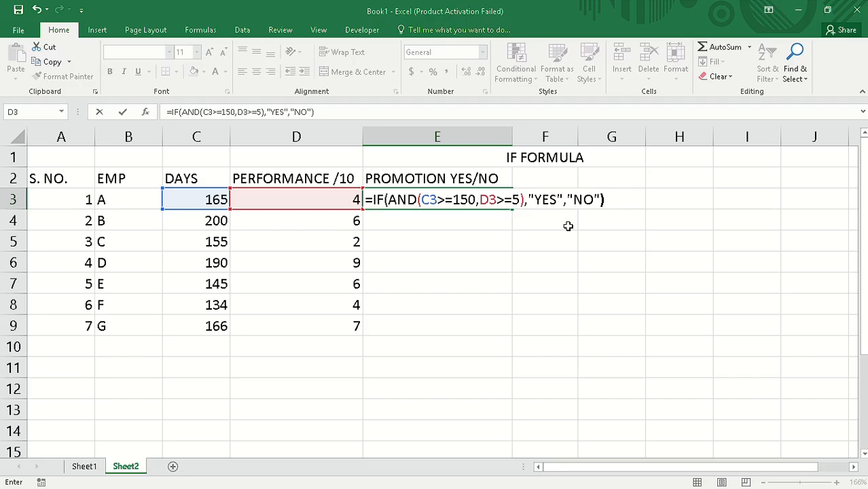
key("Return")
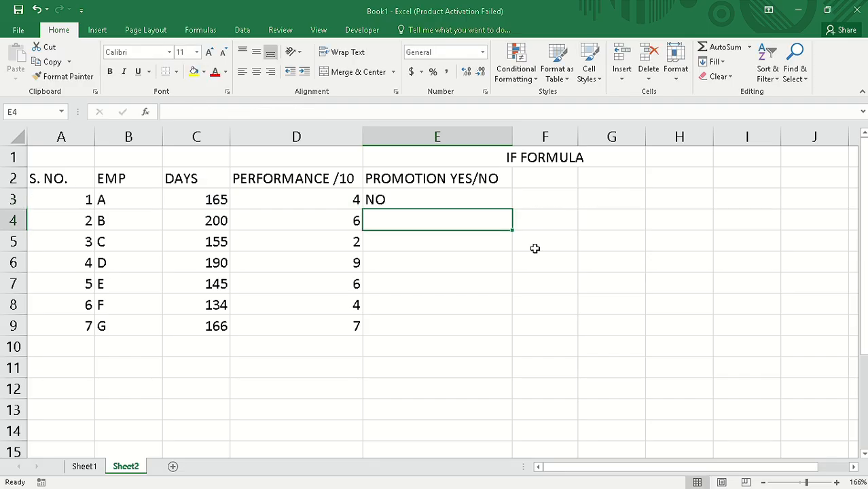
- Compare employee A's days in C3 and performance in D3 with the two promotion conditions
left_click(341, 200)
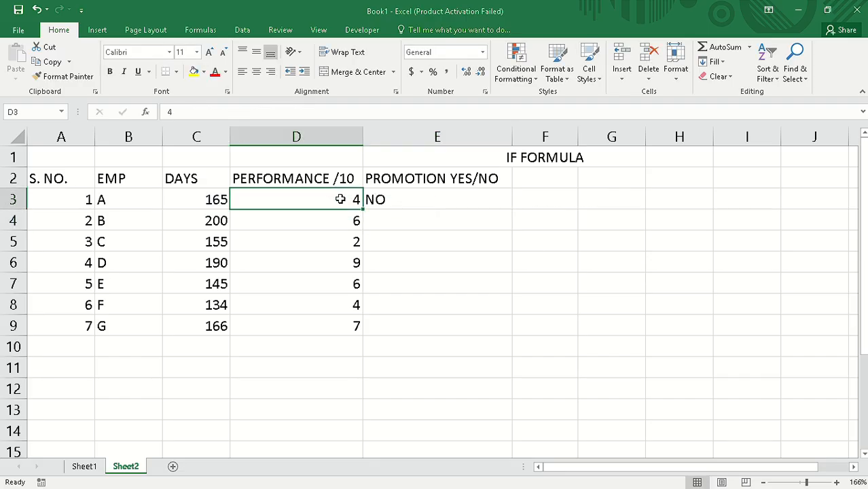
left_click(219, 200)
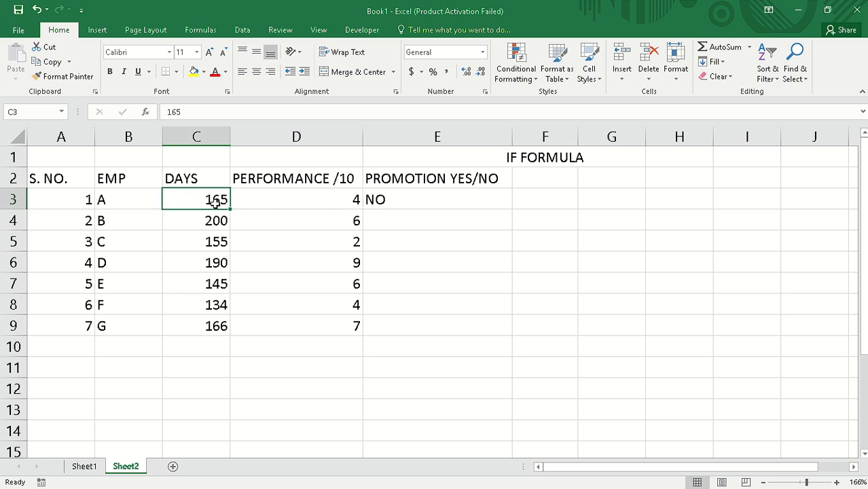
left_click(321, 200)
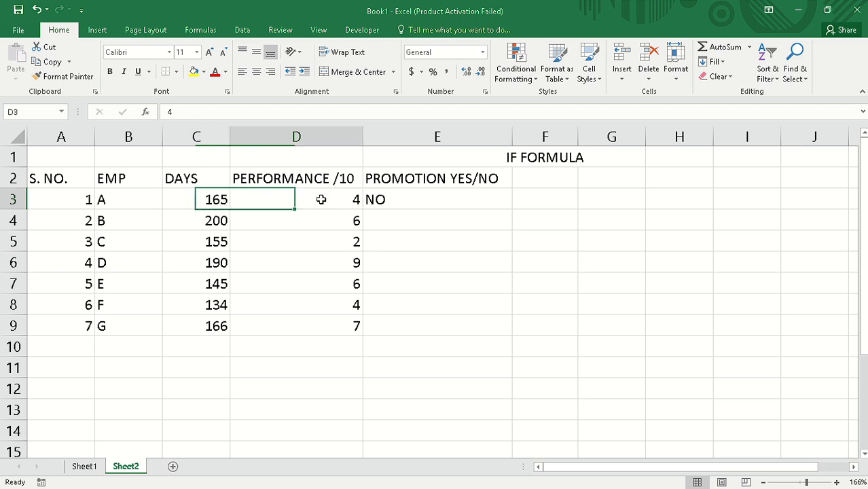
left_click(224, 204)
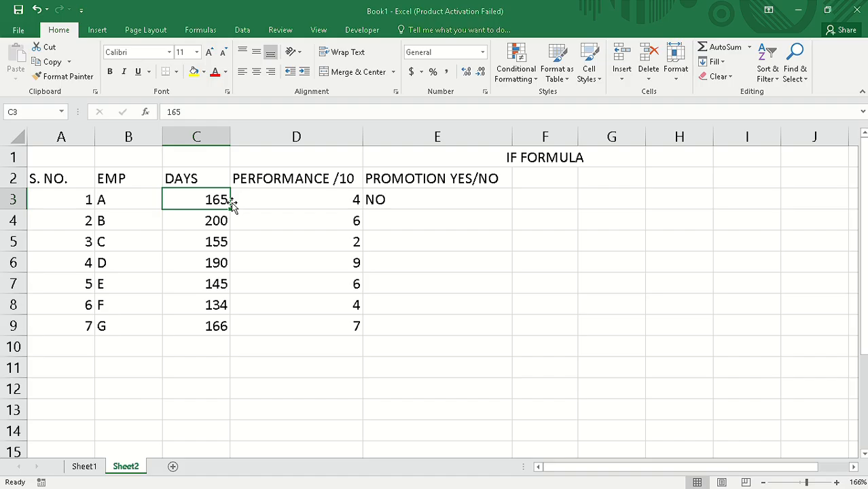
left_click(272, 199)
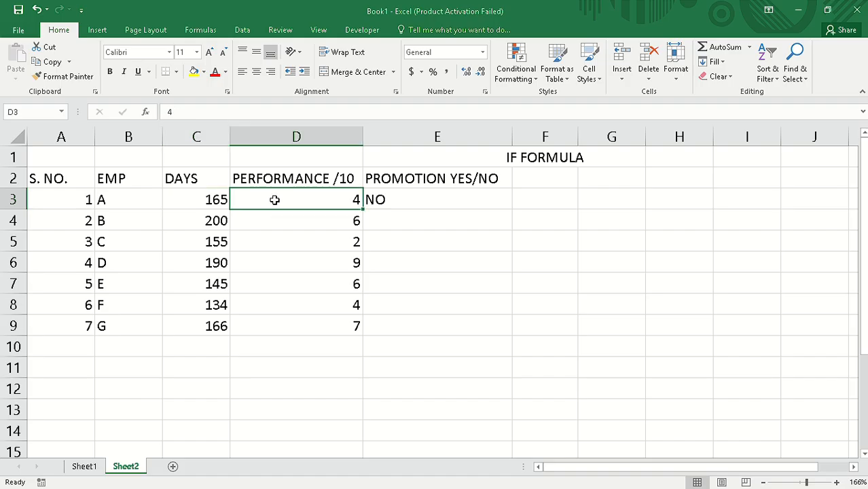
left_click(174, 198)
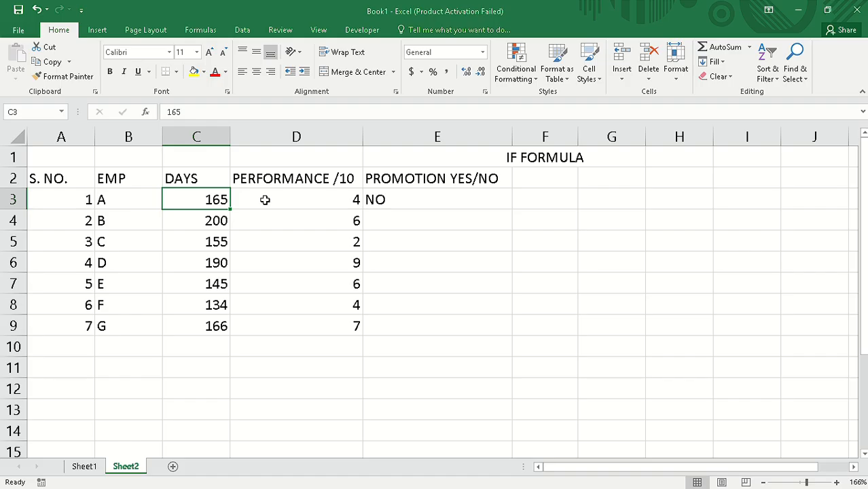
left_click(323, 196)
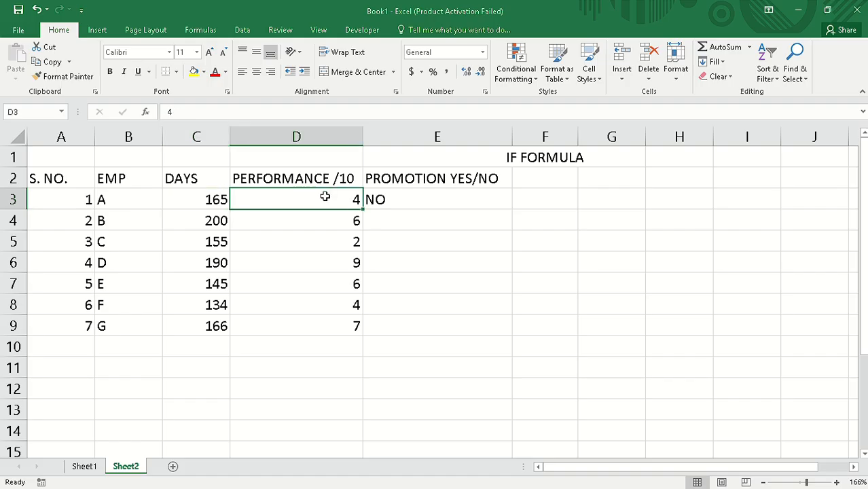
- Fill the promotion formula from E3 down to E9 for the remaining employees
left_click(408, 200)
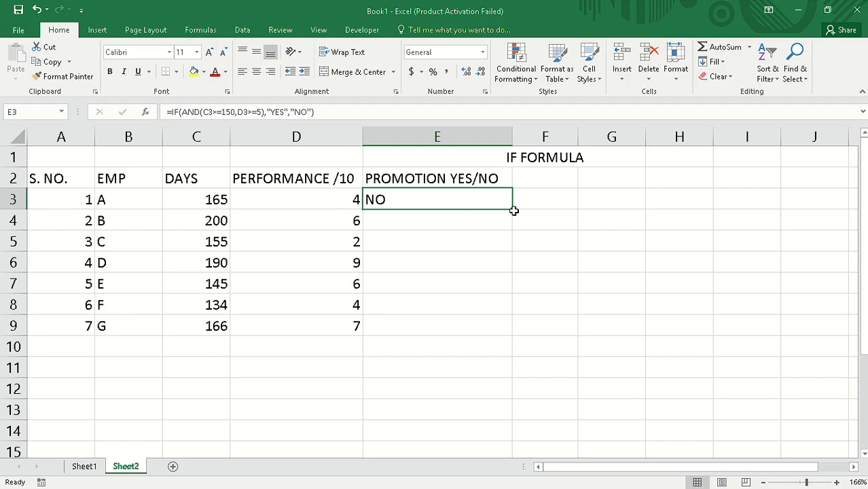
left_click_drag(514, 211, 508, 333)
left_click(374, 394)
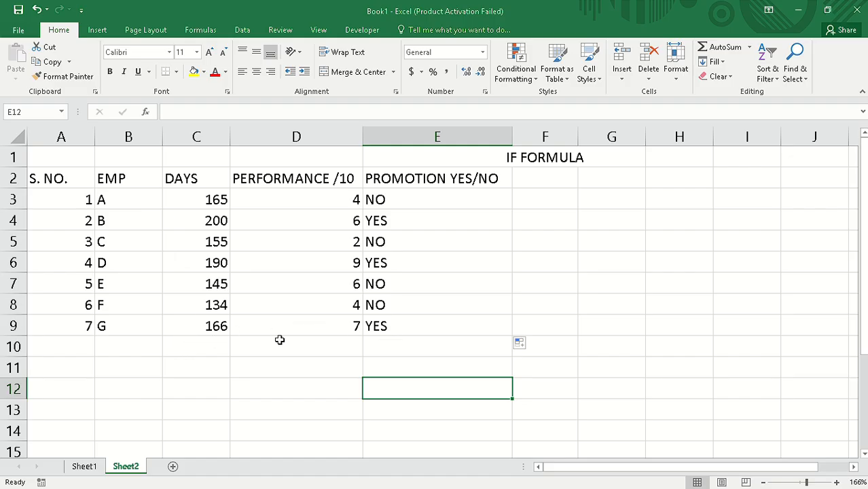
- Check the promotion results for employees B to G against their days and performance values
left_click(214, 333)
left_click(307, 329)
left_click(201, 284)
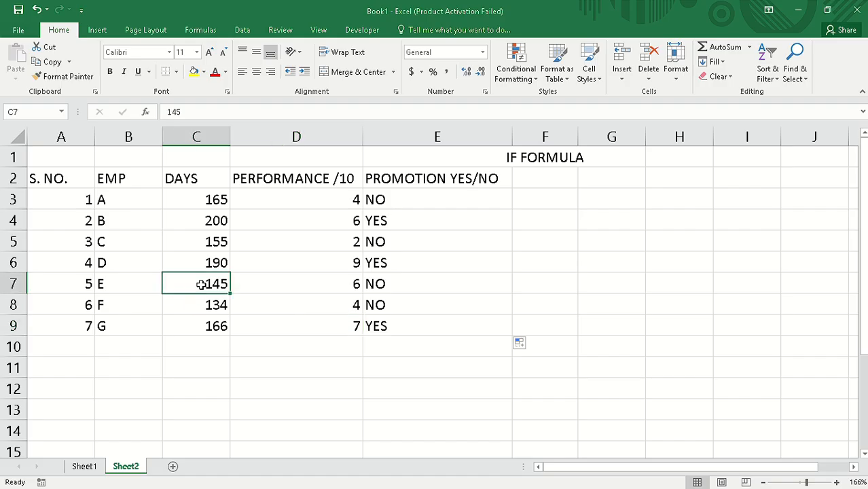
left_click(215, 262)
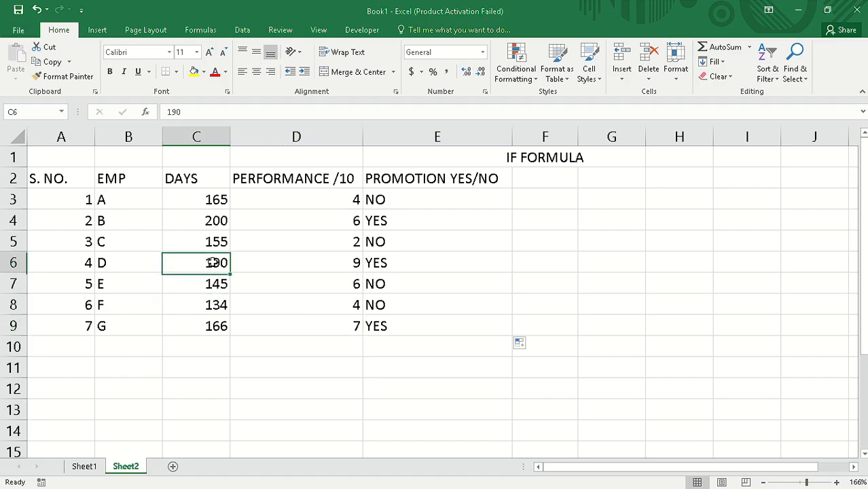
left_click(357, 268)
left_click(204, 219)
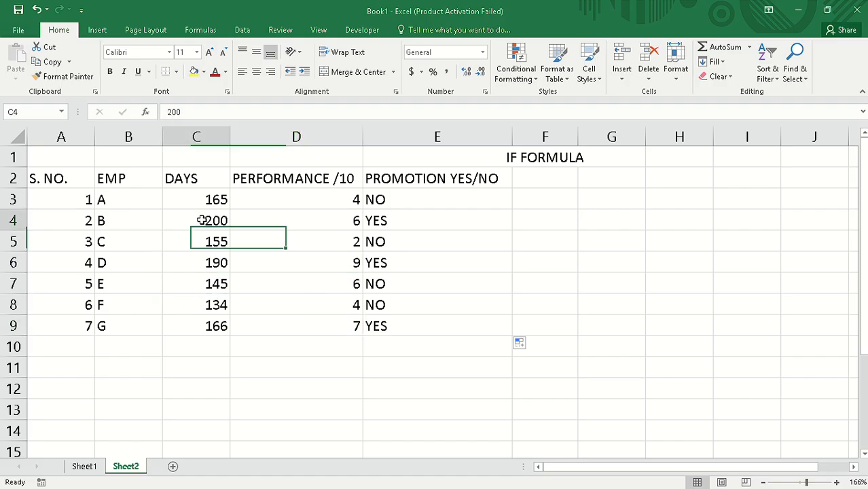
left_click(338, 222)
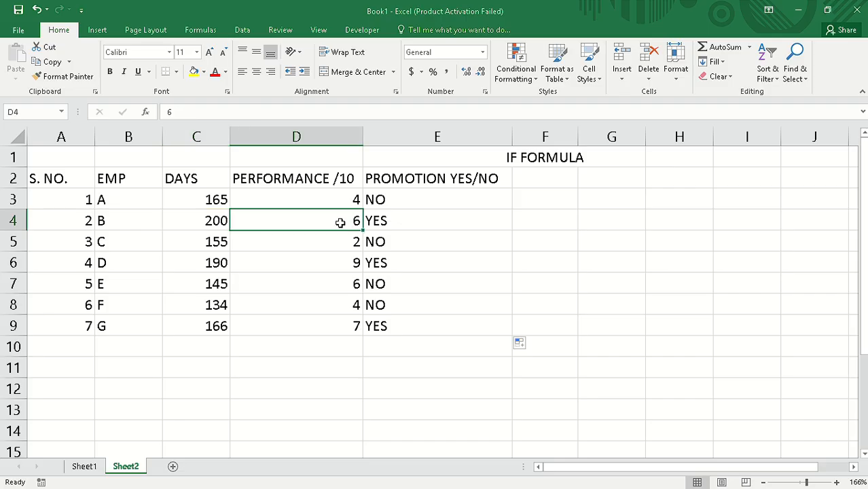
left_click(344, 248)
left_click(343, 285)
left_click(344, 299)
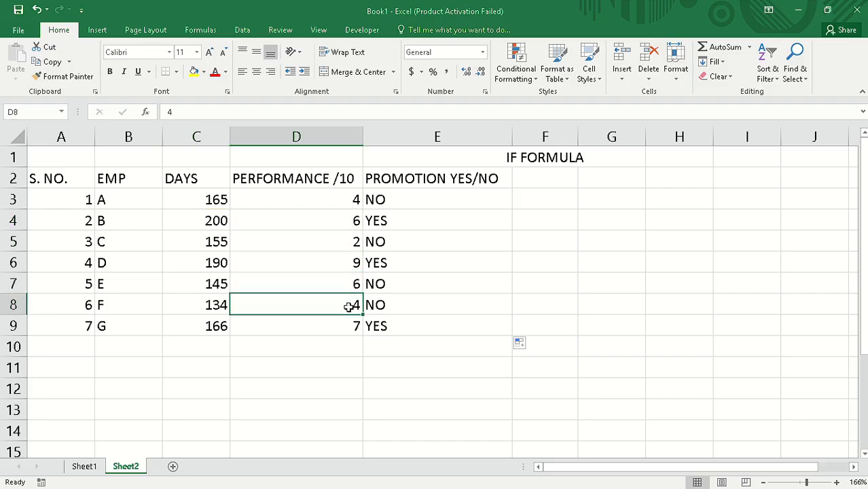
left_click(340, 288)
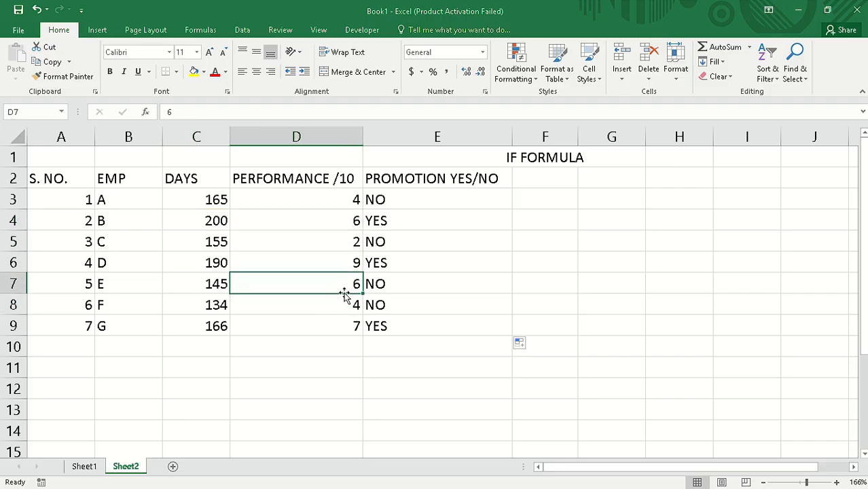
left_click(207, 285)
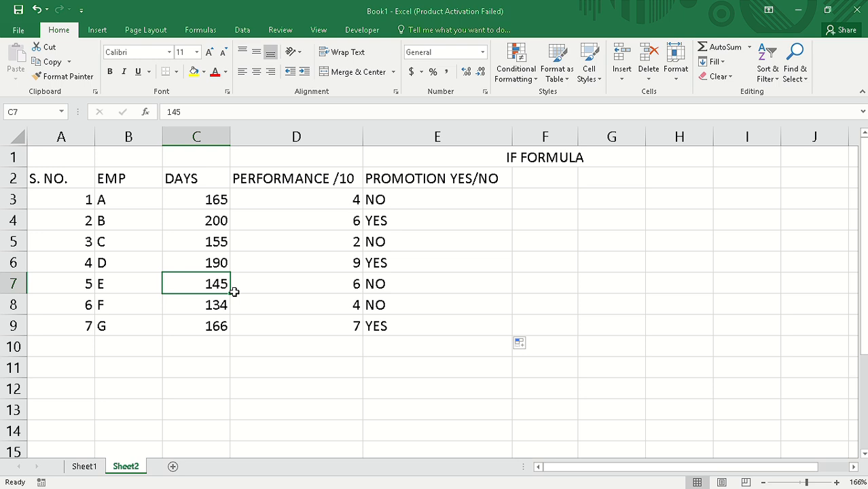
- Widen the empty column G in Sheet2 to more than twice its width
left_click(639, 136)
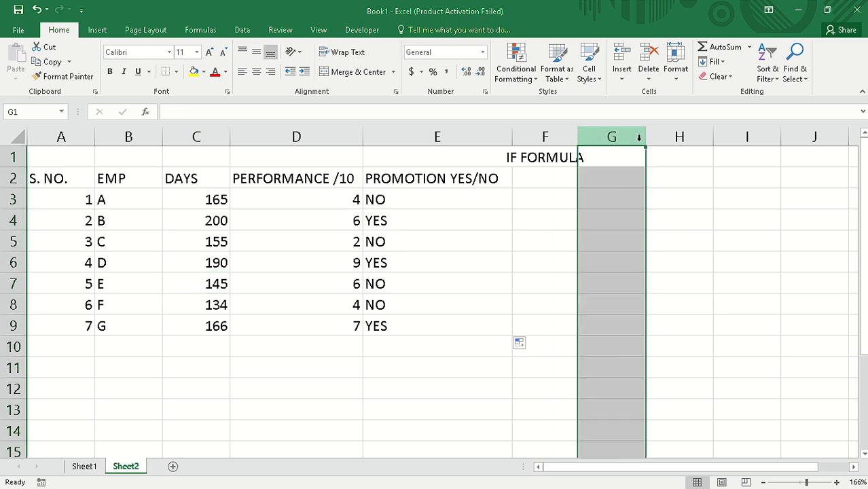
left_click_drag(645, 136, 743, 136)
left_click(517, 243)
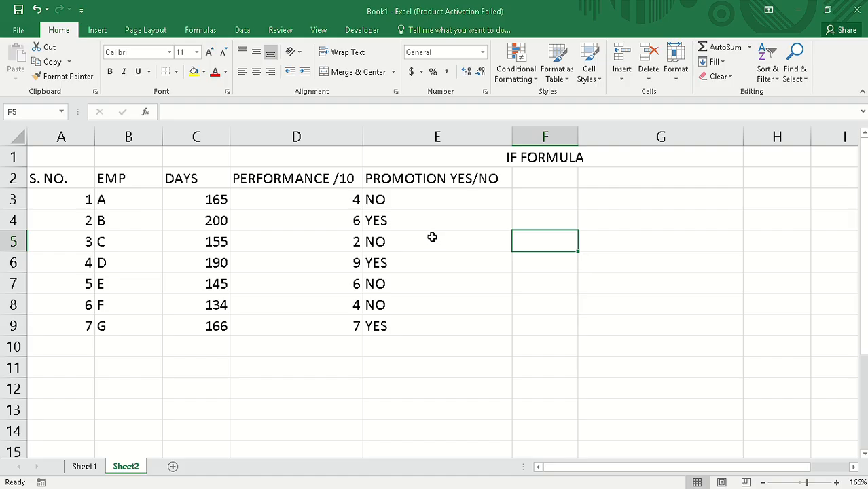